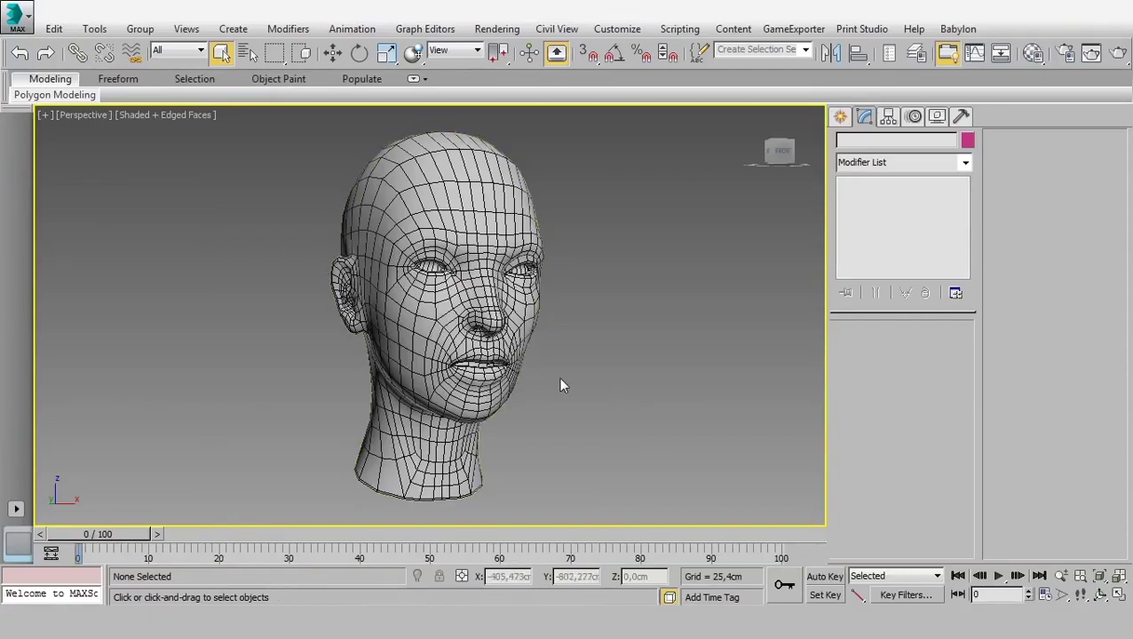
- Select the head mesh and apply Unwrap UVW from the Modifier List
left_click(451, 334)
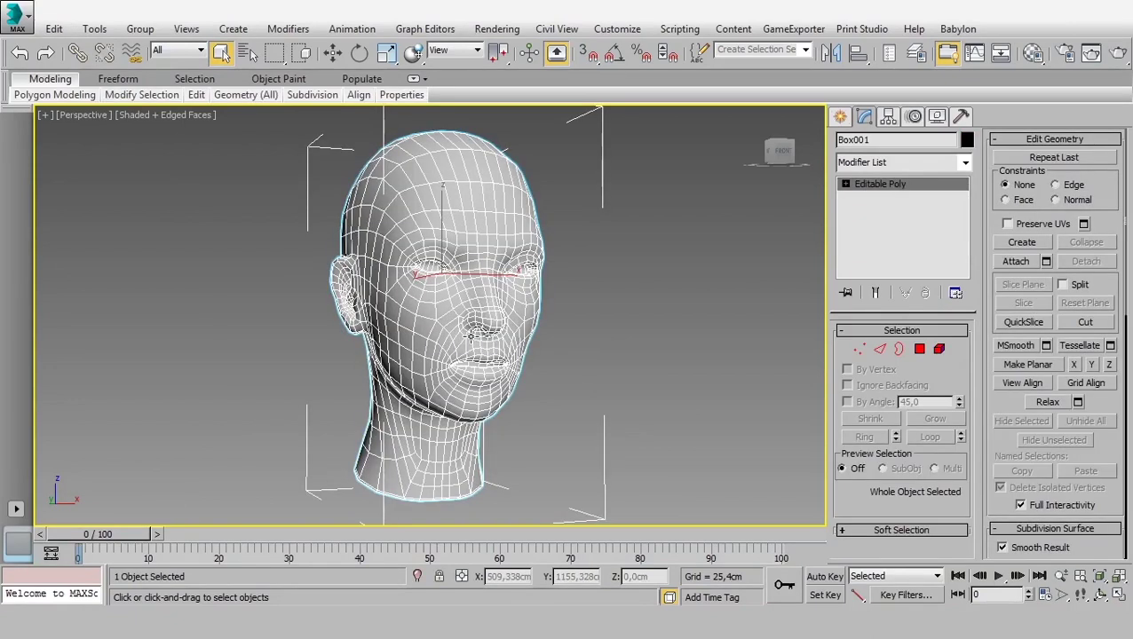
left_click(904, 162)
type("Unwrap UVW")
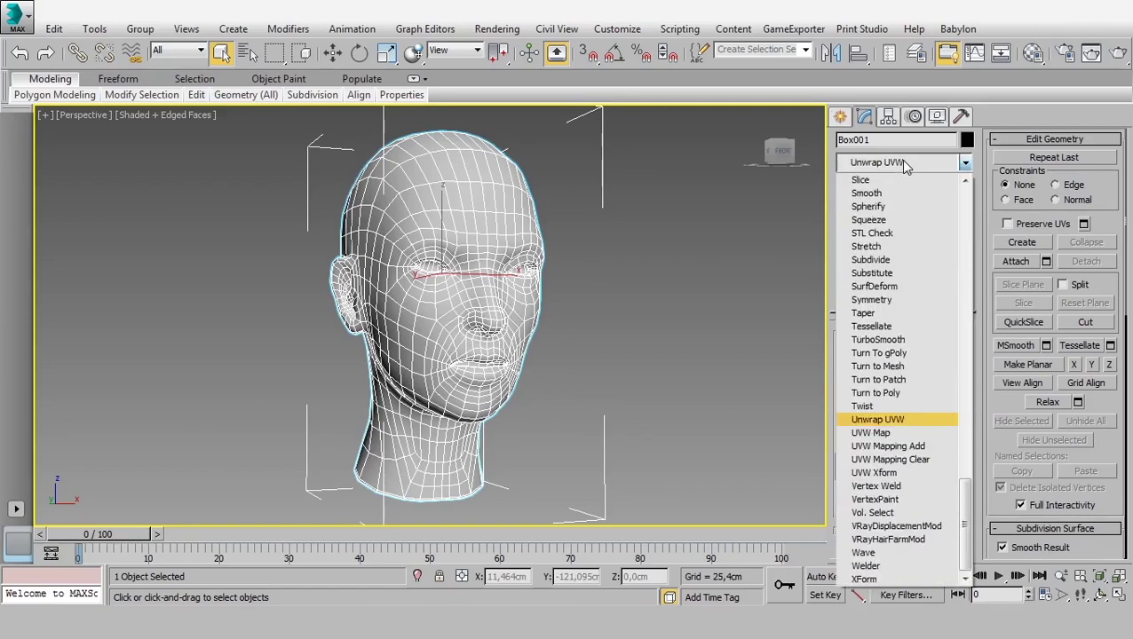
key("Return")
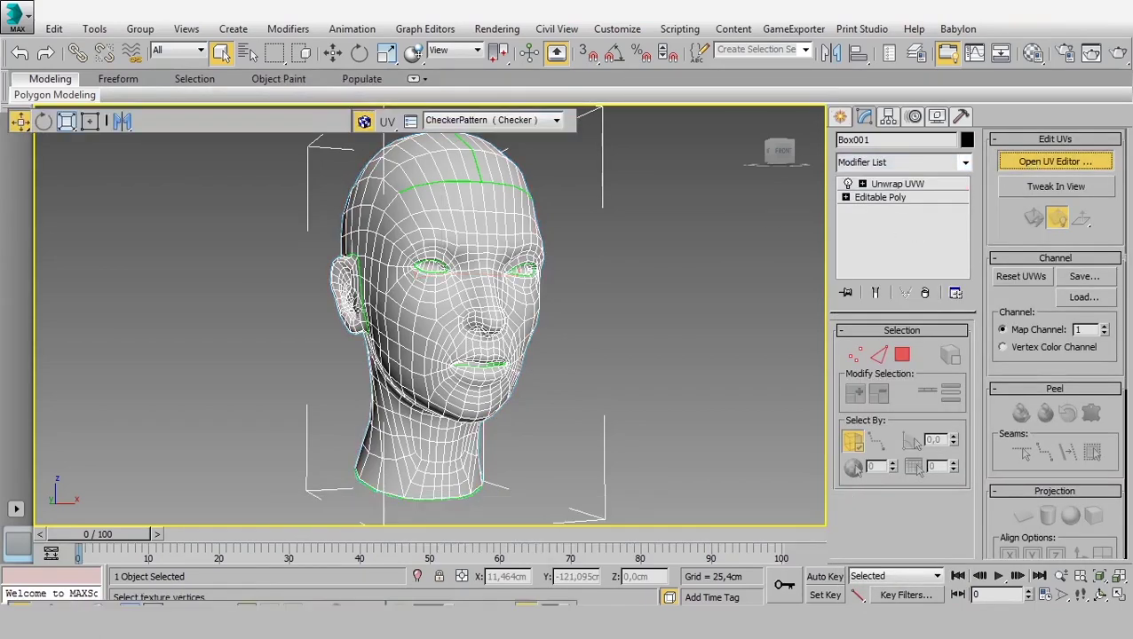
left_click(1055, 162)
scroll(270, 304, "up", 1)
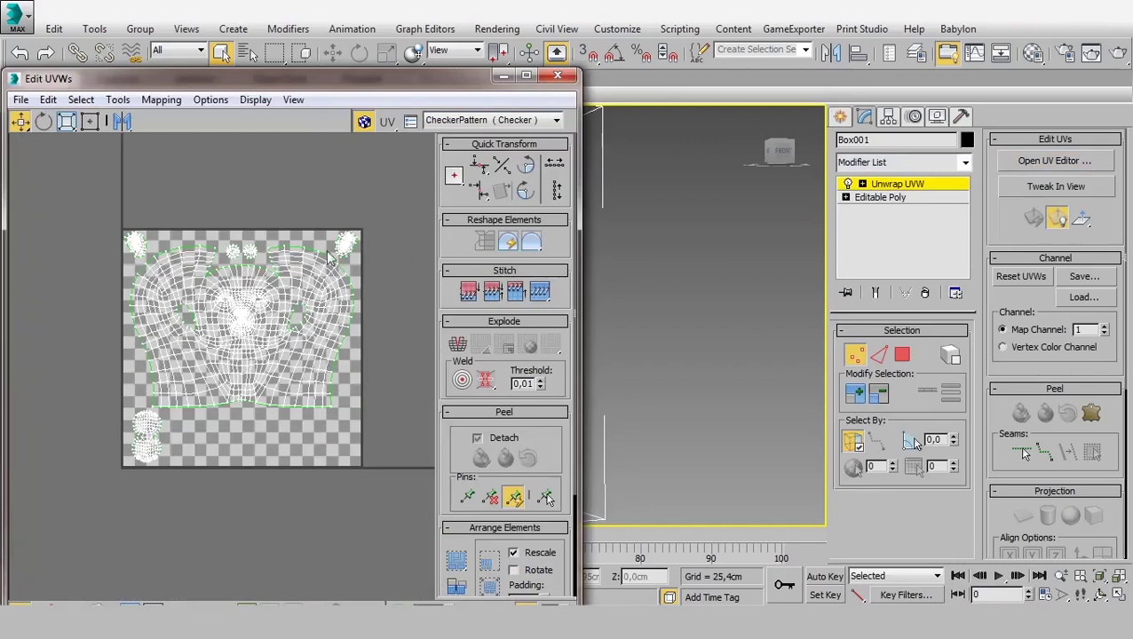
key("ctrl+a")
scroll(248, 358, "down", 2)
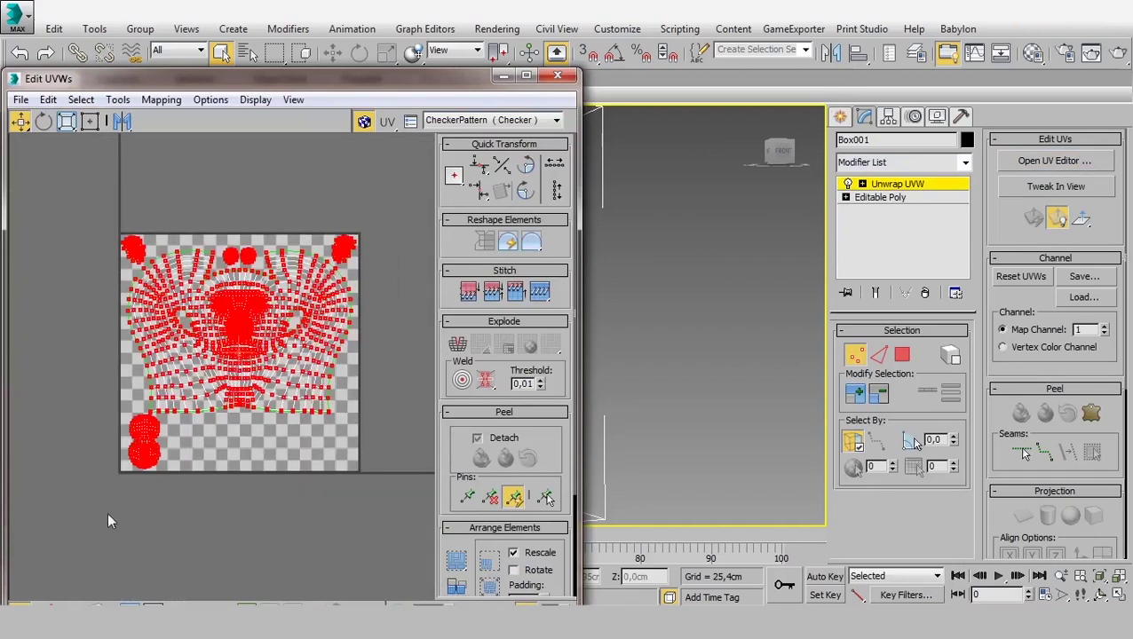
left_click_drag(226, 82, 240, 52)
left_click(80, 583)
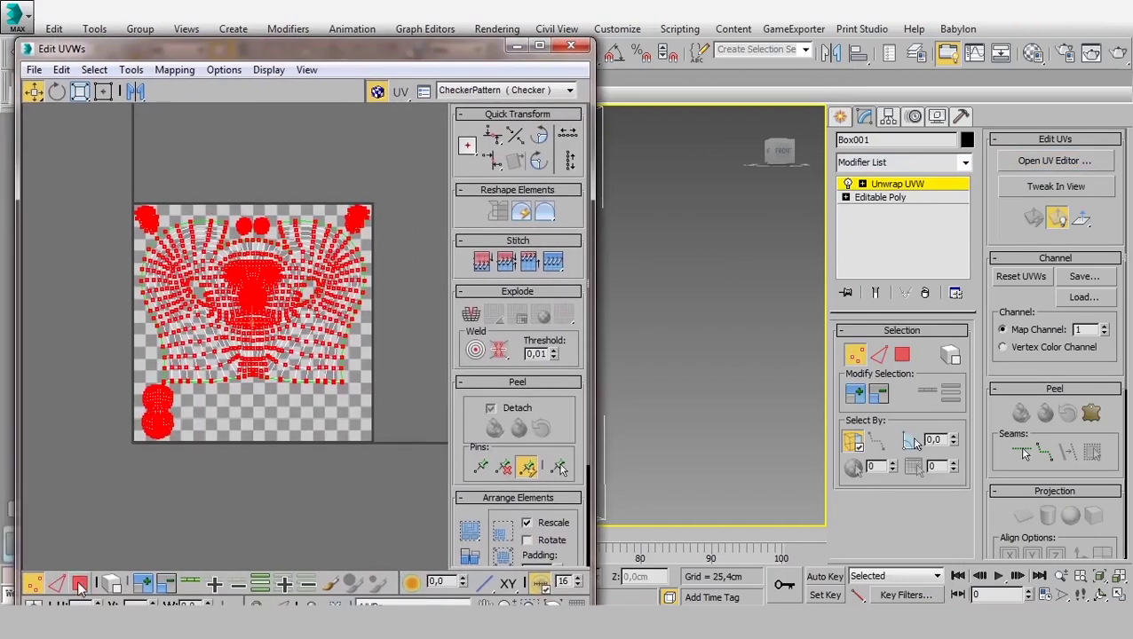
scroll(259, 275, "up", 3)
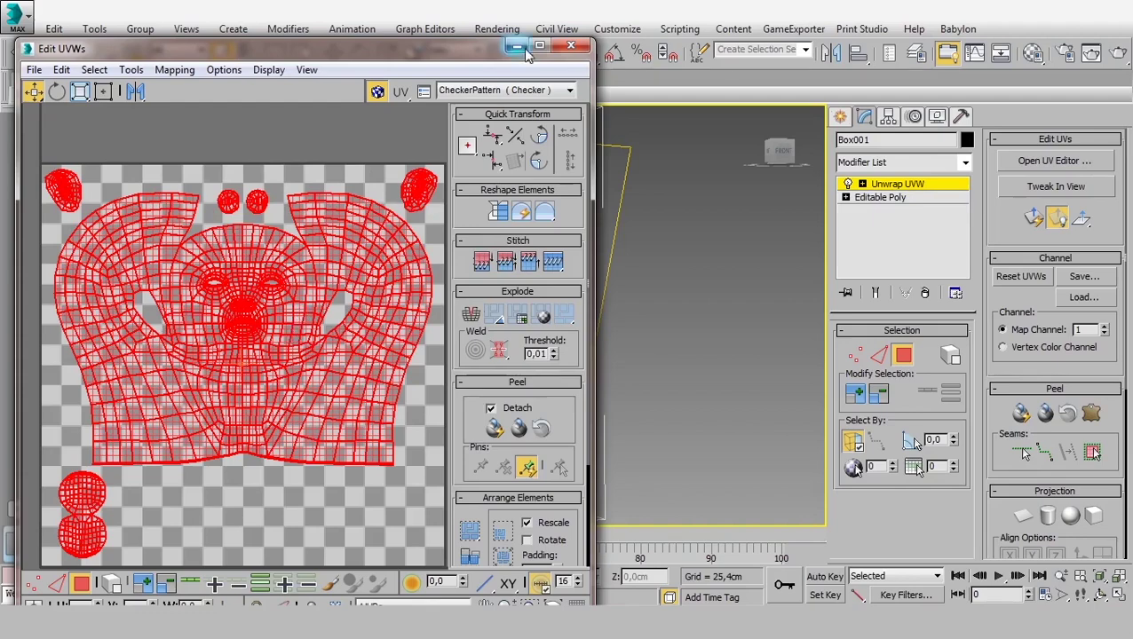
left_click(569, 49)
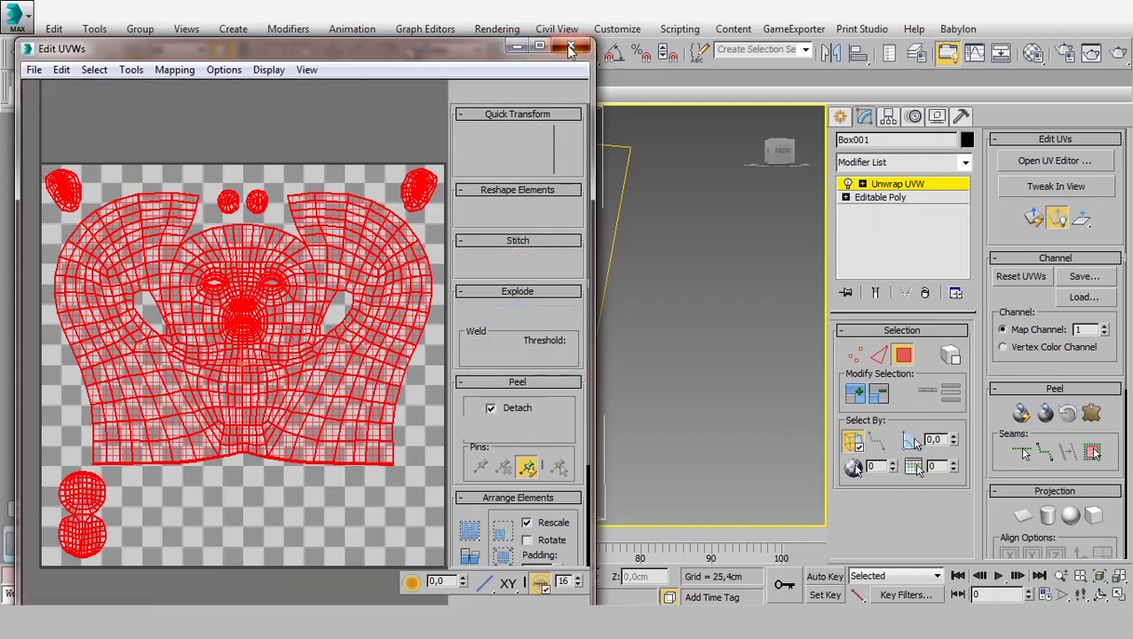
- Reselect the head and delete its Unwrap UVW modifier, leaving only Editable Poly
left_click(895, 185)
left_click(577, 400)
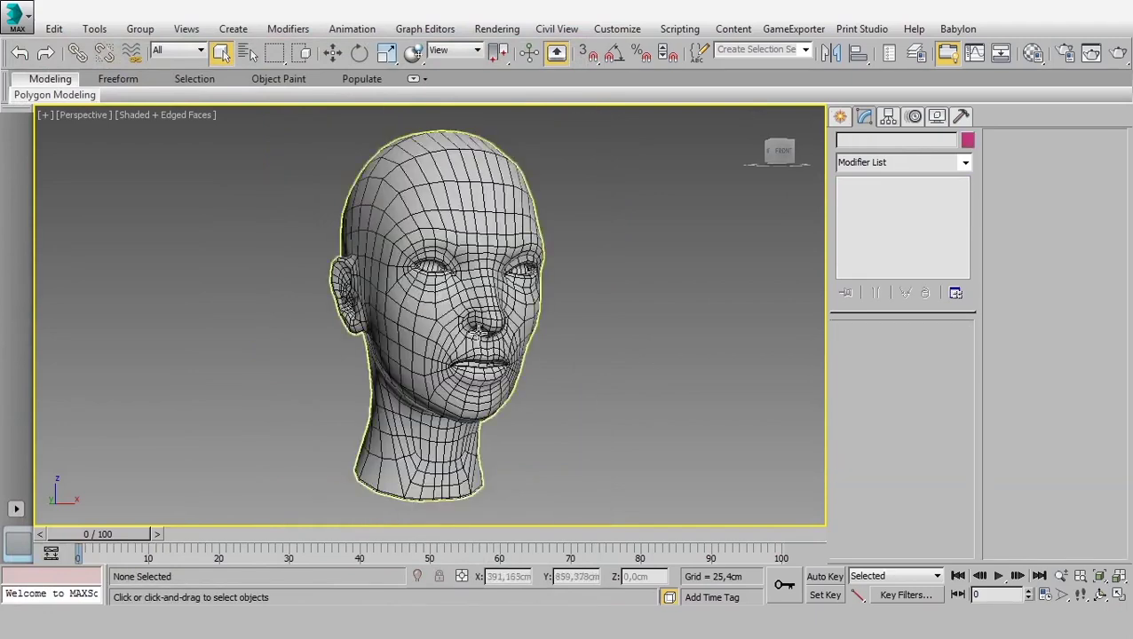
middle_click_drag(406, 372, 449, 364, "alt")
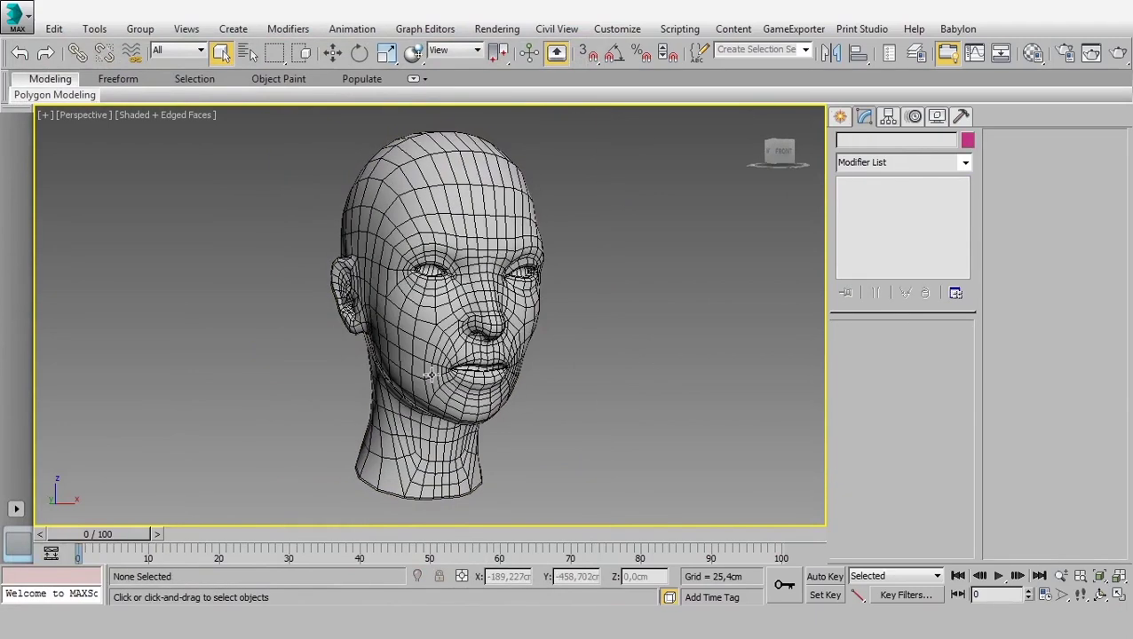
left_click(455, 331)
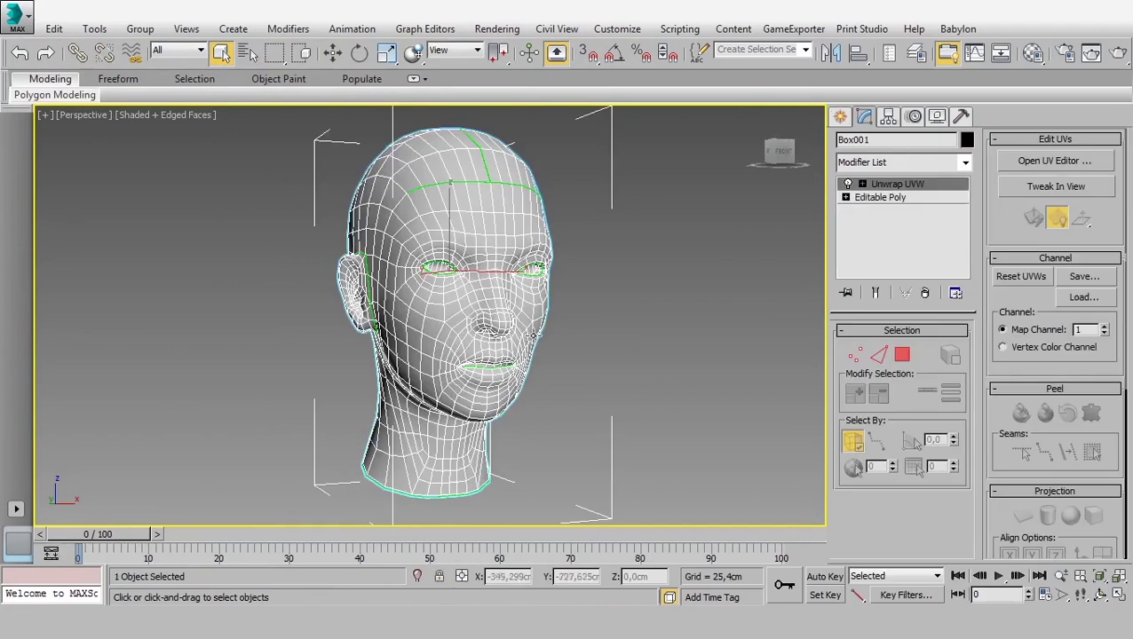
left_click(925, 294)
left_click(675, 302)
left_click(466, 302)
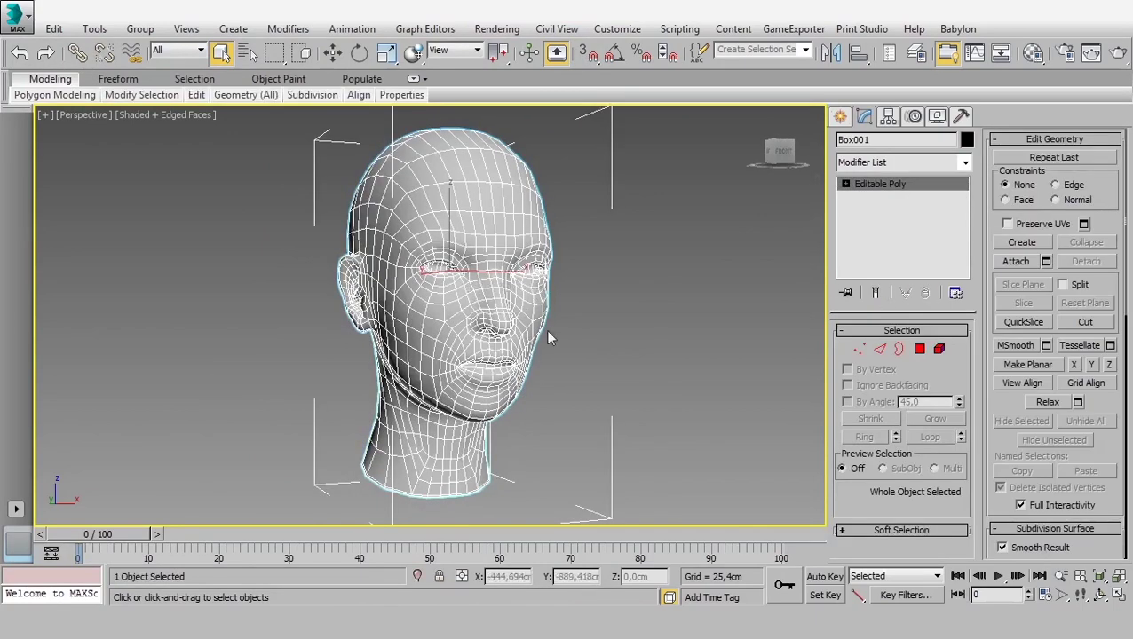
mouse_move(550, 338)
middle_mouse_down("alt")
mouse_move(344, 351)
mouse_move(508, 333)
middle_mouse_up("alt")
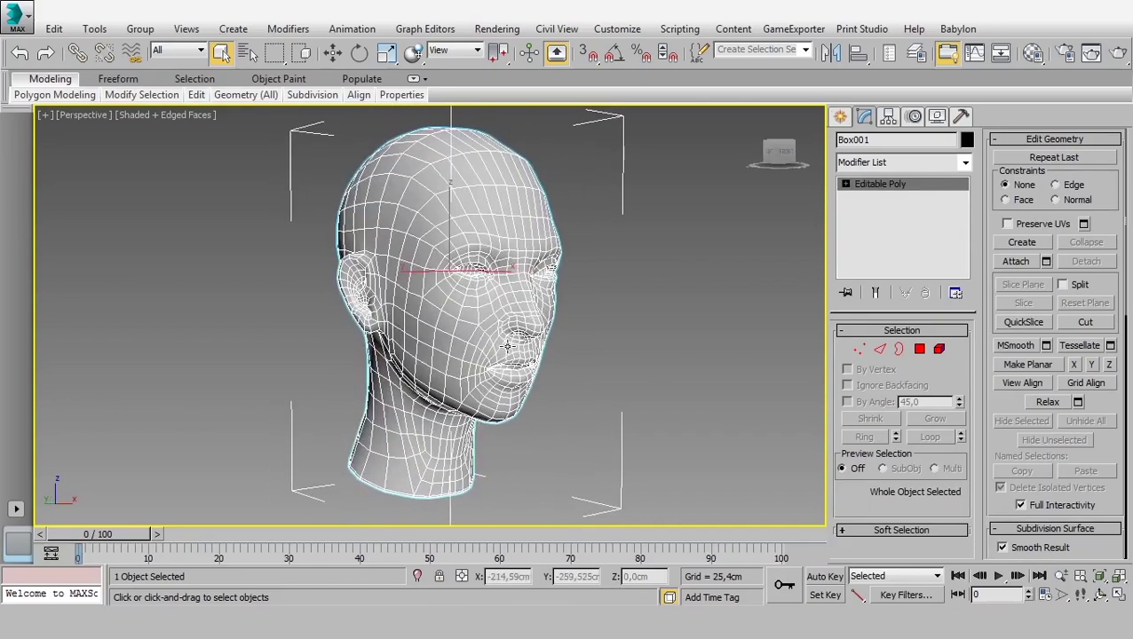
mouse_move(542, 382)
middle_mouse_down("alt")
mouse_move(550, 388)
mouse_move(536, 386)
middle_mouse_up("alt")
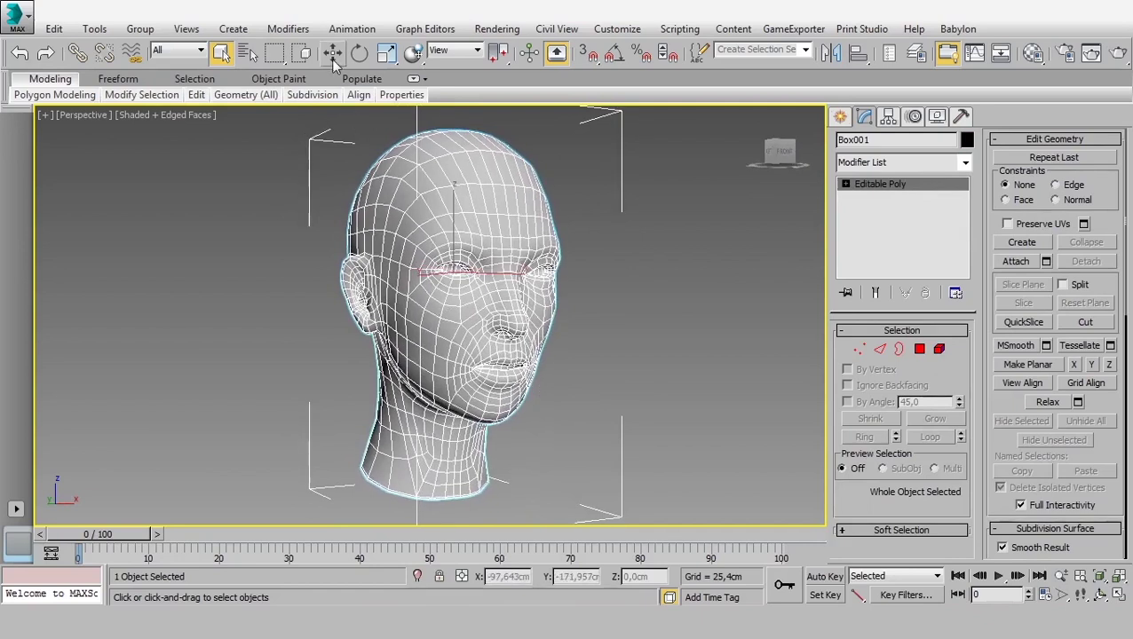
- Check the head's scale type-in values and apply Reset XForm to the selected head
right_click(387, 55)
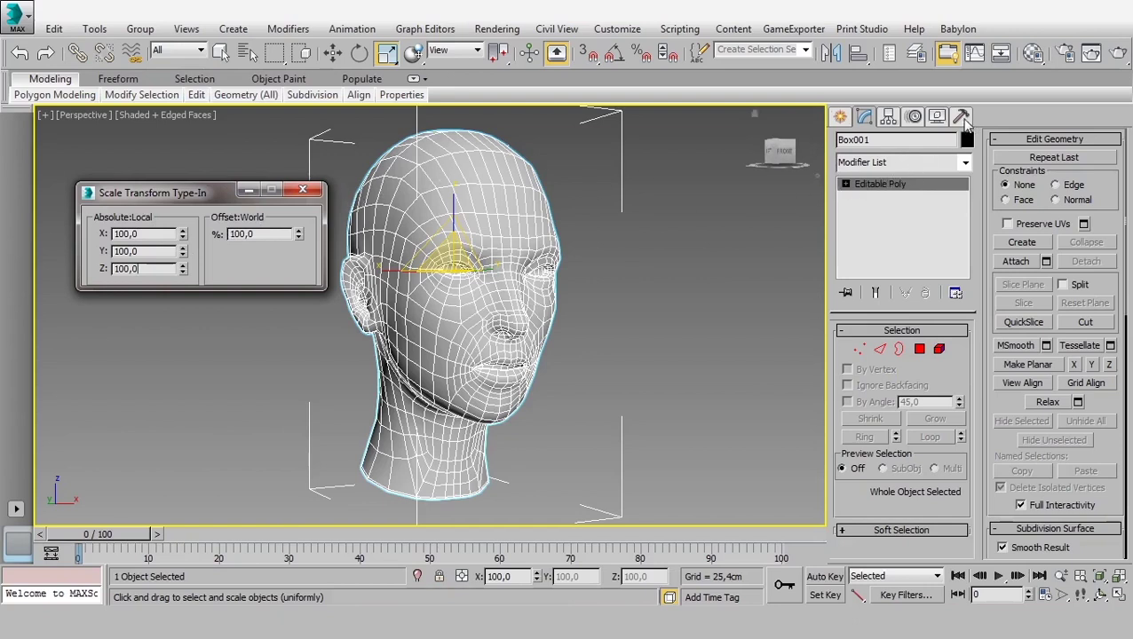
left_click(963, 118)
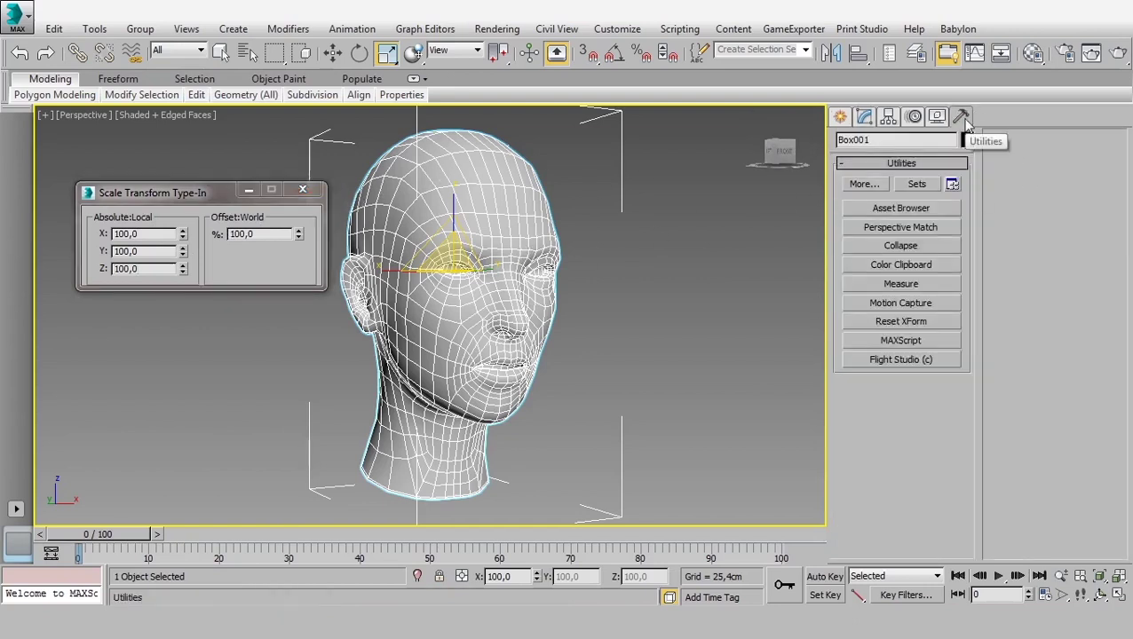
left_click(914, 325)
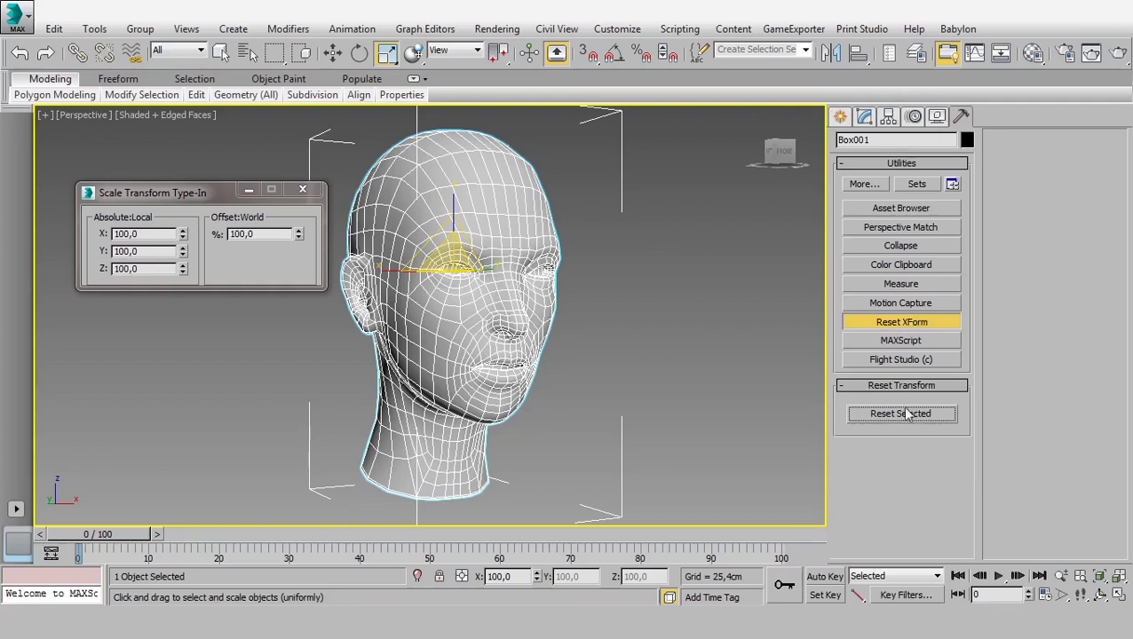
left_click(897, 325)
left_click(865, 116)
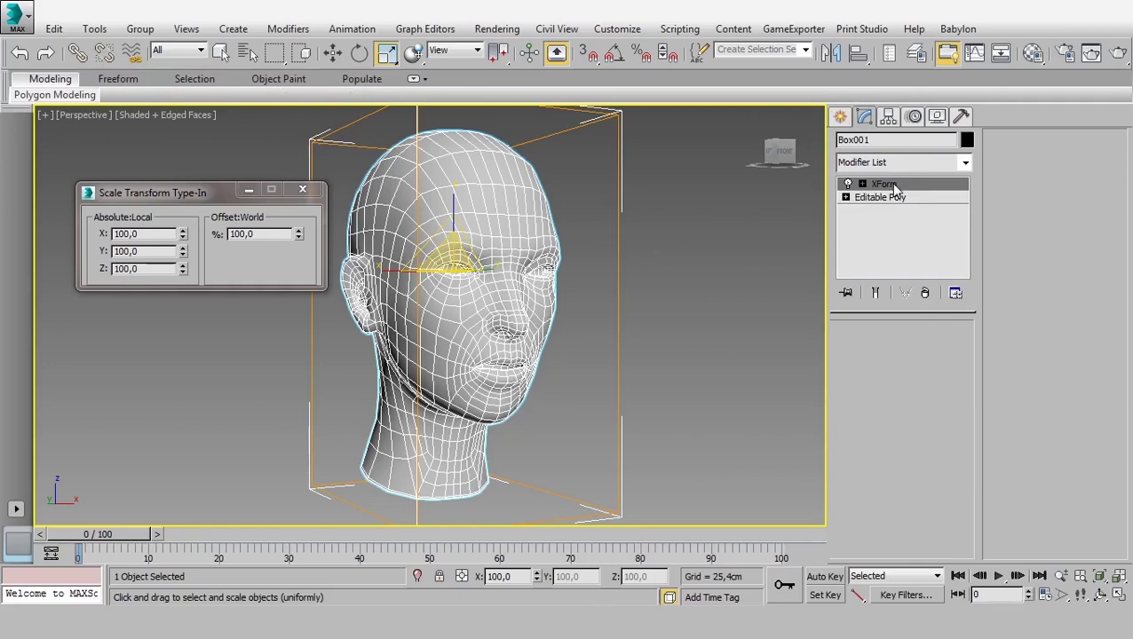
- Collapse the XForm stack into one Editable Poly and verify scale reads 100
right_click(888, 188)
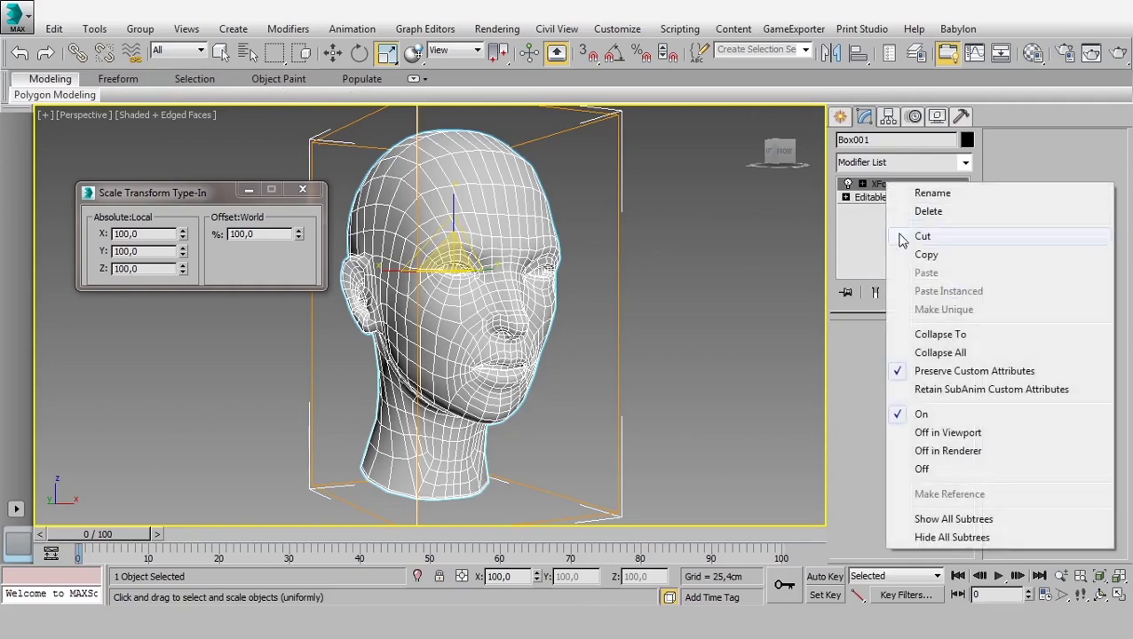
left_click(925, 355)
left_click(644, 360)
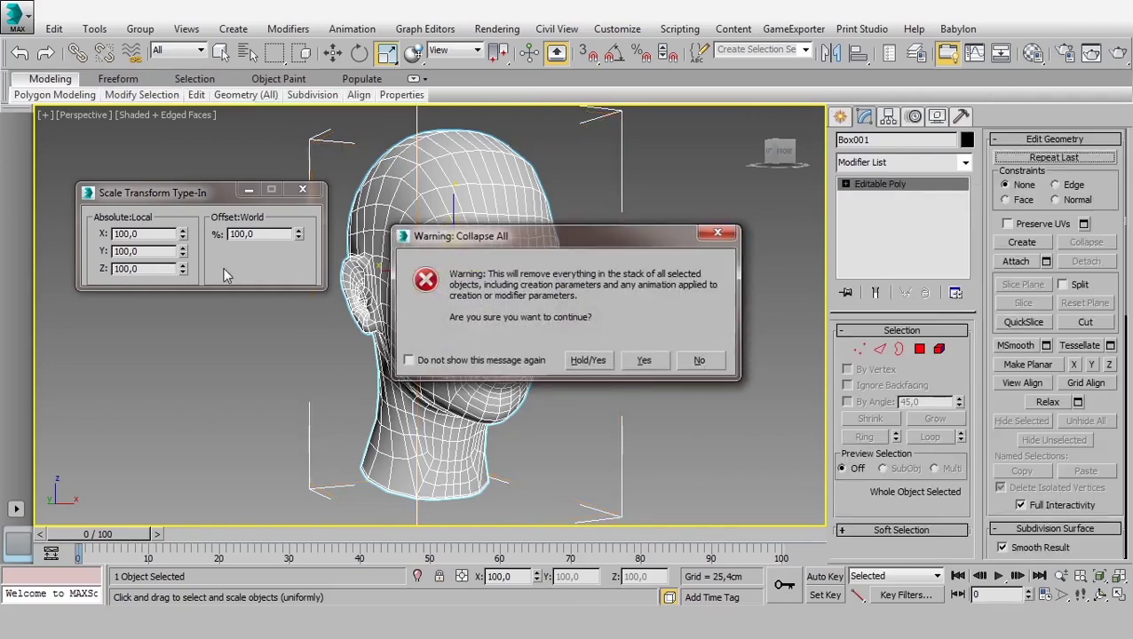
left_click(151, 233)
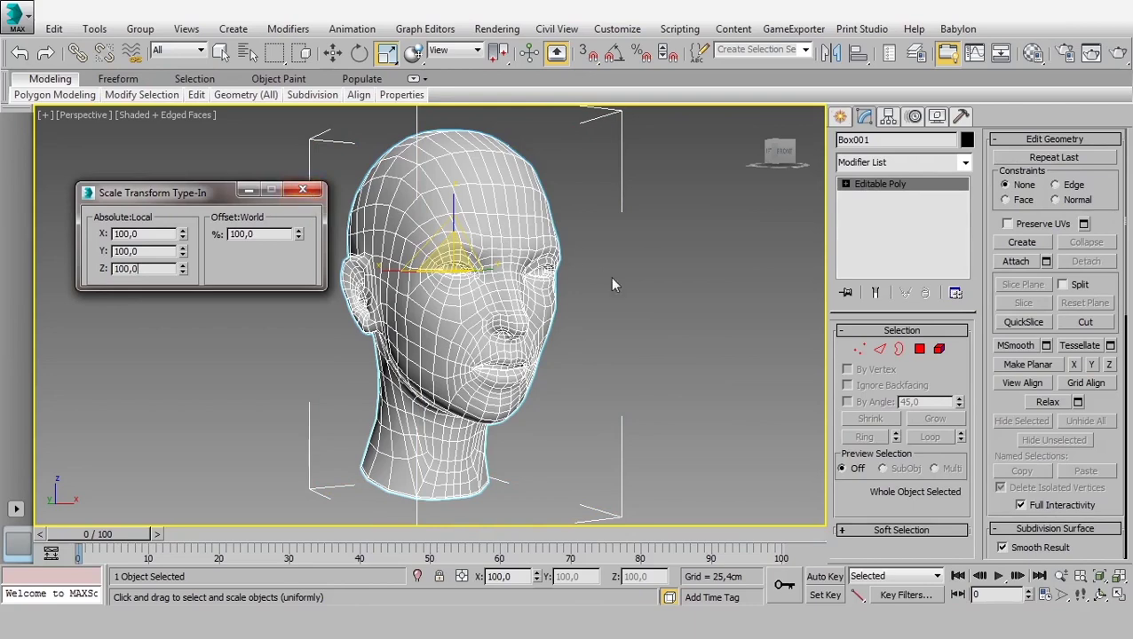
- Close the Scale Transform Type-In window and orbit to a near-frontal view of the head
left_click(303, 190)
mouse_move(534, 344)
middle_mouse_down("alt")
mouse_move(597, 387)
mouse_move(579, 404)
middle_mouse_up("alt")
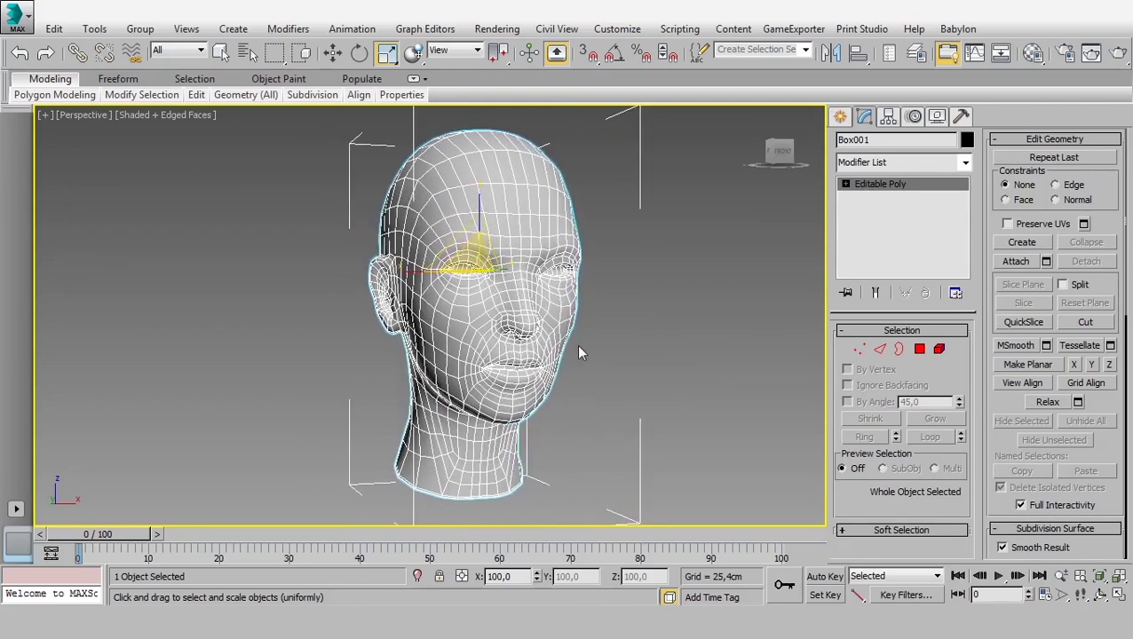
middle_click_drag(576, 345, 593, 358, "alt")
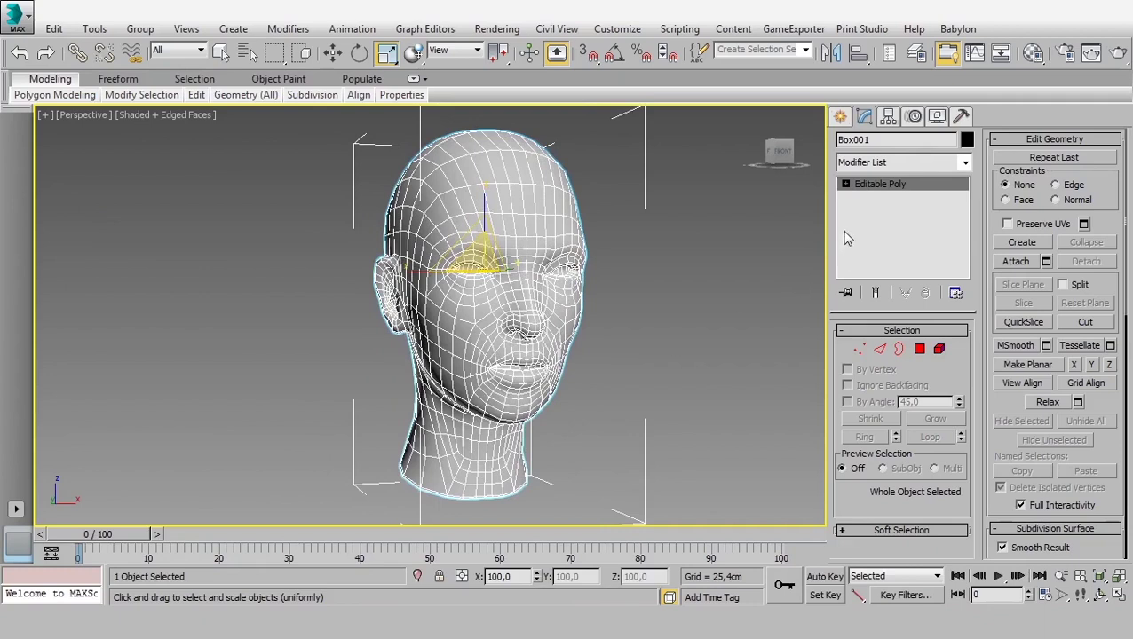
mouse_move(778, 153)
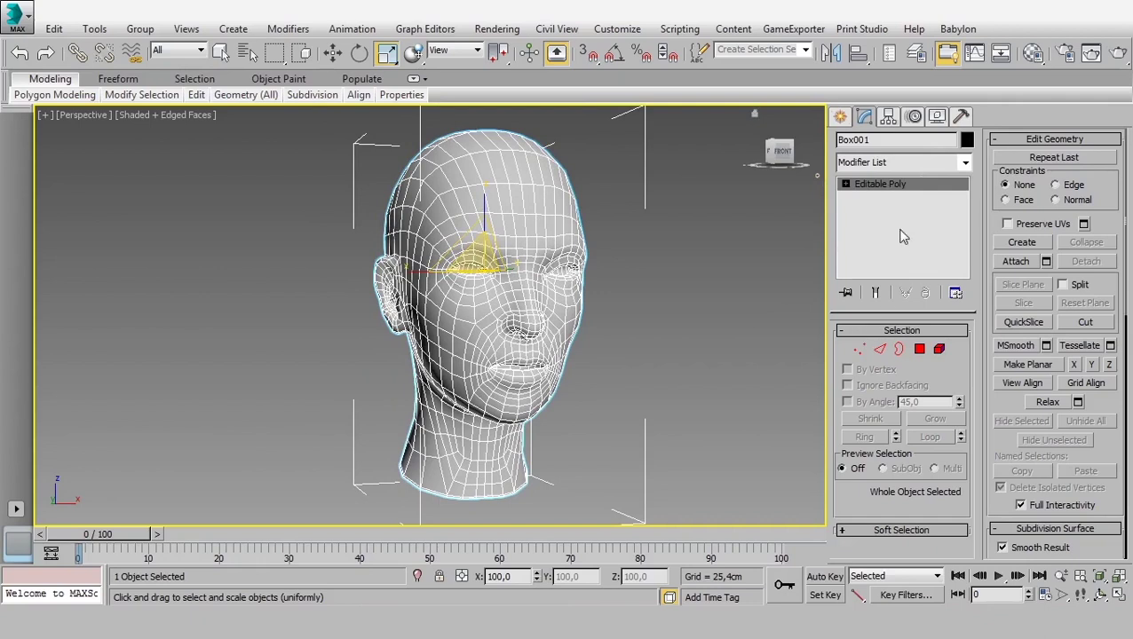
- Cycle through Vertex, Border, Polygon and Edge modes, then return to object level
left_click(859, 349)
left_click(900, 349)
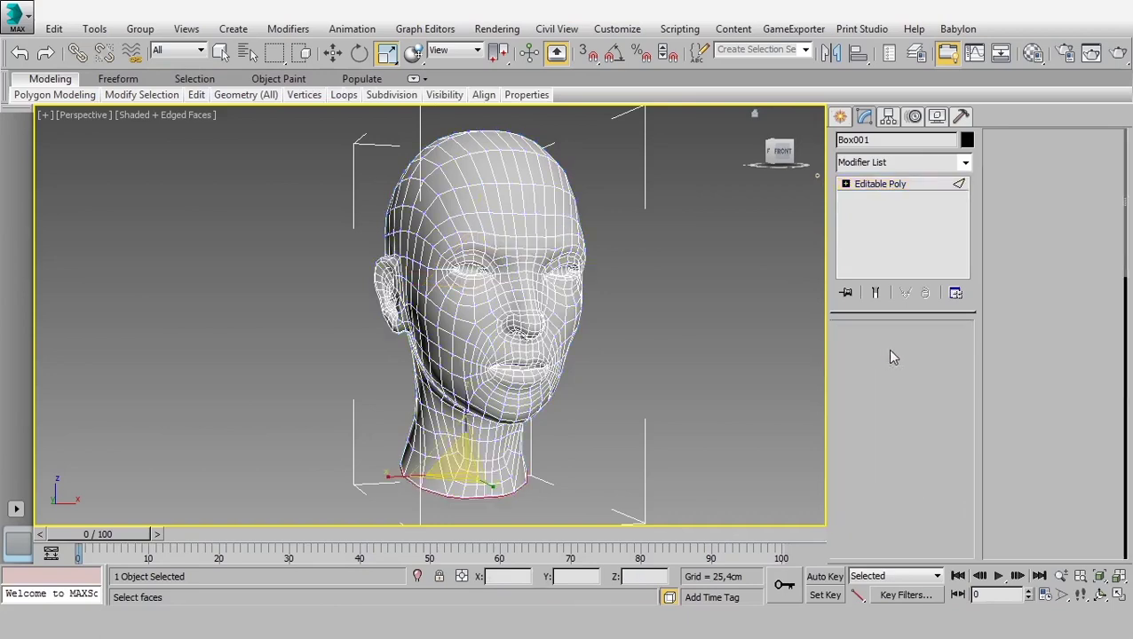
left_click(919, 349)
left_click(858, 350)
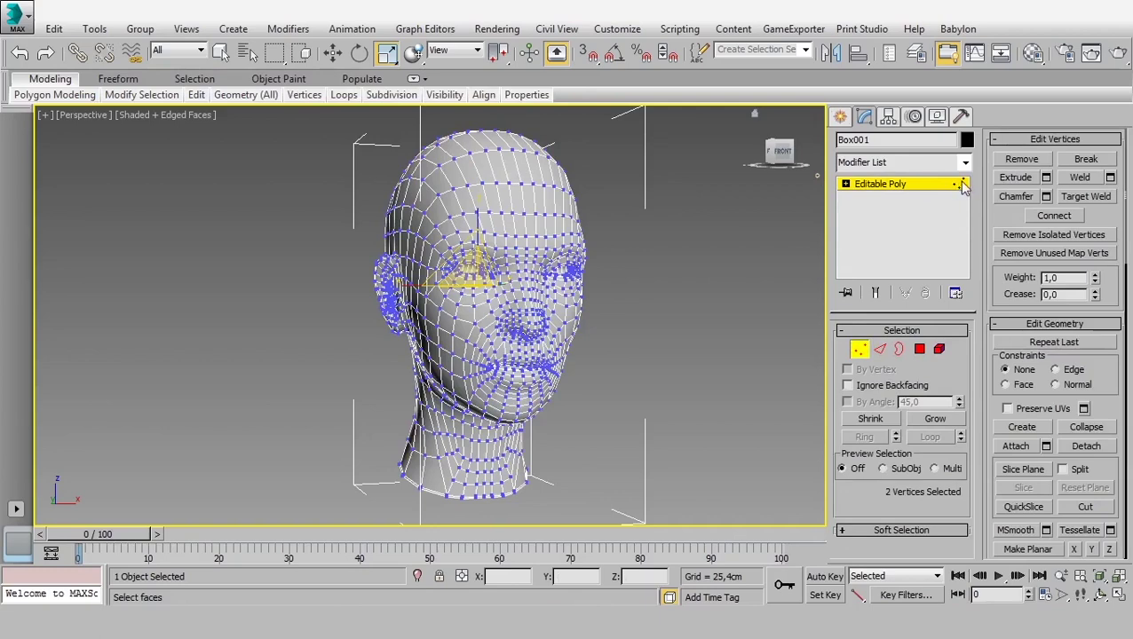
left_click(880, 350)
left_click(880, 351)
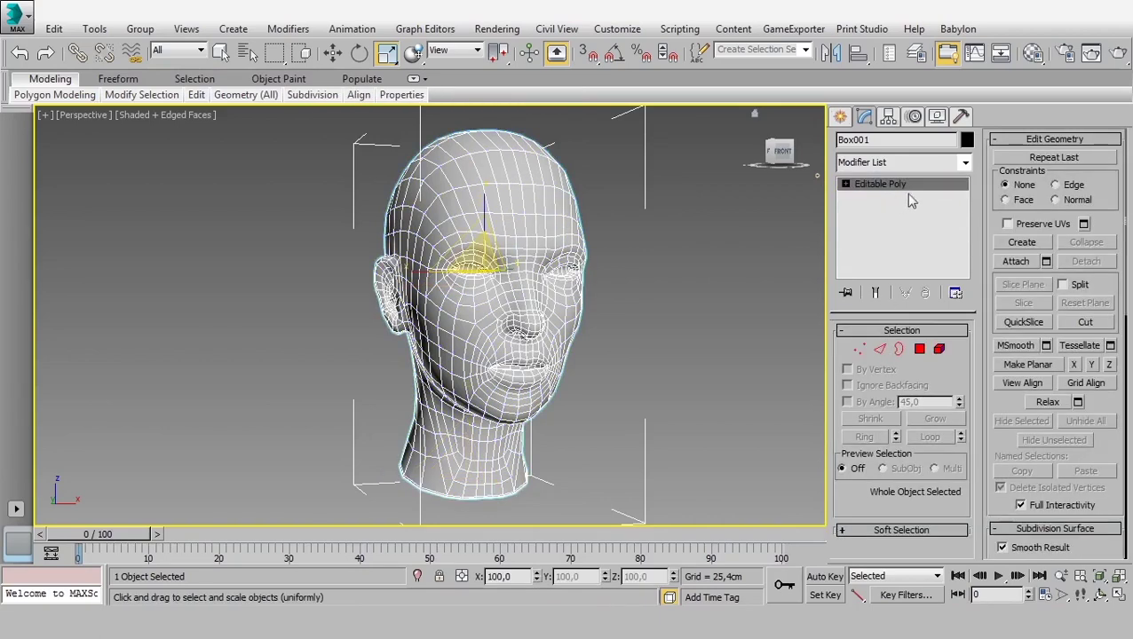
- Add a new Unwrap UVW modifier and open a narrowed Edit UVWs window beside the head
left_click(959, 165)
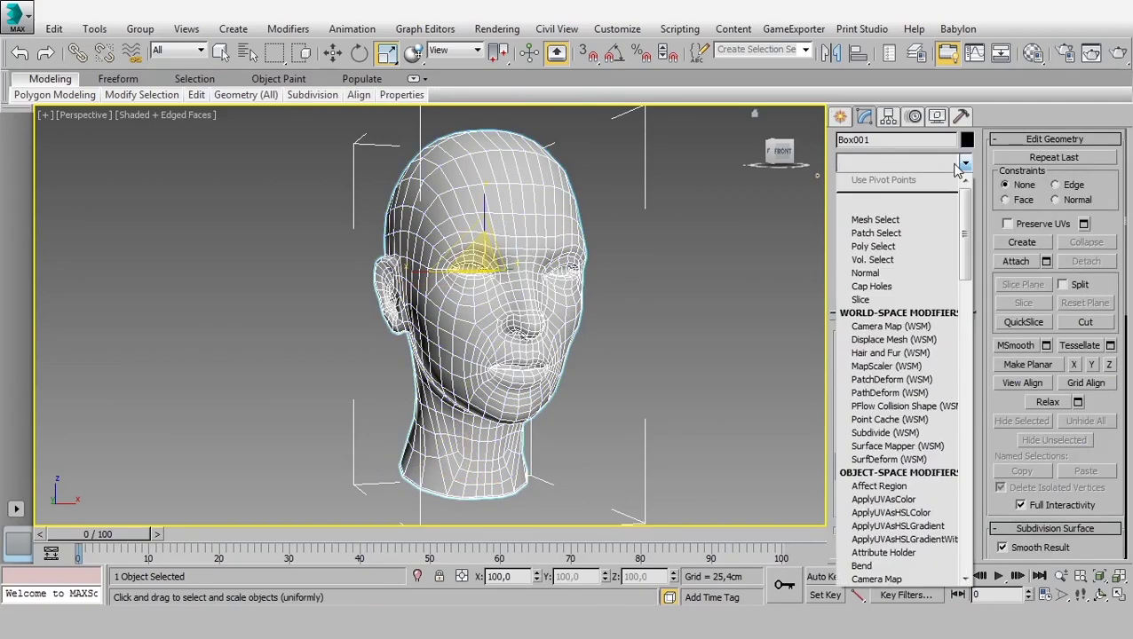
key("u")
key("Return")
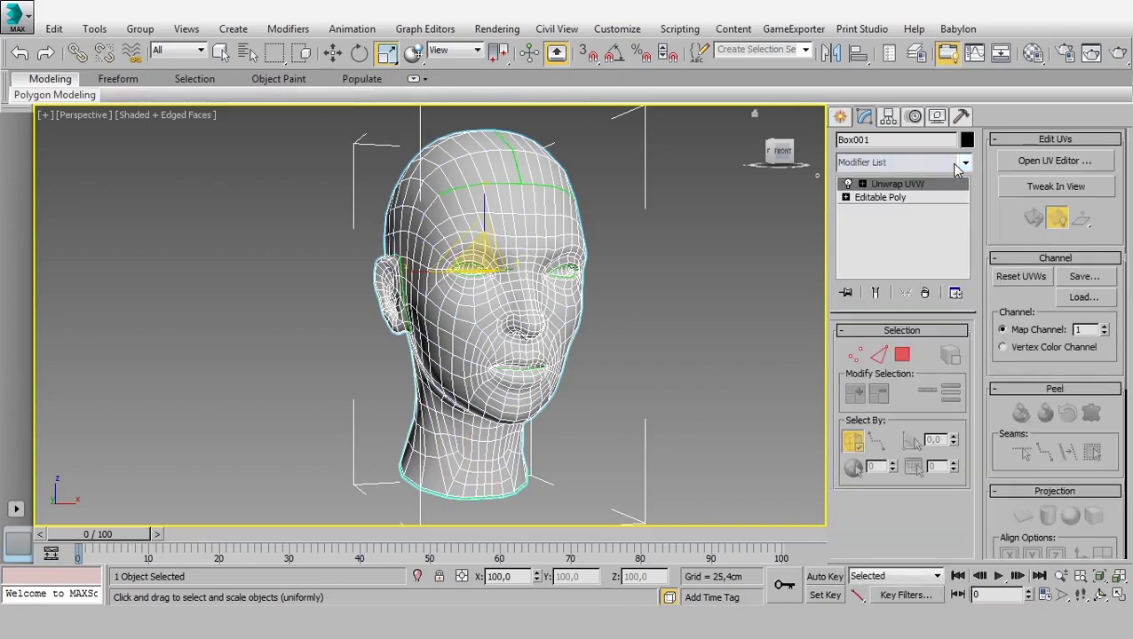
left_click(1029, 161)
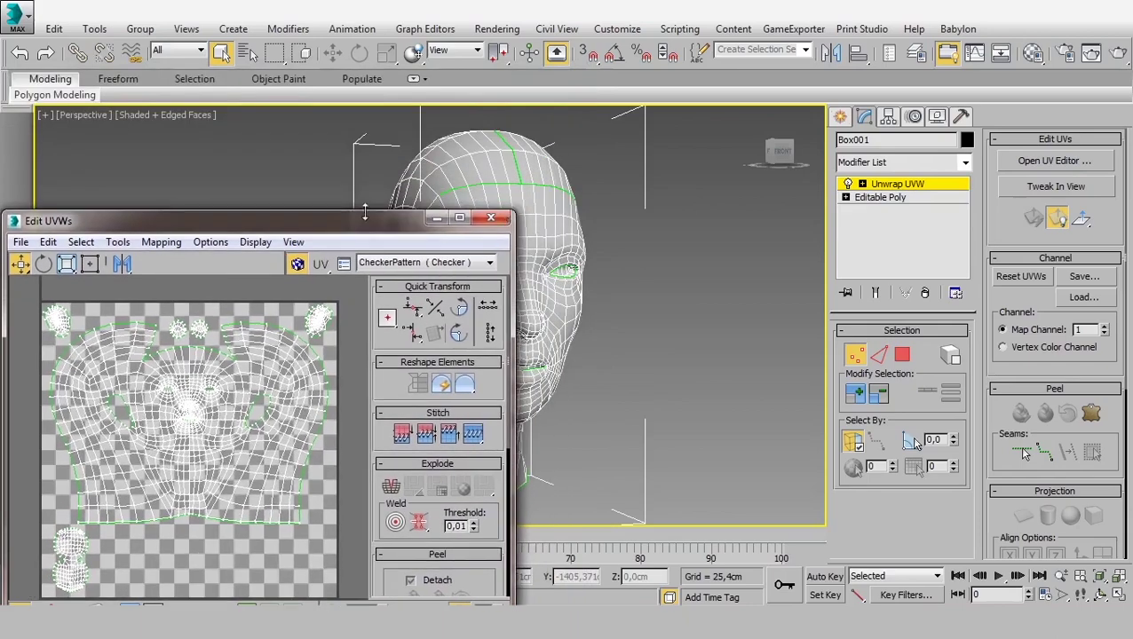
mouse_move(351, 200)
left_mouse_down()
mouse_move(377, 153)
mouse_move(372, 102)
left_mouse_up()
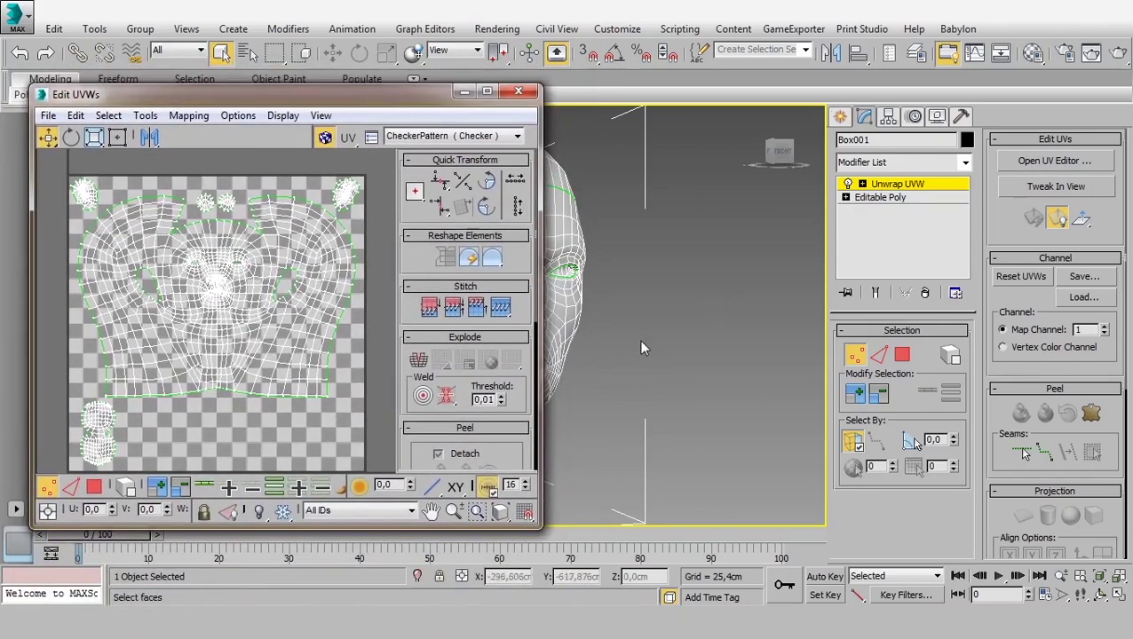
mouse_move(641, 340)
middle_mouse_down()
mouse_move(741, 330)
mouse_move(746, 343)
middle_mouse_up()
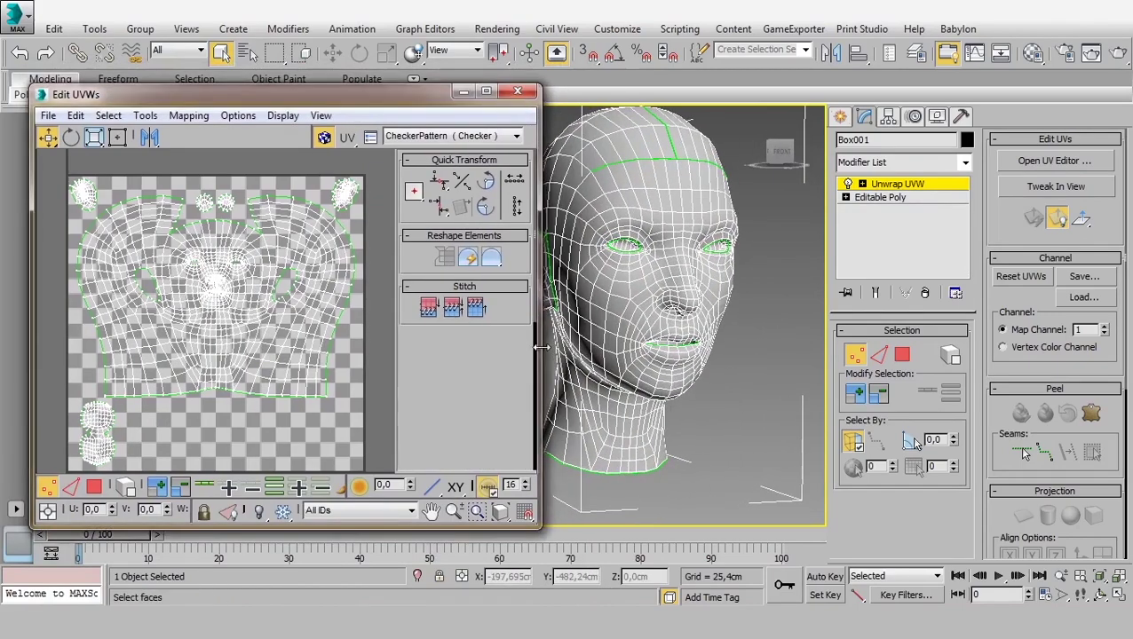
left_click_drag(539, 348, 490, 348)
middle_click_drag(636, 364, 731, 377, "alt")
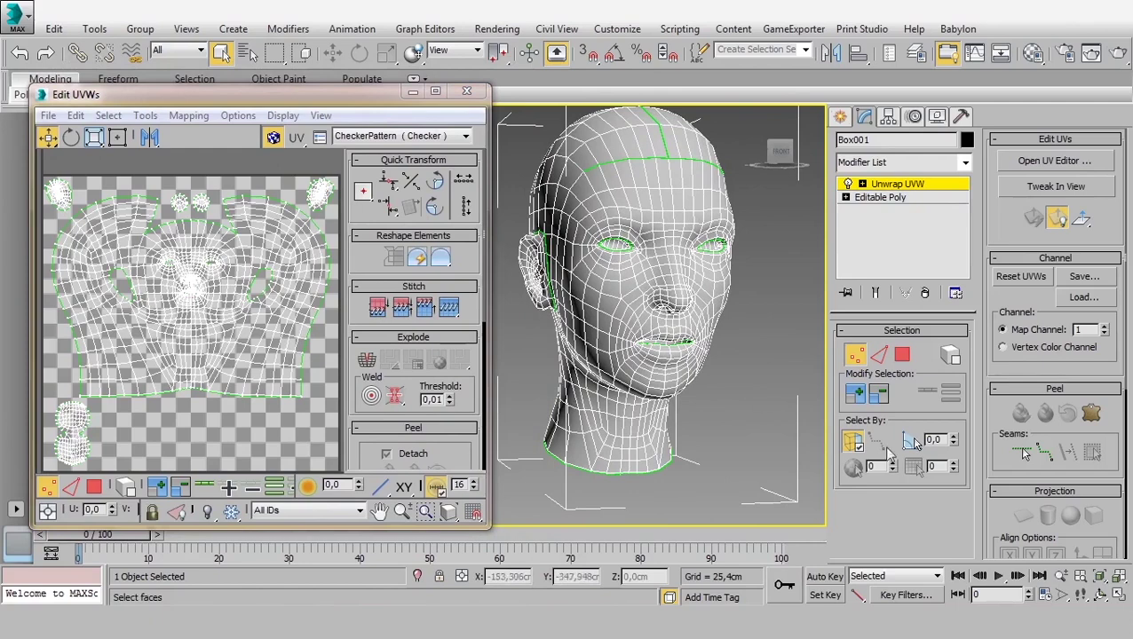
- In Polygon mode, test region selections on the front and back faces of the head
left_click(906, 357)
left_click(781, 283)
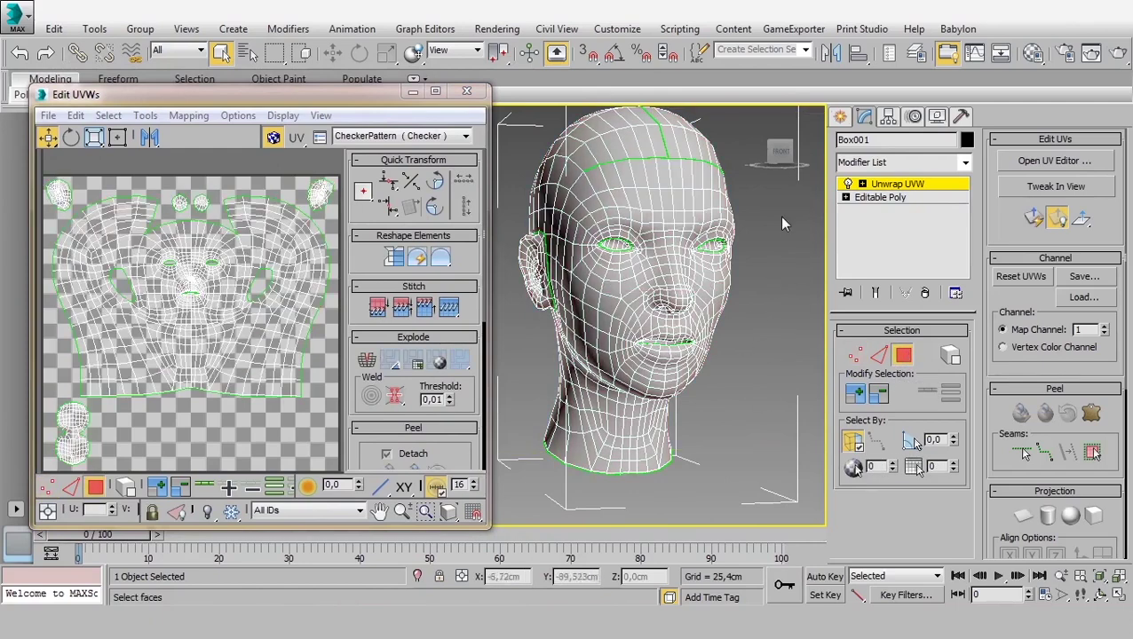
left_click_drag(782, 224, 502, 348)
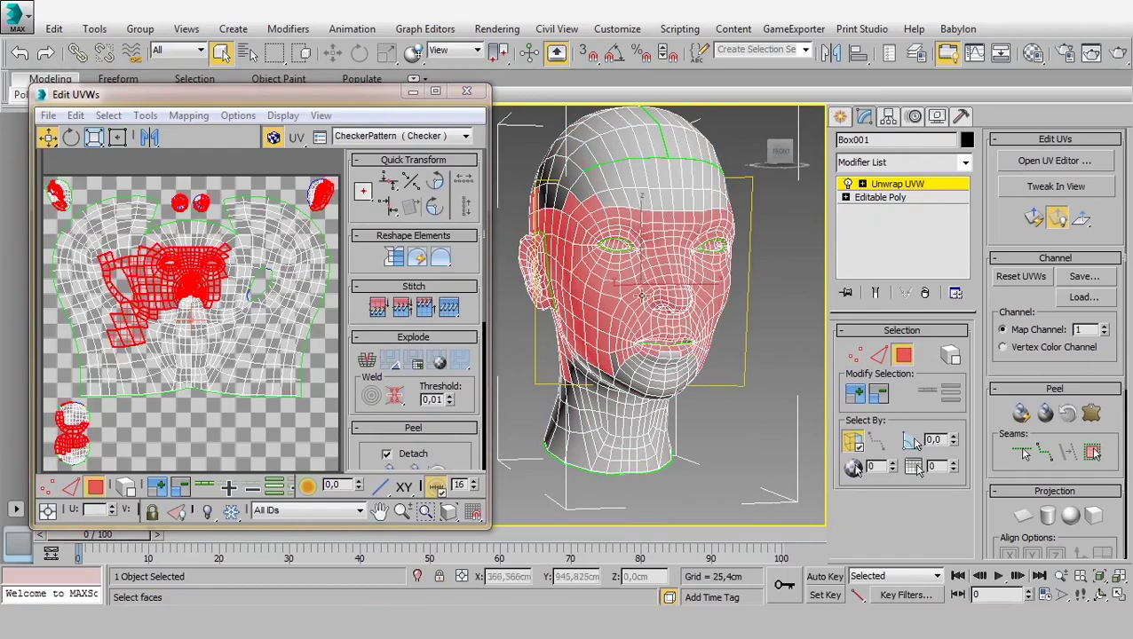
middle_click_drag(641, 295, 652, 240, "alt")
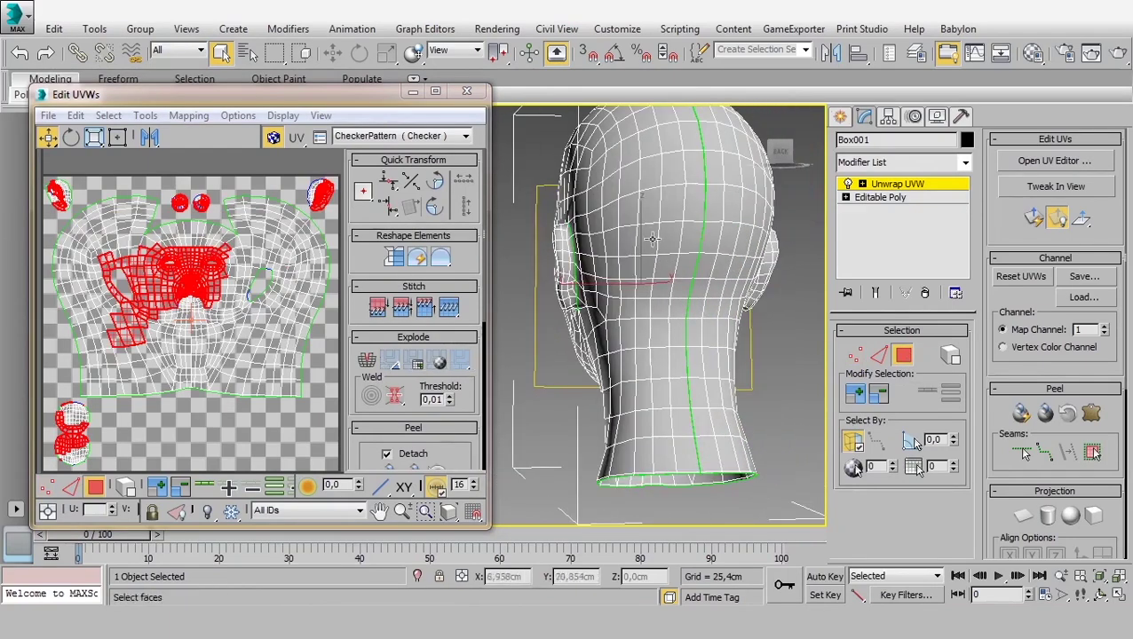
left_click(513, 232)
left_click_drag(511, 210, 760, 365)
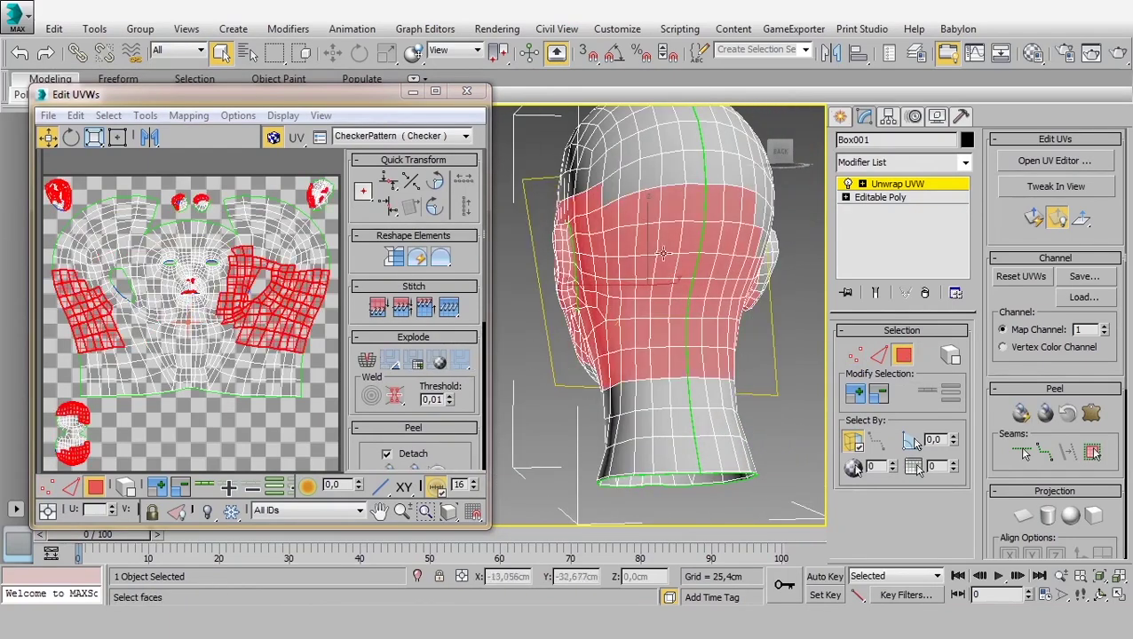
middle_click_drag(664, 253, 712, 283, "alt")
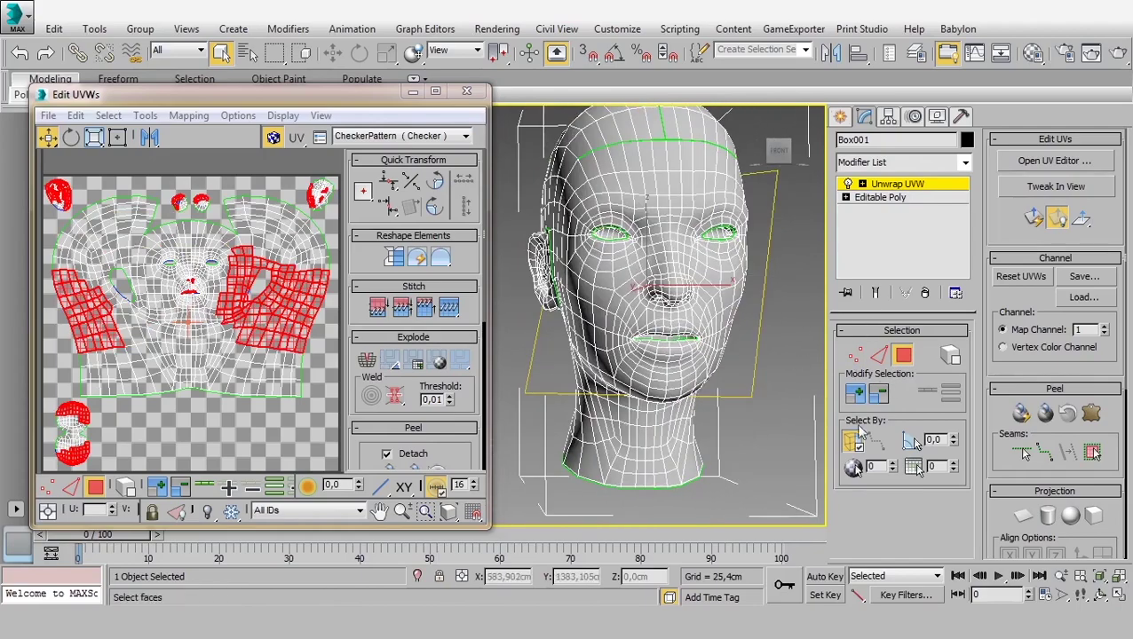
left_click(797, 262)
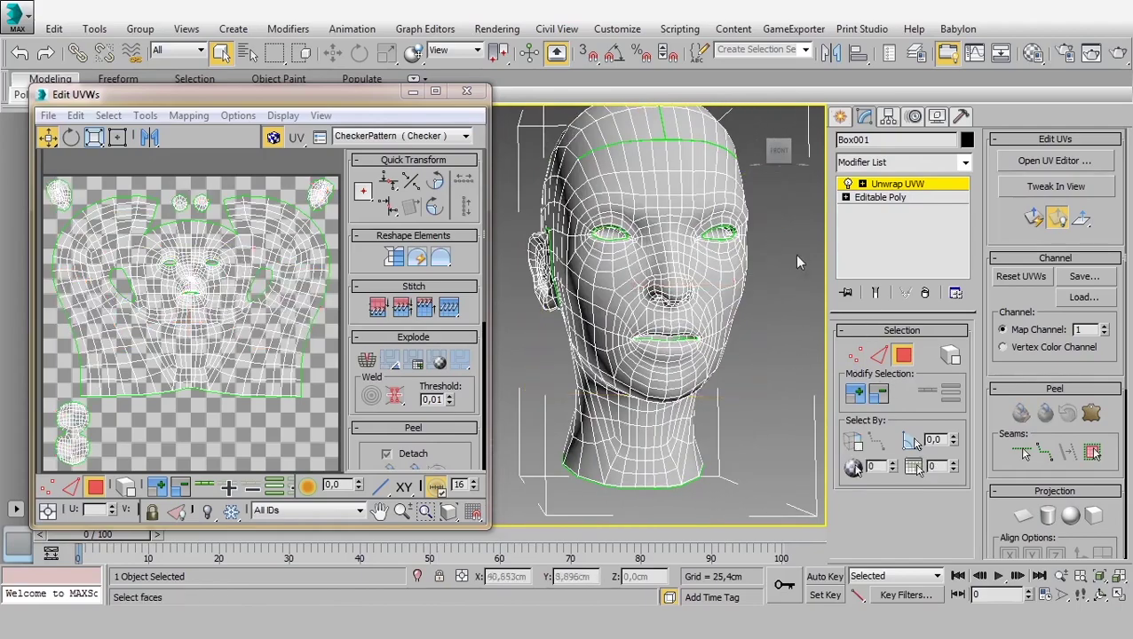
left_click_drag(506, 378, 505, 377)
middle_click_drag(505, 378, 770, 395, "alt")
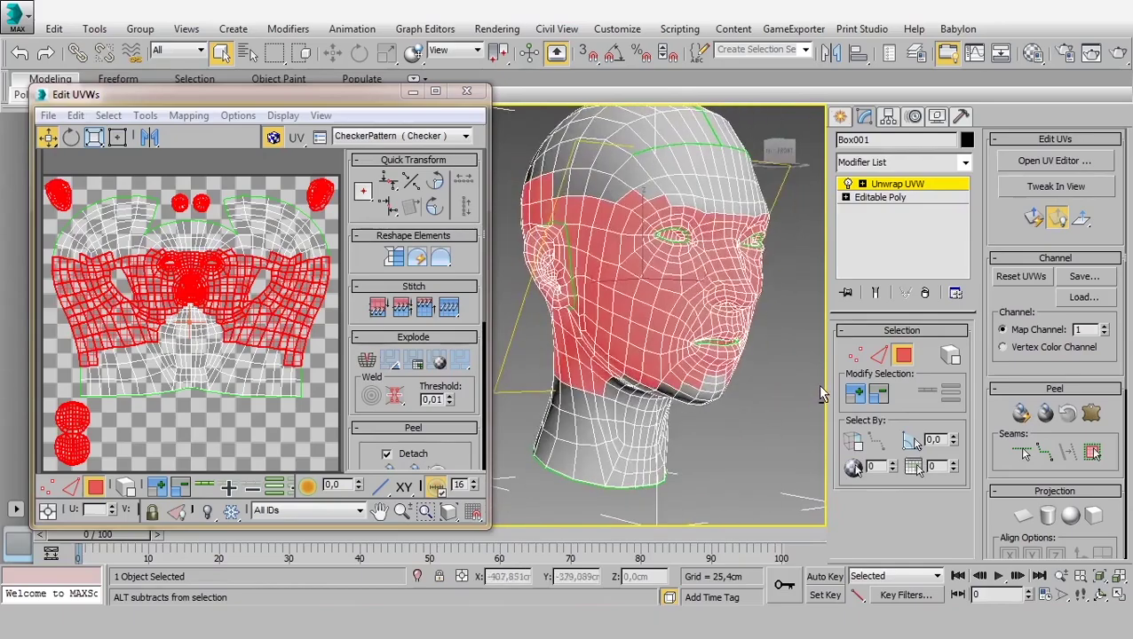
left_click(770, 395)
- Select all of the head's faces with Ctrl+A
scroll(717, 421, "down", 3)
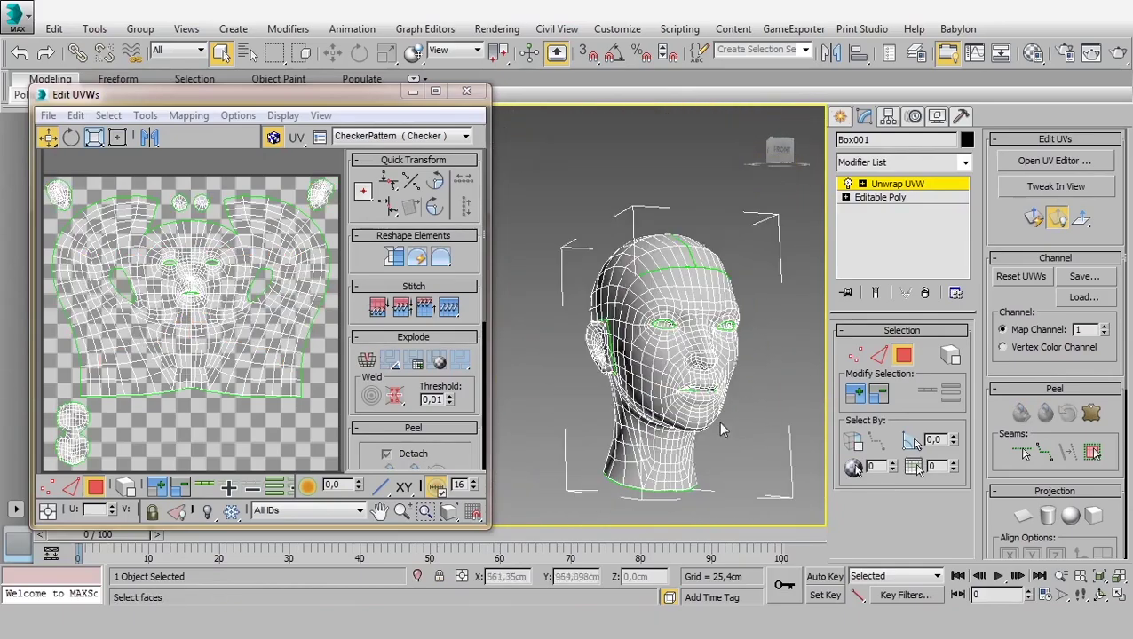
middle_click_drag(718, 421, 701, 423, "alt")
key("ctrl+a")
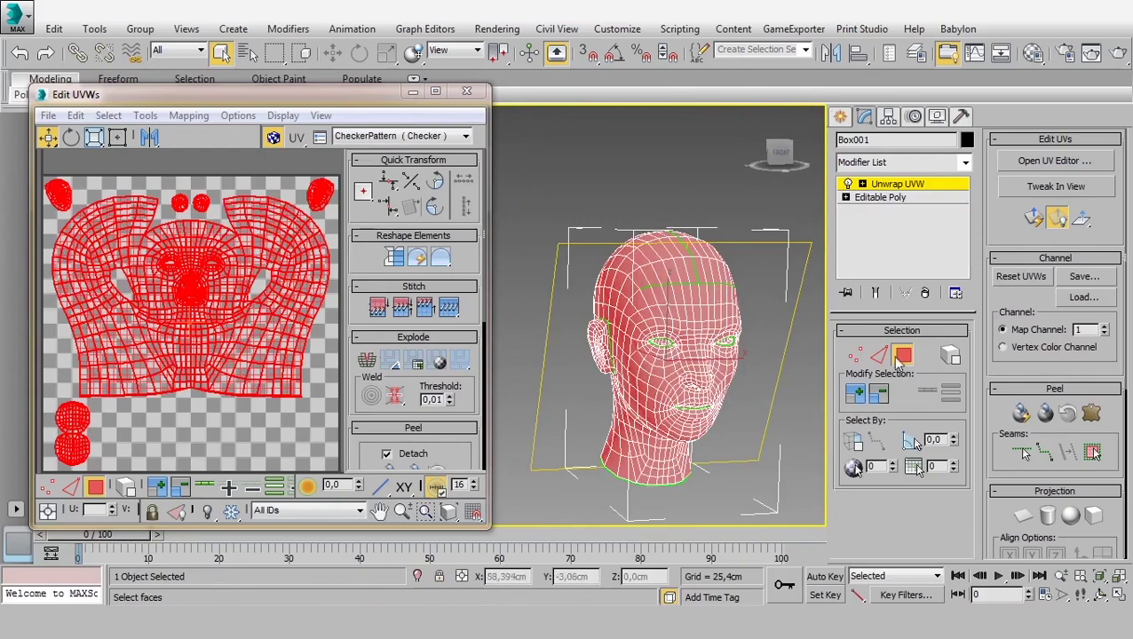
scroll(990, 446, "down", 3)
- Apply a Planar projection aligned to Y (front), then turn Planar off
left_click(1022, 398)
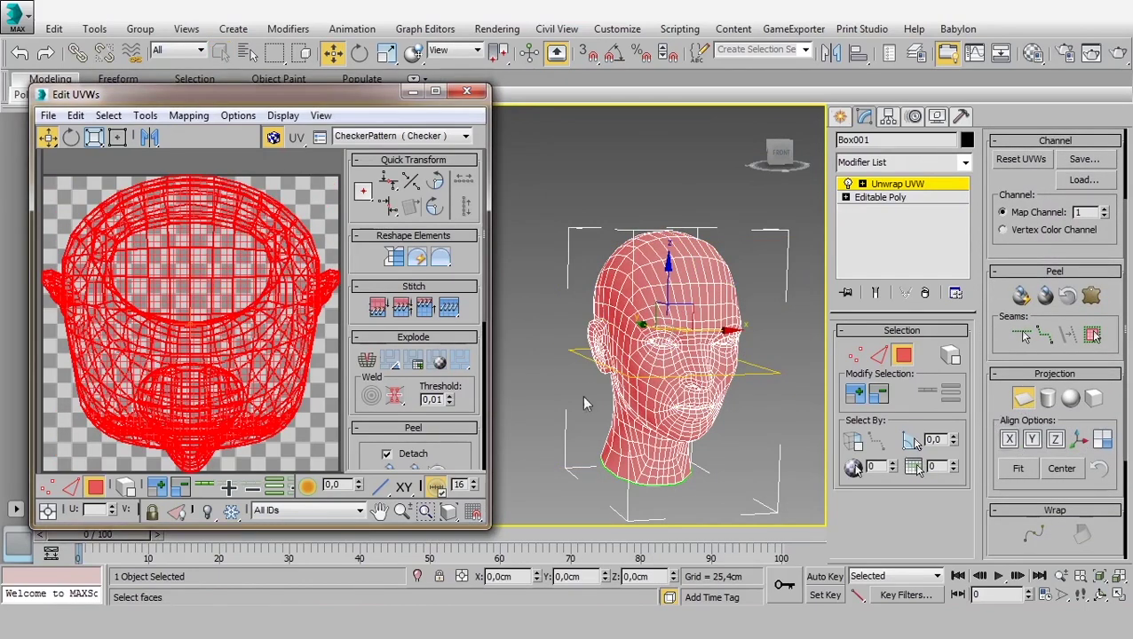
left_click(1009, 438)
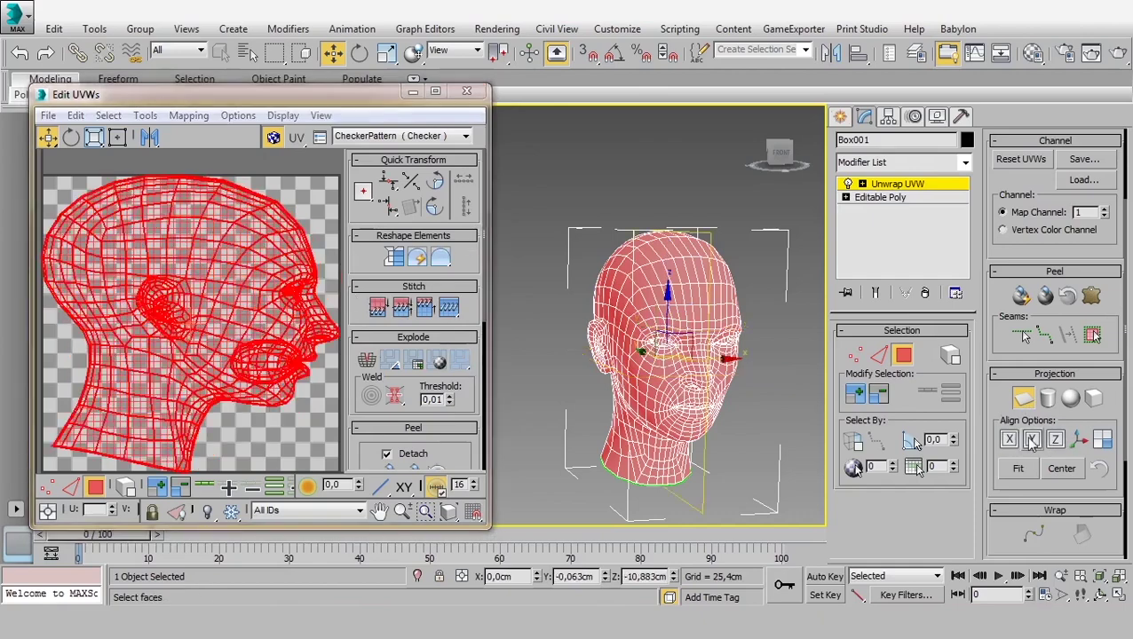
left_click(1032, 438)
left_click(1055, 438)
left_click(1031, 439)
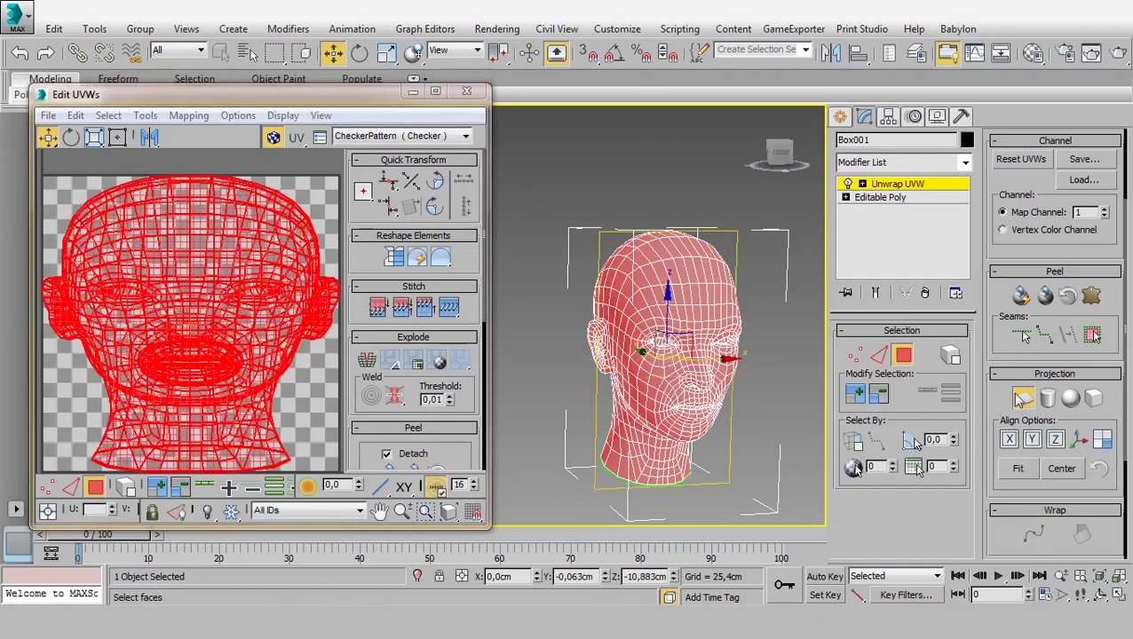
left_click(1022, 398)
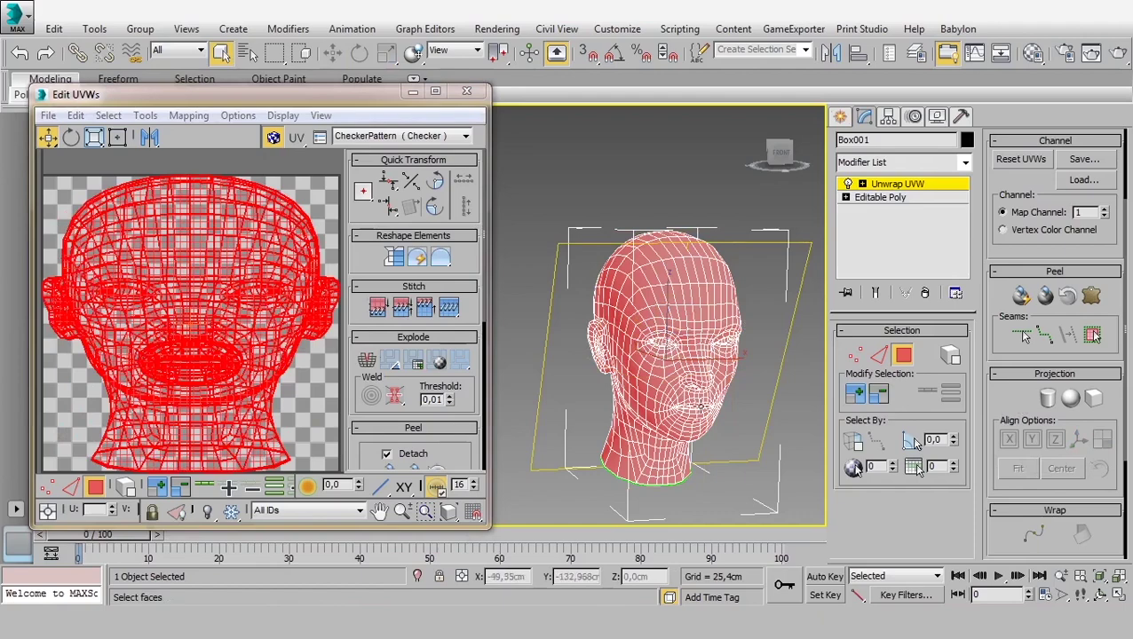
middle_click_drag(676, 345, 673, 373, "alt")
scroll(671, 351, "up", 3)
scroll(671, 351, "up", 2)
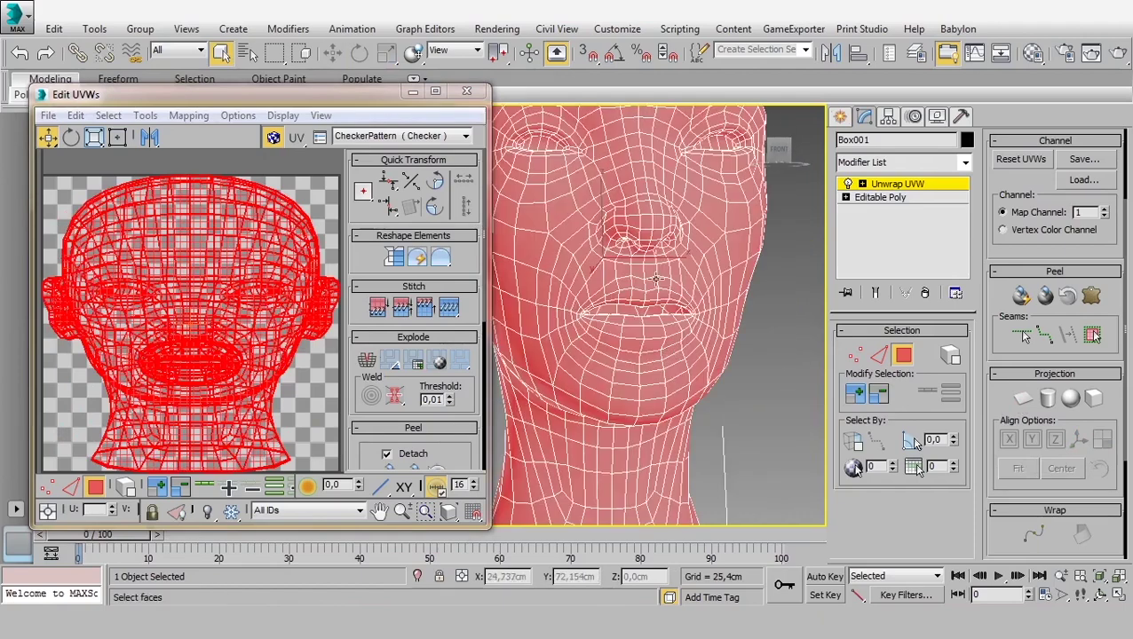
scroll(668, 291, "up", 2)
- Switch Unwrap UVW to Edge level and orbit to a side view of the lips
left_click(862, 184)
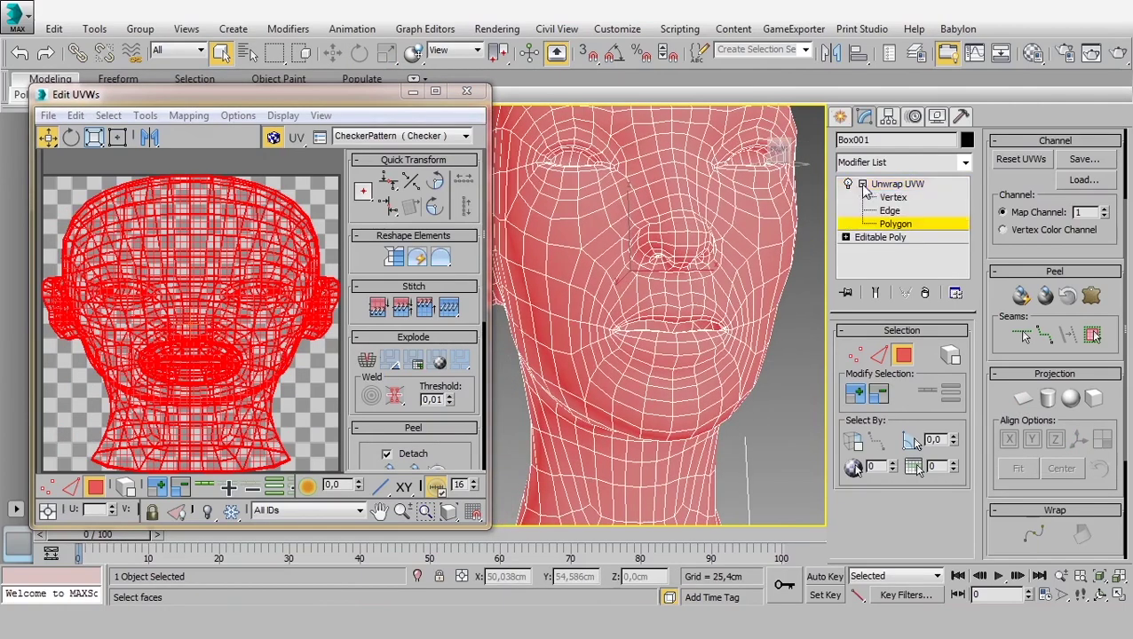
left_click(890, 210)
scroll(607, 337, "up", 2)
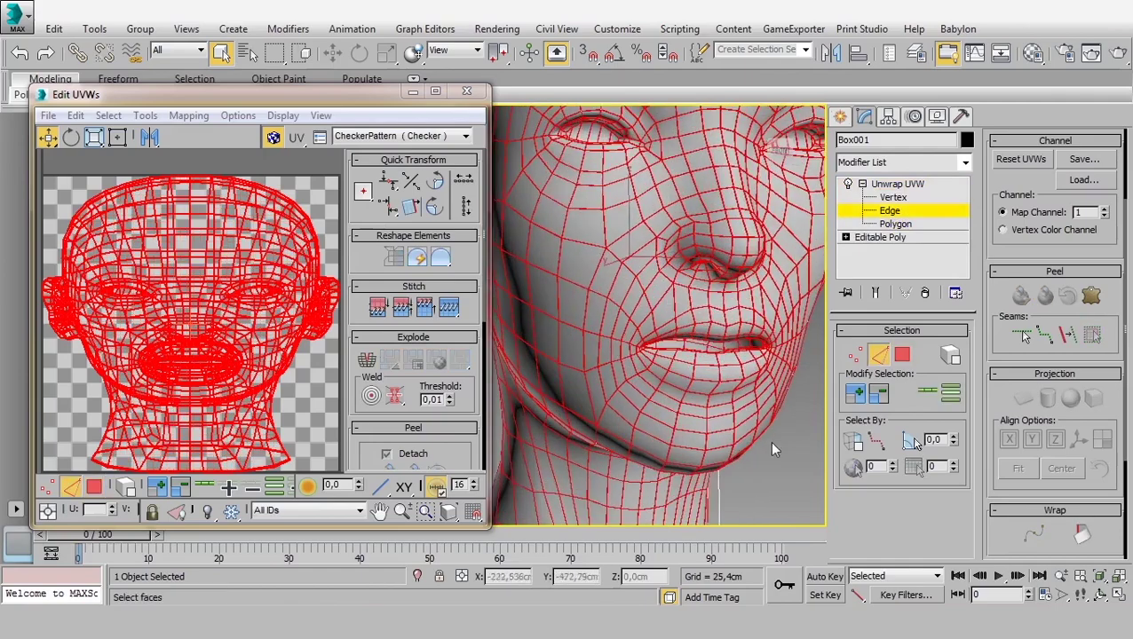
left_click(675, 373)
scroll(684, 381, "up", 3)
scroll(698, 389, "down", 2)
middle_click_drag(698, 389, 716, 354, "alt")
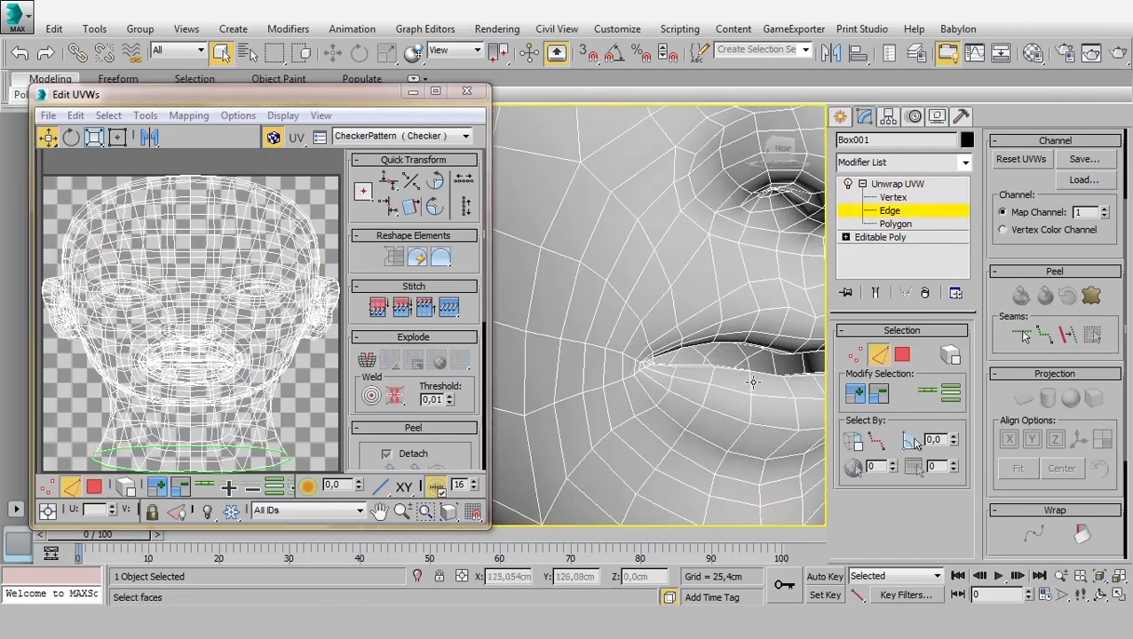
scroll(717, 354, "up", 3)
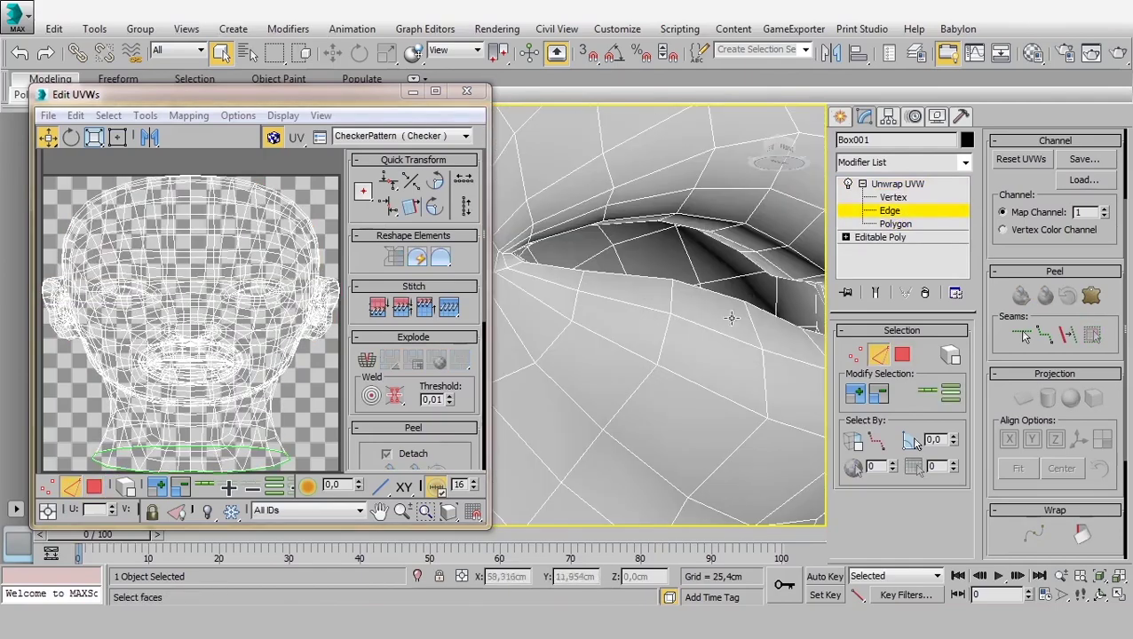
middle_click_drag(733, 311, 717, 314, "alt")
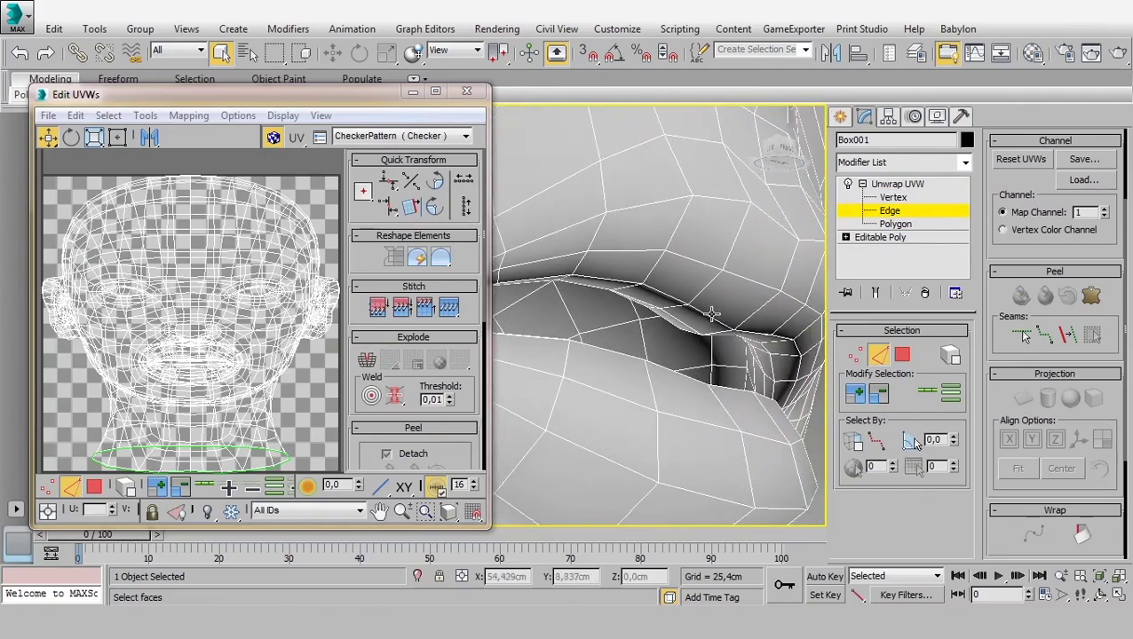
- Select the inner lip edge loop with Loop and Break the UVs along it
left_click(687, 324)
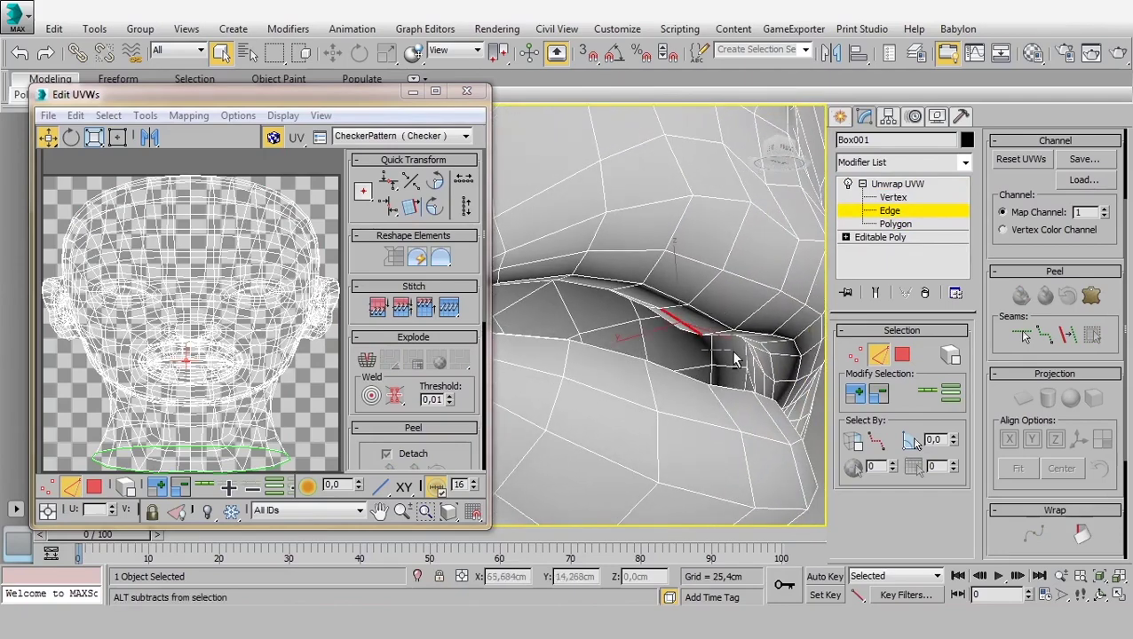
mouse_move(734, 354)
middle_mouse_down("alt")
mouse_move(768, 349)
mouse_move(711, 333)
middle_mouse_up("alt")
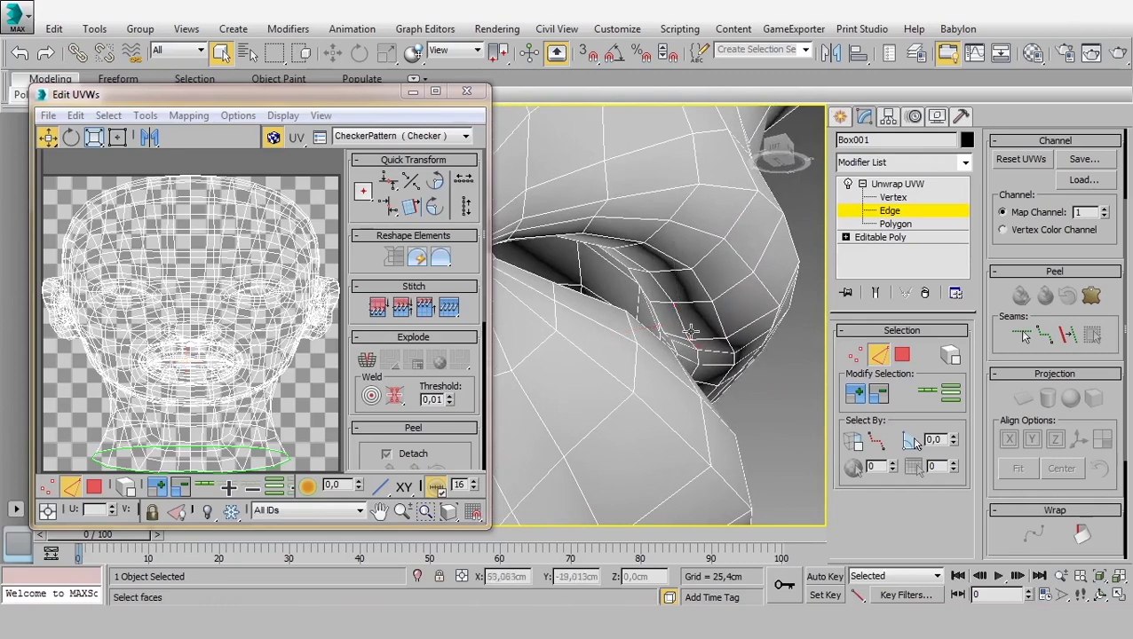
left_click(679, 316)
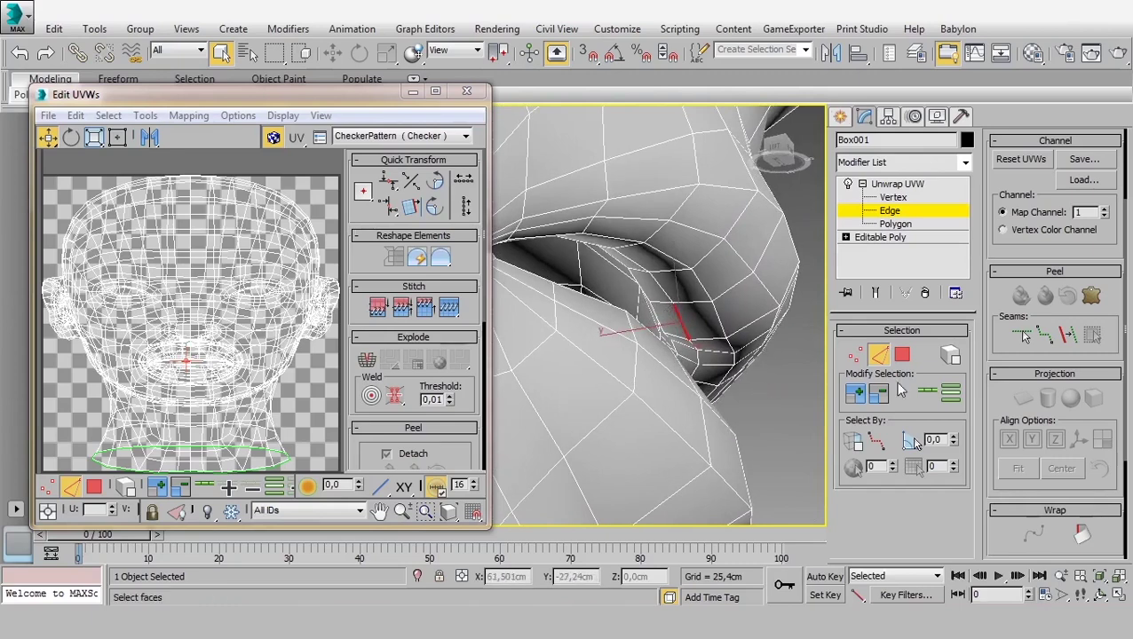
left_click(928, 396)
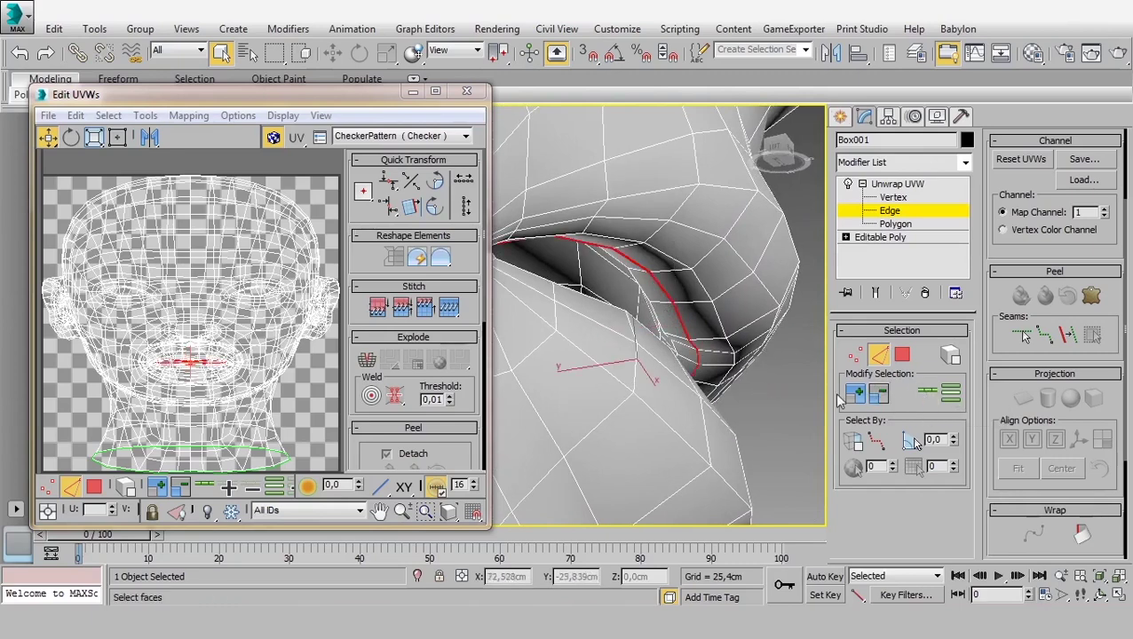
right_click(235, 354)
left_click(225, 400)
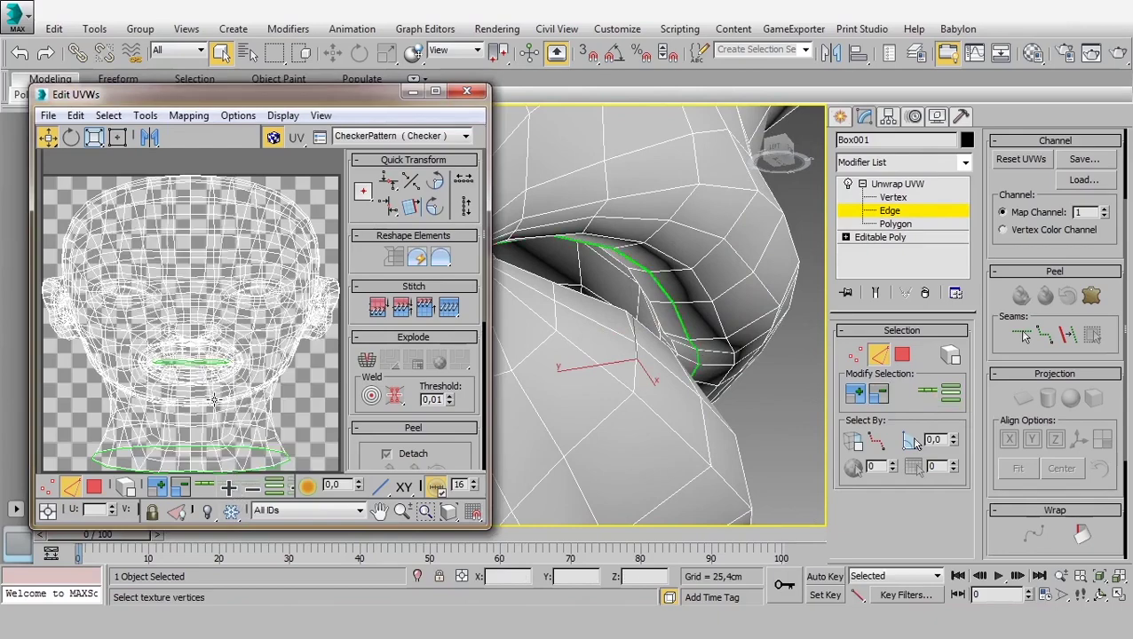
scroll(602, 331, "down", 5)
scroll(602, 331, "up", 3)
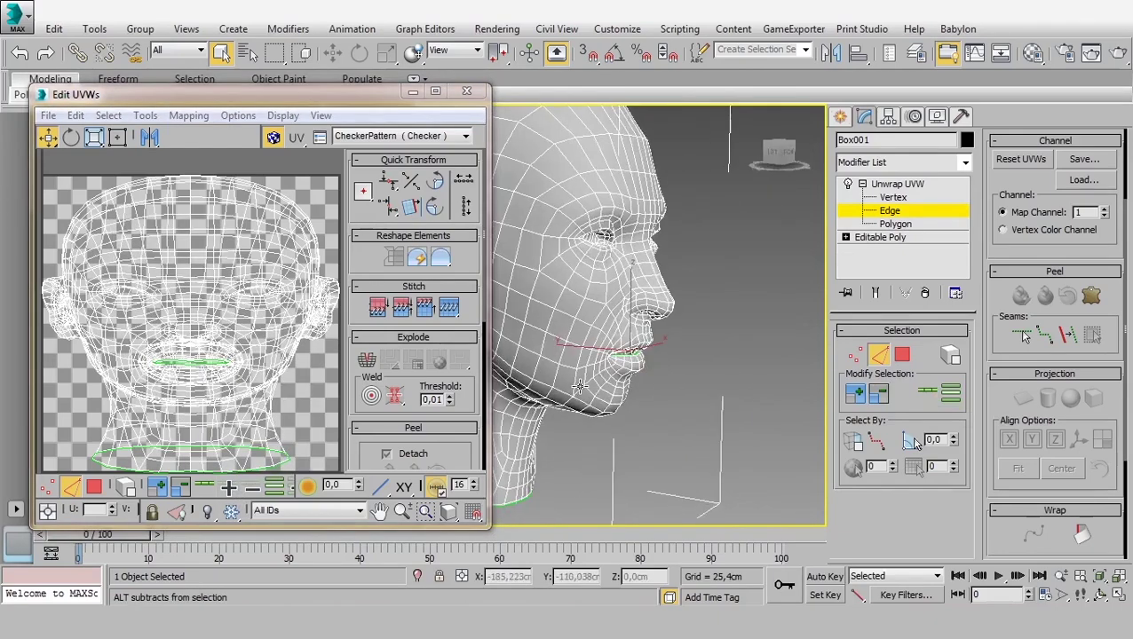
scroll(602, 330, "up", 4)
- Select the edge loop around the eye with Loop and Break the UVs along it
mouse_move(602, 240)
middle_mouse_down()
mouse_move(613, 283)
mouse_move(670, 328)
mouse_move(666, 317)
middle_mouse_up()
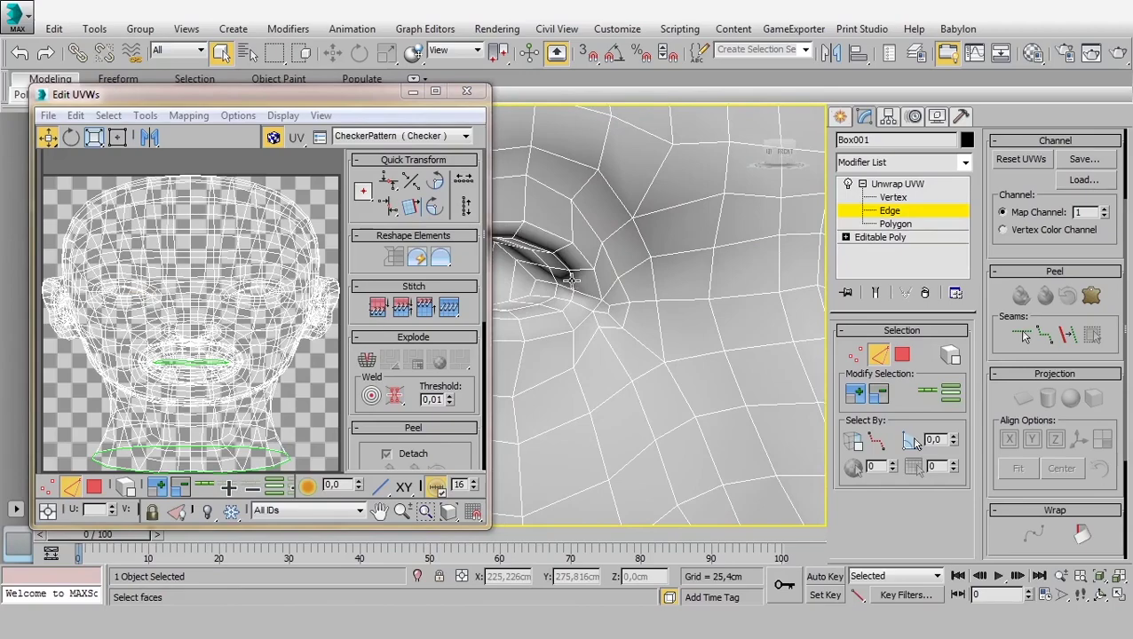
mouse_move(572, 280)
middle_mouse_down("alt")
mouse_move(713, 304)
mouse_move(540, 349)
middle_mouse_up("alt")
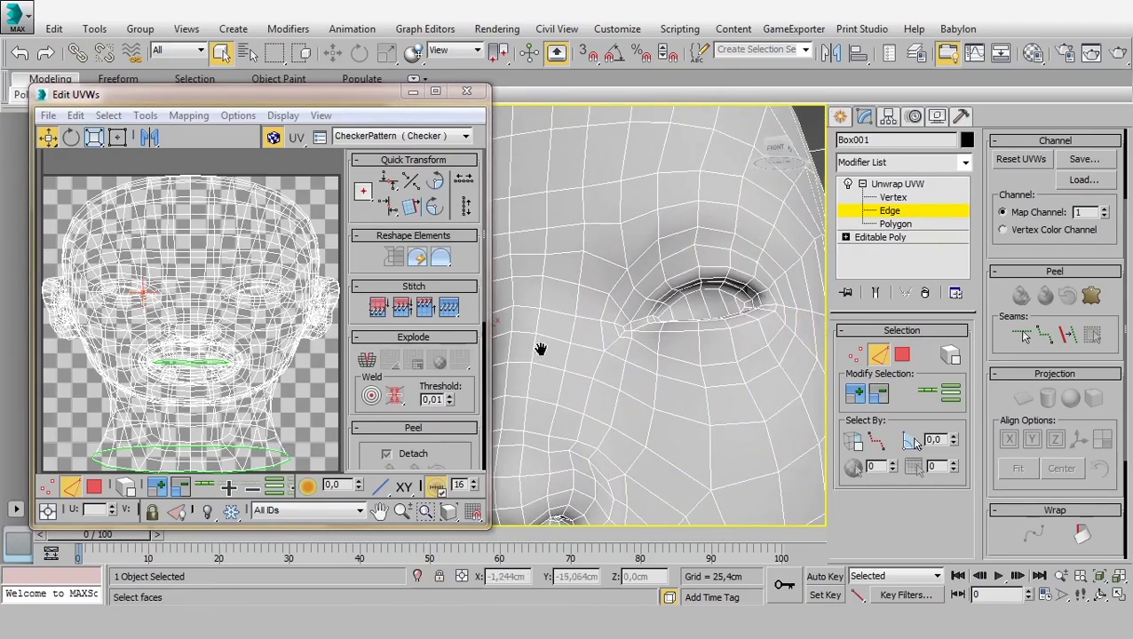
scroll(640, 317, "up", 3)
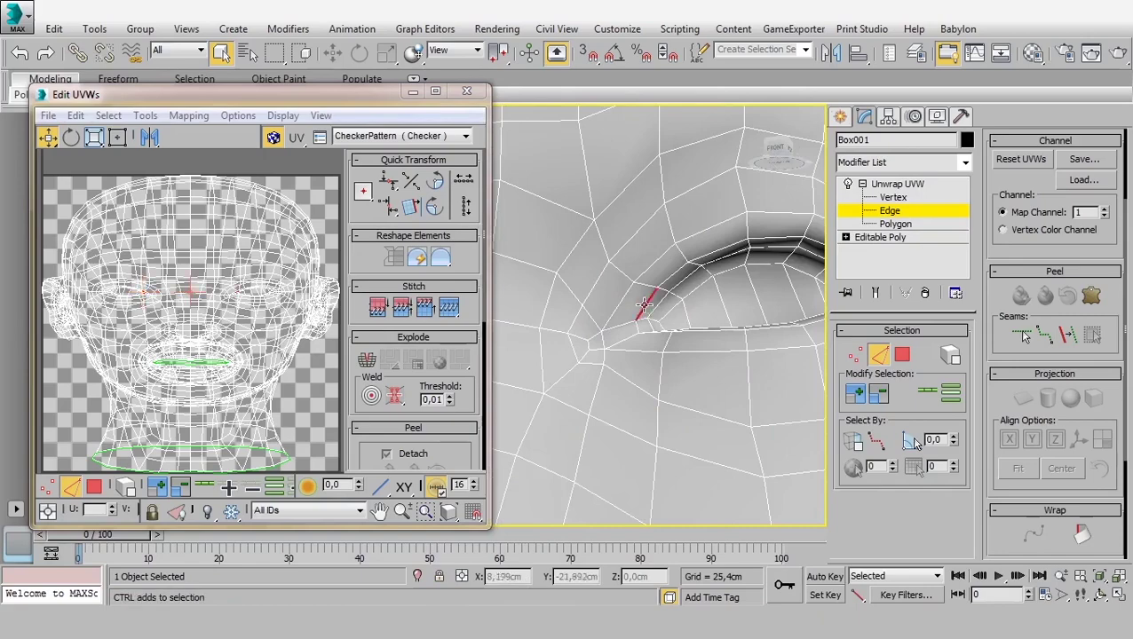
scroll(644, 304, "down", 3)
mouse_move(607, 316)
middle_mouse_down("alt")
mouse_move(666, 354)
mouse_move(640, 352)
mouse_move(715, 344)
mouse_move(695, 349)
middle_mouse_up("alt")
left_click(928, 393)
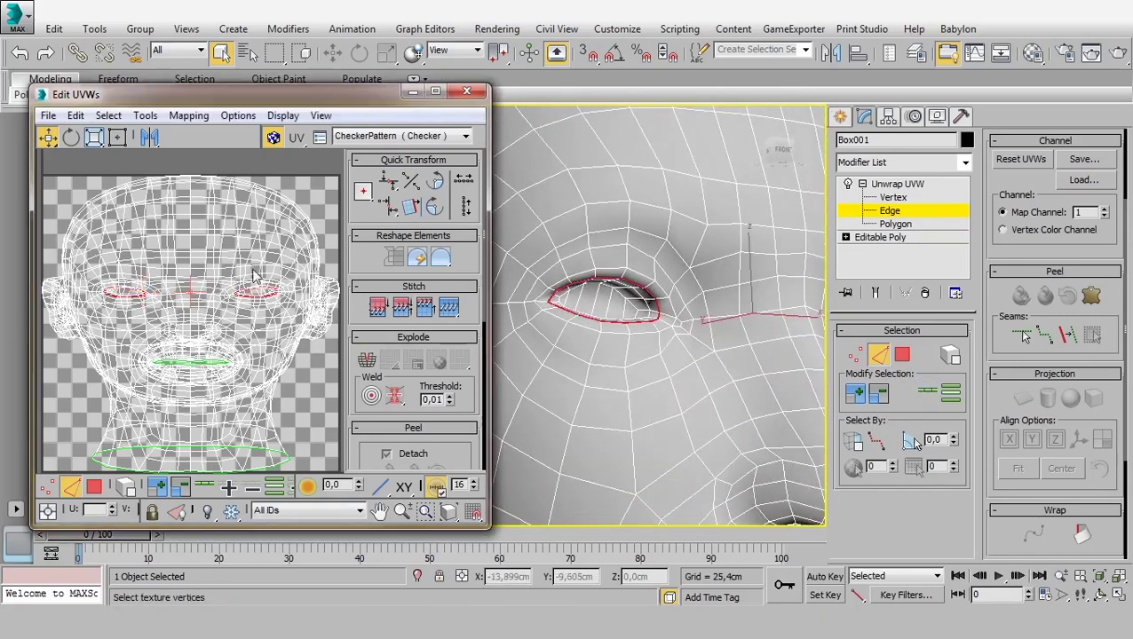
right_click(238, 280)
left_click(213, 326)
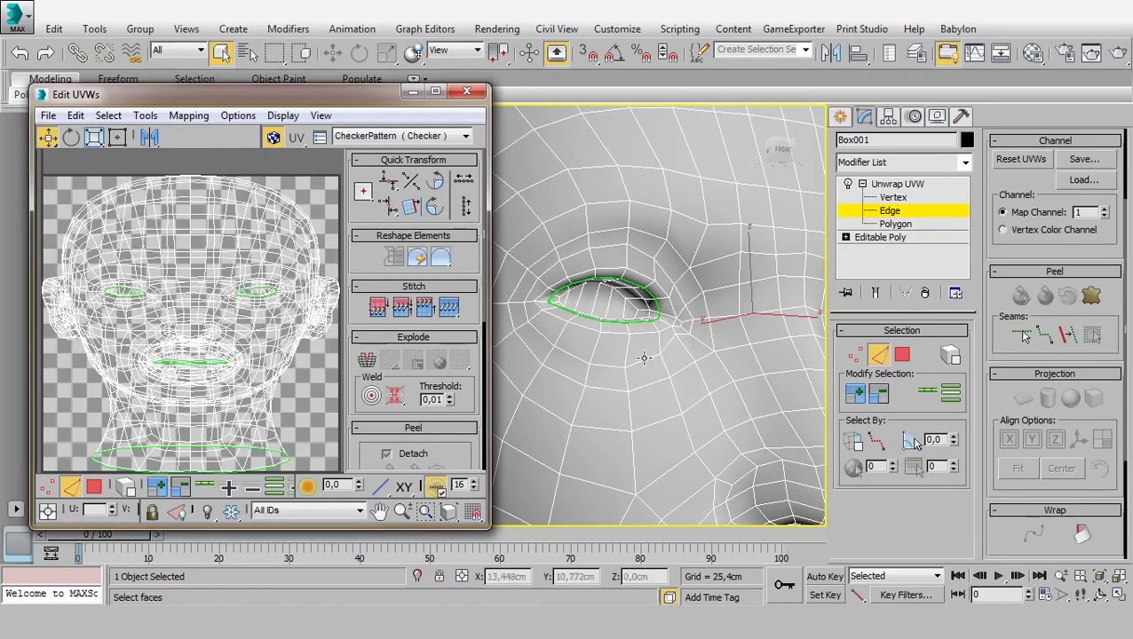
scroll(656, 357, "down", 5)
middle_click_drag(621, 373, 662, 388, "alt")
- Ctrl-select several edges around the base of the first ear
scroll(621, 351, "up", 2)
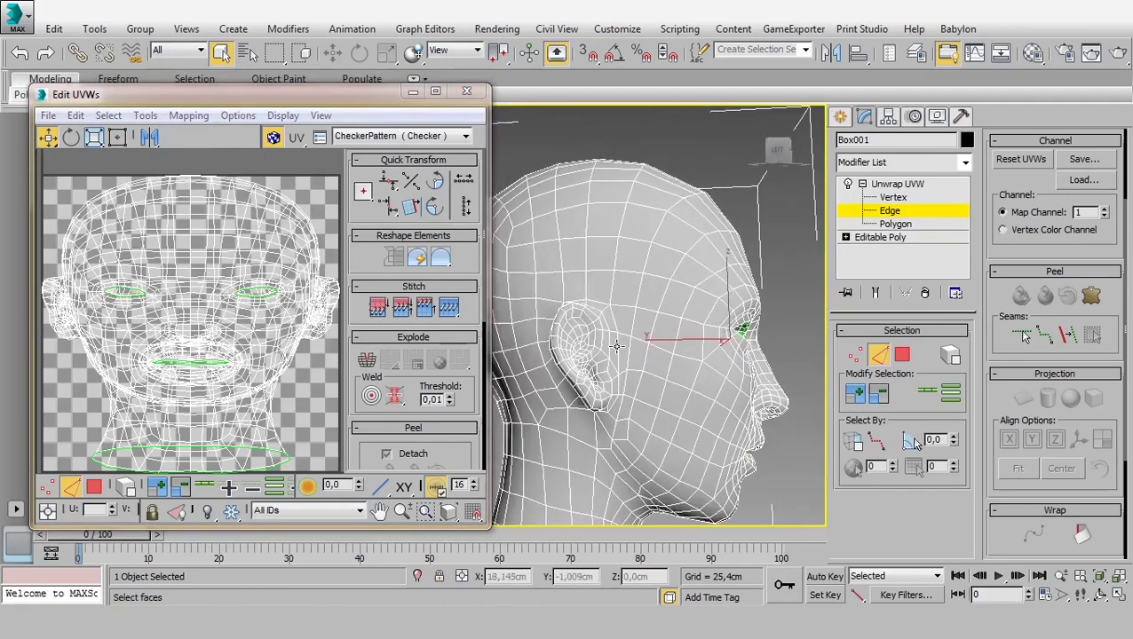
scroll(613, 341, "up", 2)
scroll(613, 340, "up", 2)
left_click(632, 304)
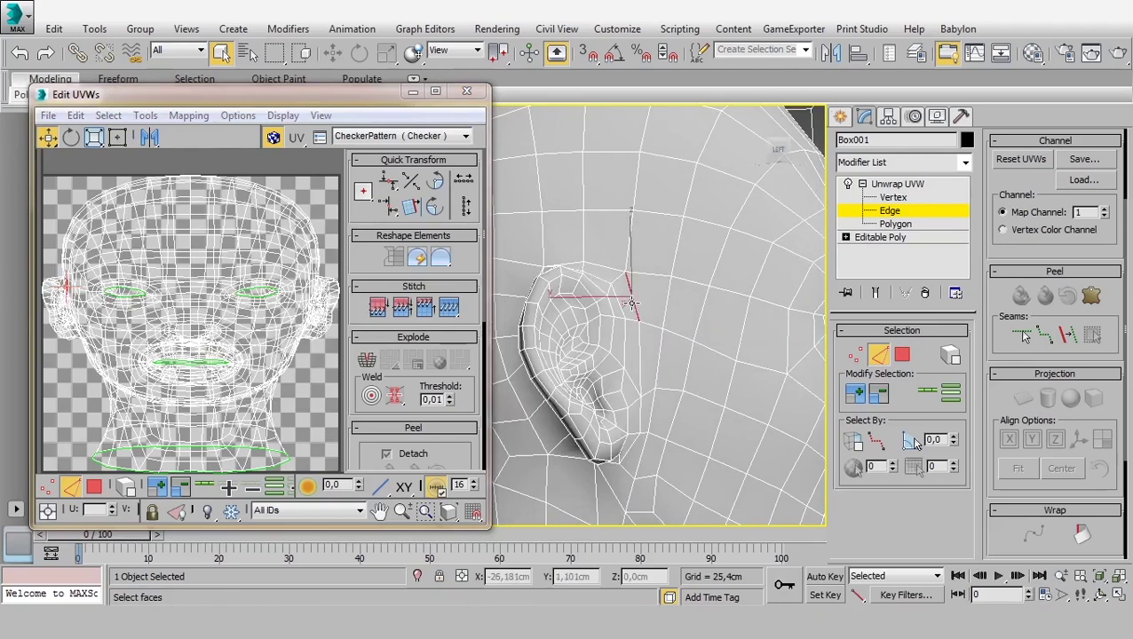
left_click(638, 364, "ctrl")
middle_click_drag(638, 391, 637, 413, "alt")
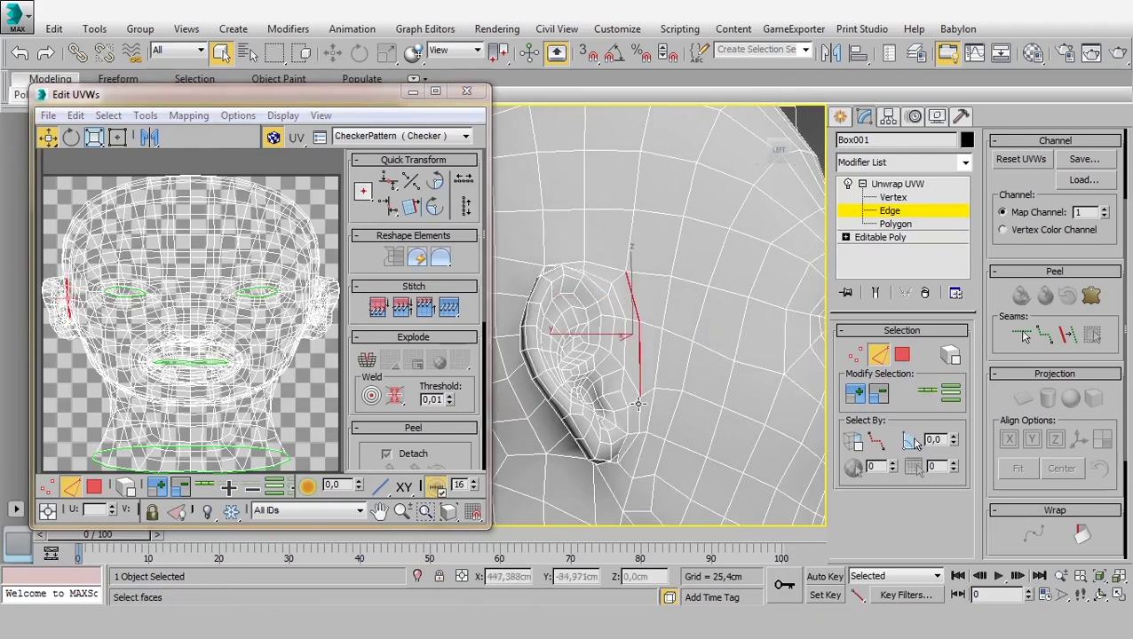
left_click(637, 414, "ctrl")
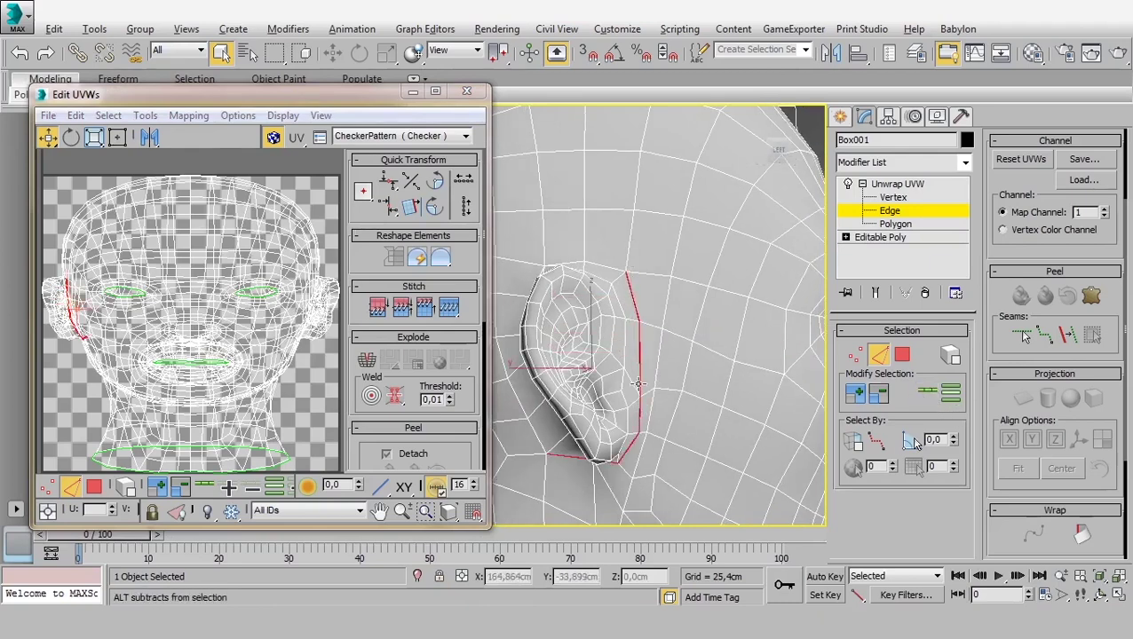
mouse_move(648, 373)
middle_mouse_down("alt")
mouse_move(699, 327)
mouse_move(610, 438)
middle_mouse_up("alt")
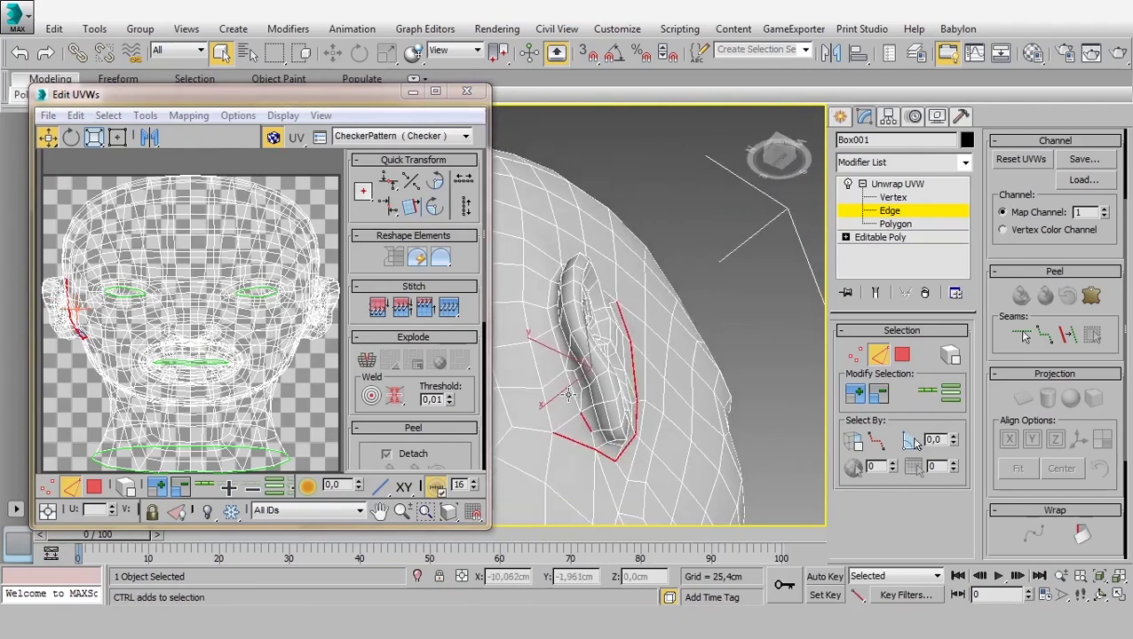
left_click(555, 349, "ctrl")
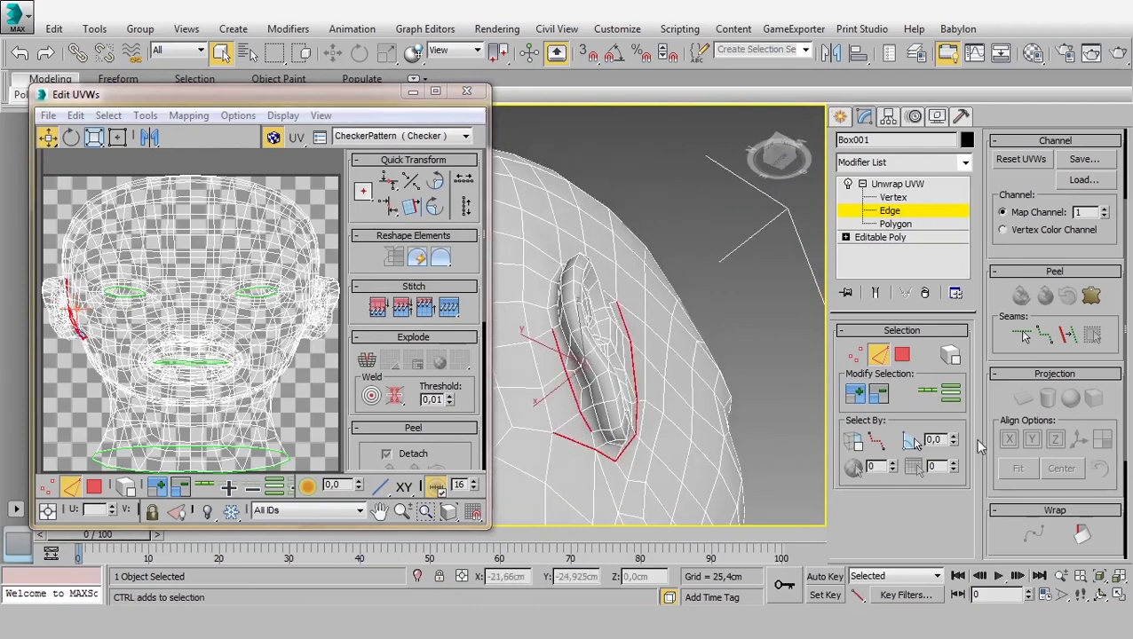
- Grow the ear edges into a full loop and Break the UVs along it
left_click(928, 393)
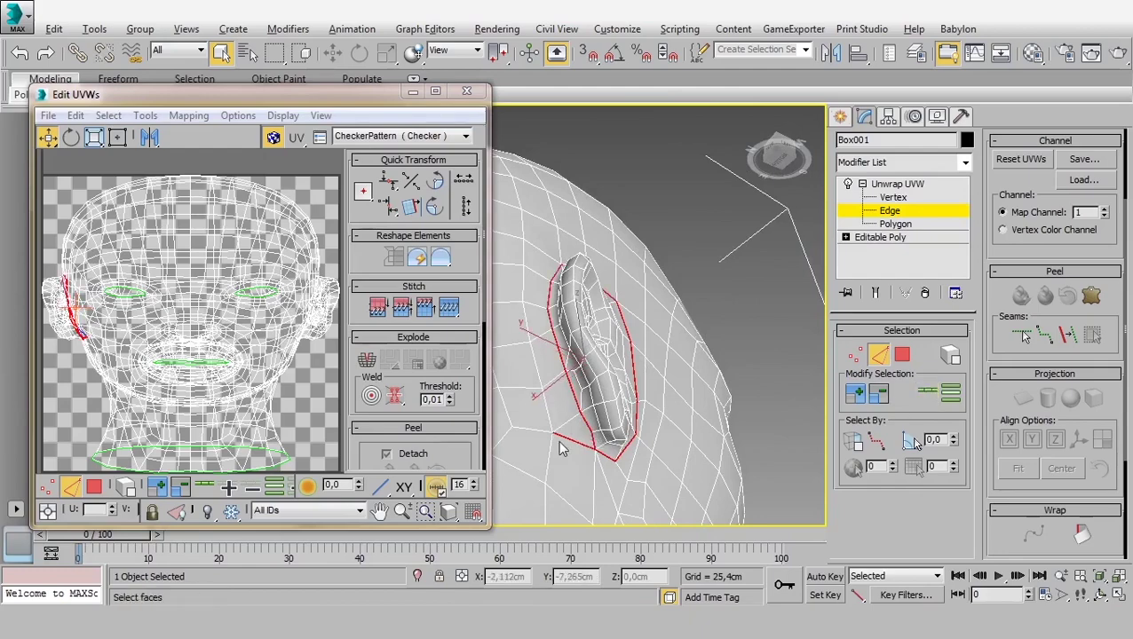
mouse_move(592, 441)
middle_mouse_down("alt")
mouse_move(664, 502)
mouse_move(655, 364)
middle_mouse_up("alt")
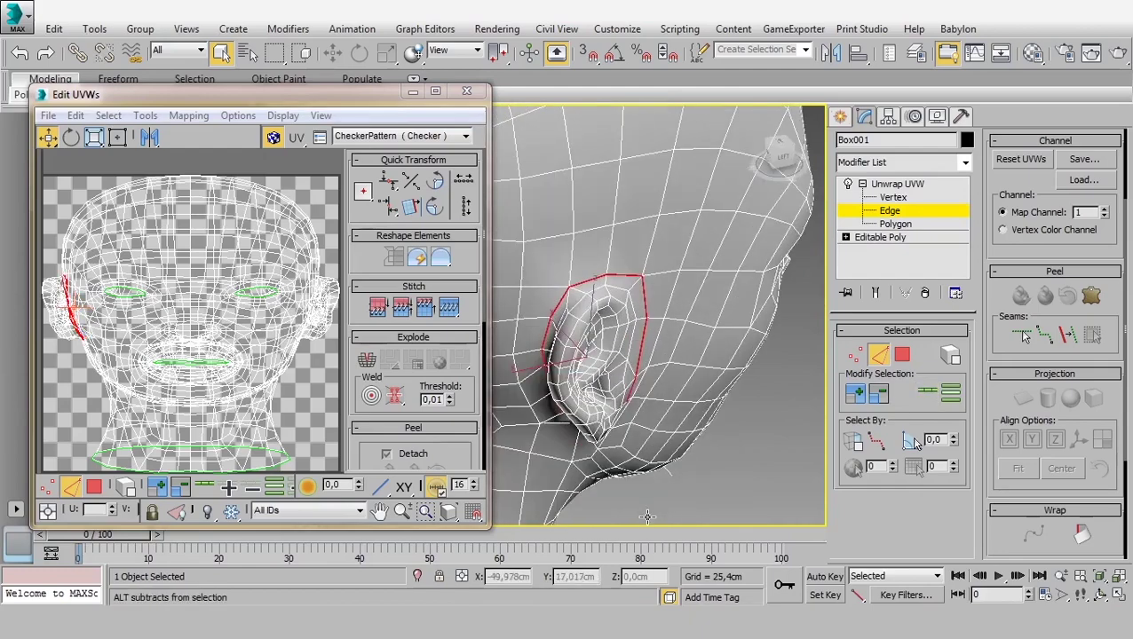
right_click(177, 324)
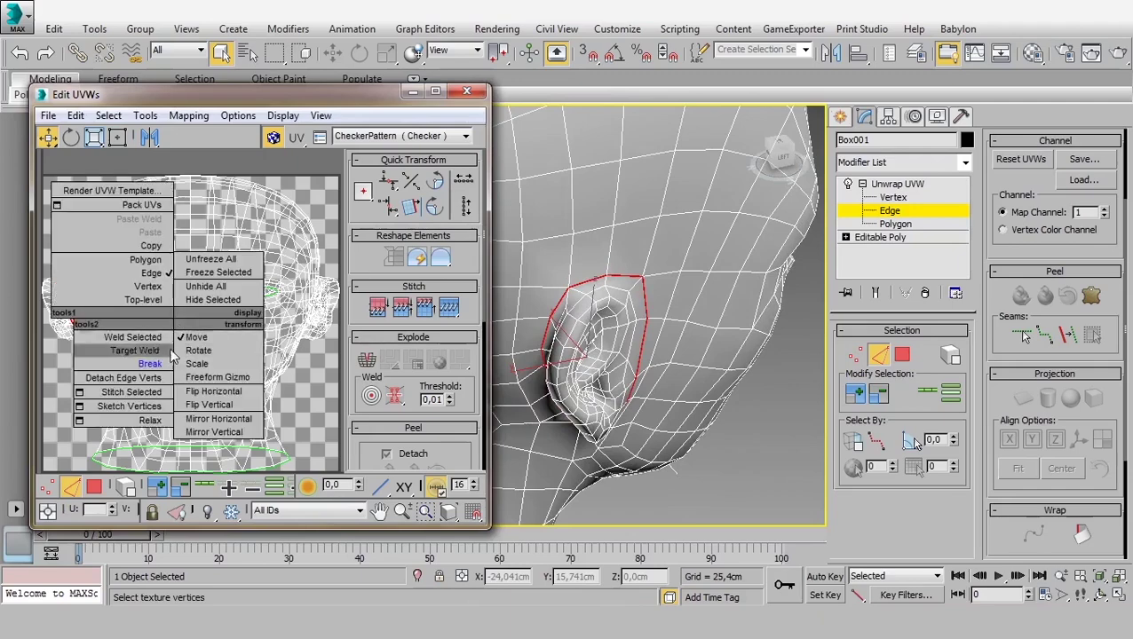
left_click(151, 368)
mouse_move(710, 384)
middle_mouse_down("alt")
mouse_move(675, 355)
mouse_move(677, 339)
mouse_move(593, 315)
middle_mouse_up("alt")
scroll(677, 338, "up", 3)
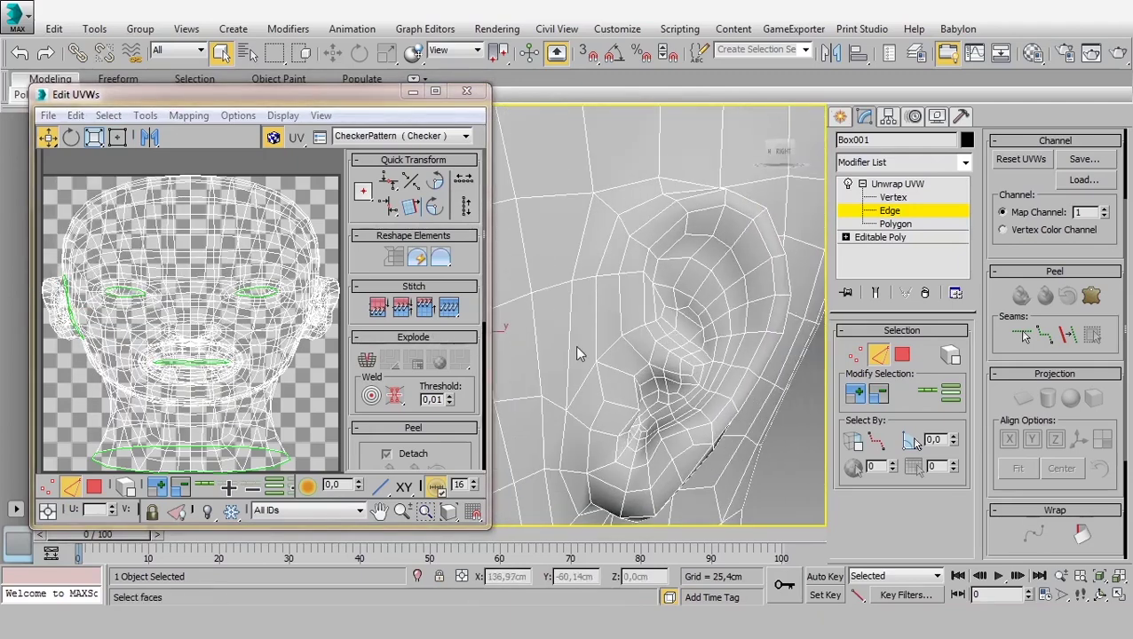
- From a right-side profile, select several edges around the other ear
scroll(571, 357, "down", 3)
mouse_move(570, 357)
middle_mouse_down("alt")
mouse_move(624, 374)
mouse_move(799, 373)
mouse_move(576, 373)
middle_mouse_up("alt")
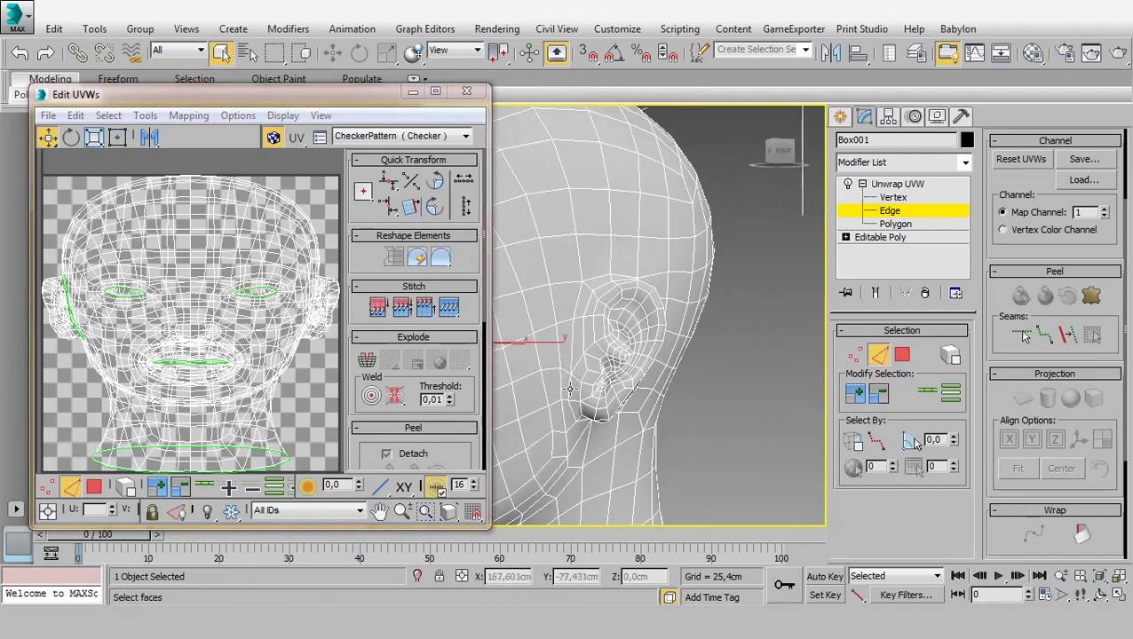
left_click(569, 388)
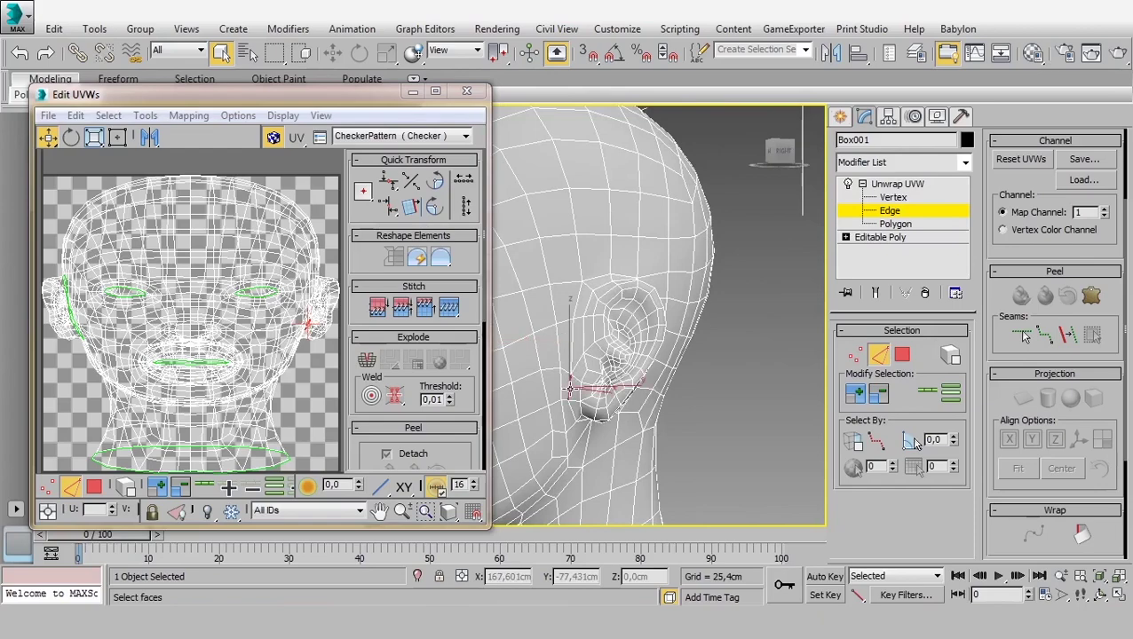
left_click(571, 345, "ctrl")
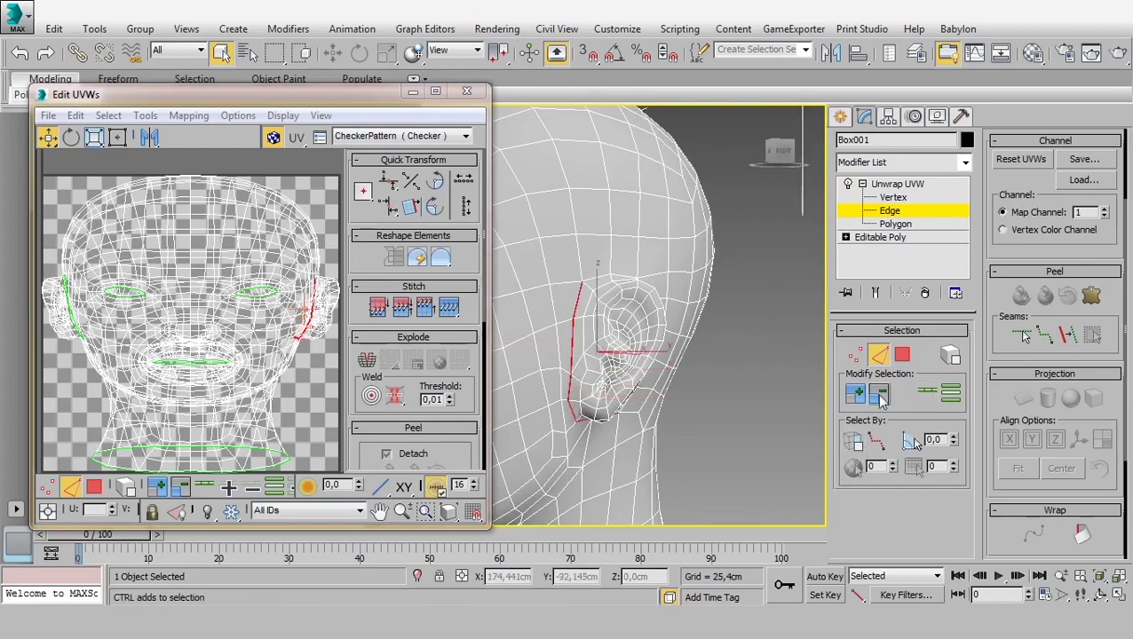
mouse_move(622, 391)
middle_mouse_down("alt")
mouse_move(642, 400)
mouse_move(632, 414)
middle_mouse_up("alt")
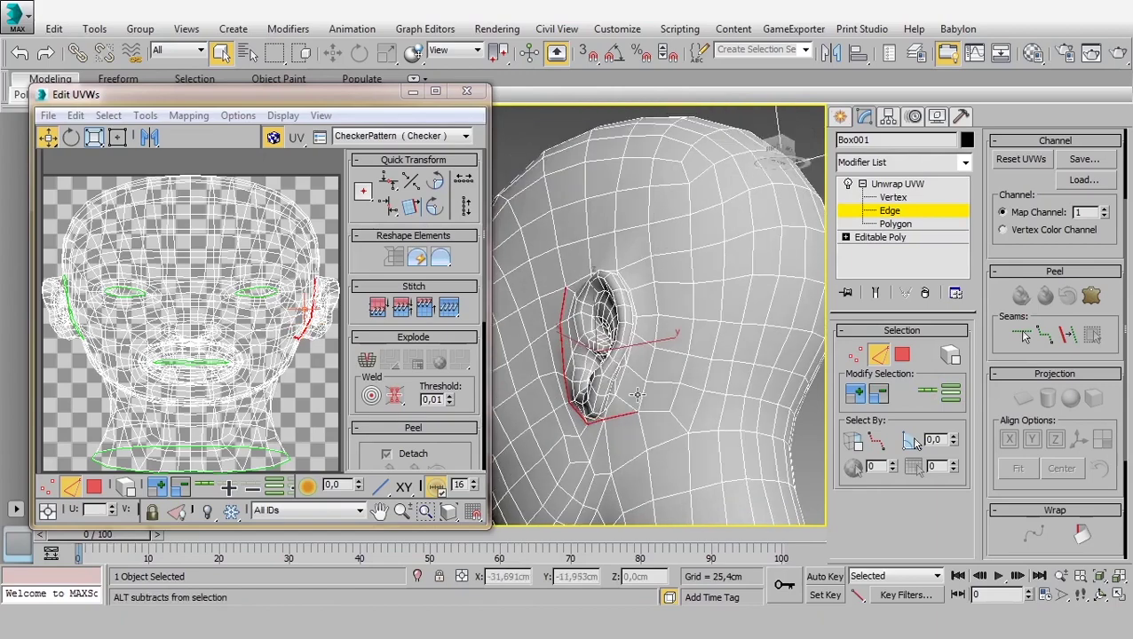
scroll(626, 415, "up", 5)
scroll(558, 339, "down", 3)
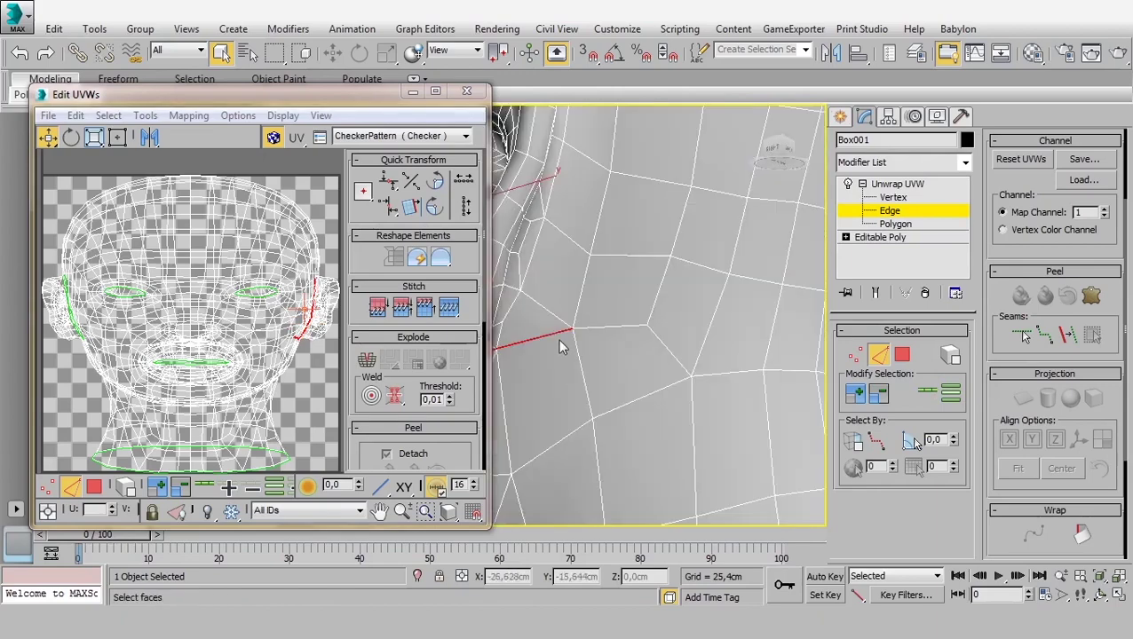
scroll(644, 451, "down", 2)
scroll(639, 397, "down", 1)
middle_click_drag(639, 397, 658, 391, "alt")
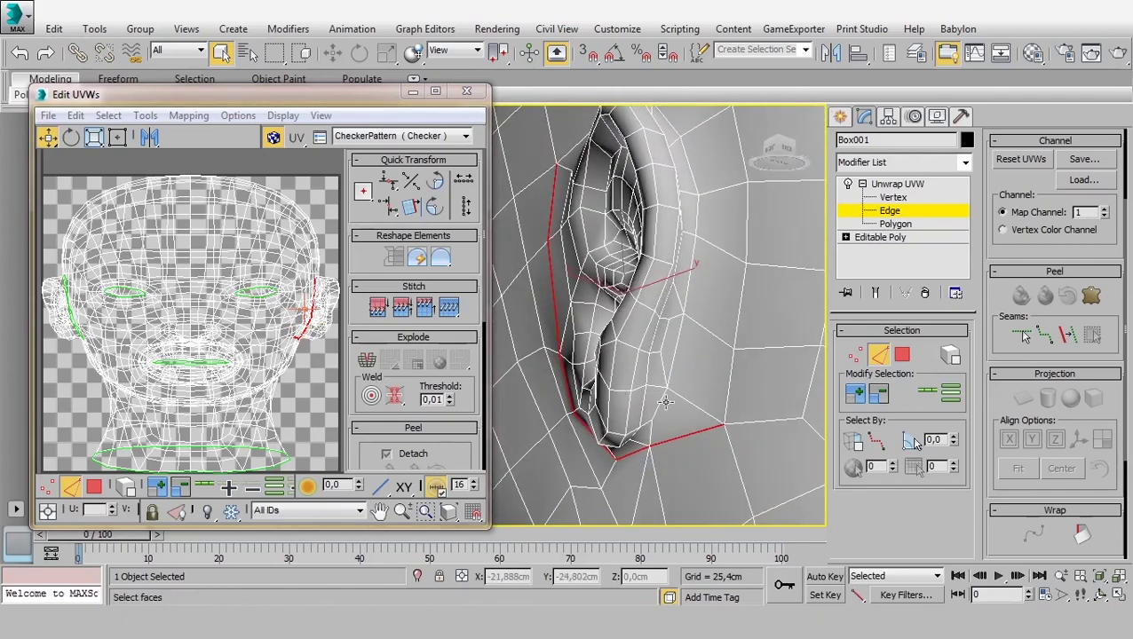
left_click(662, 405, "ctrl")
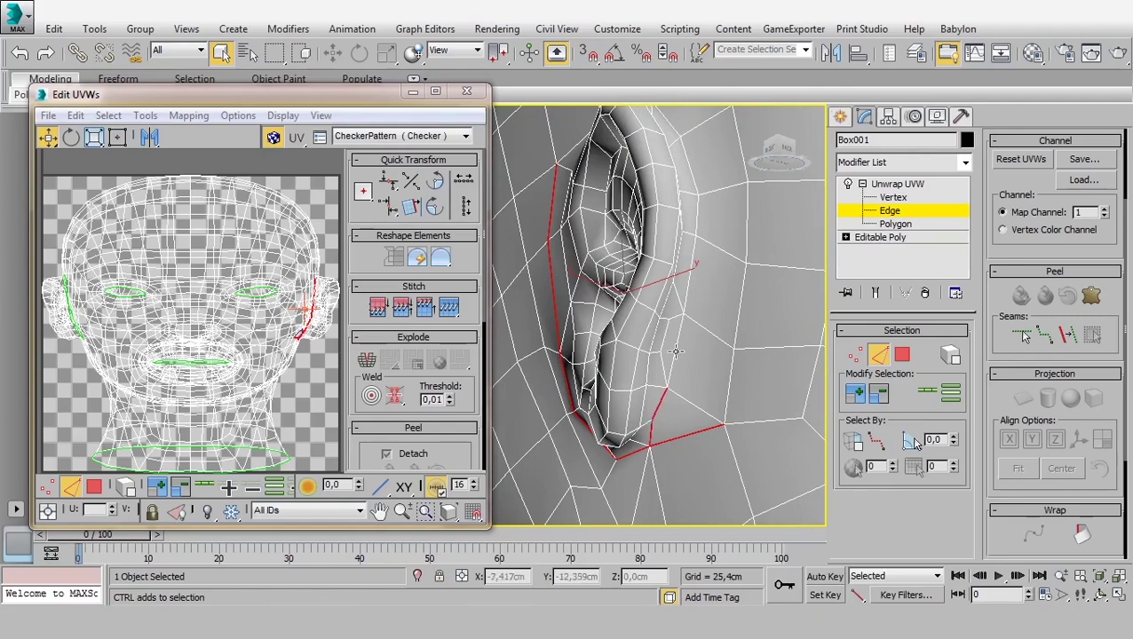
left_click(702, 286, "ctrl")
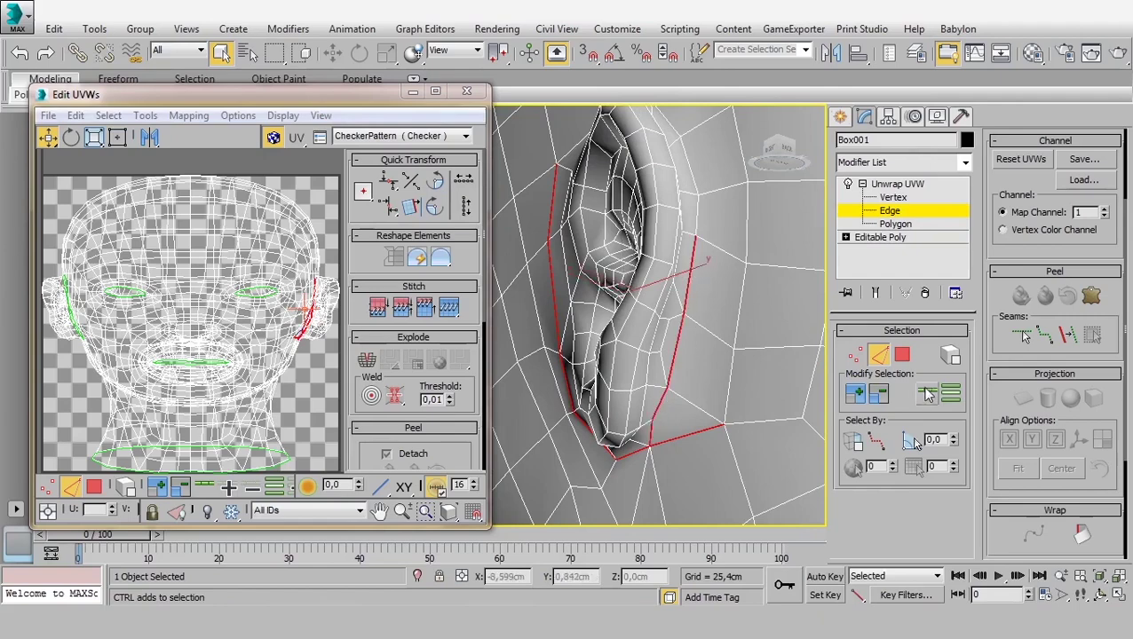
- Grow them into the full ear loop and Alt-drag away the stray edge below the ear
left_click(928, 395)
scroll(710, 400, "down", 3)
scroll(711, 400, "down", 2)
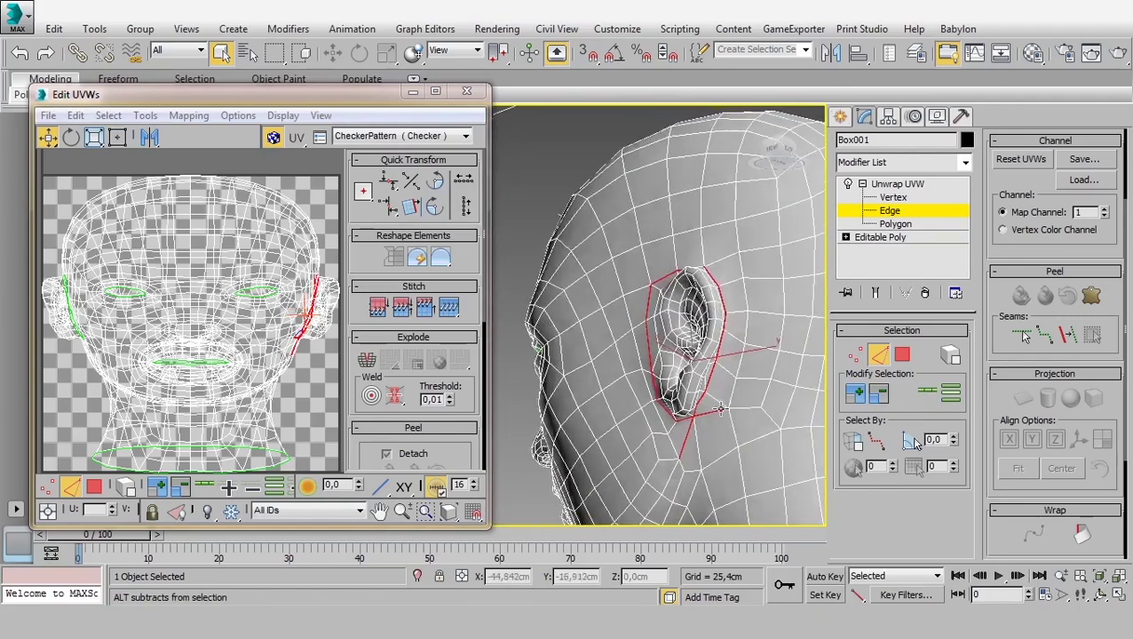
scroll(711, 409, "down", 2)
left_click_drag(726, 479, 664, 468, "alt")
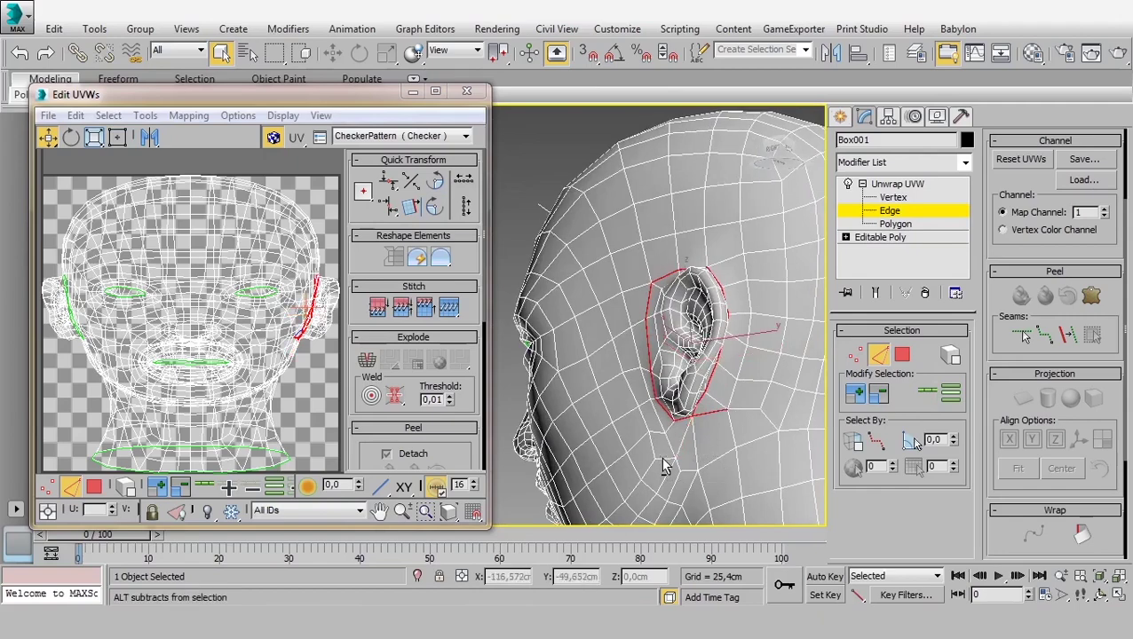
middle_click_drag(666, 466, 729, 448, "alt")
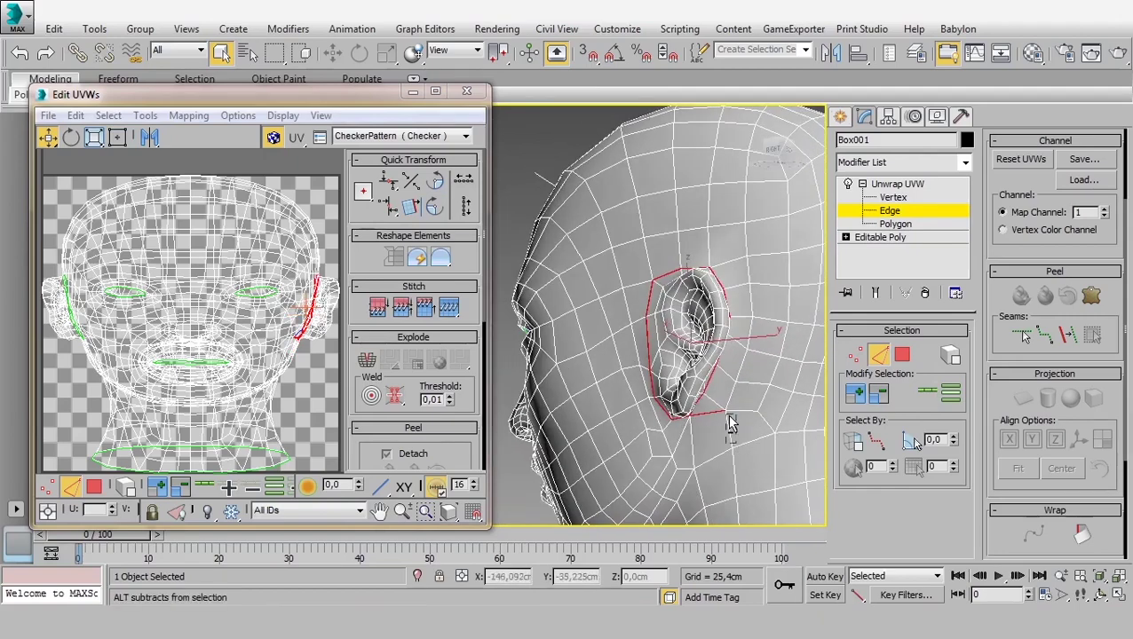
mouse_move(720, 407)
middle_mouse_down("alt")
mouse_move(731, 367)
mouse_move(773, 373)
middle_mouse_up("alt")
- Split the UVs along the second ear's edge loop
right_click(245, 309)
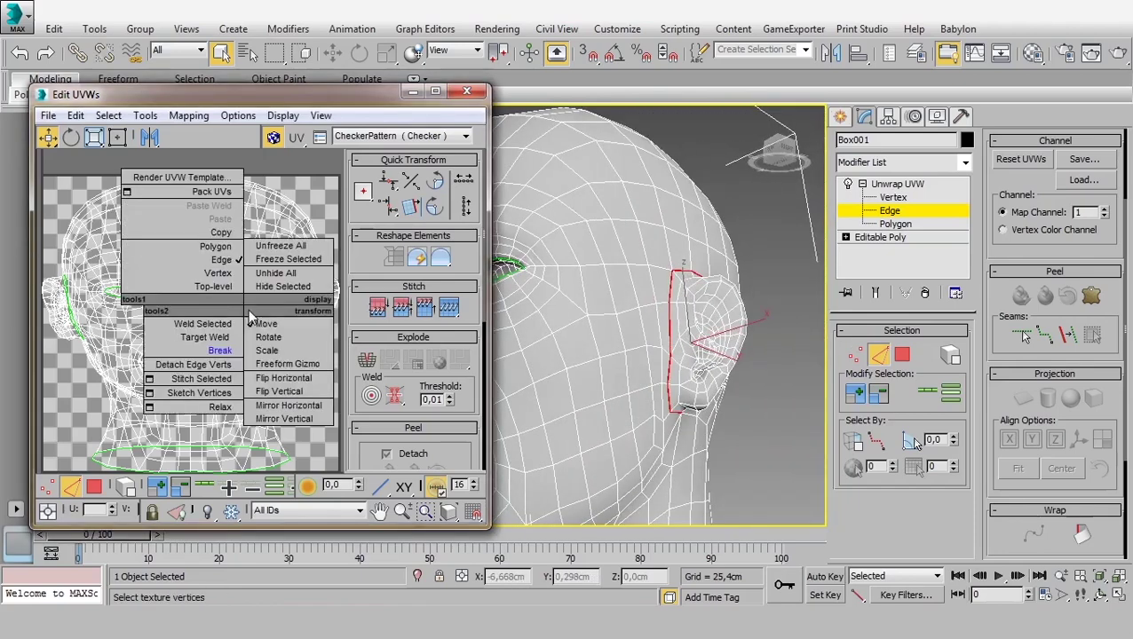
left_click(215, 350)
scroll(142, 426, "down", 2)
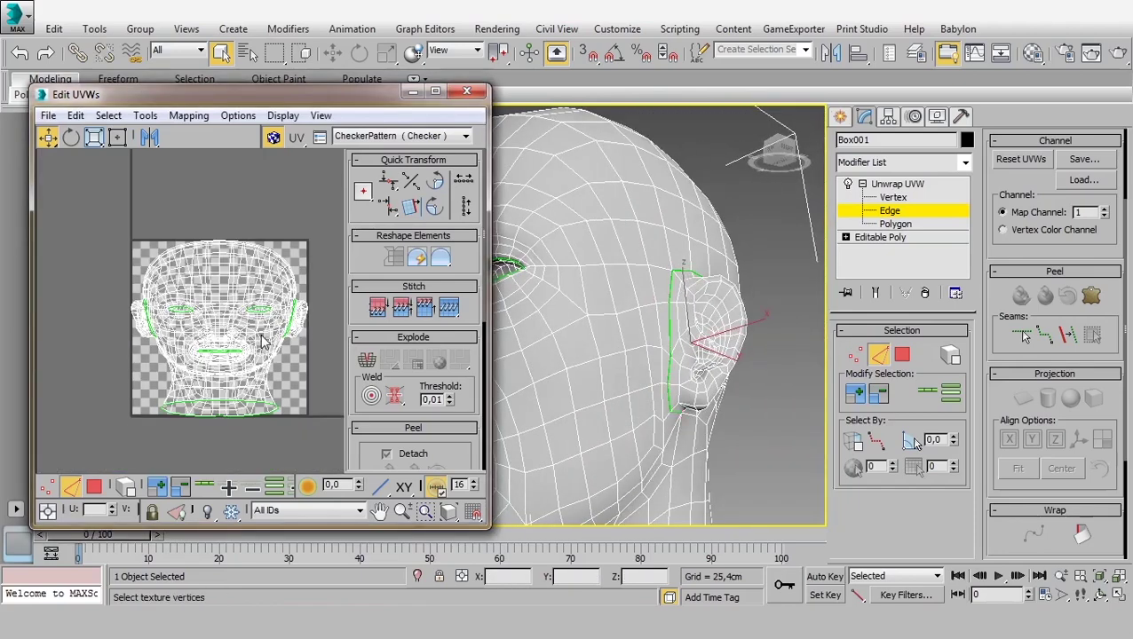
scroll(124, 459, "down", 1)
- Move the head UV piece left out of the square and the mouth shell below the checker
left_click(127, 487)
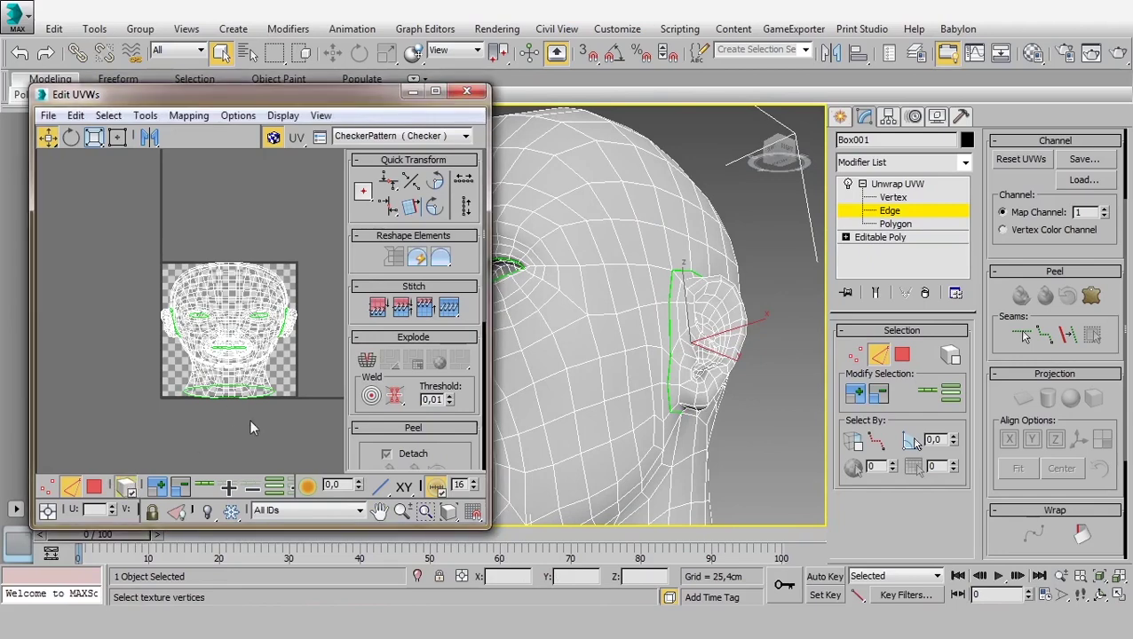
left_click(211, 343)
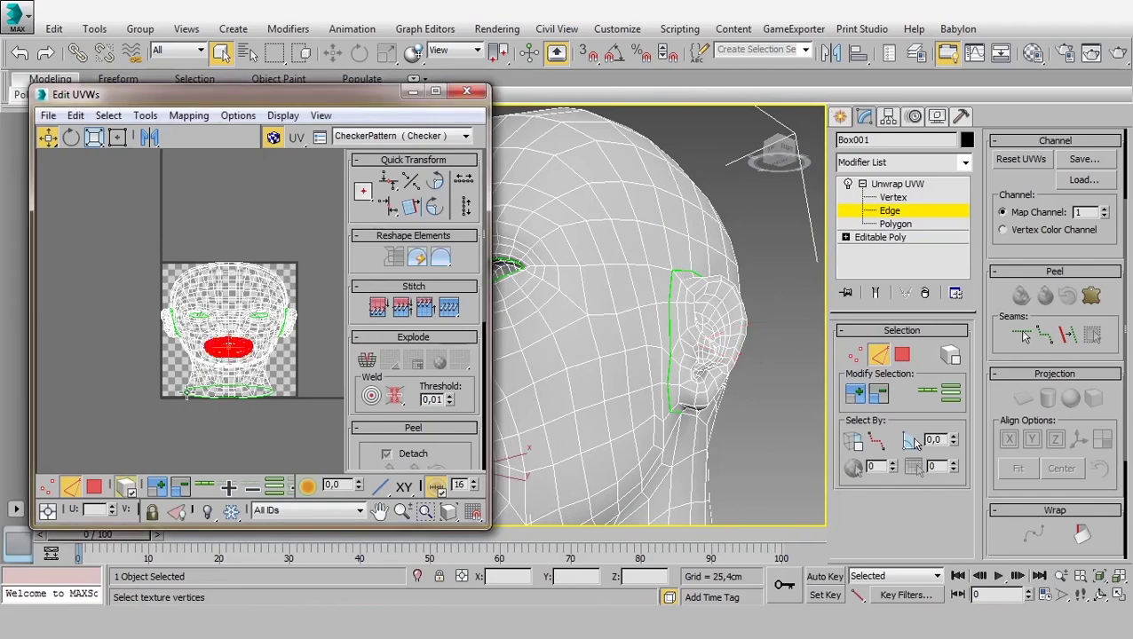
left_click(97, 491)
left_click(144, 418)
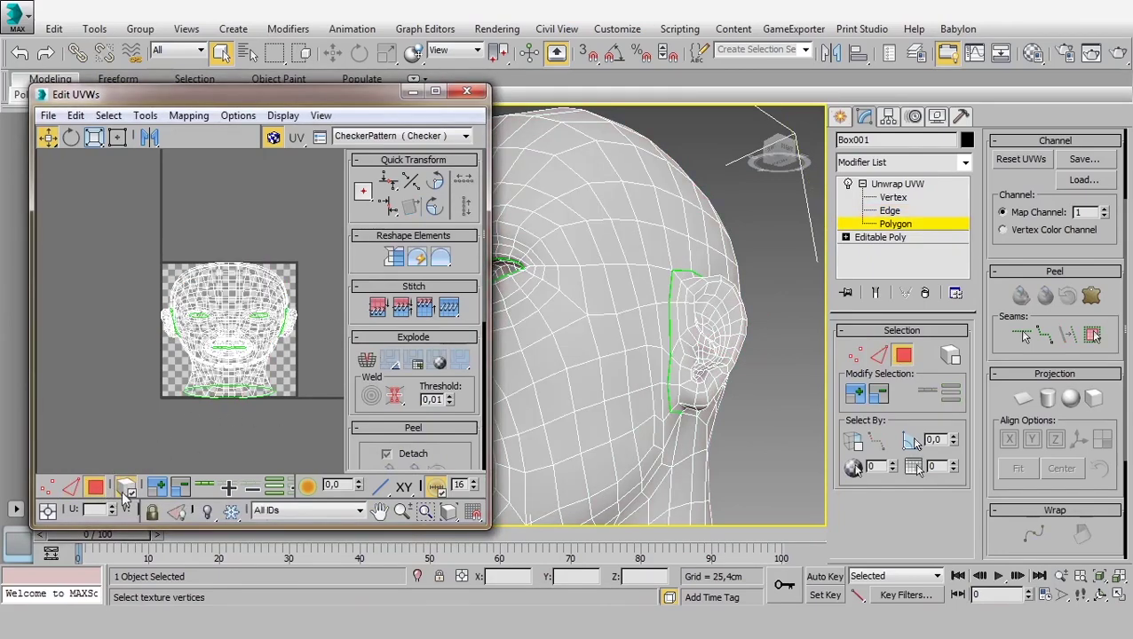
left_click(227, 329)
left_click_drag(226, 323, 101, 275)
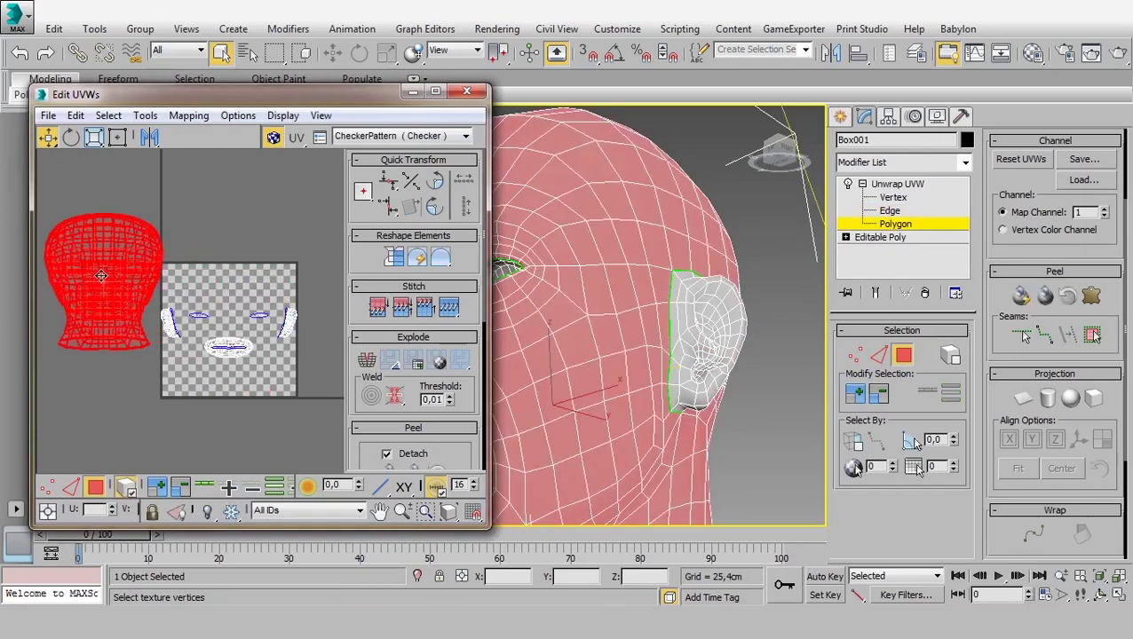
left_click(229, 348)
left_click_drag(229, 349, 209, 444)
- Move the small eye shells above the checker square
left_click(287, 323)
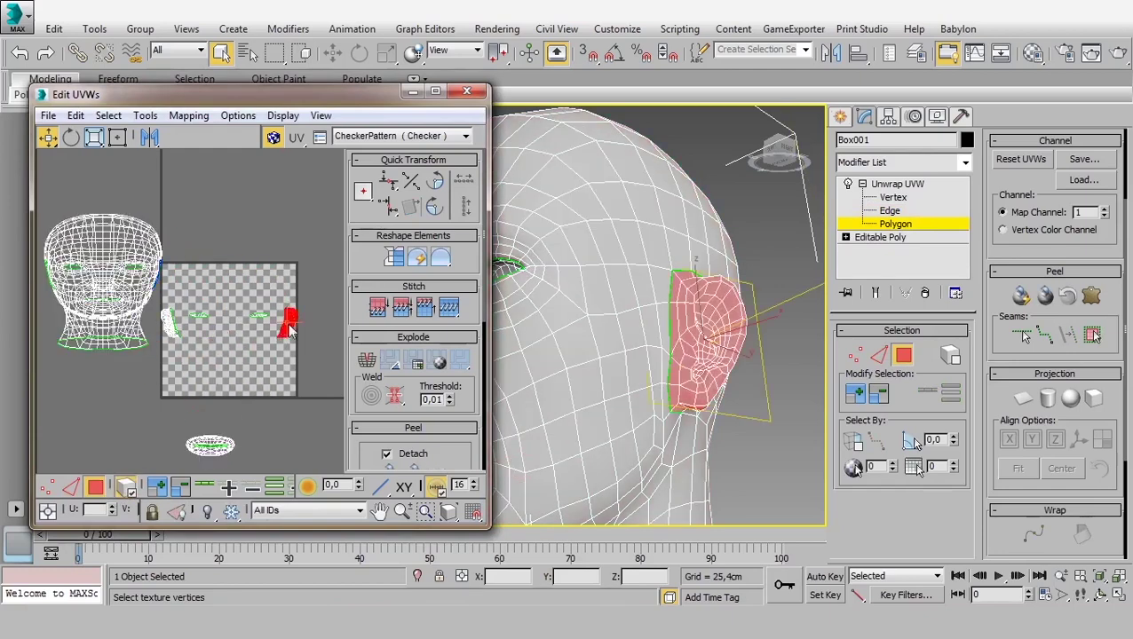
left_click(309, 262)
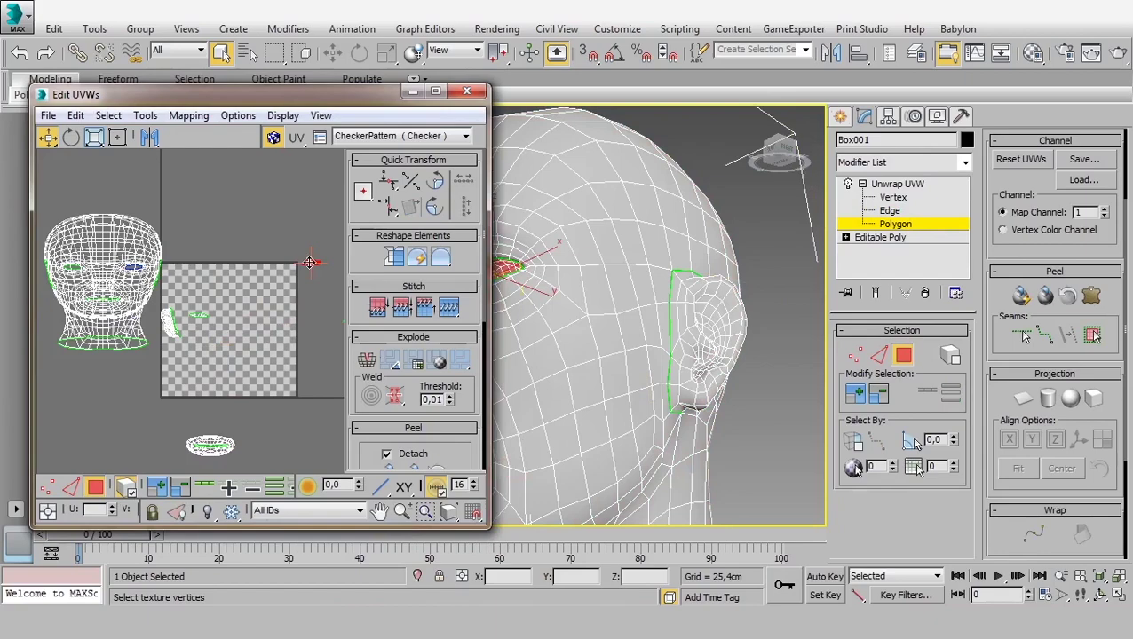
left_click(204, 321)
left_click_drag(204, 322, 210, 288)
mouse_move(170, 325)
left_mouse_down()
mouse_move(207, 267)
mouse_move(205, 317)
left_mouse_up()
middle_click_drag(206, 317, 217, 264)
- Orbit and zoom the viewport to a frontal view of the lips
middle_click_drag(541, 364, 622, 355, "alt")
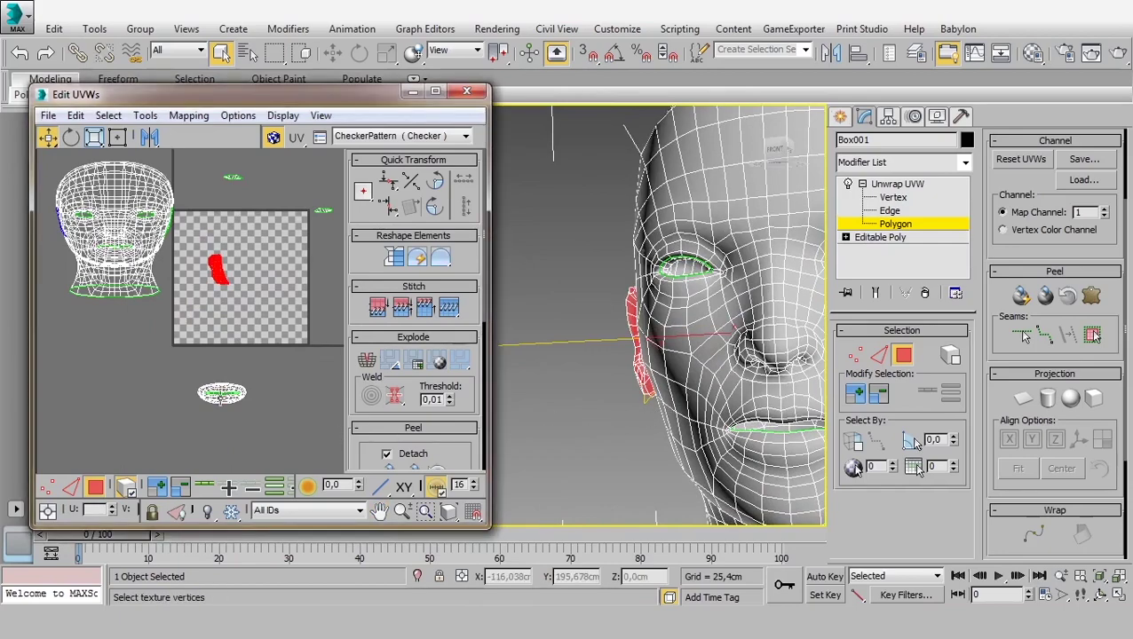
scroll(220, 398, "up", 2)
mouse_move(675, 417)
middle_mouse_down("alt")
mouse_move(805, 424)
mouse_move(738, 409)
mouse_move(741, 423)
mouse_move(666, 418)
middle_mouse_up("alt")
scroll(738, 409, "up", 3)
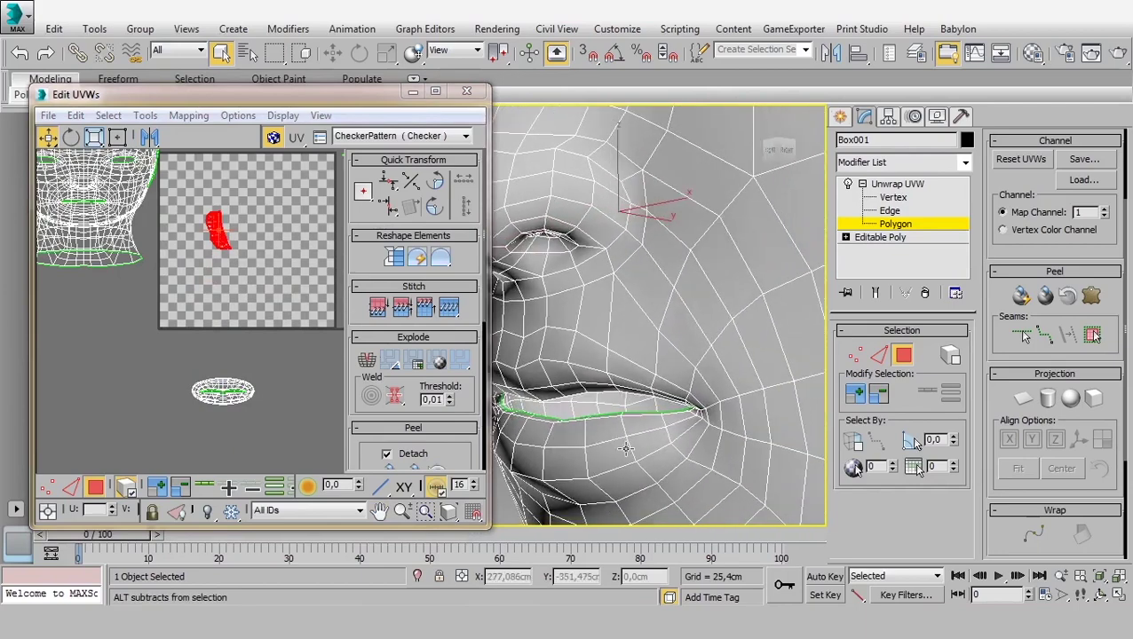
- In Edge mode, select an edge at the mouth corner and zoom the viewport onto it
left_click(890, 210)
left_click(590, 403)
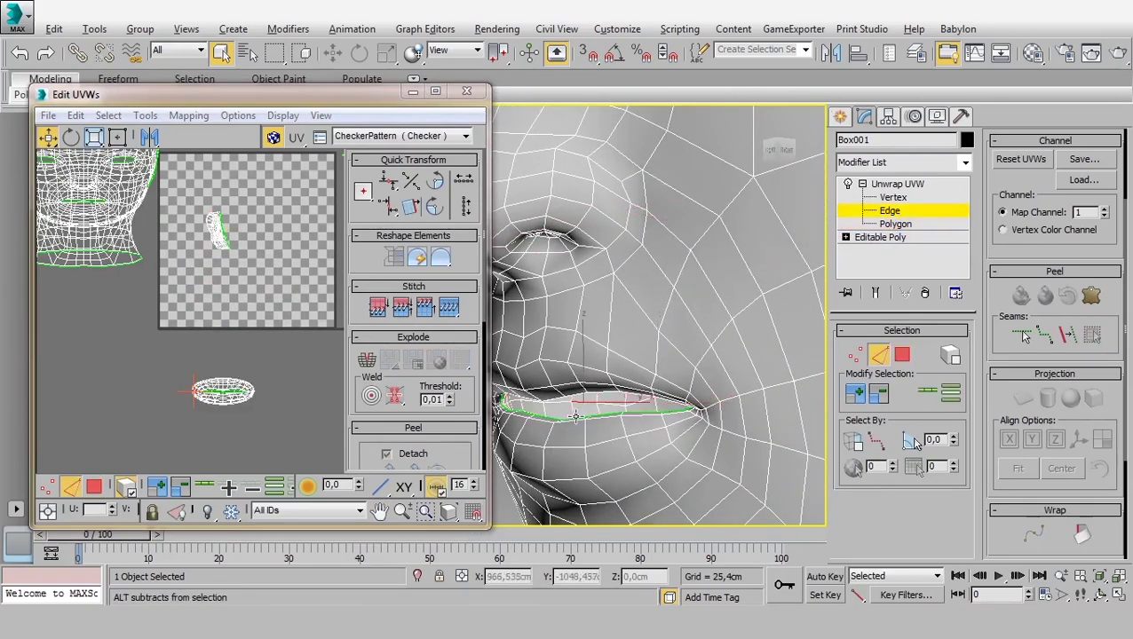
middle_click_drag(590, 403, 610, 404, "alt")
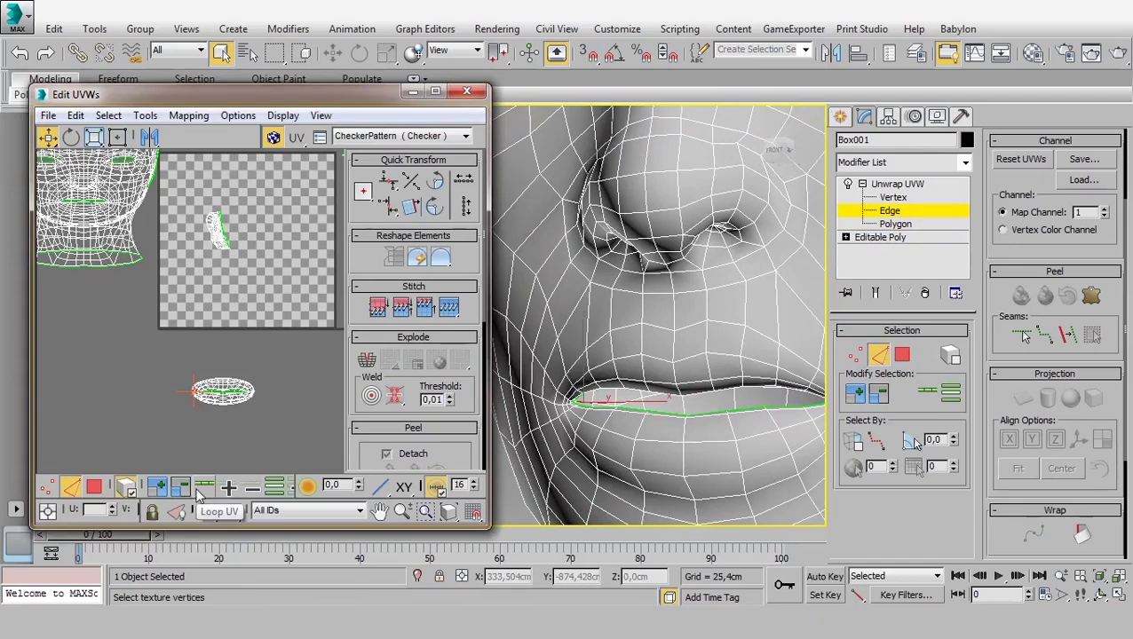
key("z")
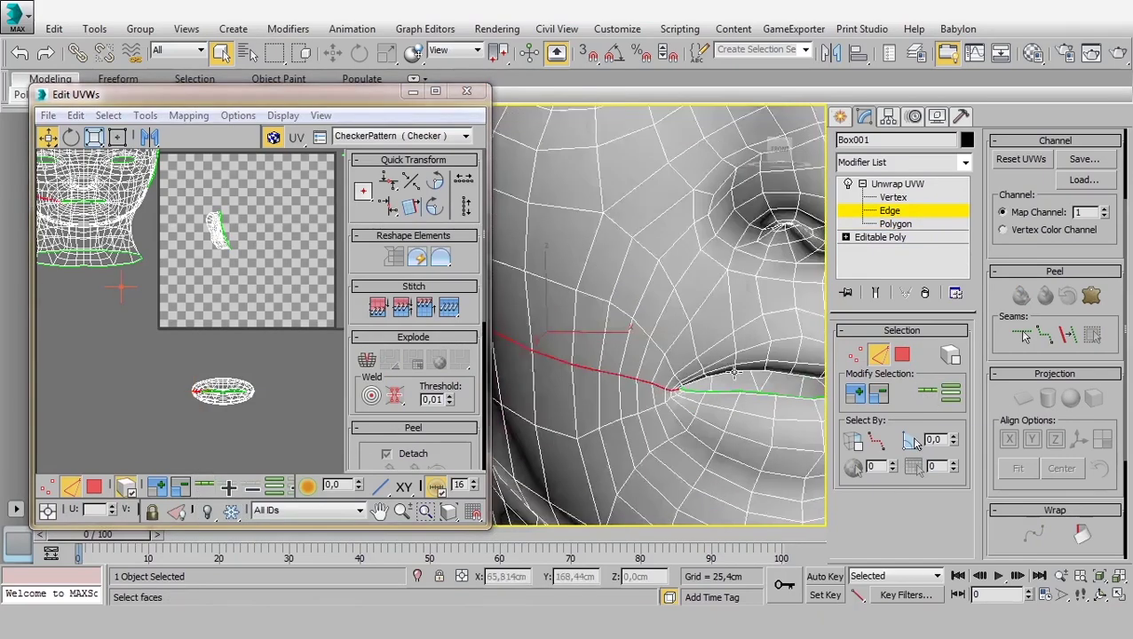
left_click(134, 462)
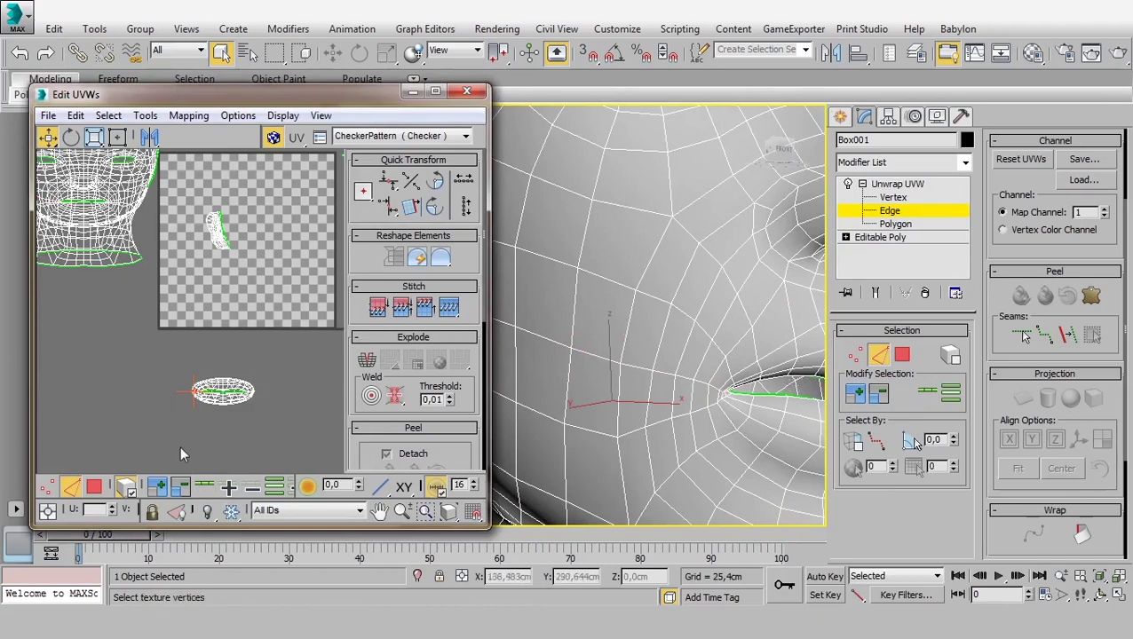
- Extend the edge selection along the full loop between the lips
left_click(205, 487)
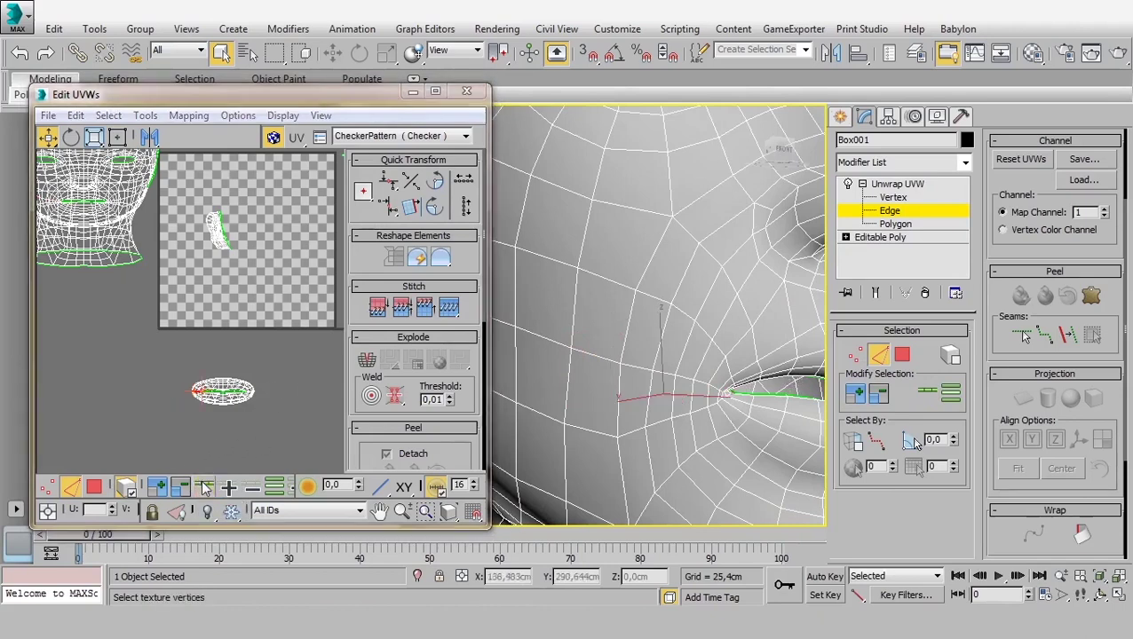
scroll(725, 428, "down", 3)
scroll(661, 438, "down", 3)
mouse_move(661, 438)
middle_mouse_down("alt")
mouse_move(689, 394)
mouse_move(701, 396)
middle_mouse_up("alt")
left_click(702, 391, "ctrl")
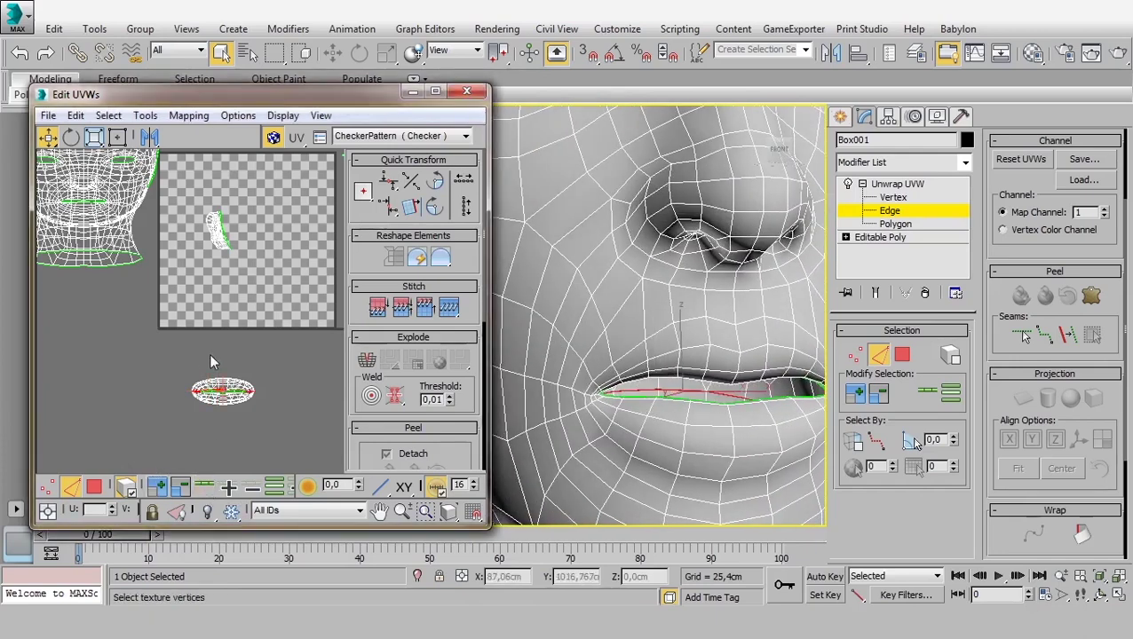
- Convert the selected lip edges to seams and select the resulting lip UV element
right_click(174, 388)
left_click(167, 423)
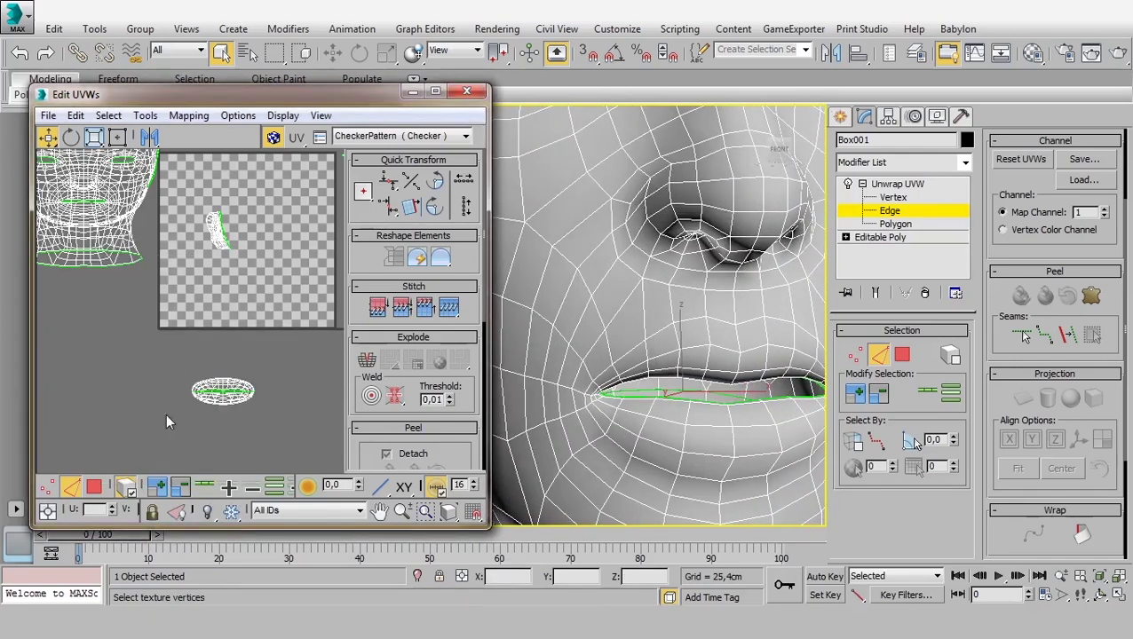
left_click(95, 486)
left_click(222, 391)
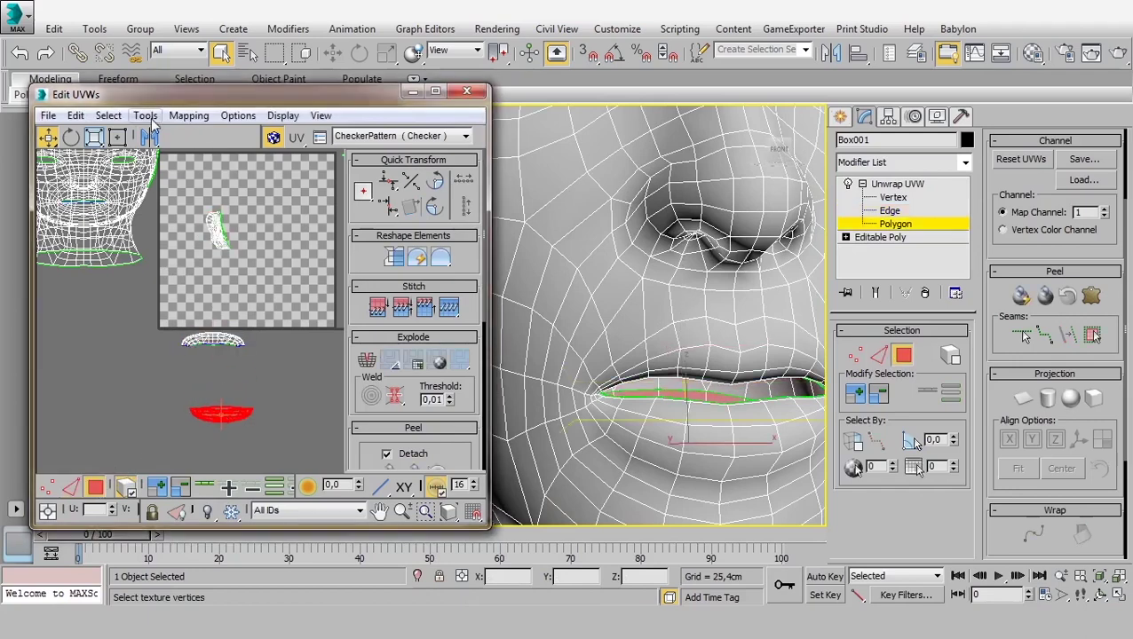
- Set the Relax tool to Relax By Polygon Angles and run it on the lip UVs
left_click(147, 116)
left_click(174, 400)
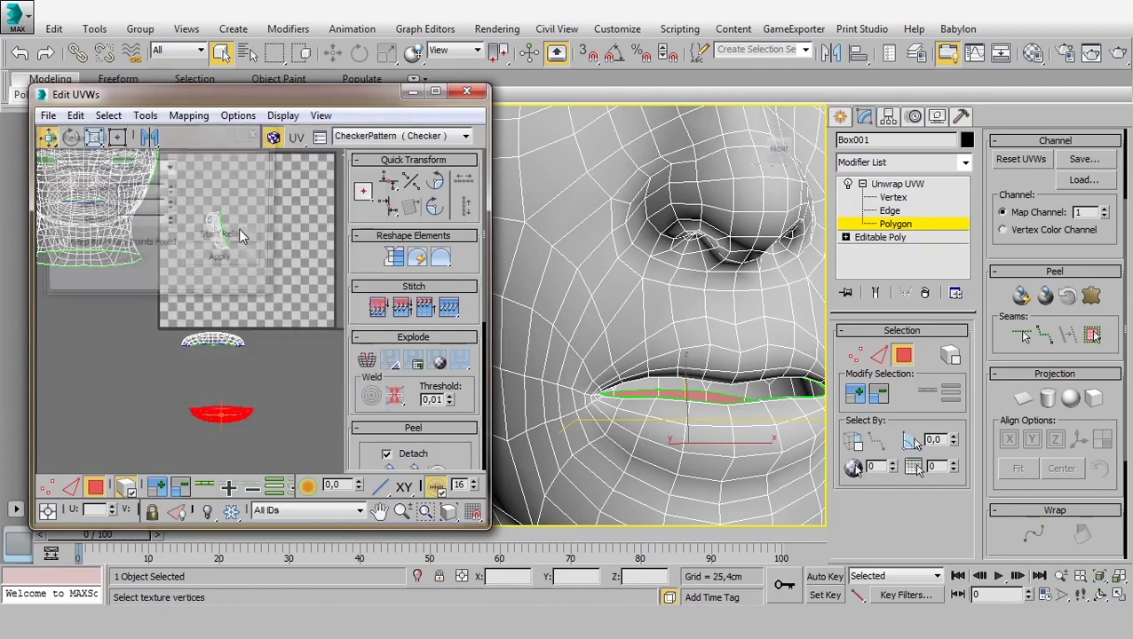
left_click(168, 167)
left_click(107, 177)
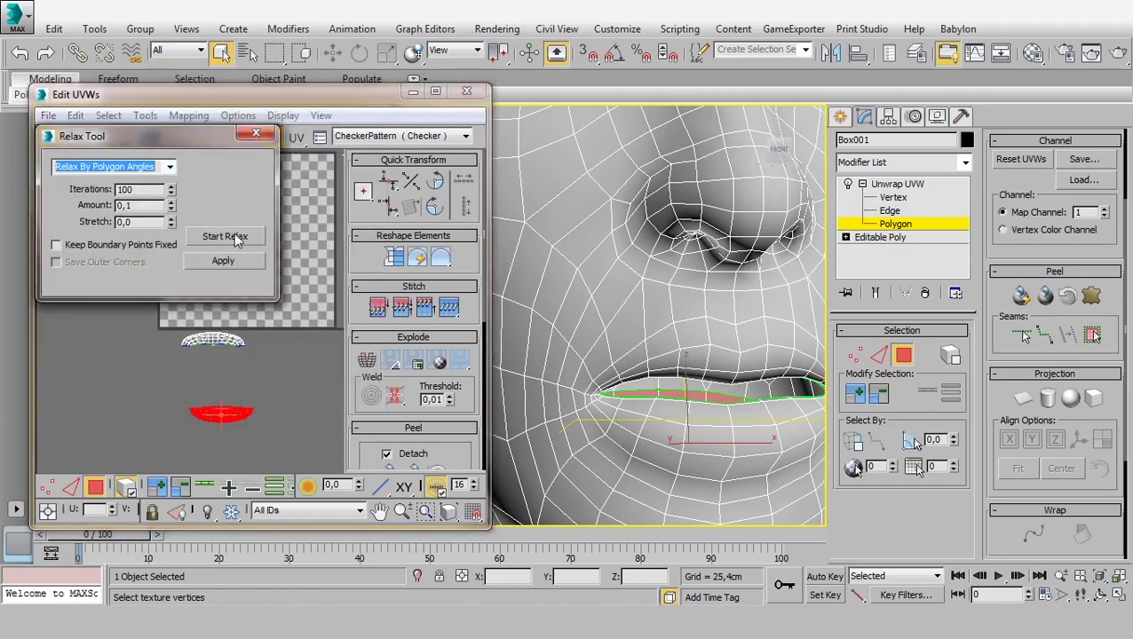
left_click(236, 238)
left_click(236, 238)
- Relax the upper lip shell twice until rounded, then close the Relax tool
left_click(222, 343)
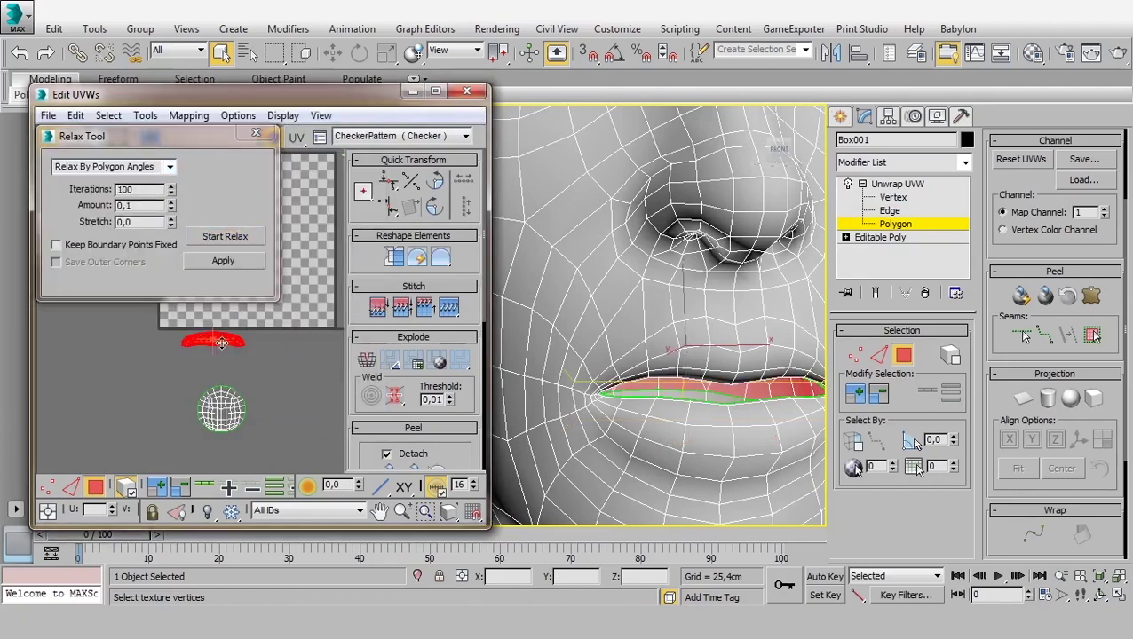
left_click(227, 238)
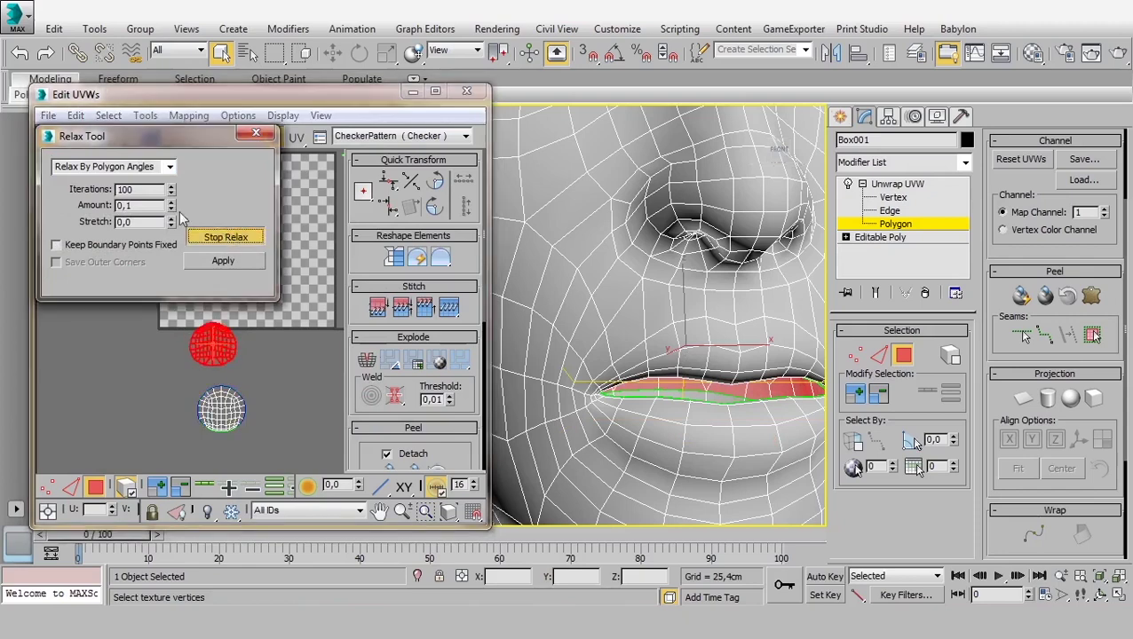
left_click(226, 238)
left_click(236, 238)
left_click(235, 238)
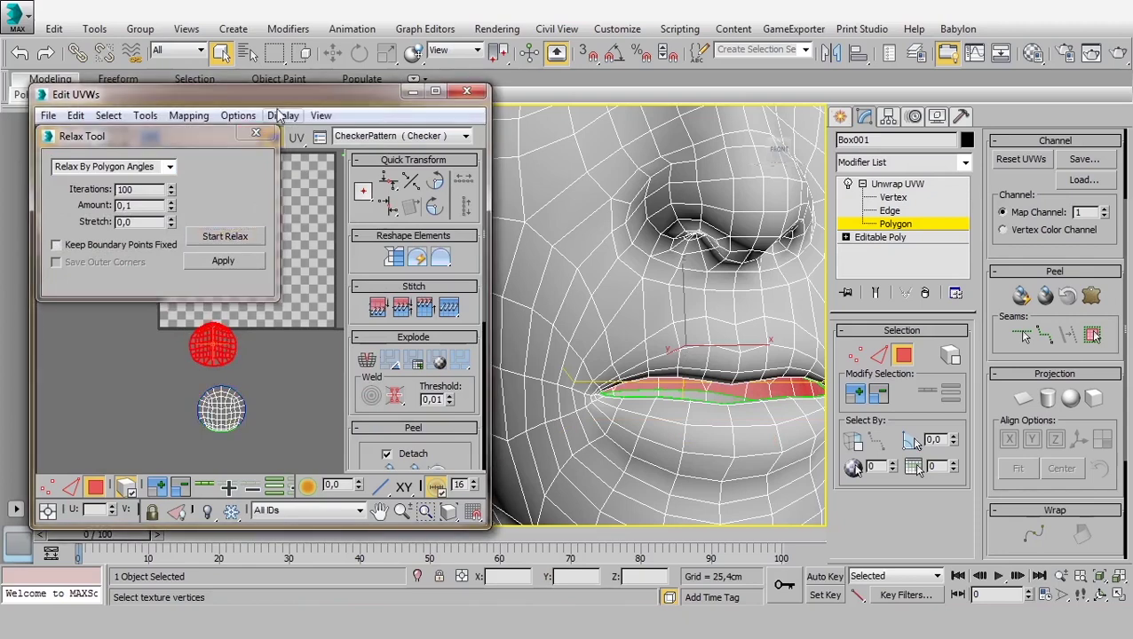
left_click(255, 132)
middle_click_drag(243, 441, 248, 427)
scroll(232, 404, "up", 2)
scroll(213, 355, "up", 1)
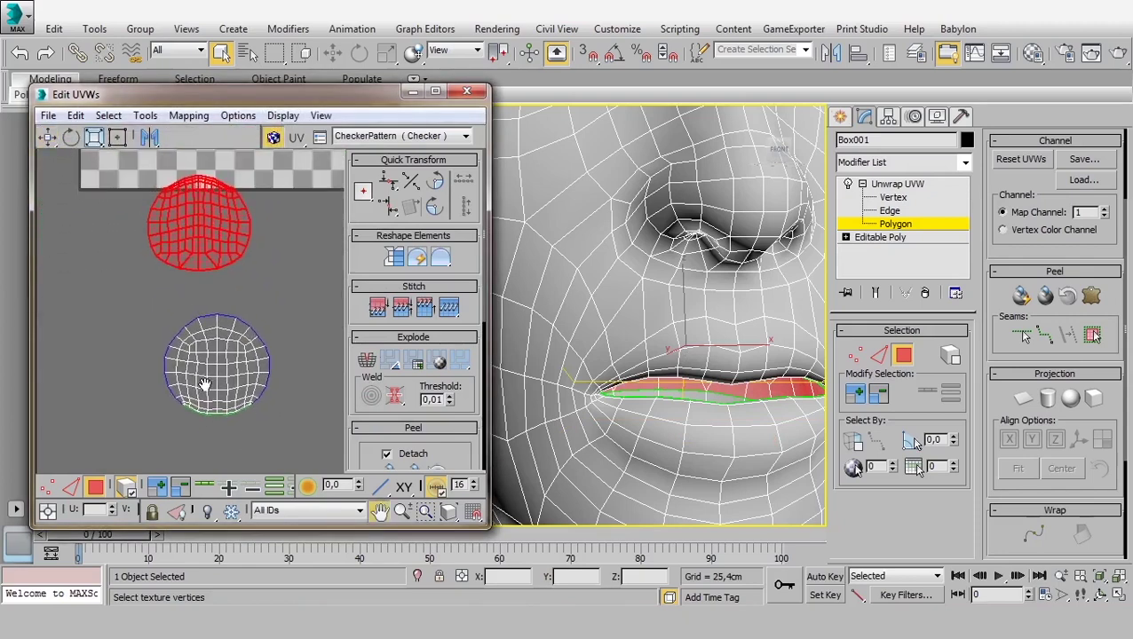
scroll(187, 286, "up", 1)
scroll(188, 286, "up", 1)
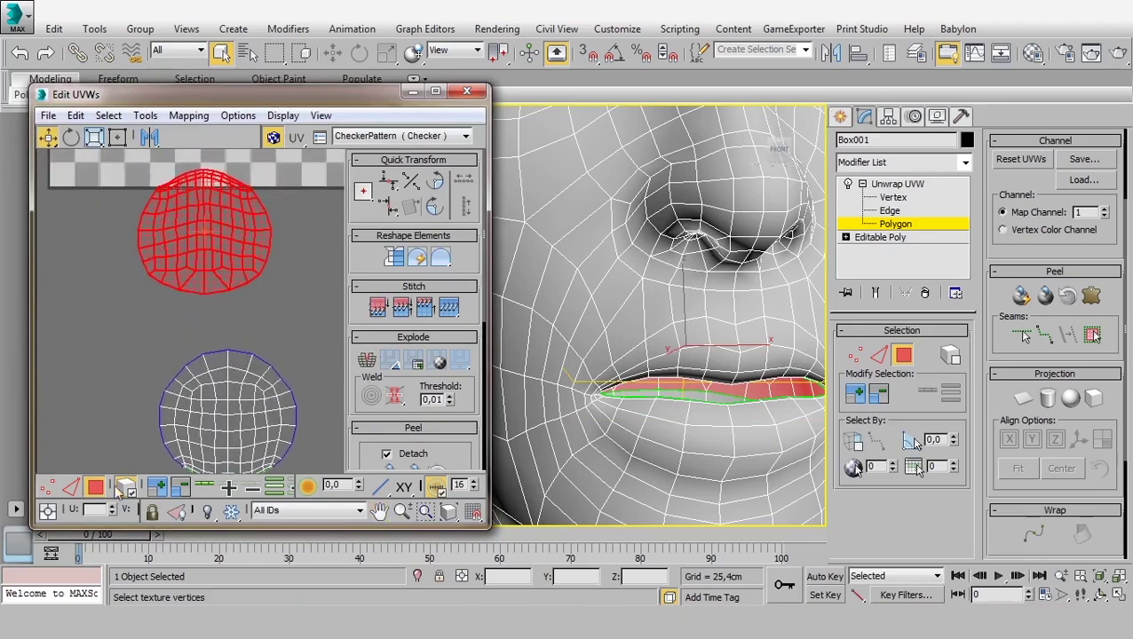
left_click(71, 486)
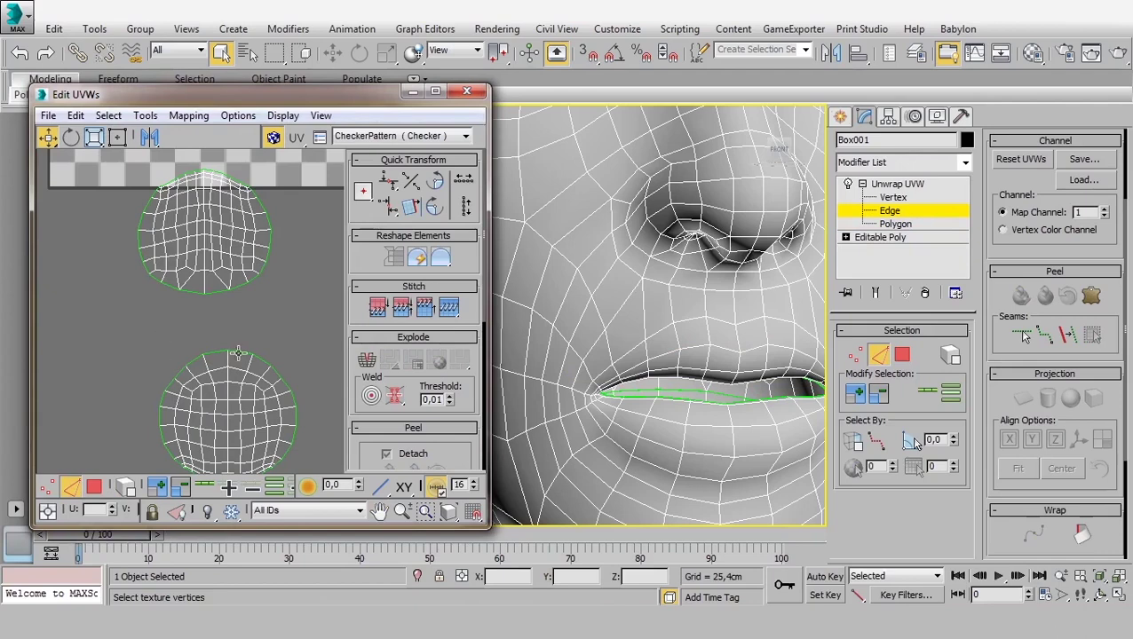
- Select the shared lip edges and stitch the upper and lower lip shells together
left_click(210, 352)
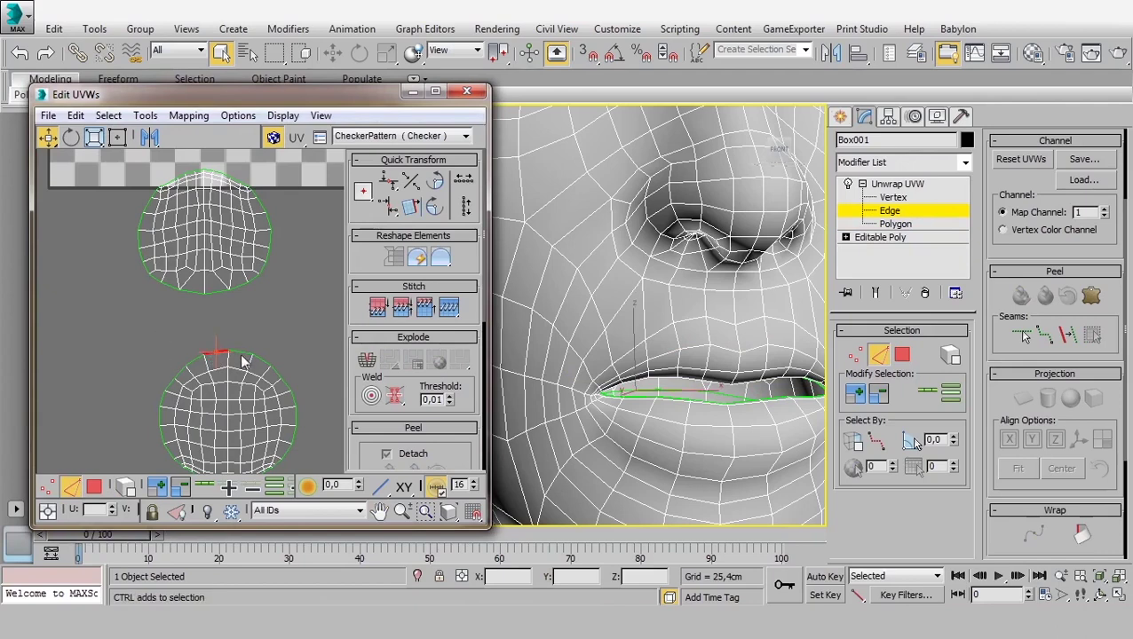
left_click(238, 355)
left_click(241, 353, "ctrl")
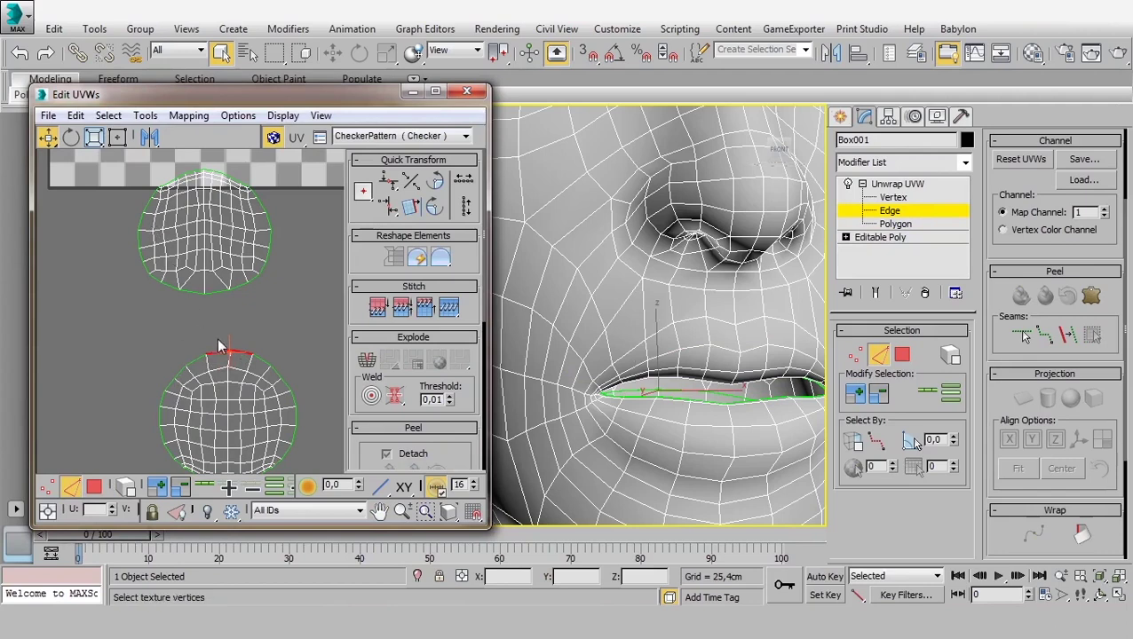
right_click(222, 349)
left_click(186, 424)
right_click(229, 350)
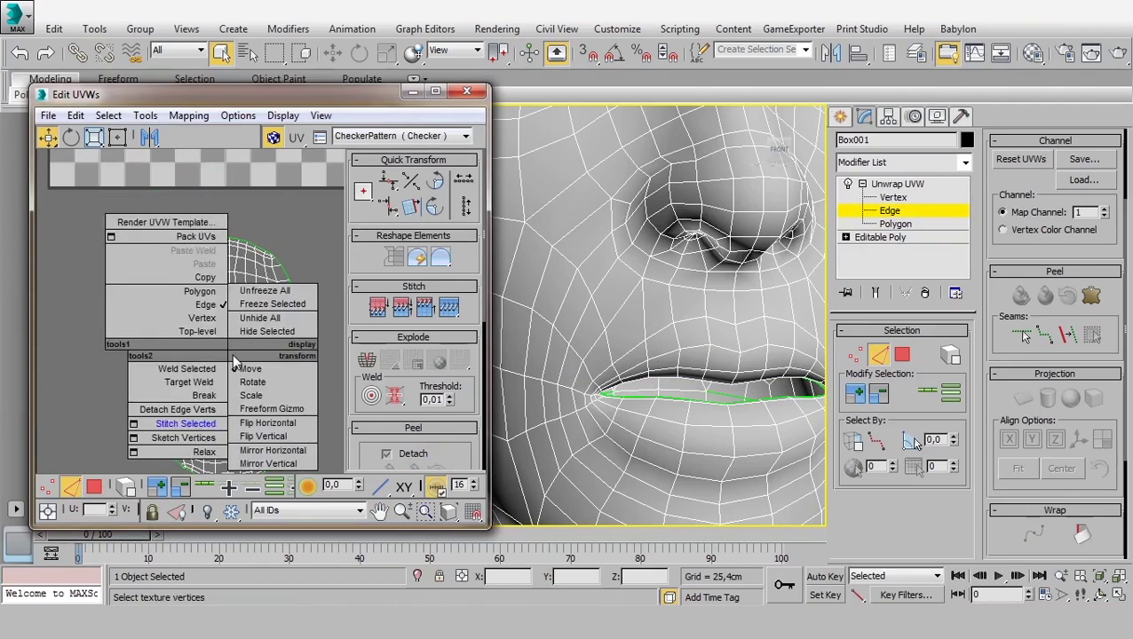
- Select both lip shells and relax them together by polygon angles
left_click(97, 486)
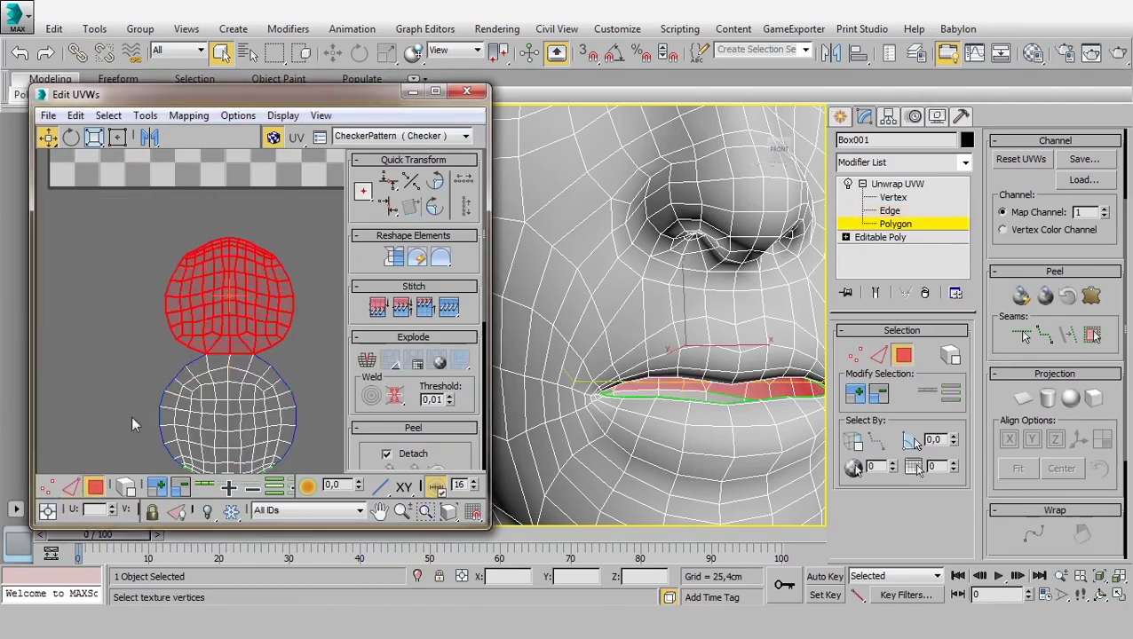
left_click(286, 375)
left_click_drag(292, 264, 134, 457)
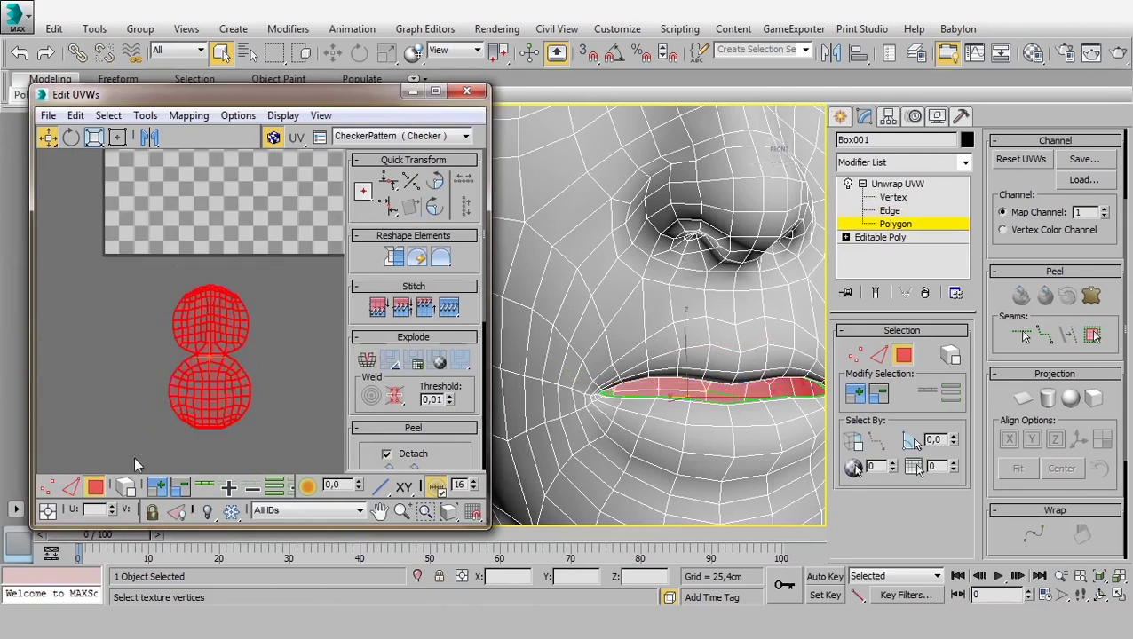
left_click(145, 115)
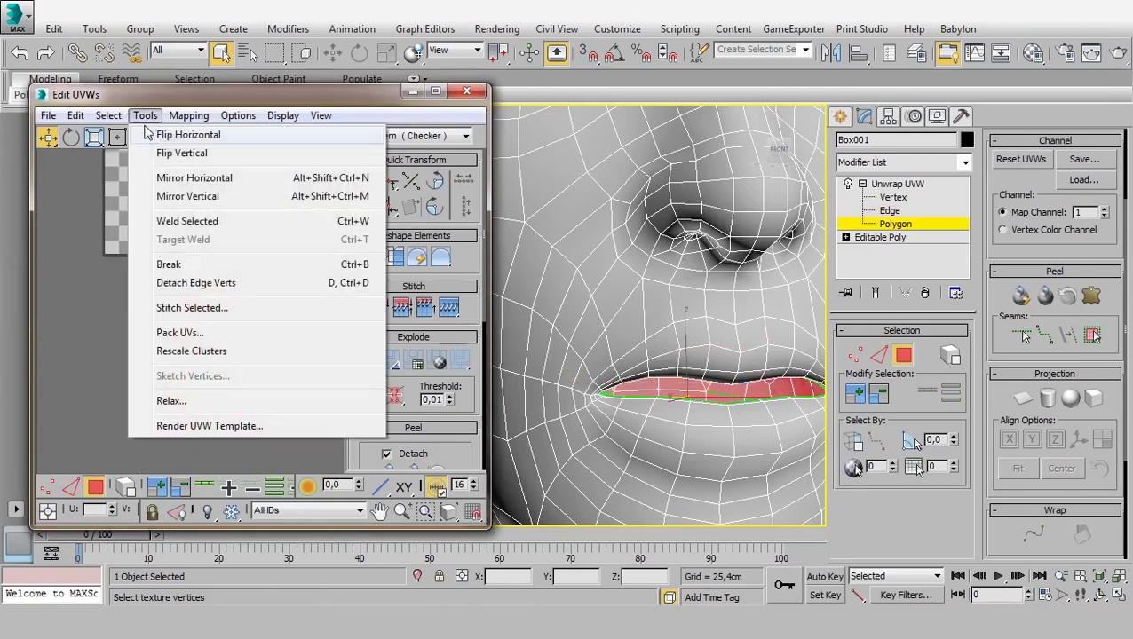
left_click(174, 401)
left_click(170, 167)
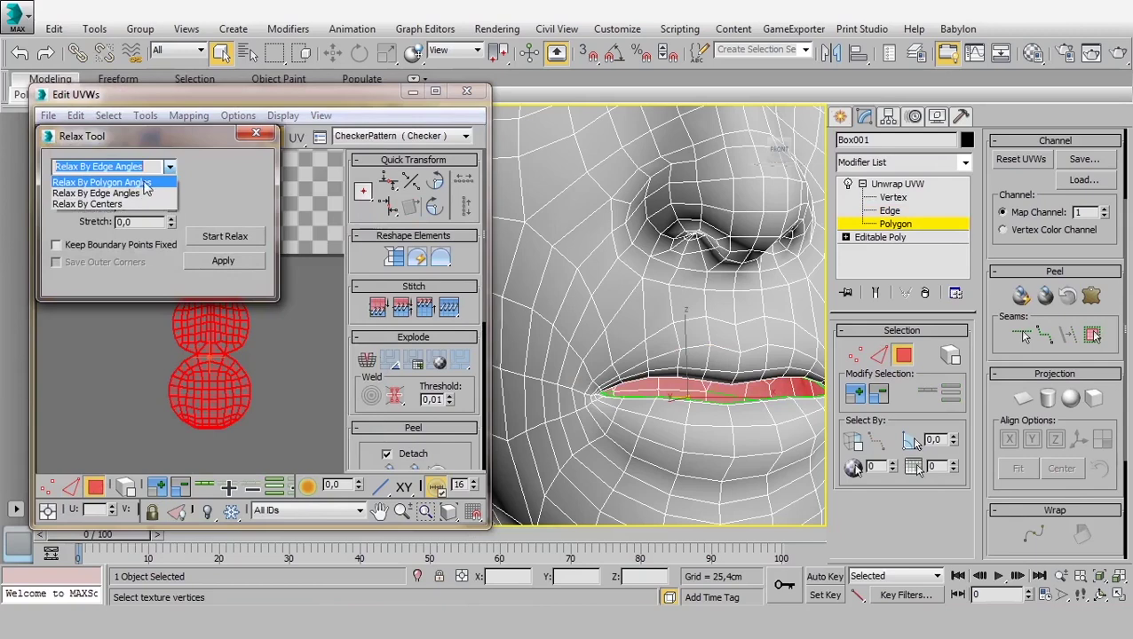
left_click(146, 183)
left_click(224, 238)
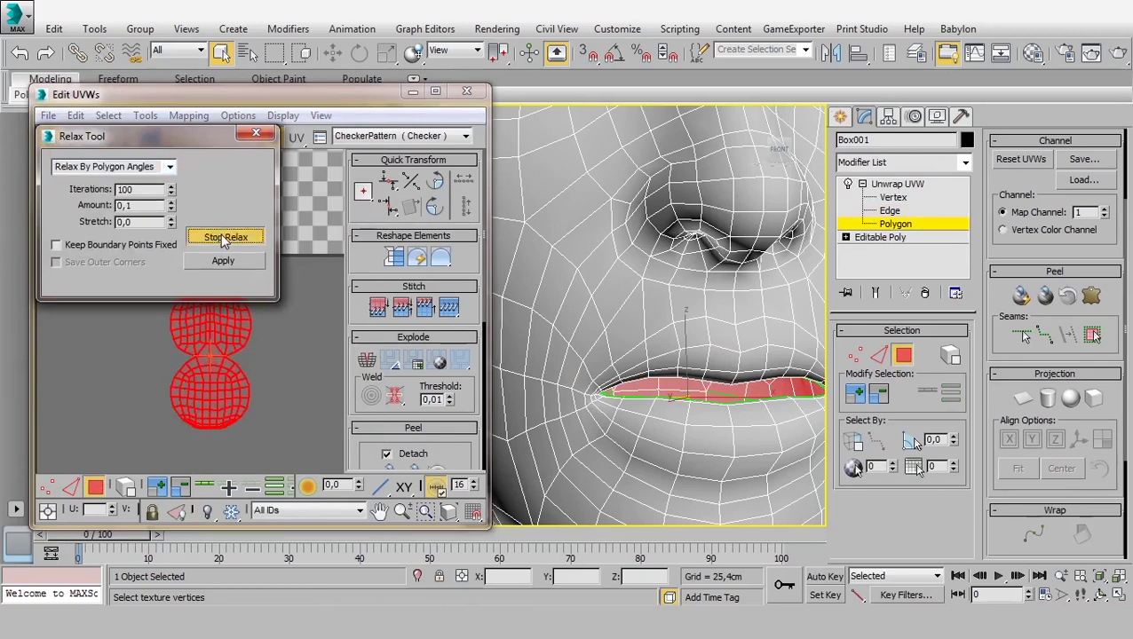
left_click(225, 238)
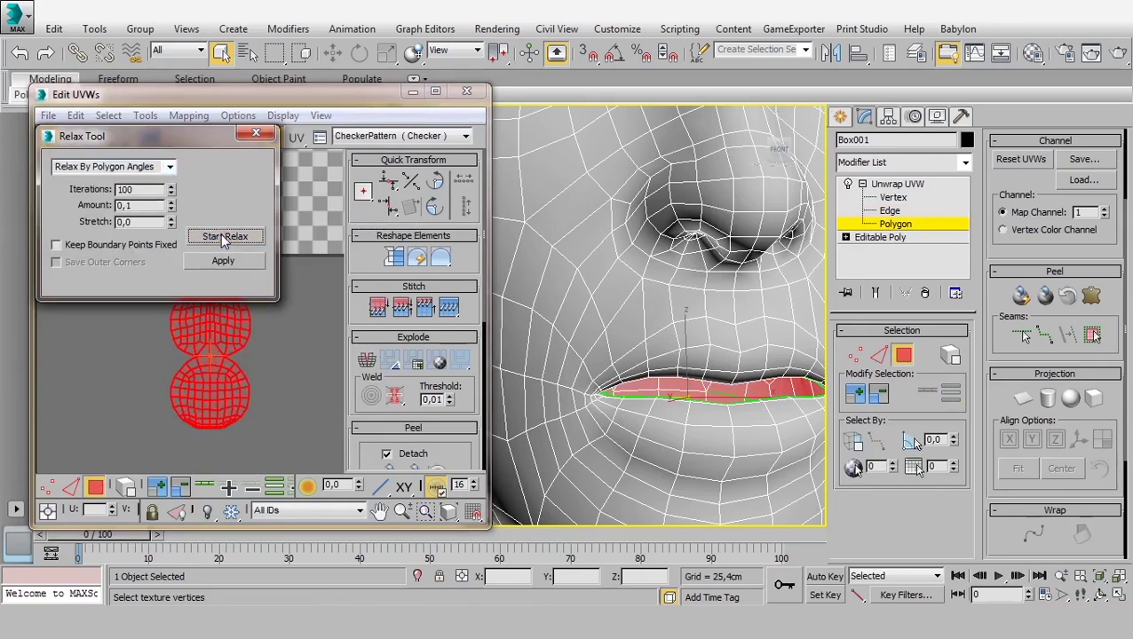
left_click(257, 135)
scroll(192, 275, "down", 3)
- Relax the ear UV shell by polygon angles until it rounds out
middle_click_drag(128, 287, 131, 328)
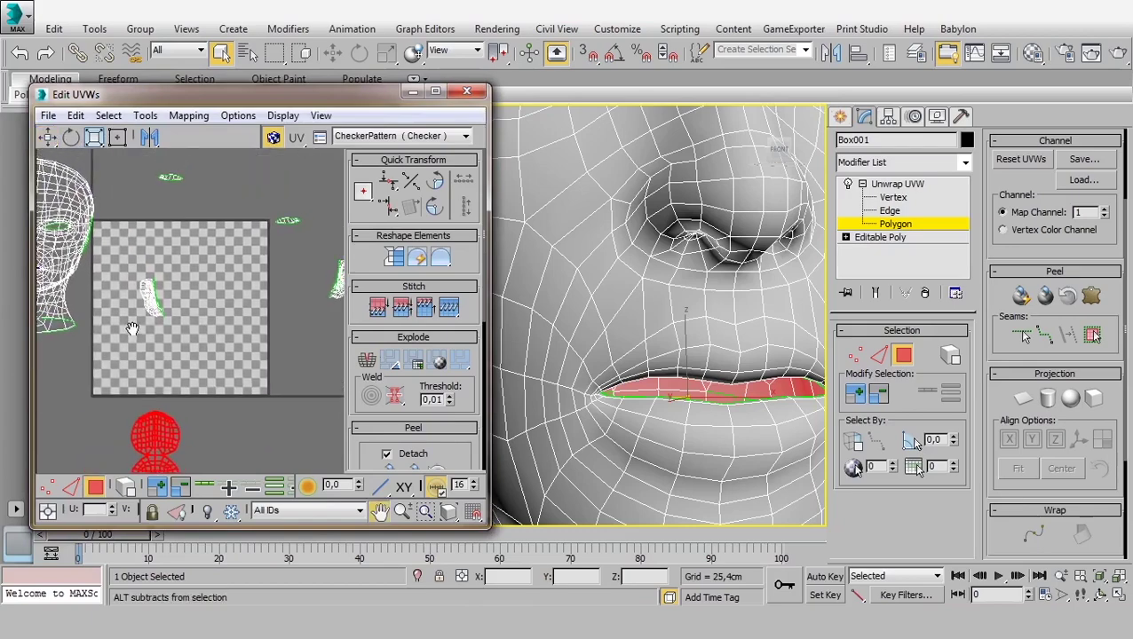
scroll(210, 294, "up", 4)
left_click_drag(301, 207, 171, 381)
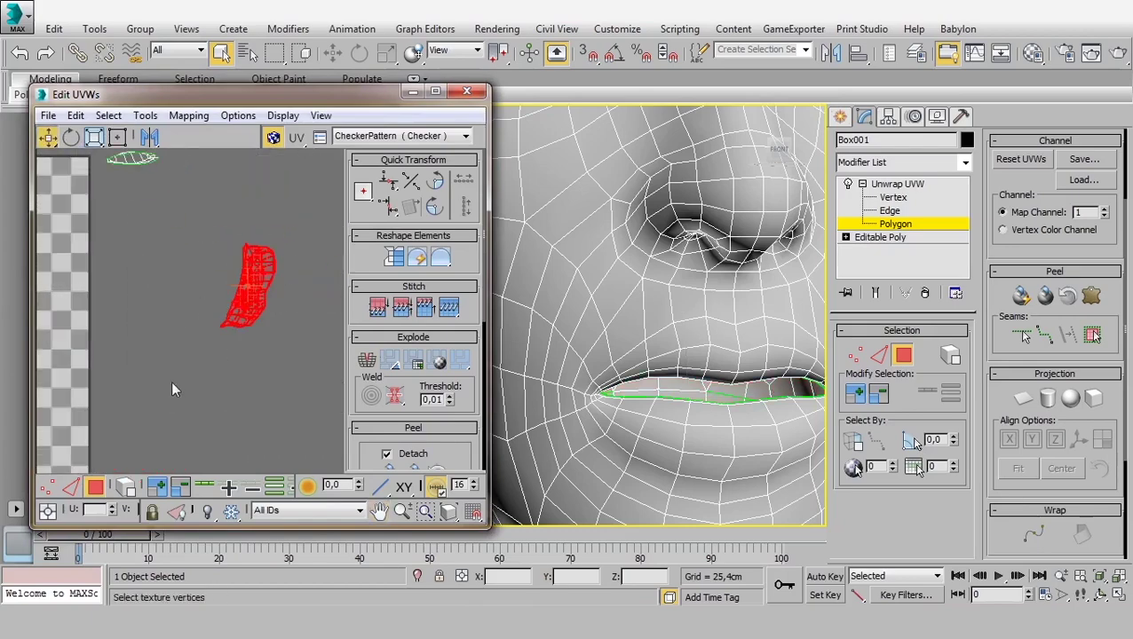
scroll(684, 373, "down", 5)
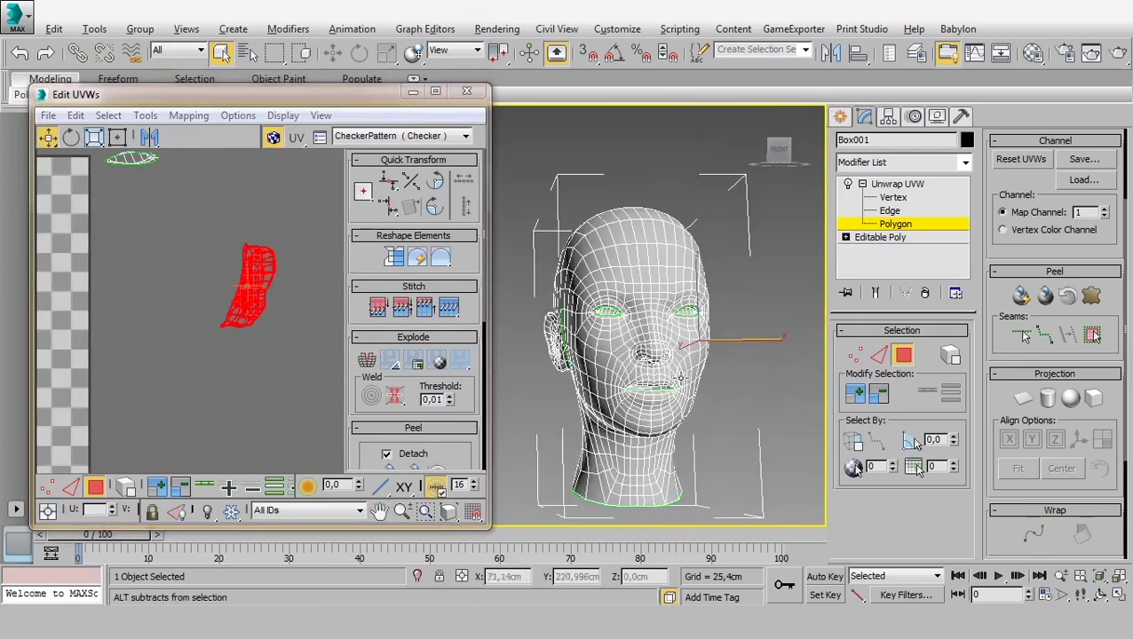
middle_click_drag(684, 373, 622, 373, "alt")
middle_click_drag(252, 274, 207, 287)
left_click(145, 115)
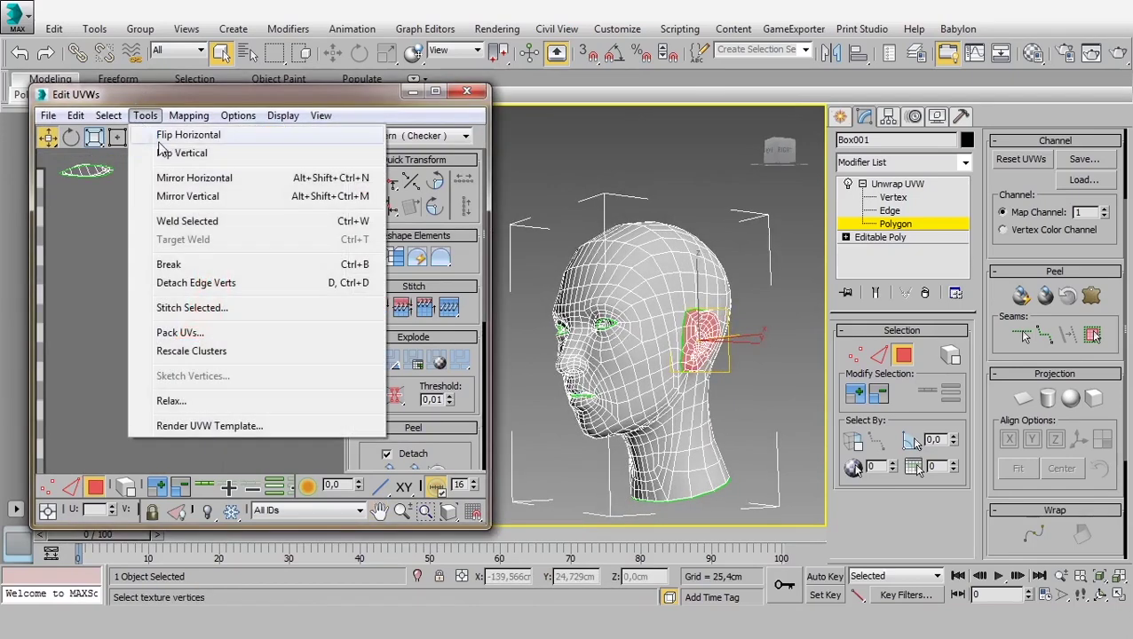
left_click(186, 403)
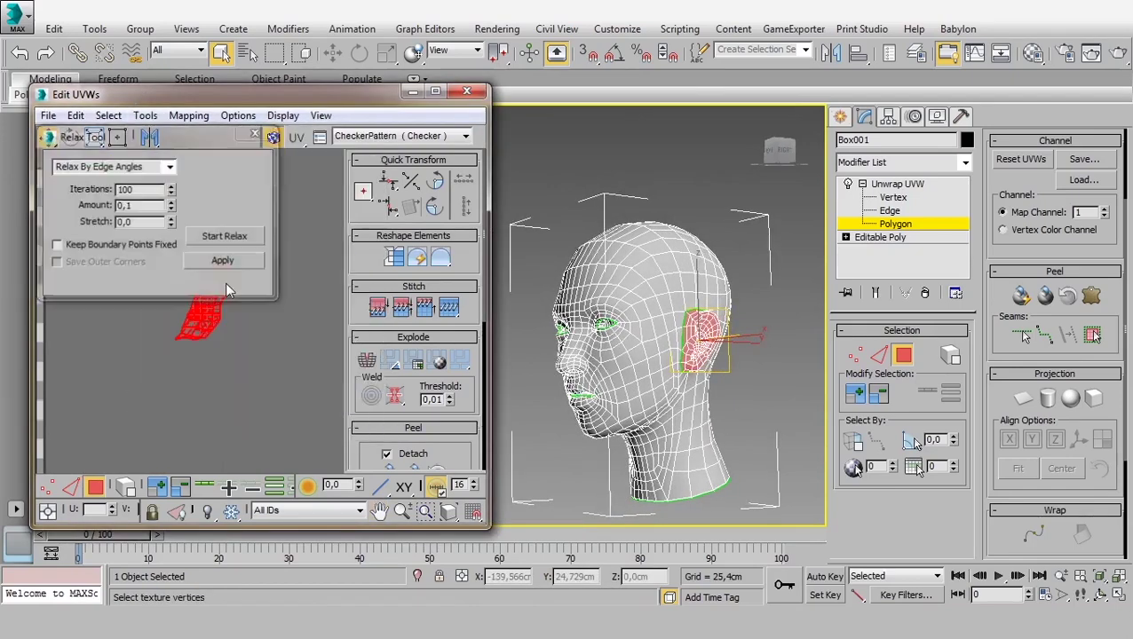
left_click(170, 167)
left_click(144, 184)
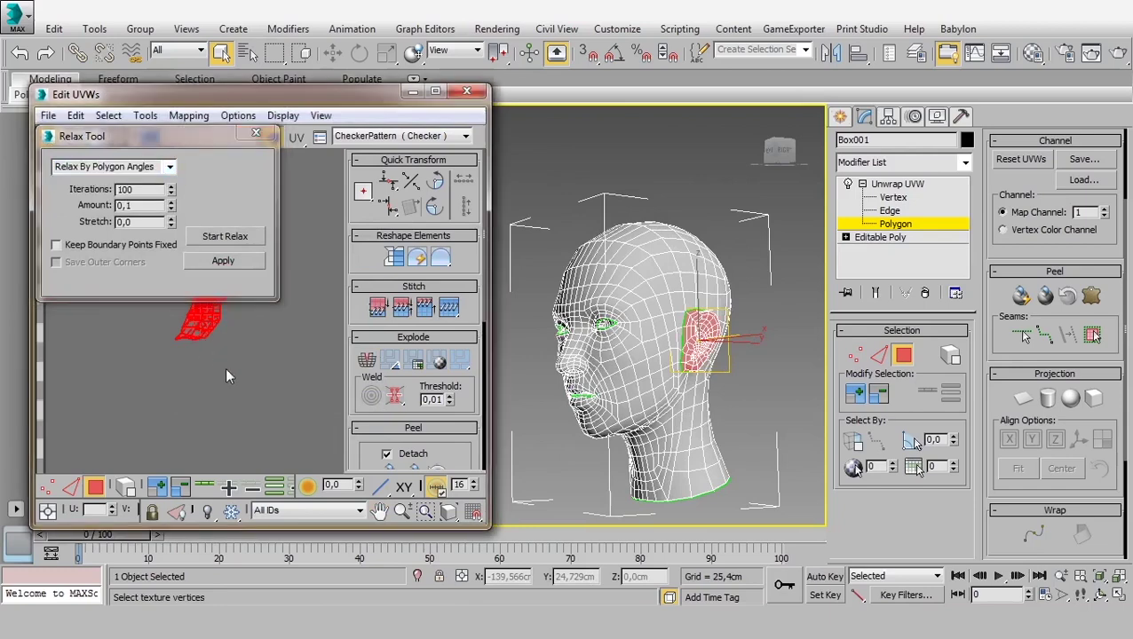
middle_click_drag(224, 368, 274, 438)
left_click(236, 238)
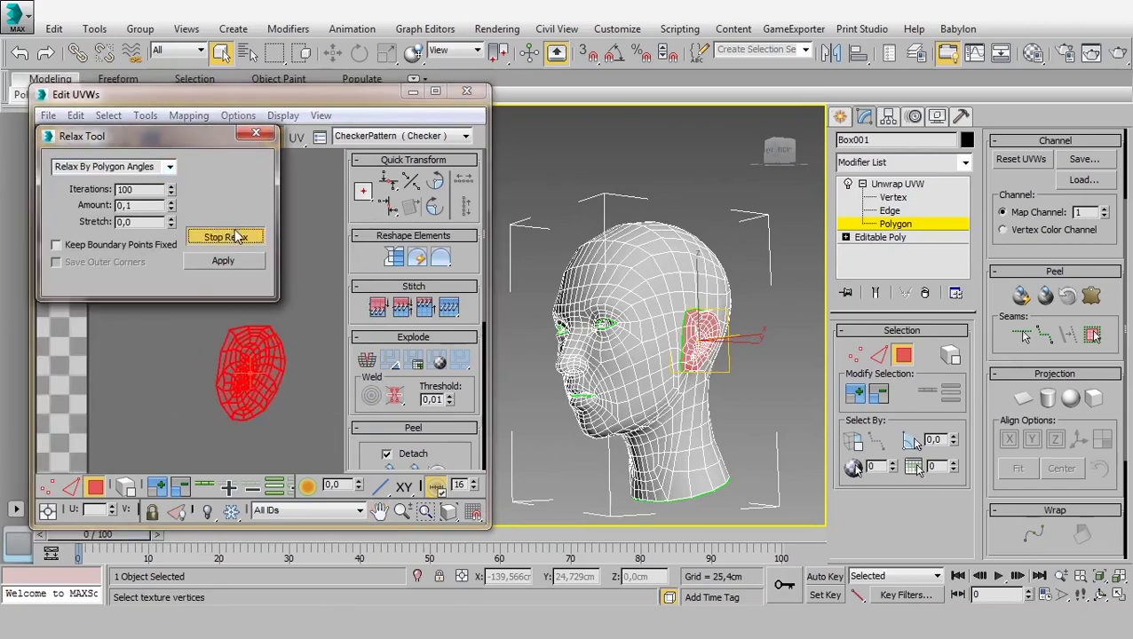
left_click(237, 236)
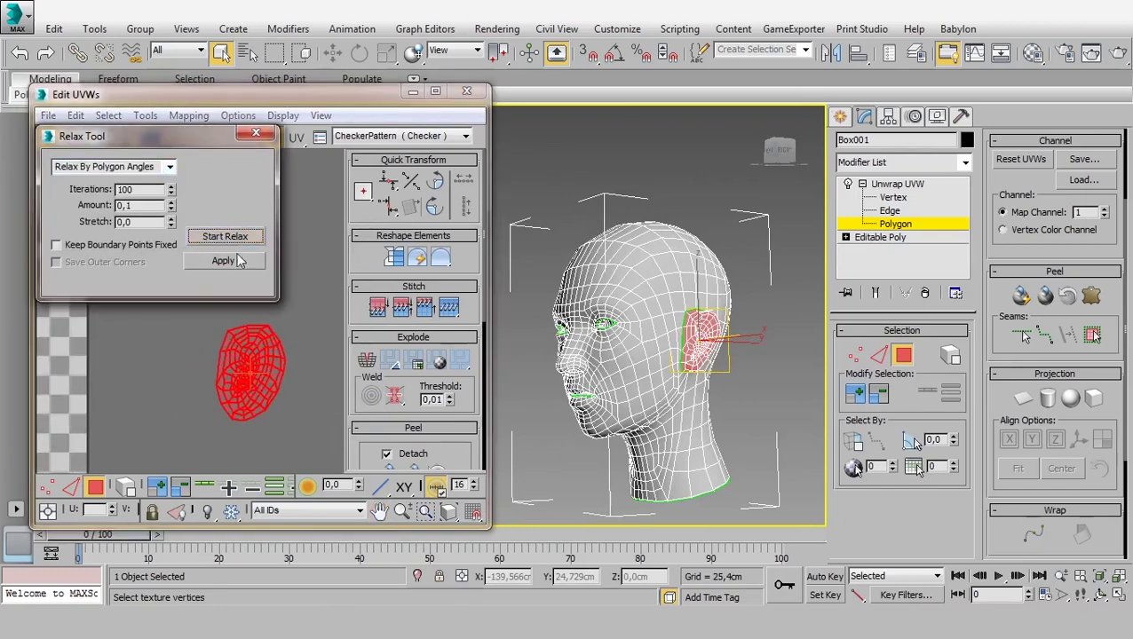
- Clear the ear shell and vertex selections, return to Polygon mode, and close the Relax tool
scroll(249, 369, "up", 4)
left_click(109, 368)
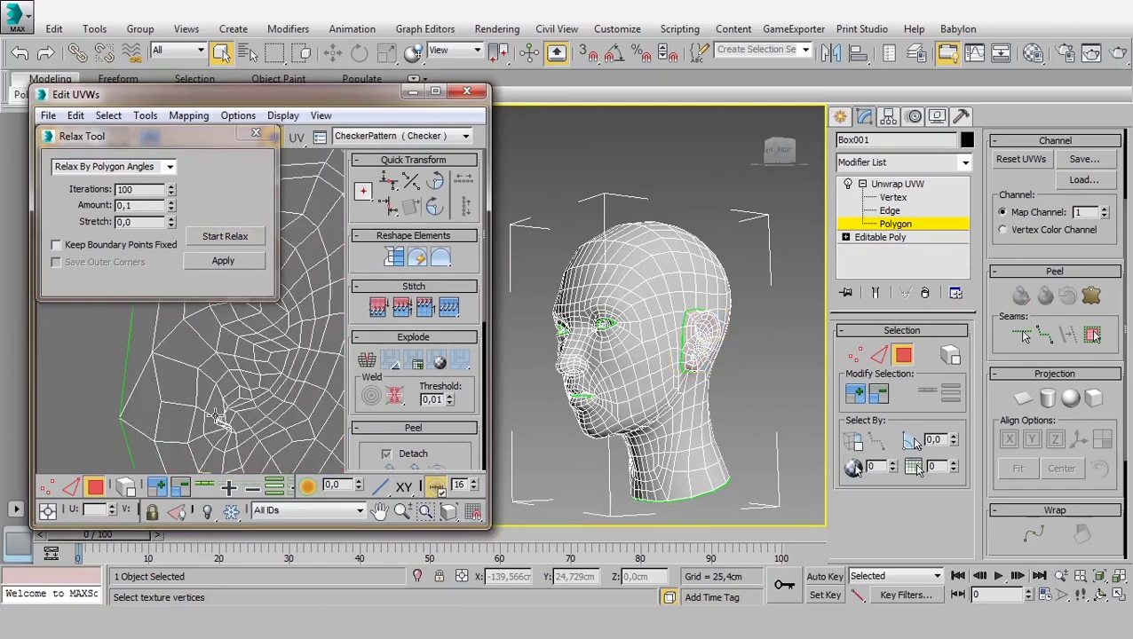
scroll(249, 373, "down", 3)
scroll(250, 399, "up", 3)
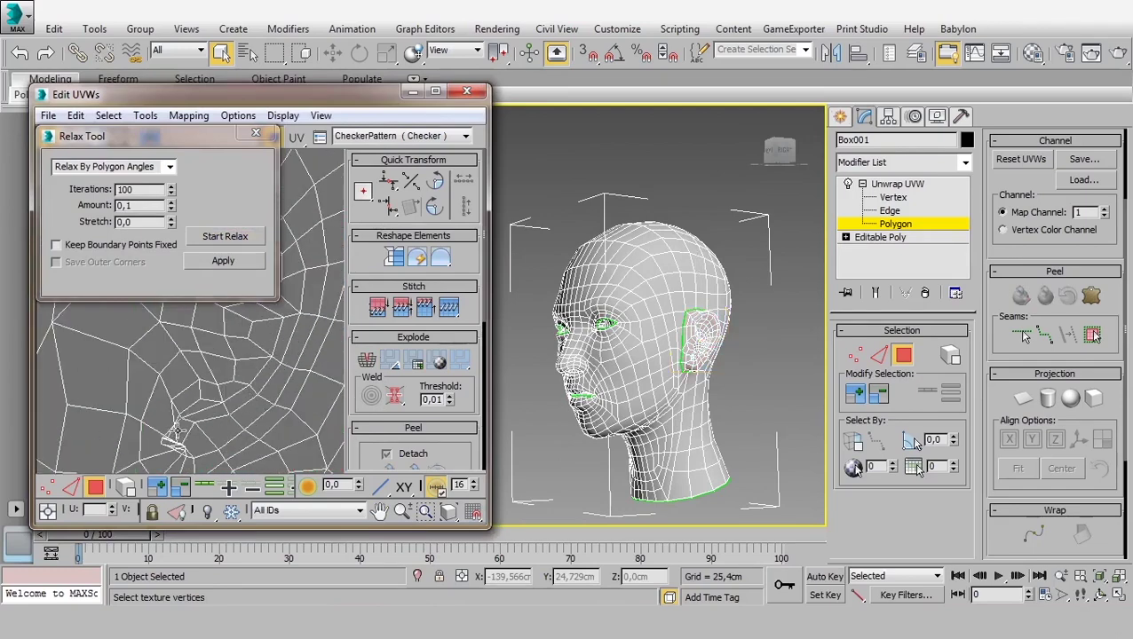
scroll(207, 397, "up", 2)
left_click(48, 487)
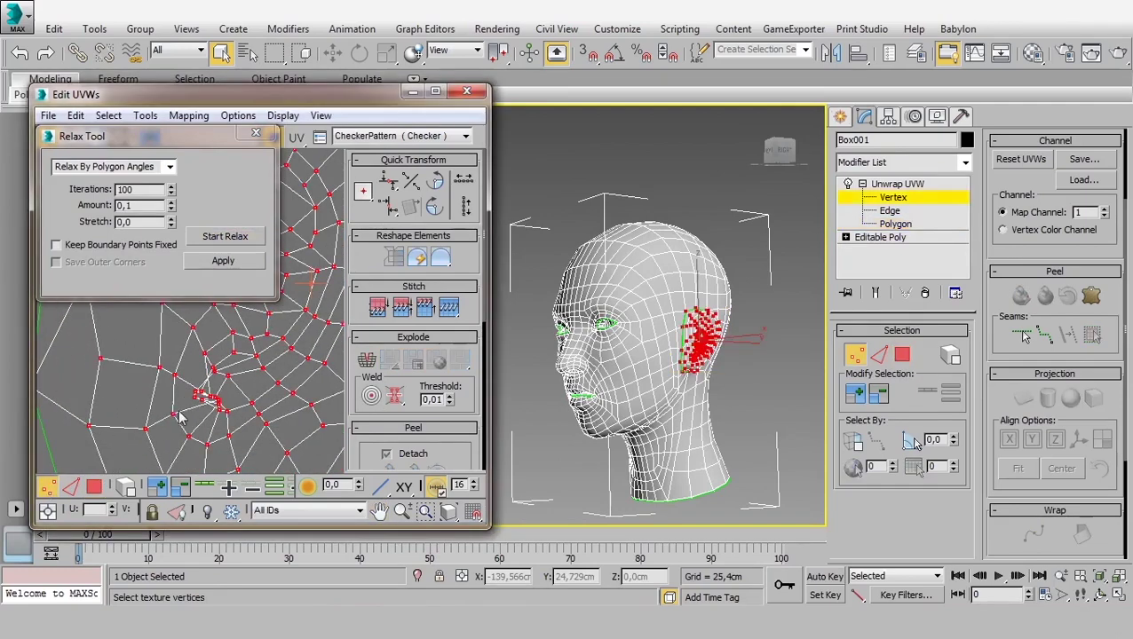
left_click(194, 405)
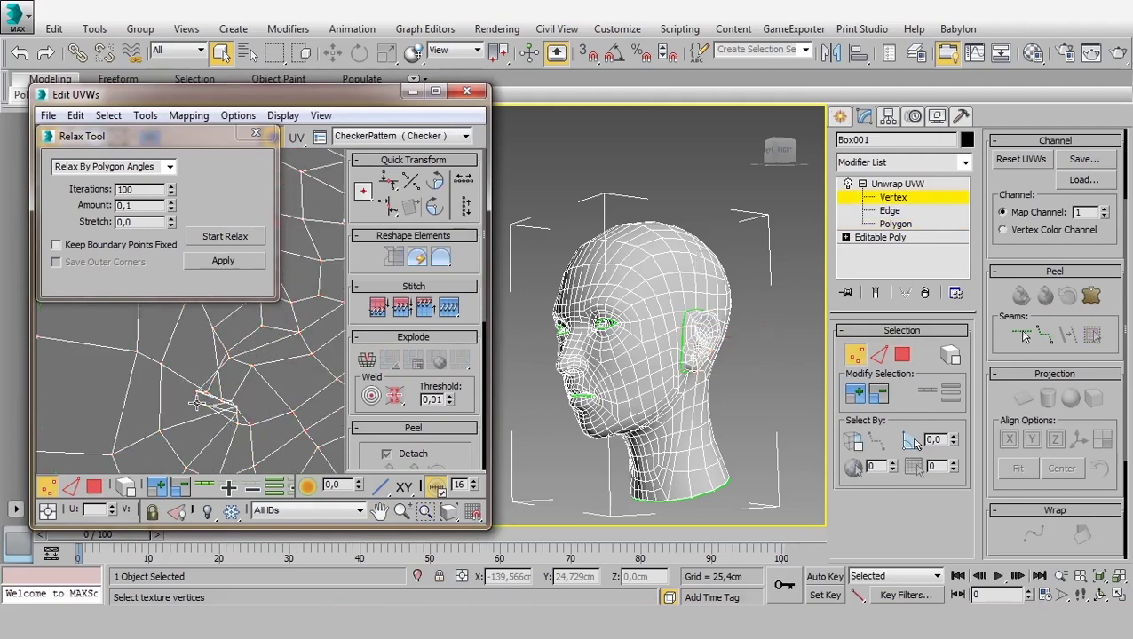
scroll(196, 405, "down", 3)
scroll(229, 428, "down", 4)
left_click(94, 487)
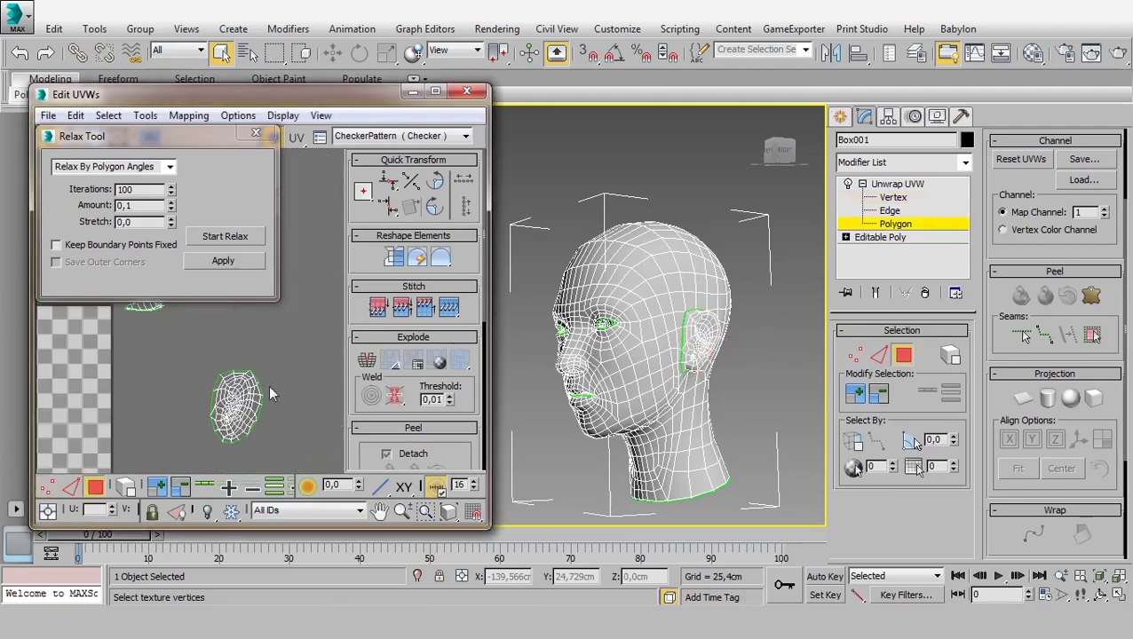
left_click(256, 133)
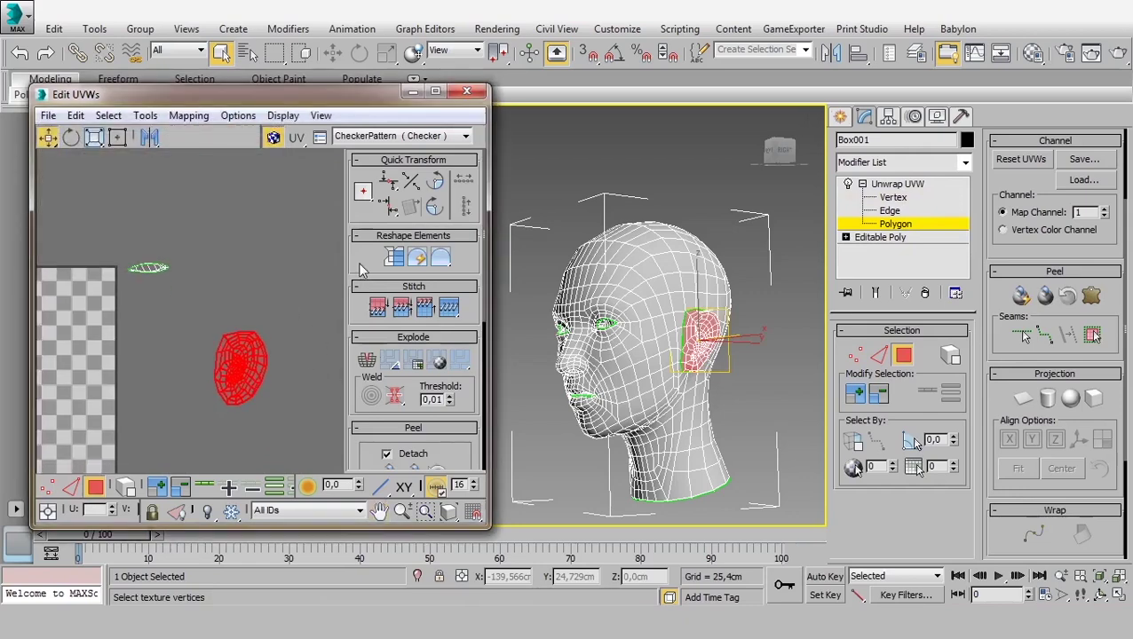
- Peel the selected ear UV shell flat with Peel Mode
scroll(354, 269, "down", 2)
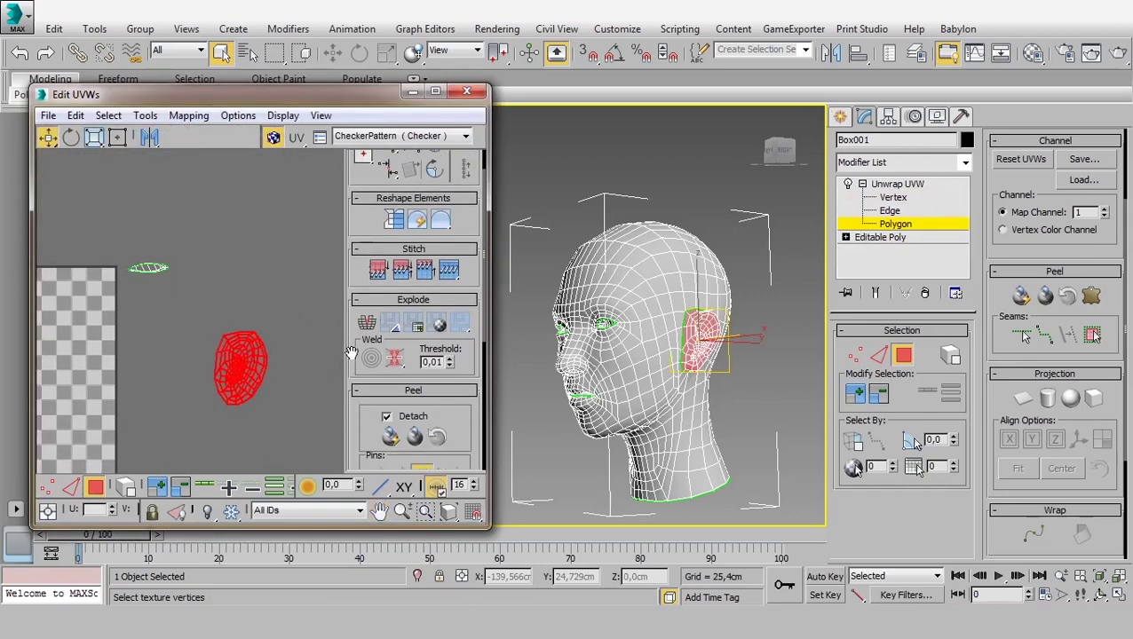
left_click_drag(352, 352, 352, 252)
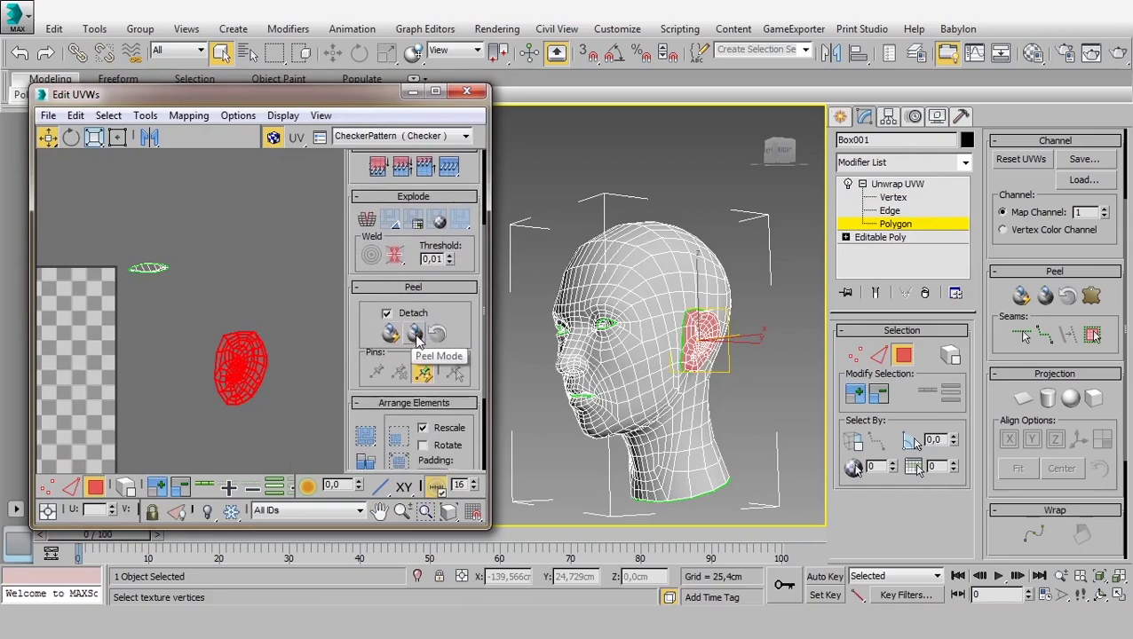
left_click(416, 335)
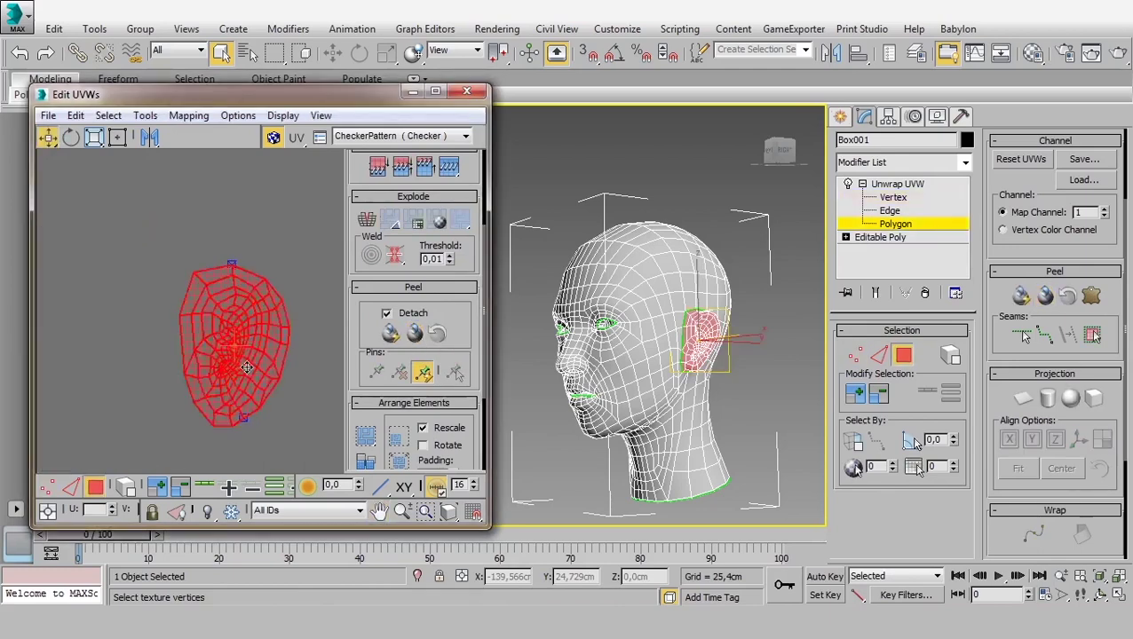
scroll(247, 366, "up", 4)
scroll(199, 369, "up", 2)
scroll(195, 282, "up", 2)
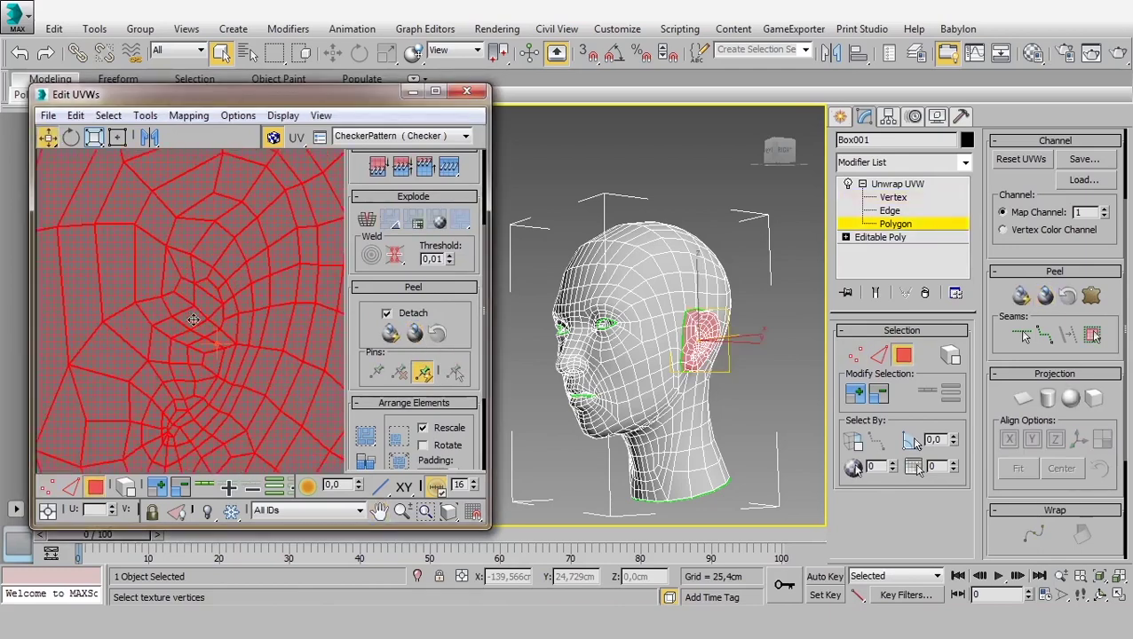
scroll(177, 412, "up", 1)
scroll(180, 387, "up", 1)
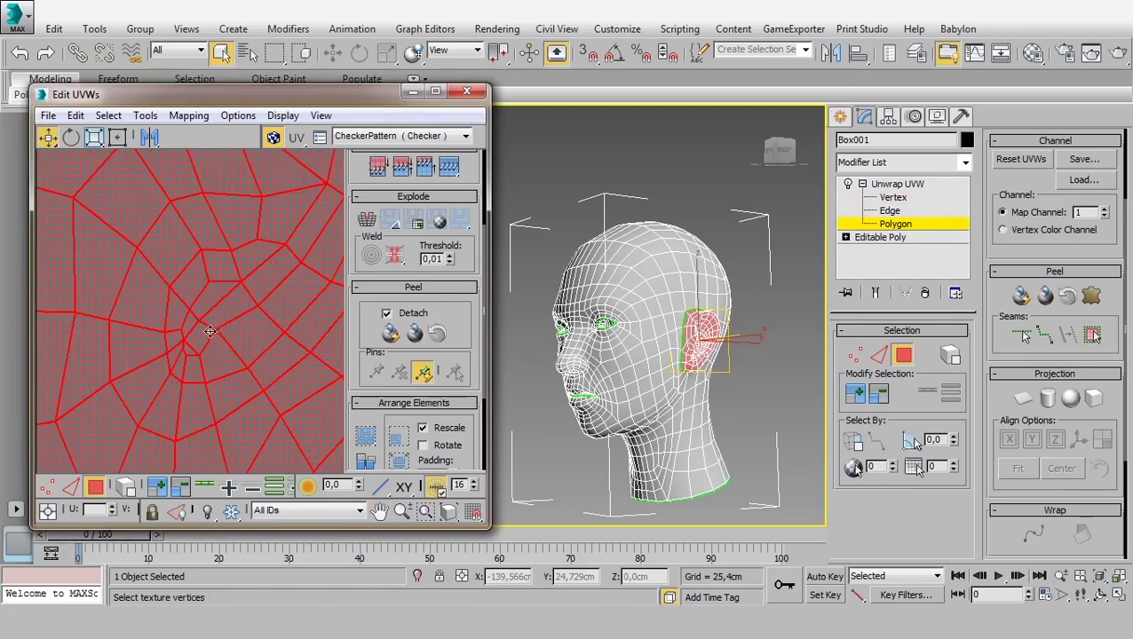
scroll(196, 335, "up", 1)
scroll(182, 341, "up", 1)
scroll(160, 329, "down", 4)
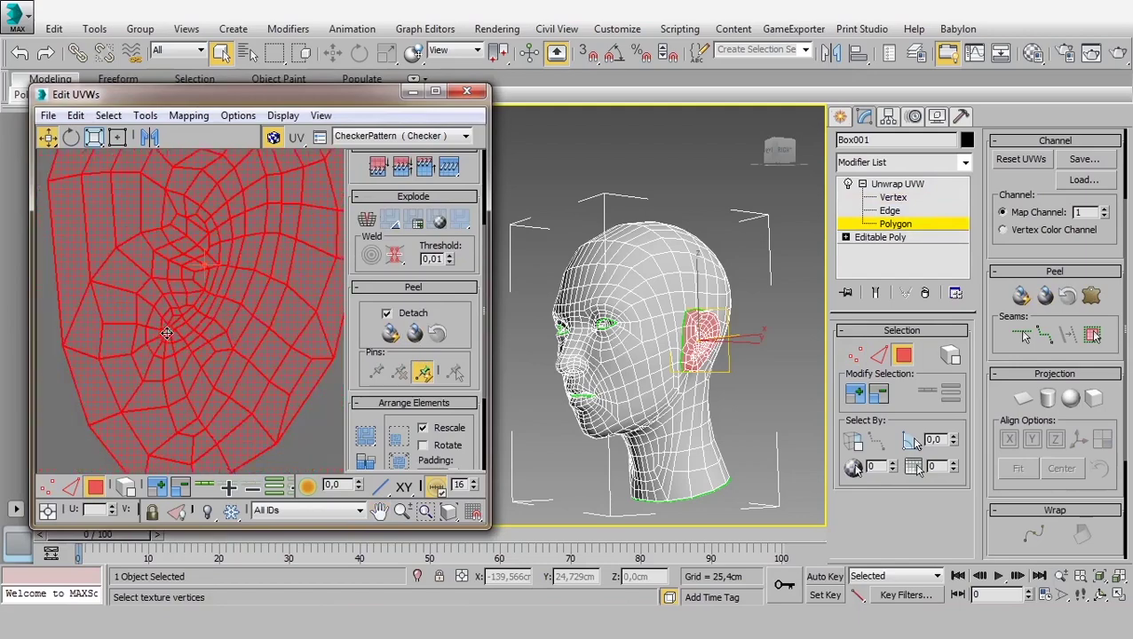
scroll(234, 300, "down", 1)
scroll(190, 389, "down", 1)
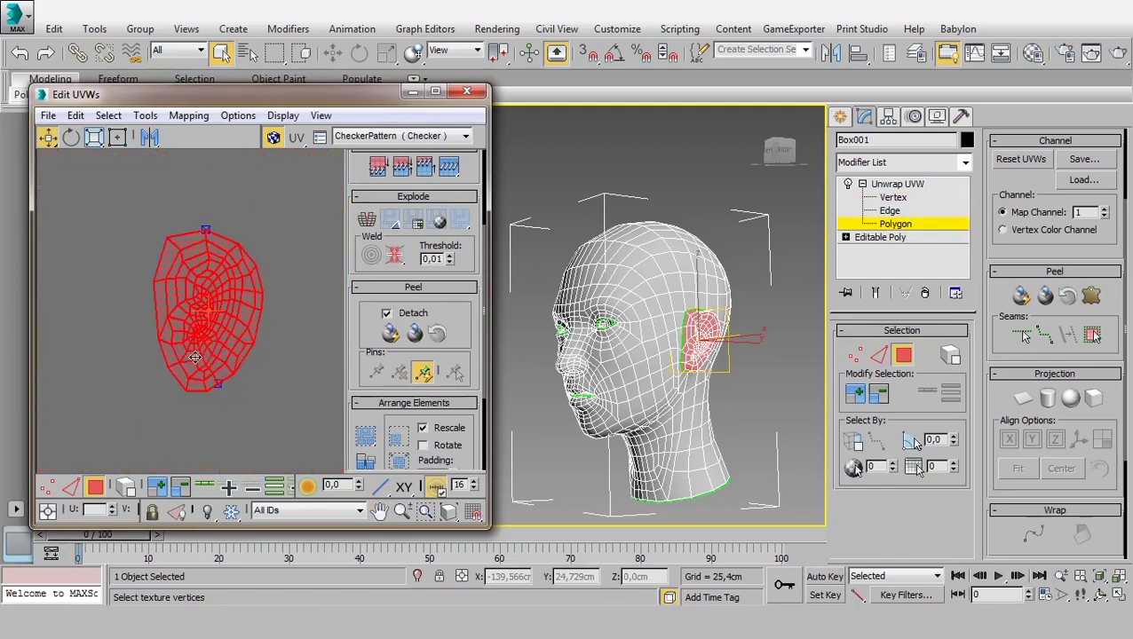
scroll(186, 393, "up", 2)
scroll(178, 400, "down", 5)
scroll(168, 410, "down", 3)
- Clear the face selection, select the second shell with Ctrl+A, and peel it flat
left_click(167, 405)
scroll(213, 373, "up", 1)
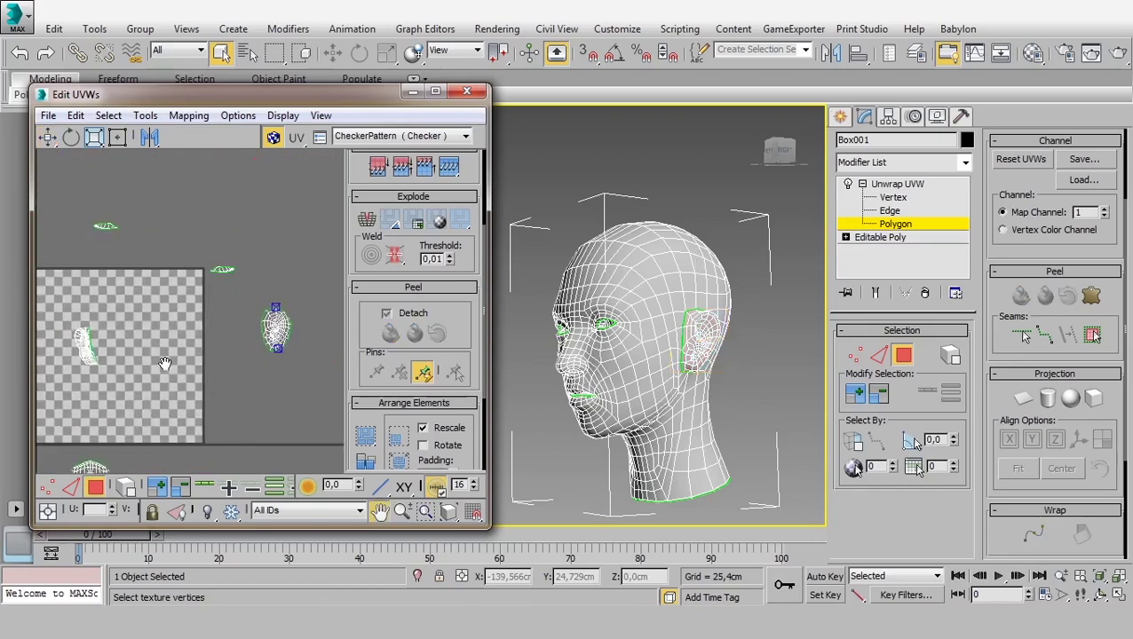
scroll(262, 340, "up", 2)
scroll(262, 286, "up", 2)
key("ctrl+a")
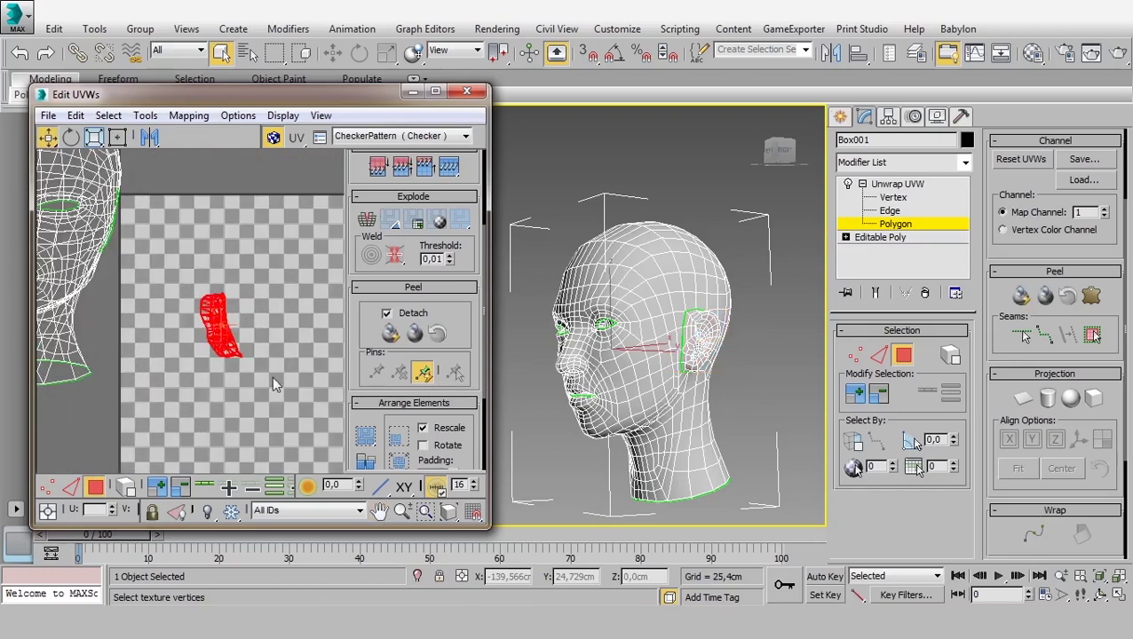
left_click(415, 334)
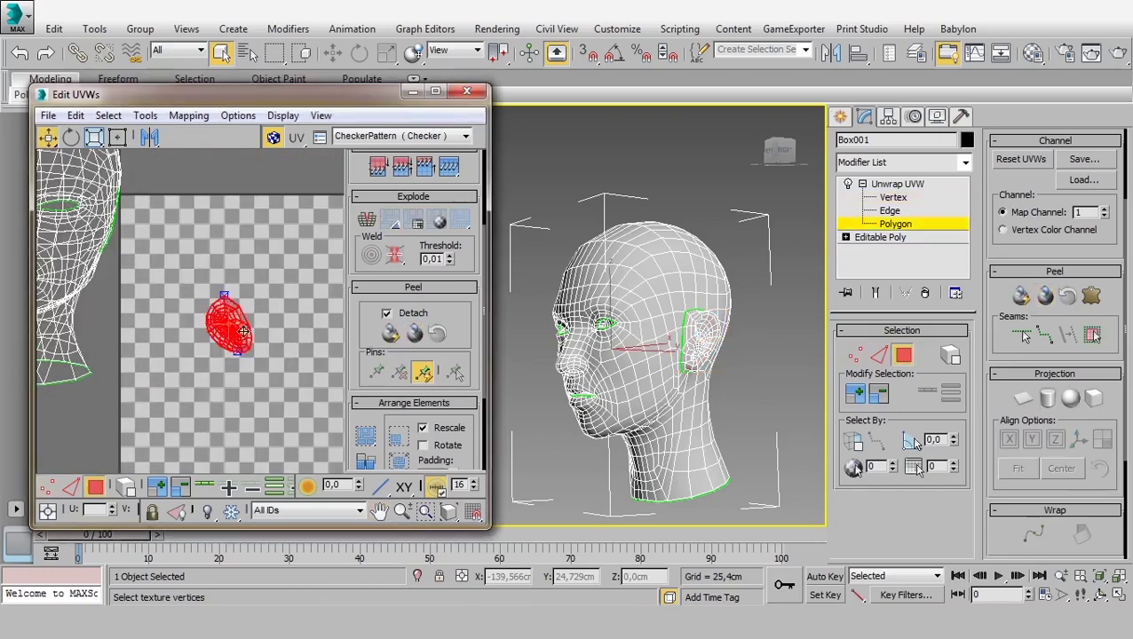
- Select the eye's small UV shell
scroll(242, 331, "up", 4)
scroll(242, 332, "up", 5)
scroll(204, 346, "down", 3)
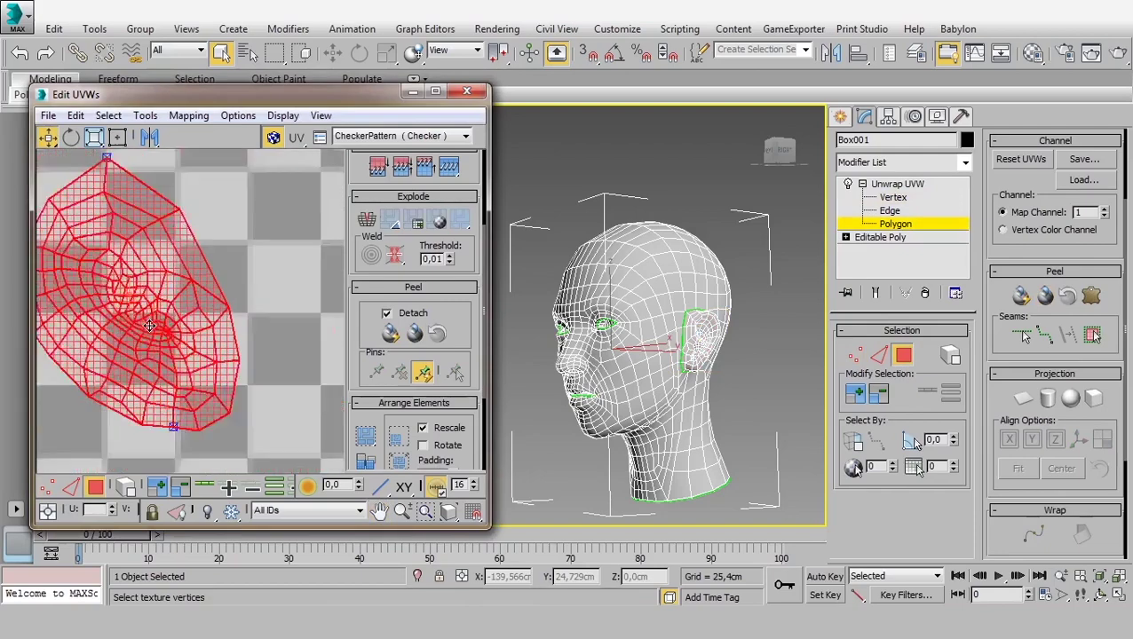
scroll(205, 346, "down", 4)
scroll(188, 304, "up", 2)
scroll(187, 303, "up", 1)
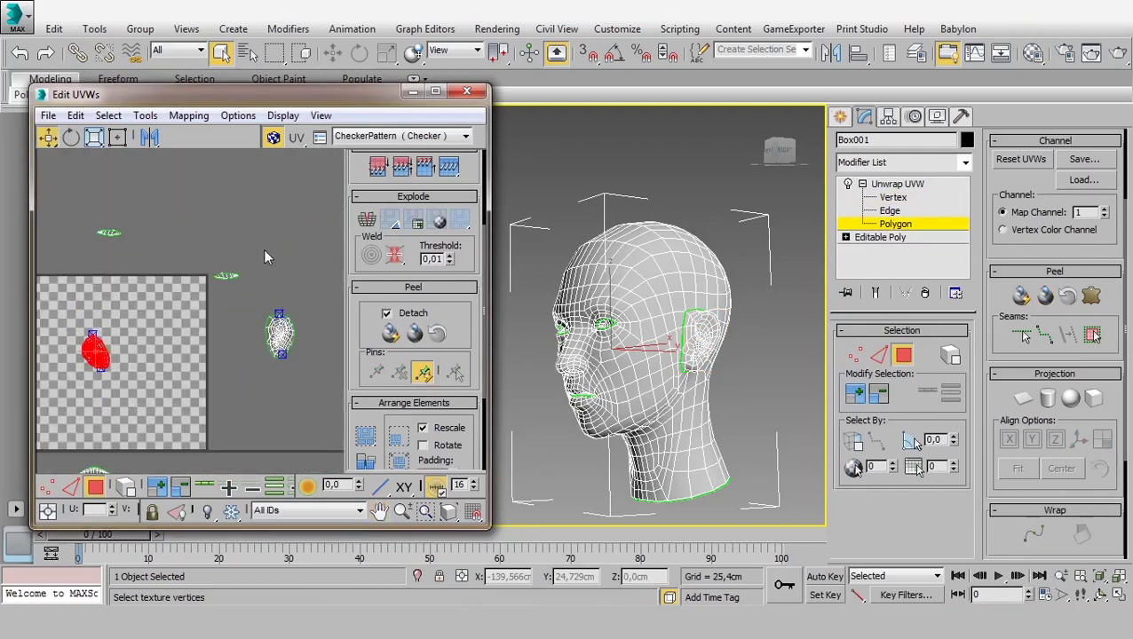
left_click(226, 275)
scroll(255, 287, "up", 3)
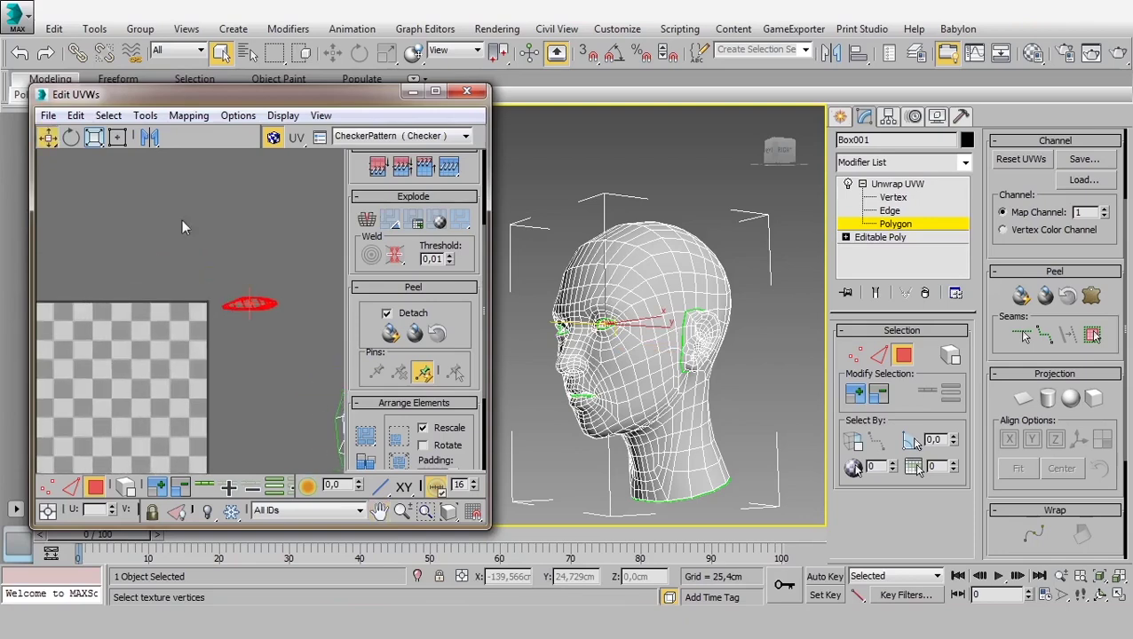
- Open the Relax Tool set to Relax by Polygon Angles, trial-relax the eye shell, then undo it
left_click(147, 116)
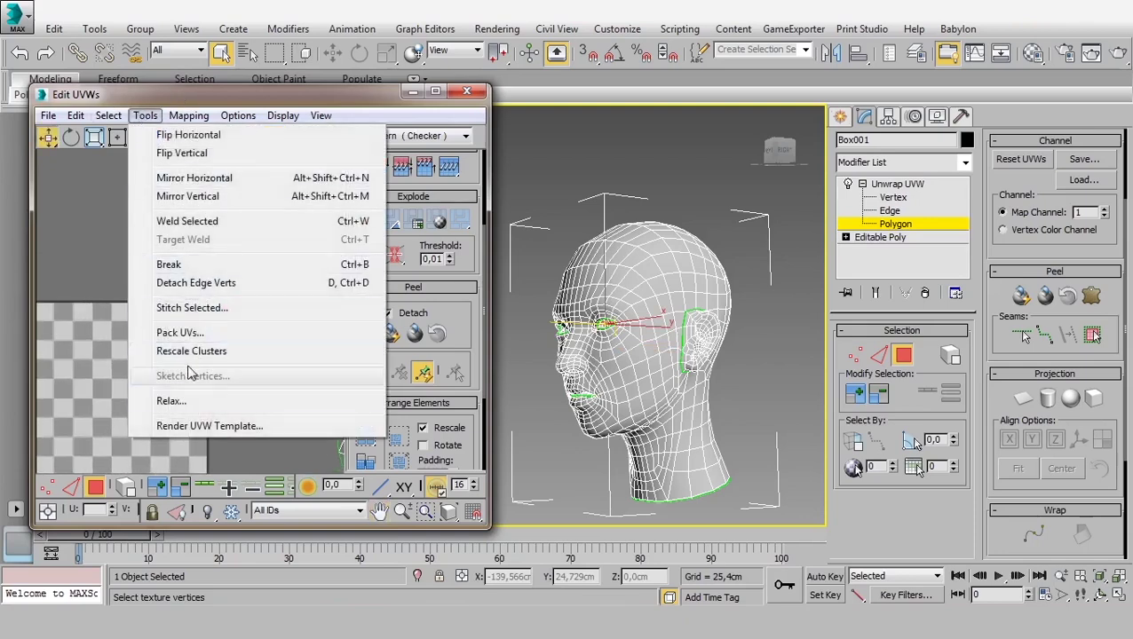
left_click(182, 401)
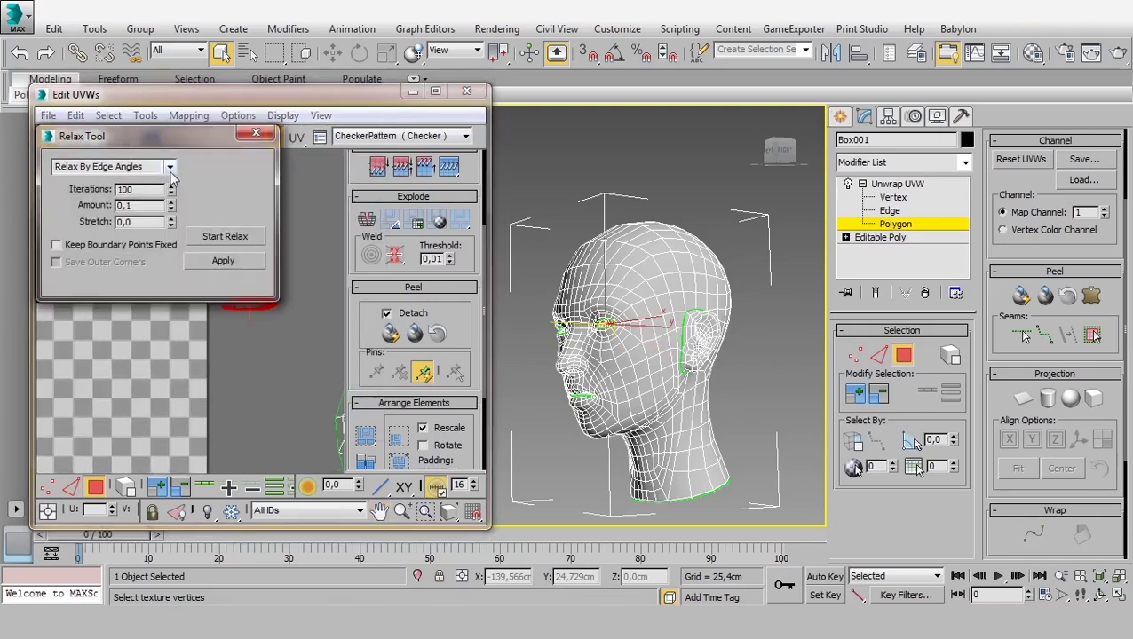
left_click(169, 167)
left_click(124, 180)
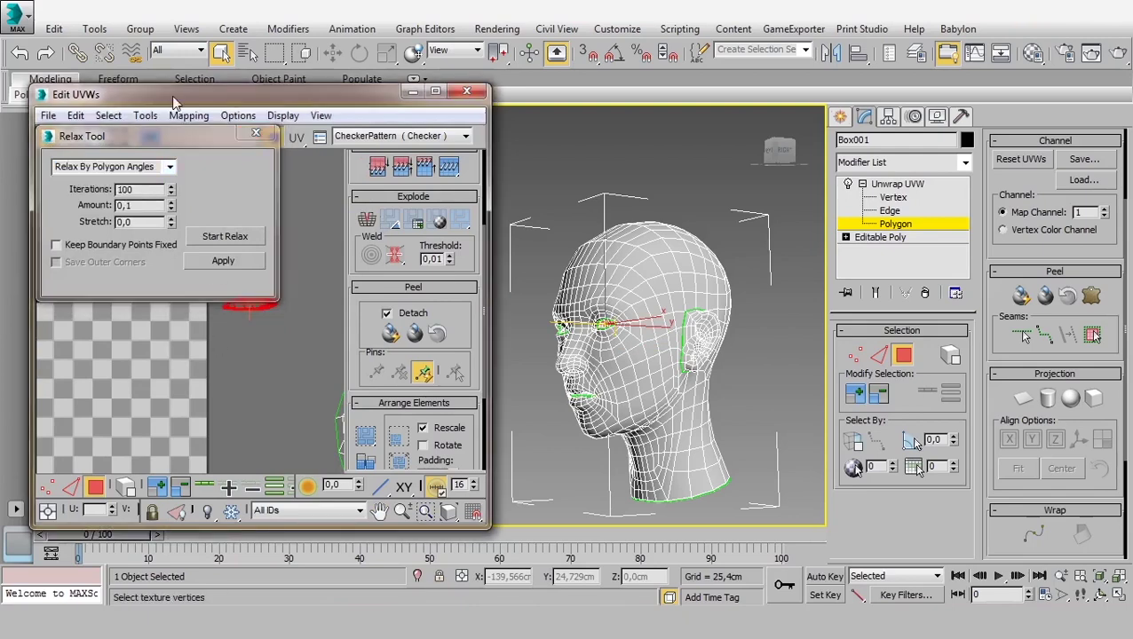
left_click_drag(163, 140, 611, 147)
left_click(675, 246)
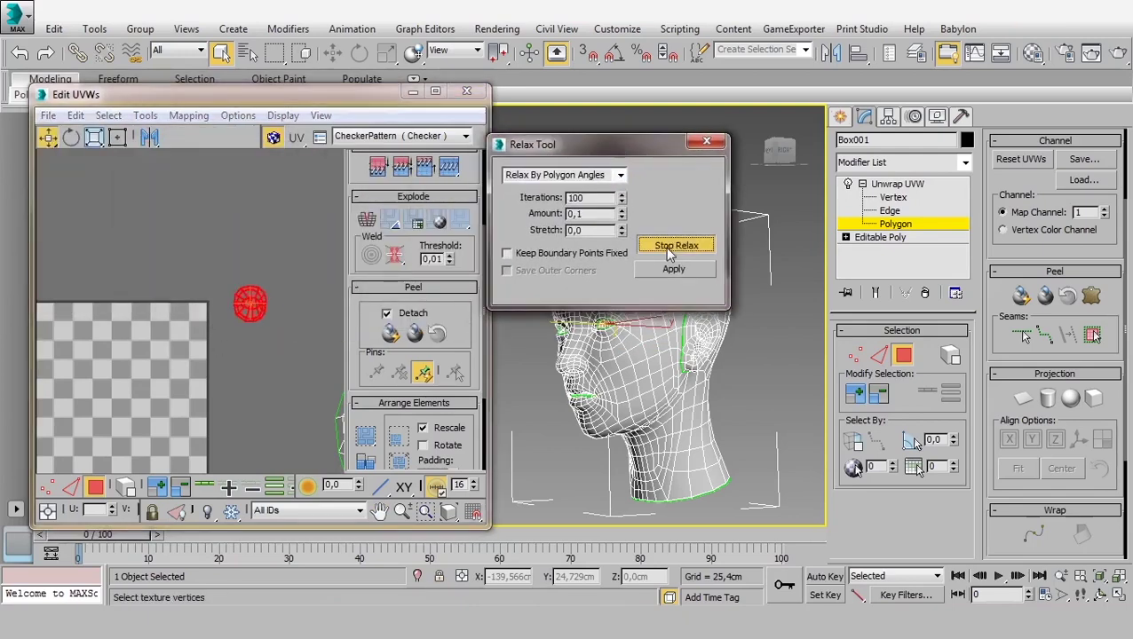
left_click(672, 249)
key("ctrl+z")
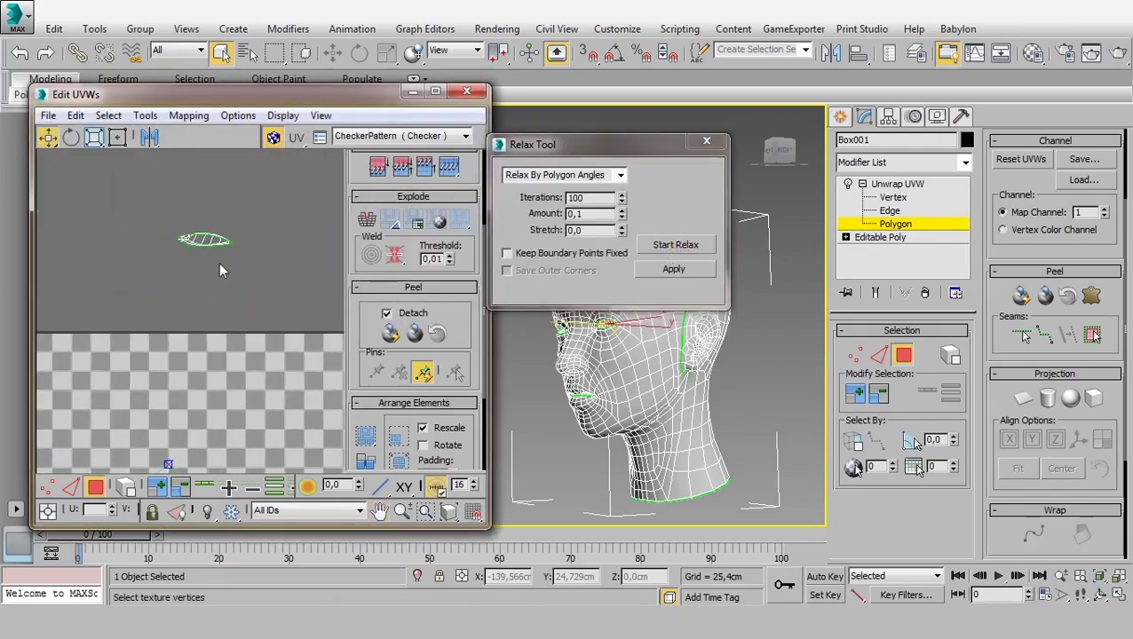
- Relax the small round UV shell until it is evenly rounded
left_click_drag(110, 287, 110, 288)
left_click(675, 245)
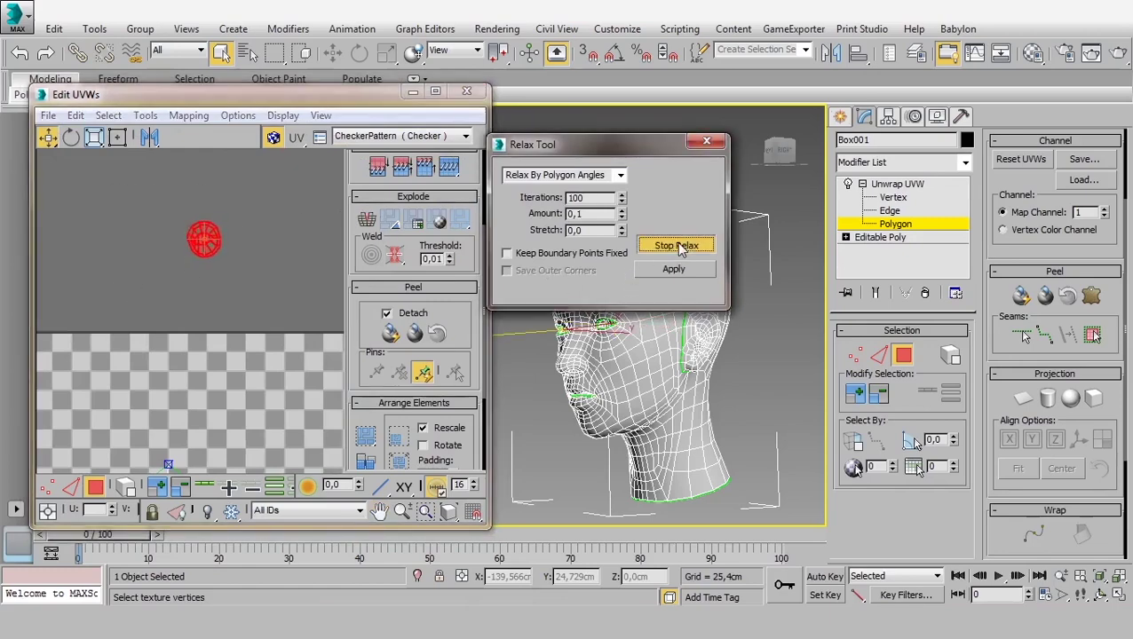
left_click(675, 244)
scroll(180, 268, "down", 1)
scroll(182, 275, "down", 3)
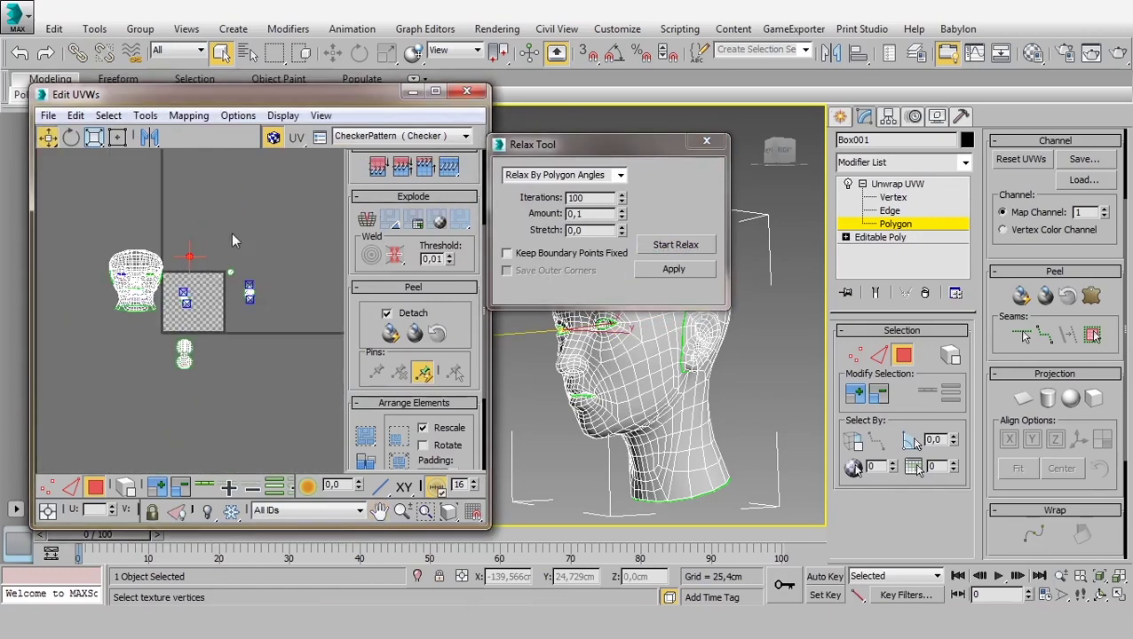
- Move the small ear and eye shells up beside the head shell and close the Relax Tool
left_click(174, 397)
left_click(285, 230)
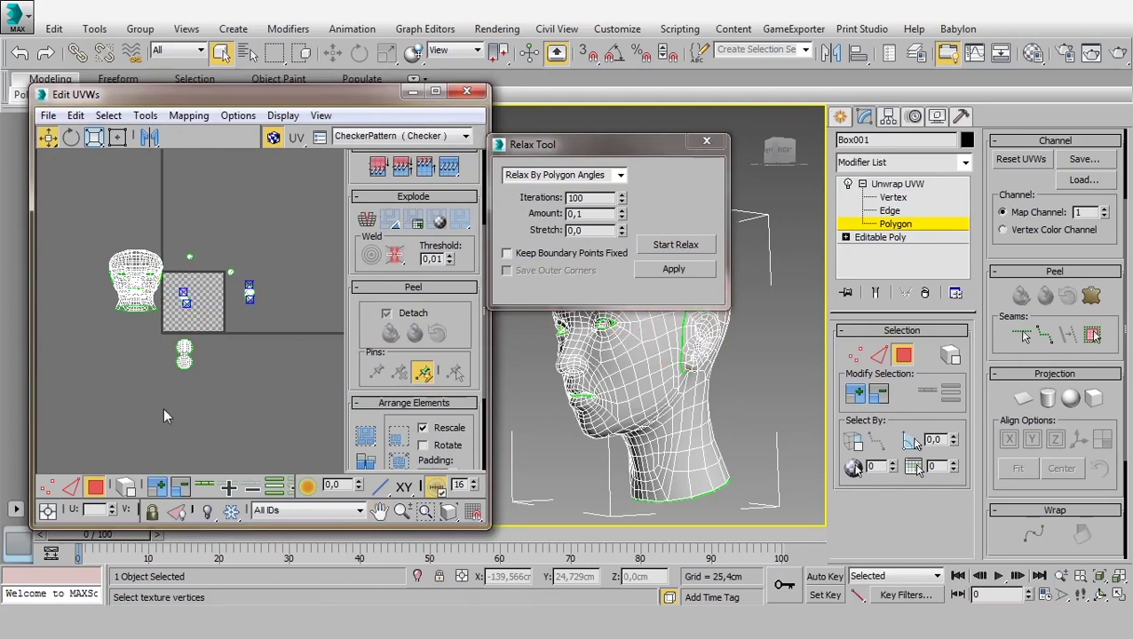
mouse_move(163, 411)
left_mouse_down()
mouse_move(206, 270)
mouse_move(64, 357)
left_mouse_up()
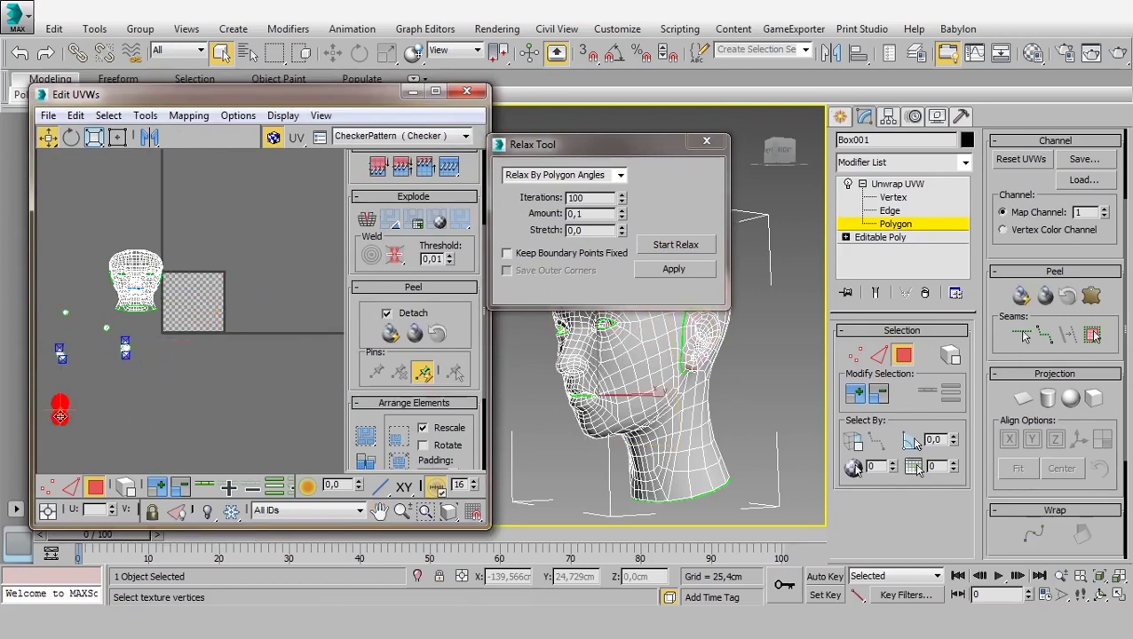
left_click_drag(59, 409, 86, 364)
left_click(180, 278)
left_click(149, 265)
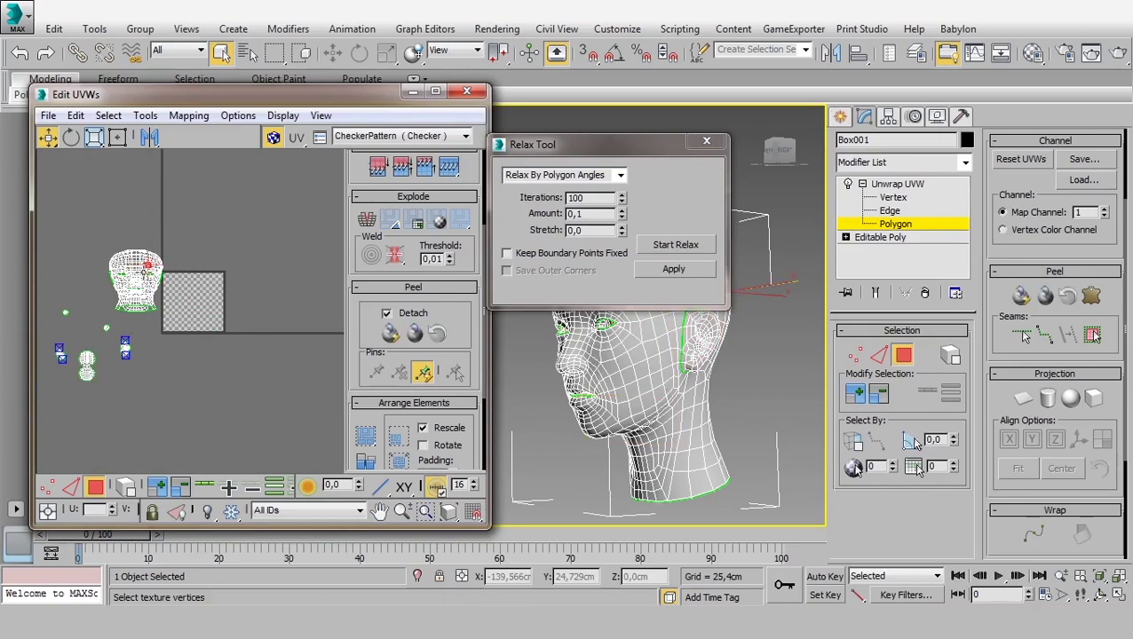
left_click(707, 140)
mouse_move(618, 340)
middle_mouse_down("alt")
mouse_move(641, 384)
mouse_move(601, 384)
mouse_move(675, 296)
middle_mouse_up("alt")
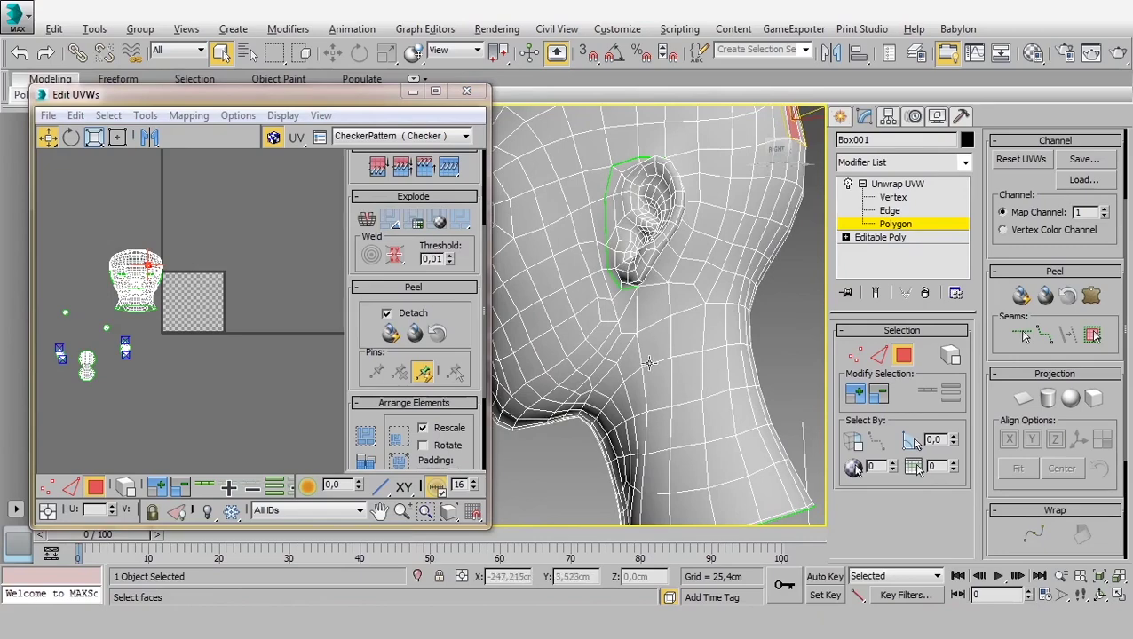
scroll(649, 362, "down", 2)
scroll(657, 365, "down", 4)
scroll(675, 373, "down", 3)
scroll(699, 382, "up", 2)
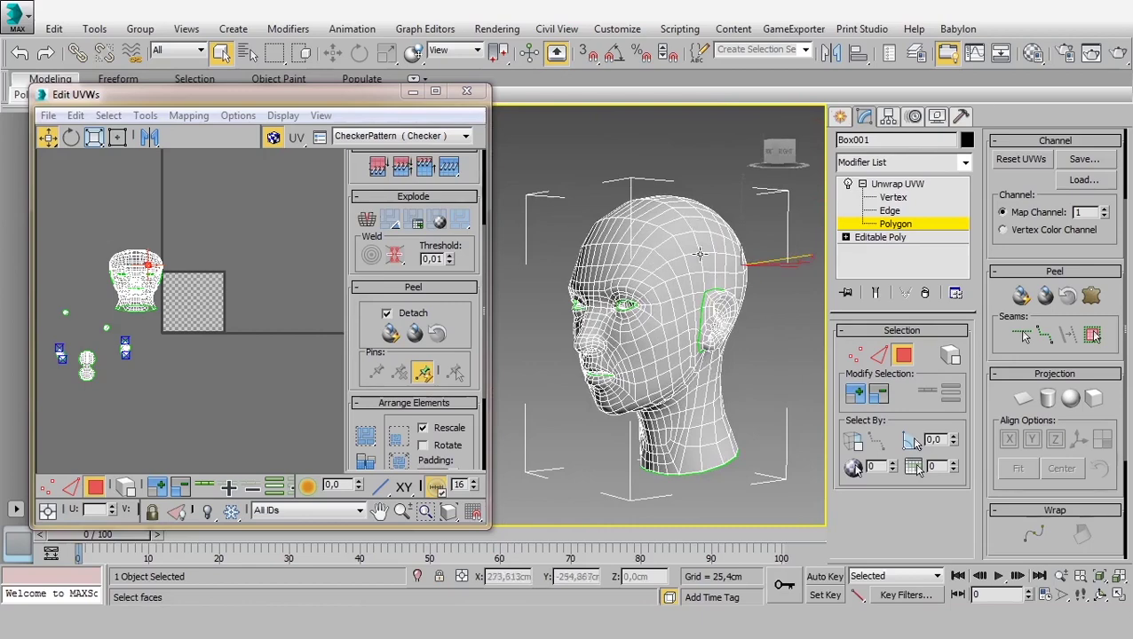
mouse_move(651, 290)
middle_mouse_down("alt")
mouse_move(623, 330)
mouse_move(655, 341)
middle_mouse_up("alt")
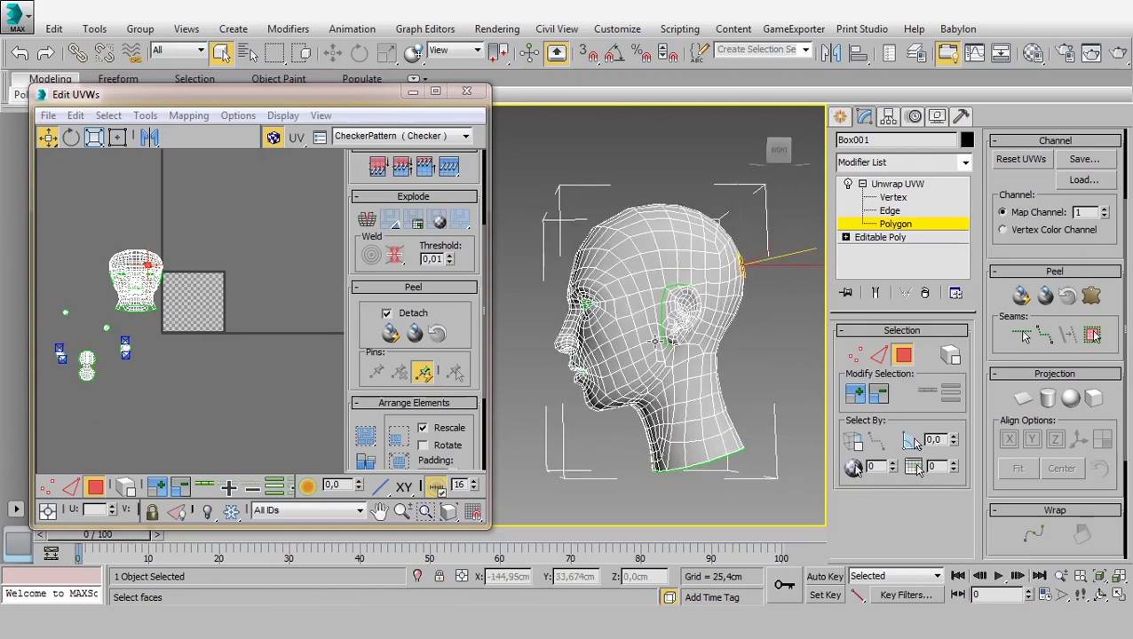
scroll(655, 341, "up", 3)
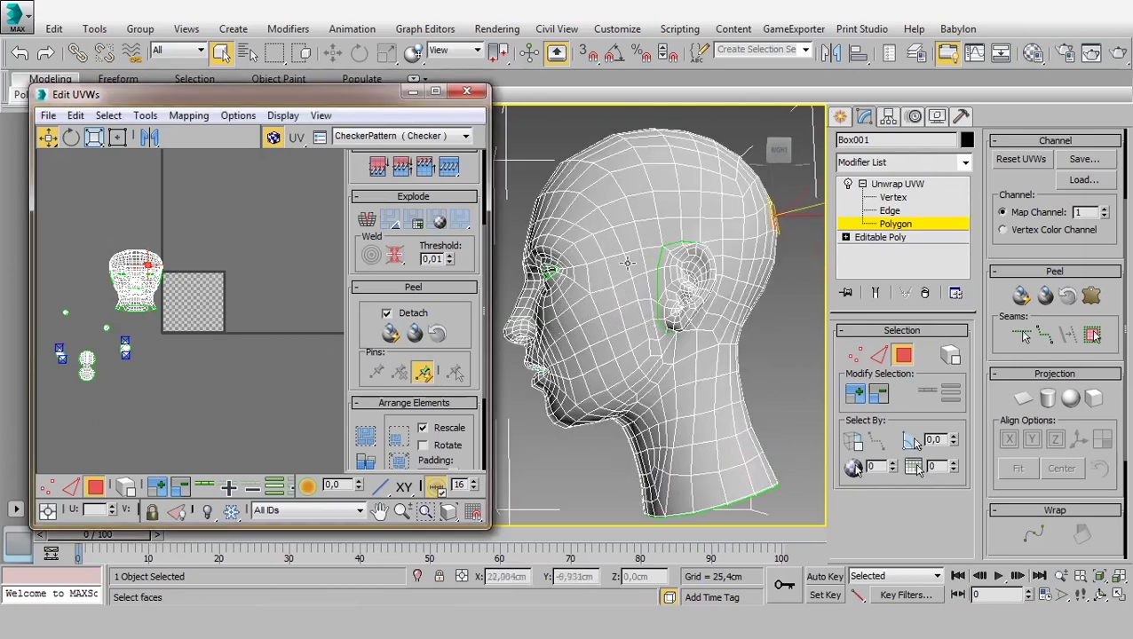
mouse_move(615, 304)
middle_mouse_down("alt")
mouse_move(697, 311)
mouse_move(613, 302)
middle_mouse_up("alt")
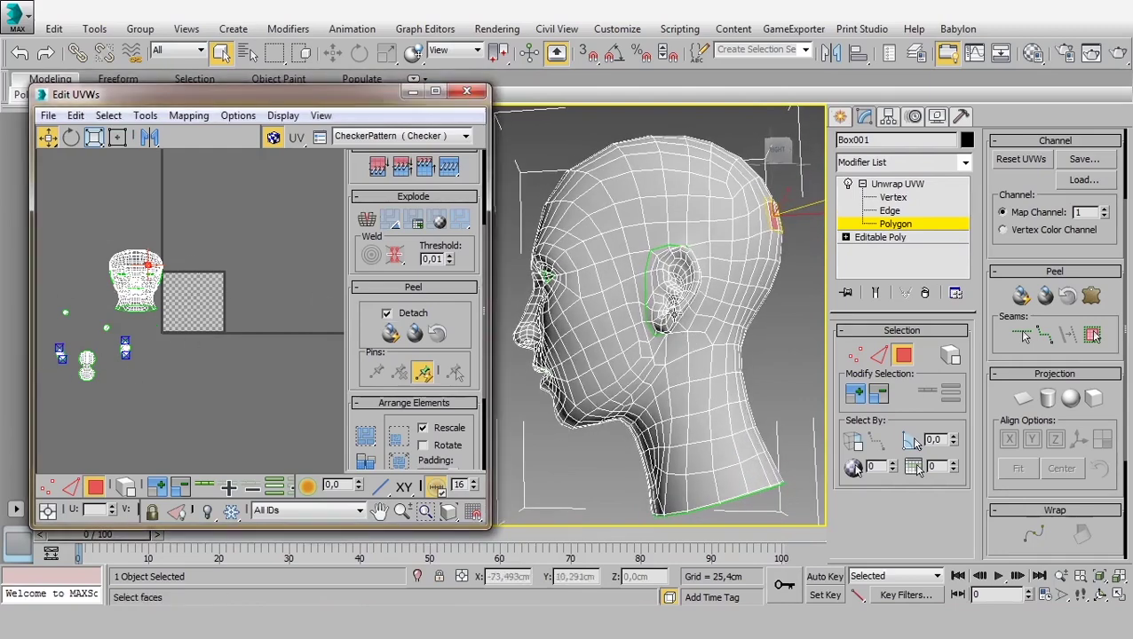
scroll(655, 397, "up", 2)
scroll(655, 396, "up", 2)
scroll(655, 396, "up", 1)
middle_click_drag(654, 394, 654, 400, "alt")
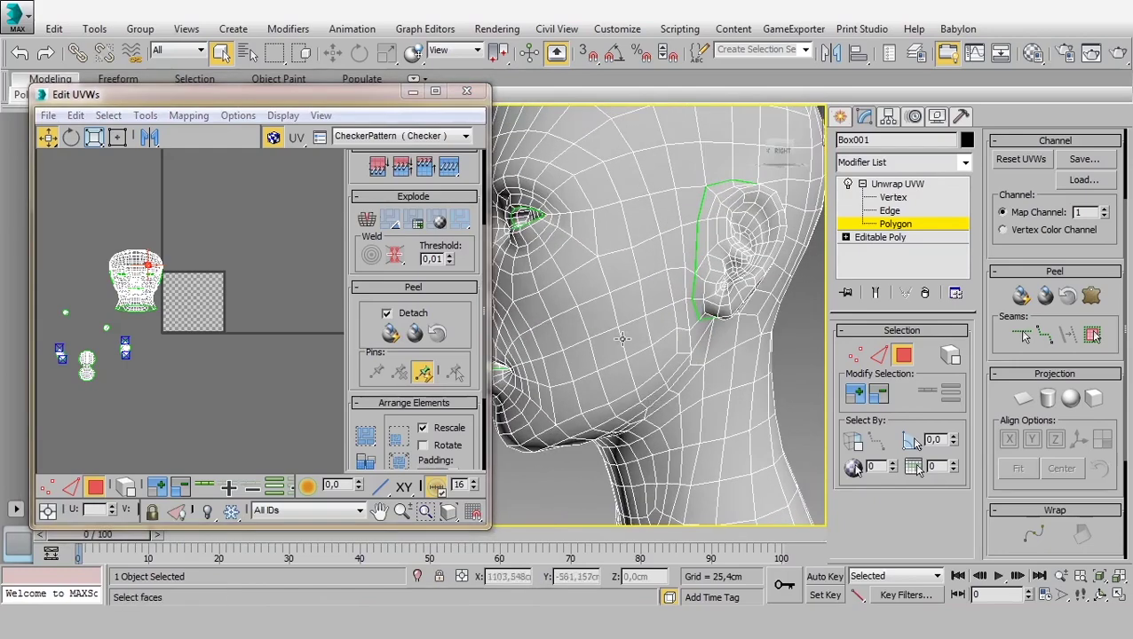
scroll(681, 284, "down", 3)
middle_click_drag(684, 283, 889, 213, "alt")
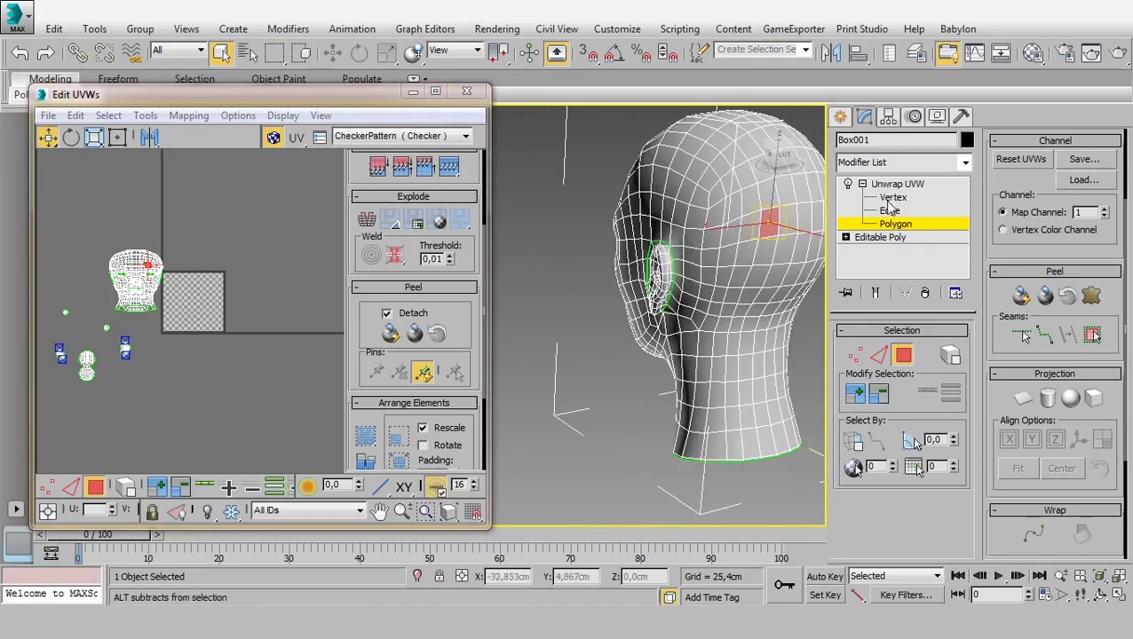
- In Edge mode, select the forehead edge loop and Break the UVs along it
left_click(890, 212)
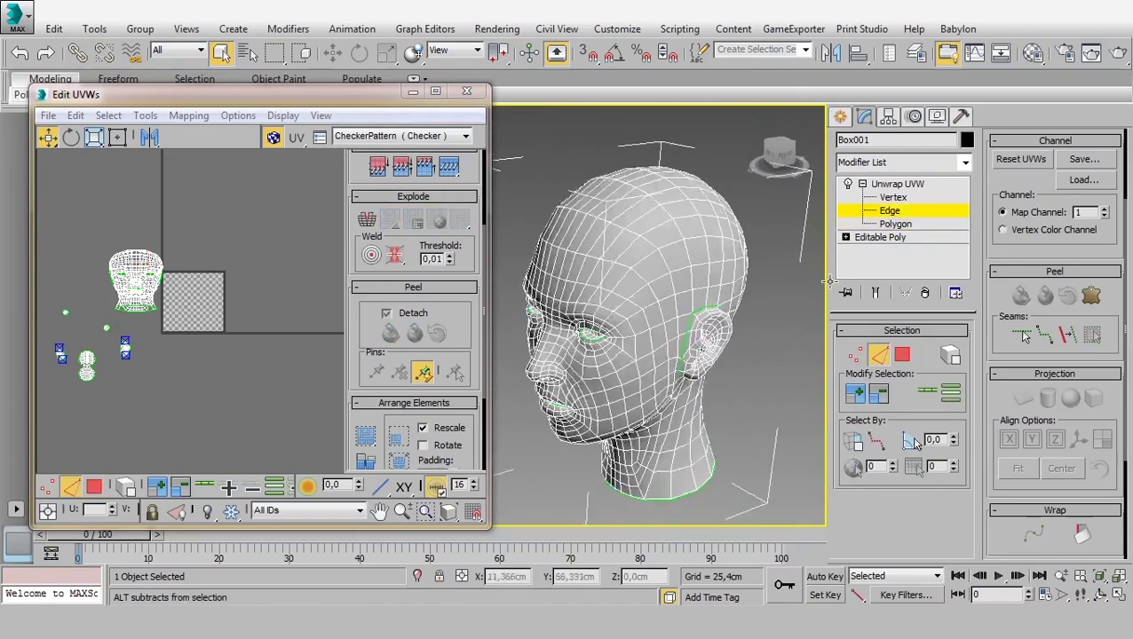
mouse_move(684, 262)
middle_mouse_down("alt")
mouse_move(614, 243)
mouse_move(786, 272)
middle_mouse_up("alt")
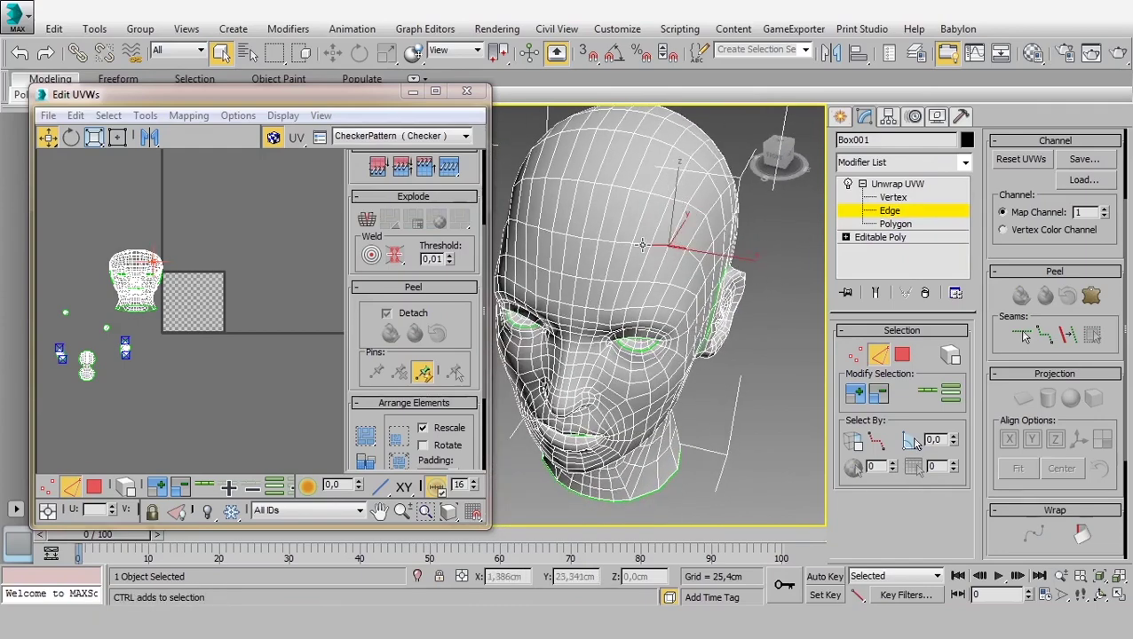
mouse_move(642, 246)
middle_mouse_down("alt")
mouse_move(612, 267)
mouse_move(543, 228)
mouse_move(536, 243)
middle_mouse_up("alt")
left_click(552, 247, "ctrl")
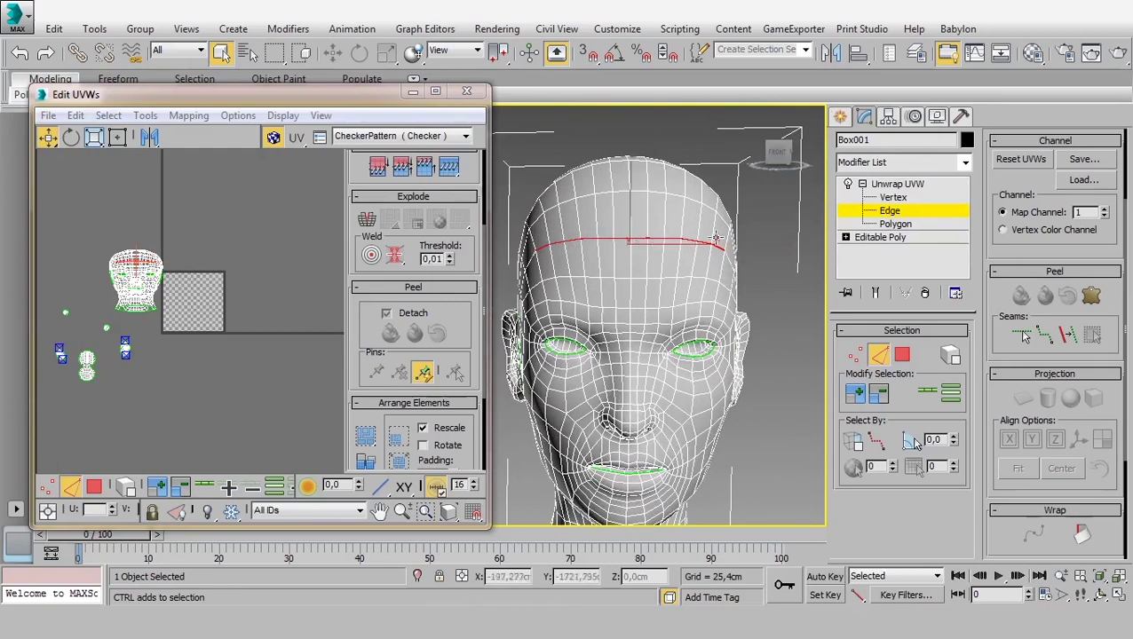
right_click(130, 267)
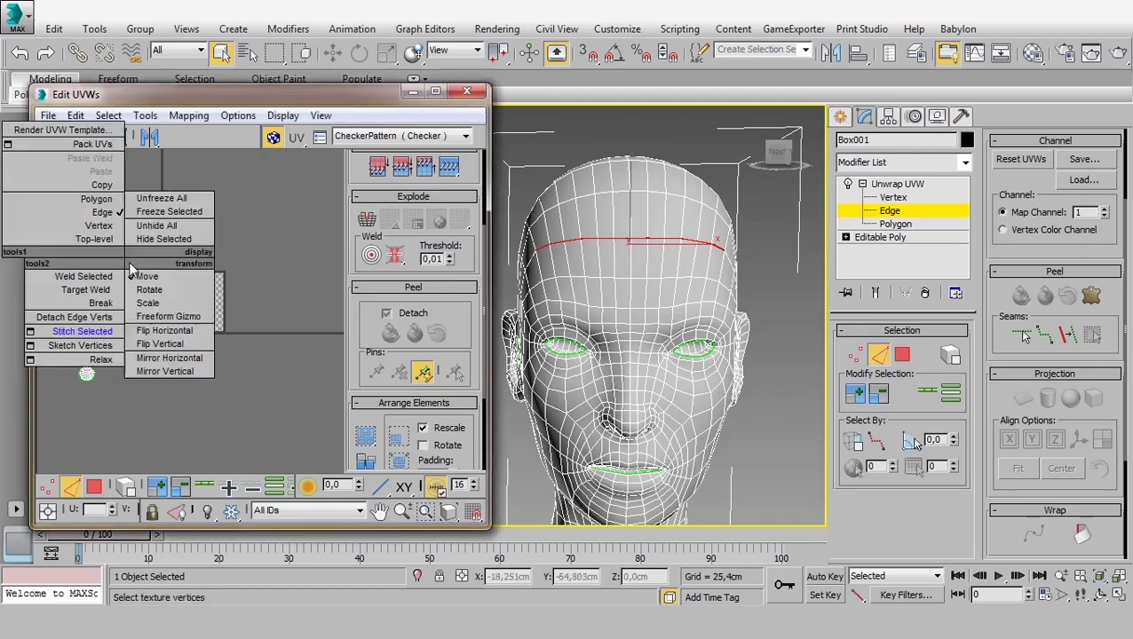
left_click(75, 328)
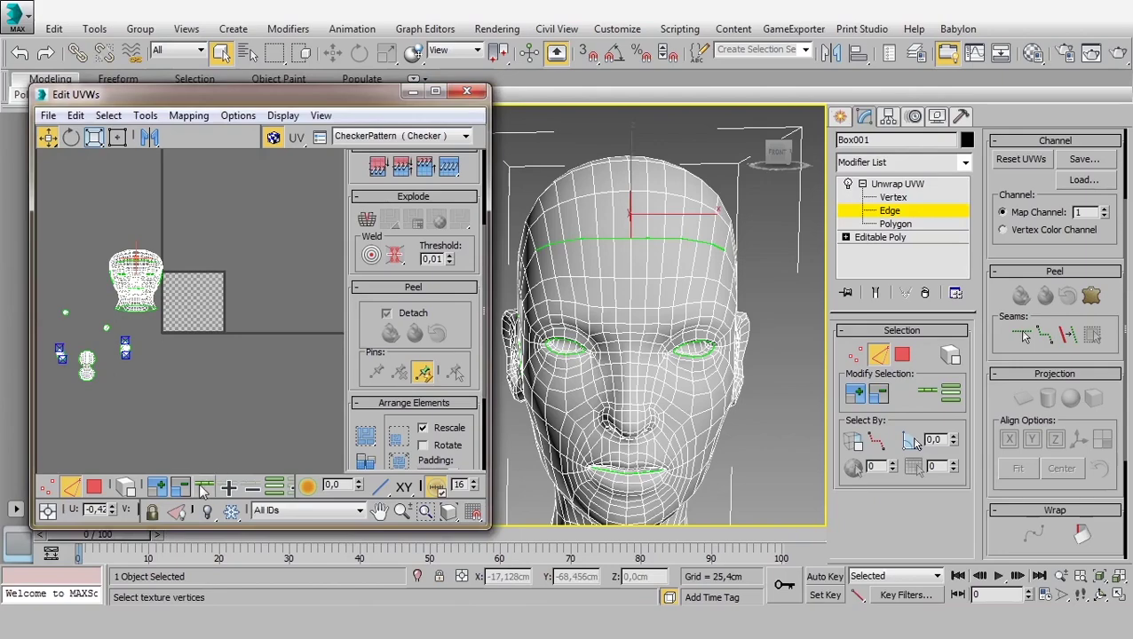
- Break the UVs along the edge loop running down the back of the head
middle_click_drag(609, 405, 493, 408, "alt")
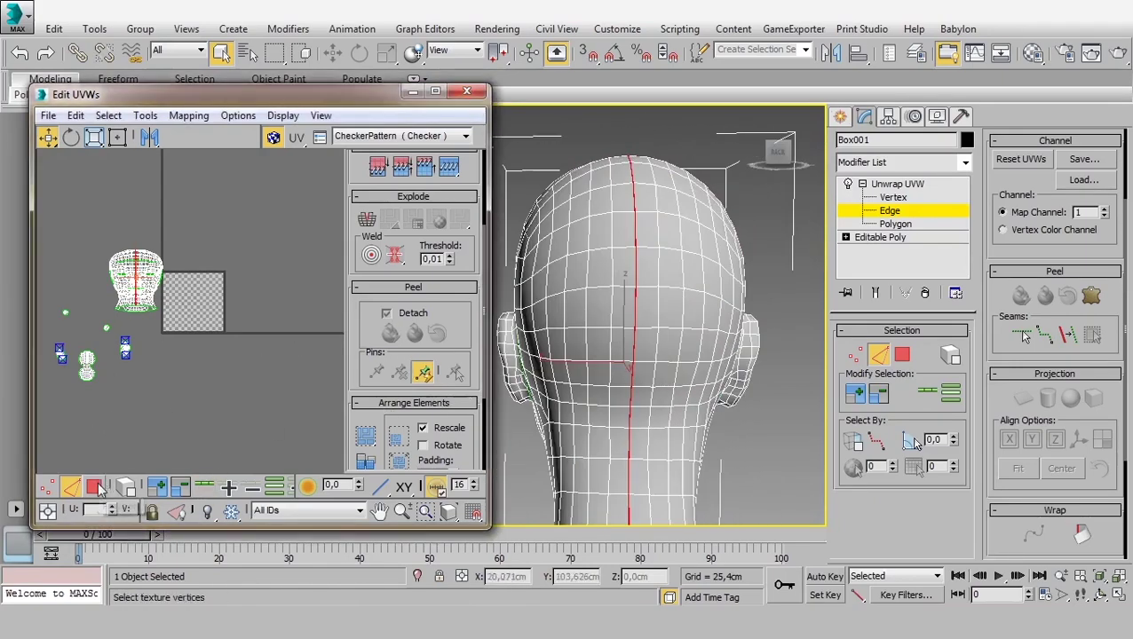
right_click(138, 283)
left_click(88, 331)
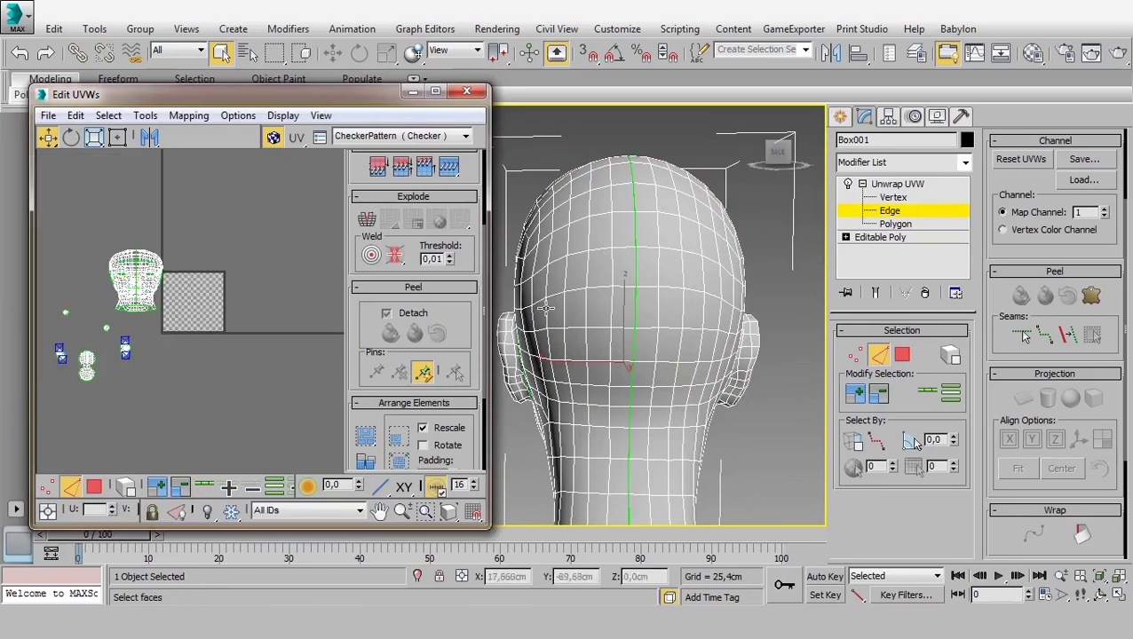
mouse_move(546, 308)
middle_mouse_down("alt")
mouse_move(626, 360)
mouse_move(675, 364)
middle_mouse_up("alt")
scroll(220, 329, "down", 2)
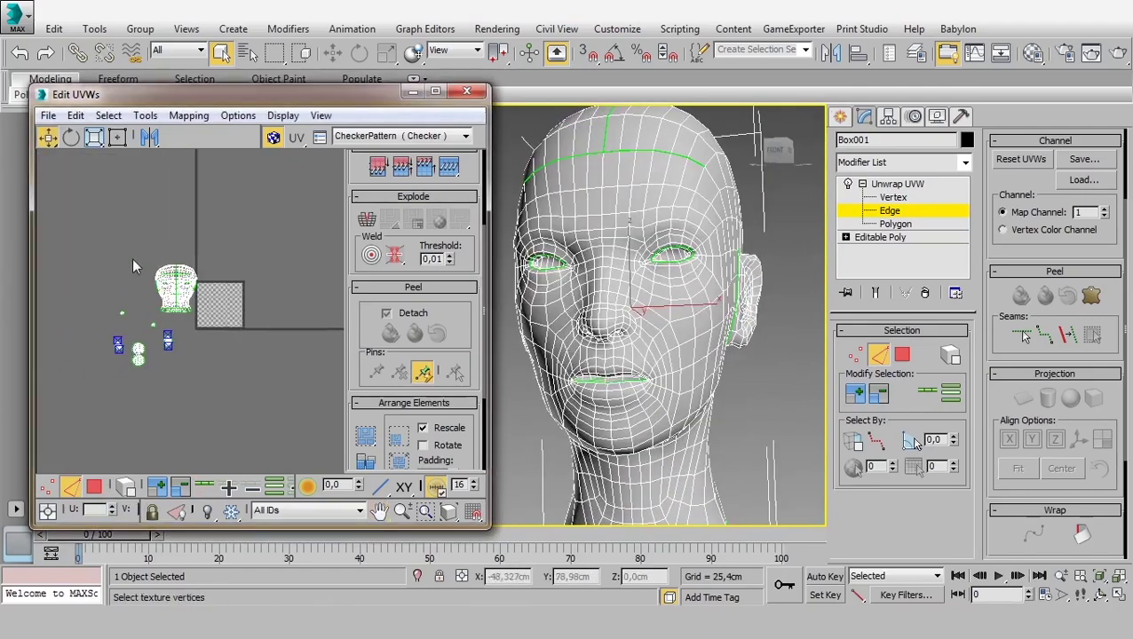
scroll(132, 266, "up", 2)
right_click(133, 267)
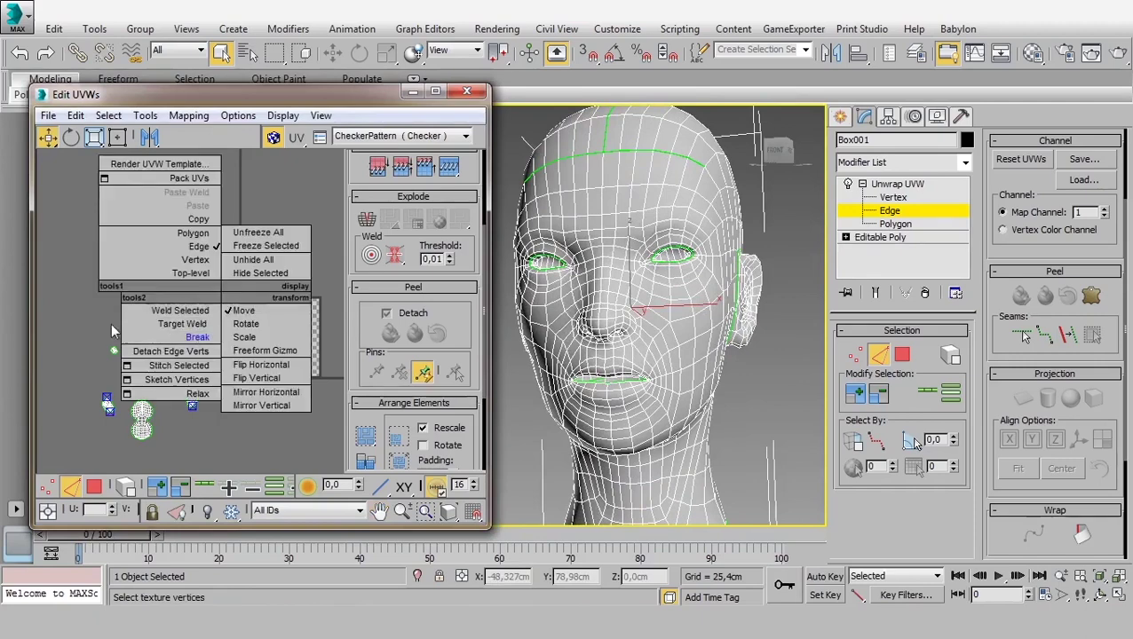
- In Polygon mode, select the head UV island and move it onto the checker square
left_click(193, 232)
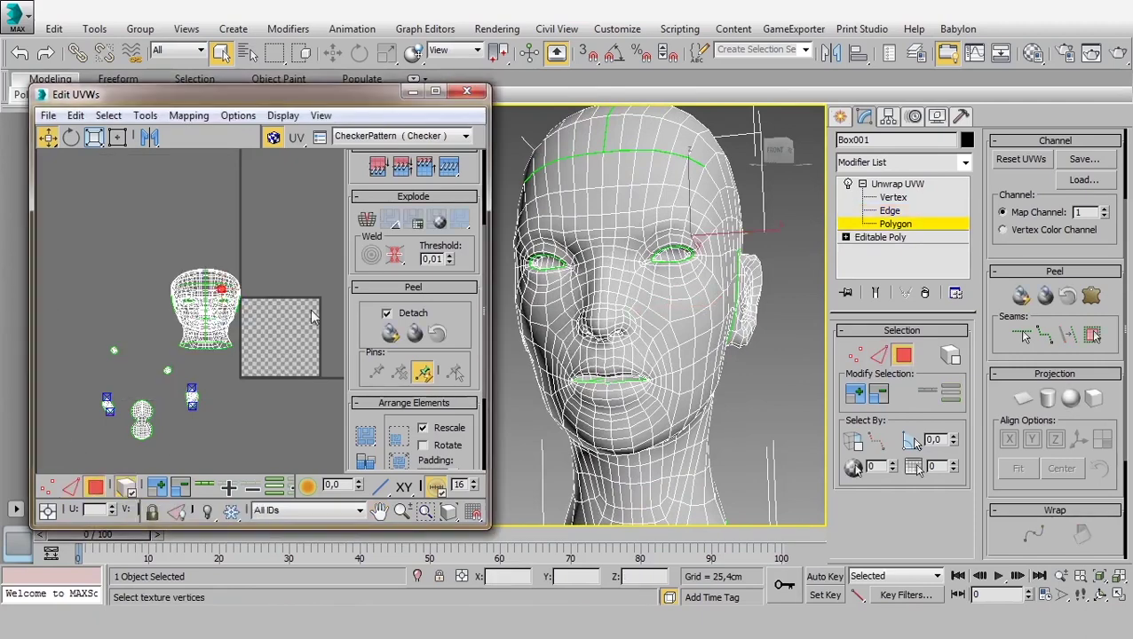
left_click(208, 296)
left_click_drag(208, 295, 302, 283)
scroll(222, 266, "up", 1)
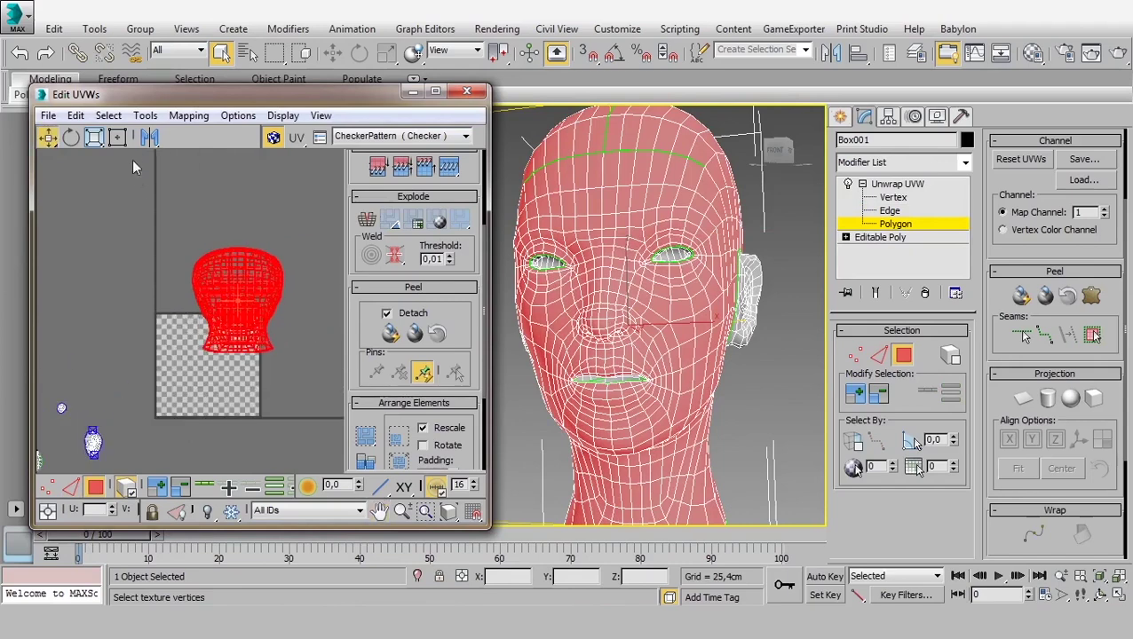
- Trial-relax the head island by Polygon Angles, close the Relax Tool, and undo the relax
left_click(145, 115)
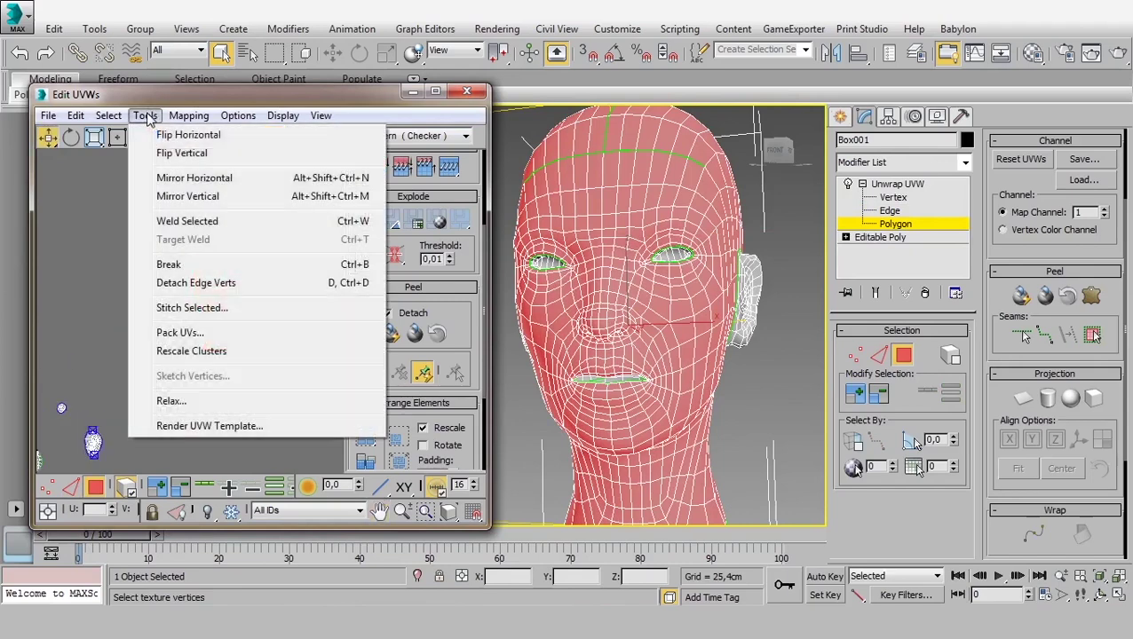
left_click(191, 401)
left_click(169, 166)
left_click(97, 179)
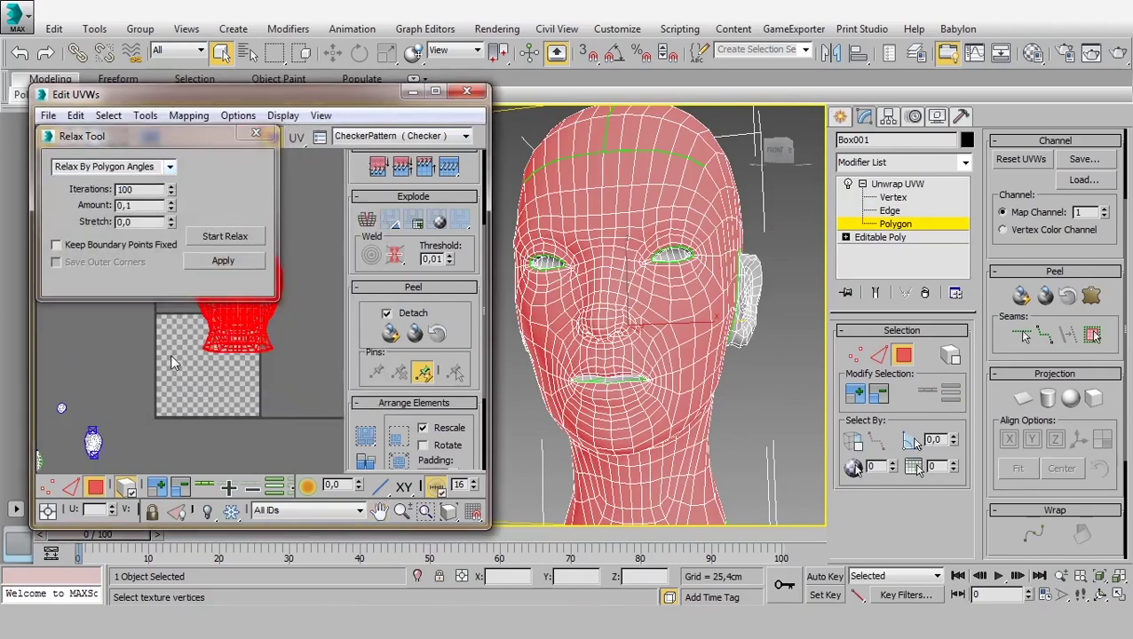
middle_click_drag(179, 359, 203, 414)
left_click(226, 237)
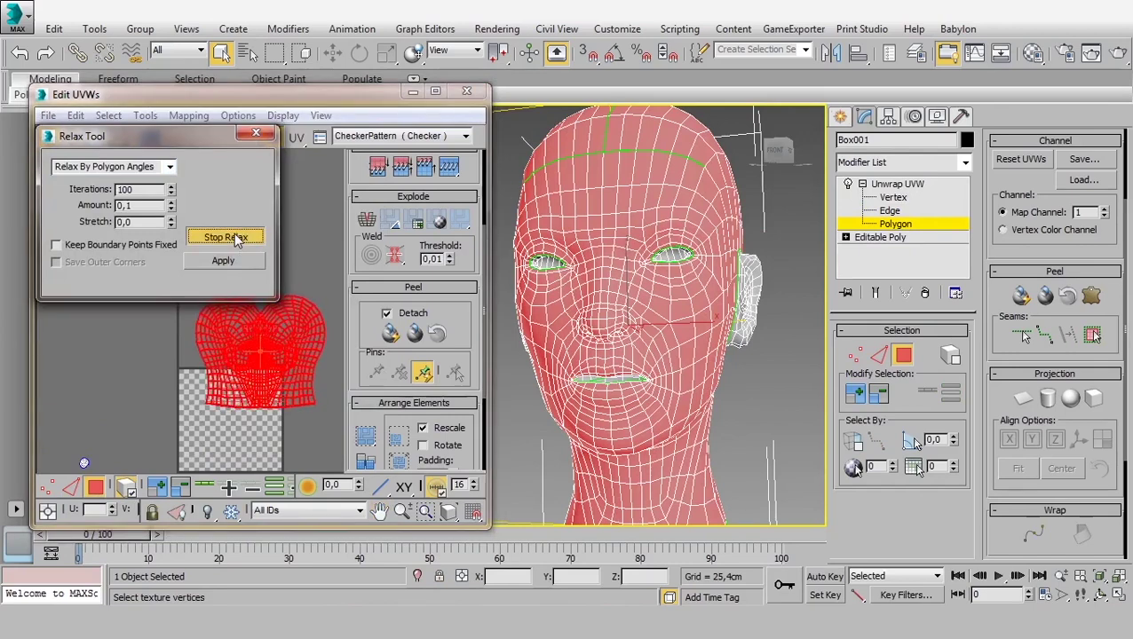
left_click(230, 237)
left_click(255, 139)
key("ctrl+z")
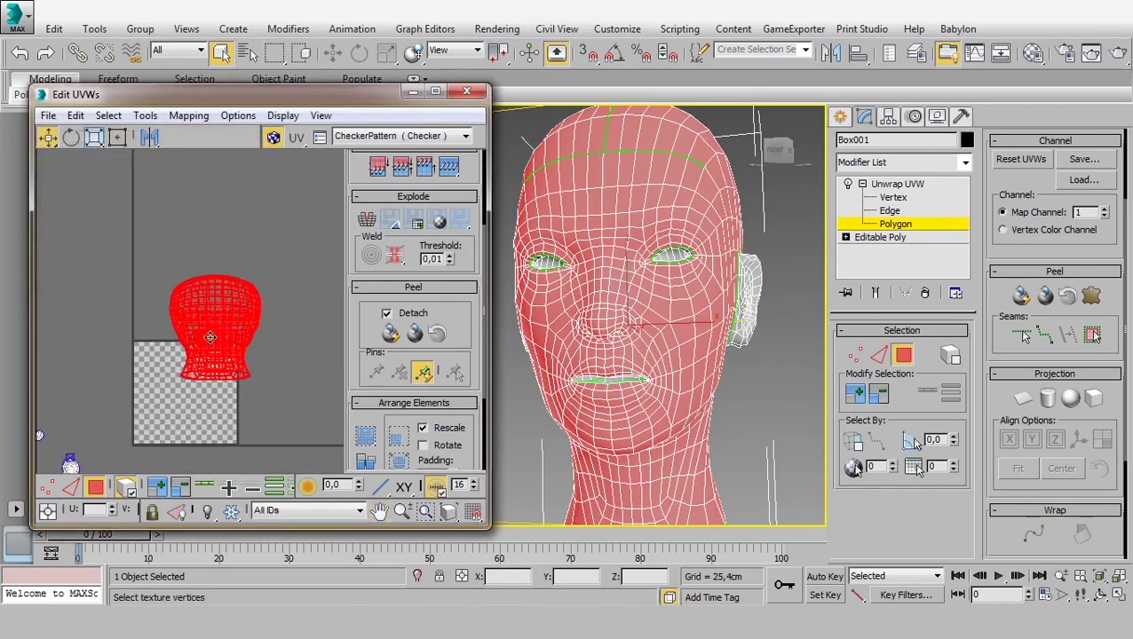
- Peel the head UVs flat along the new seams and frame the layout
left_click(417, 336)
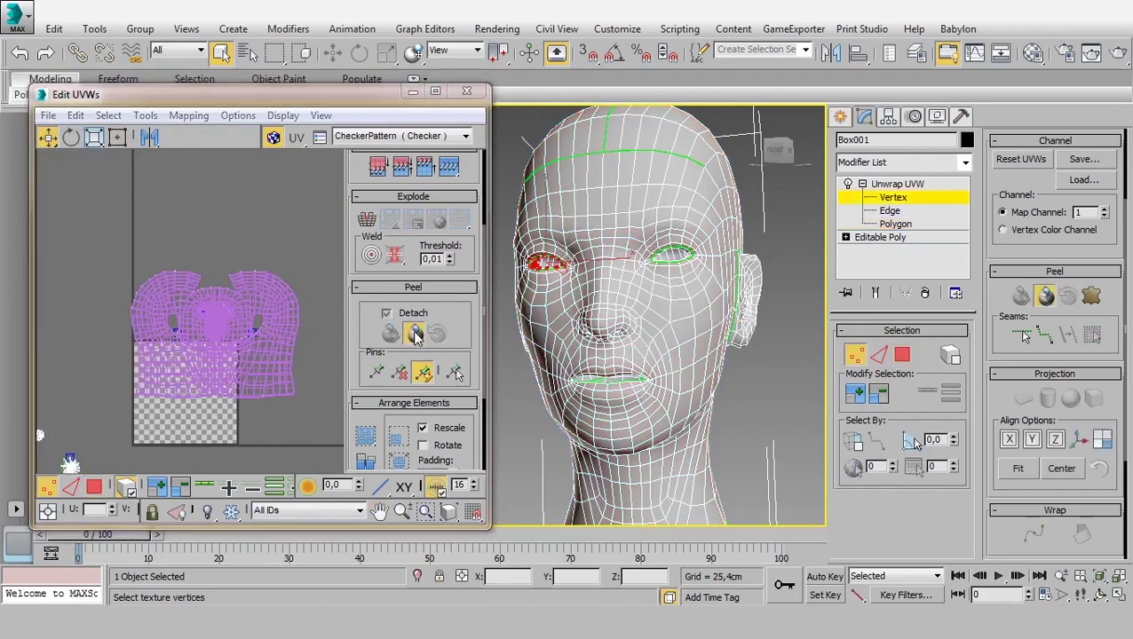
scroll(200, 311, "up", 3)
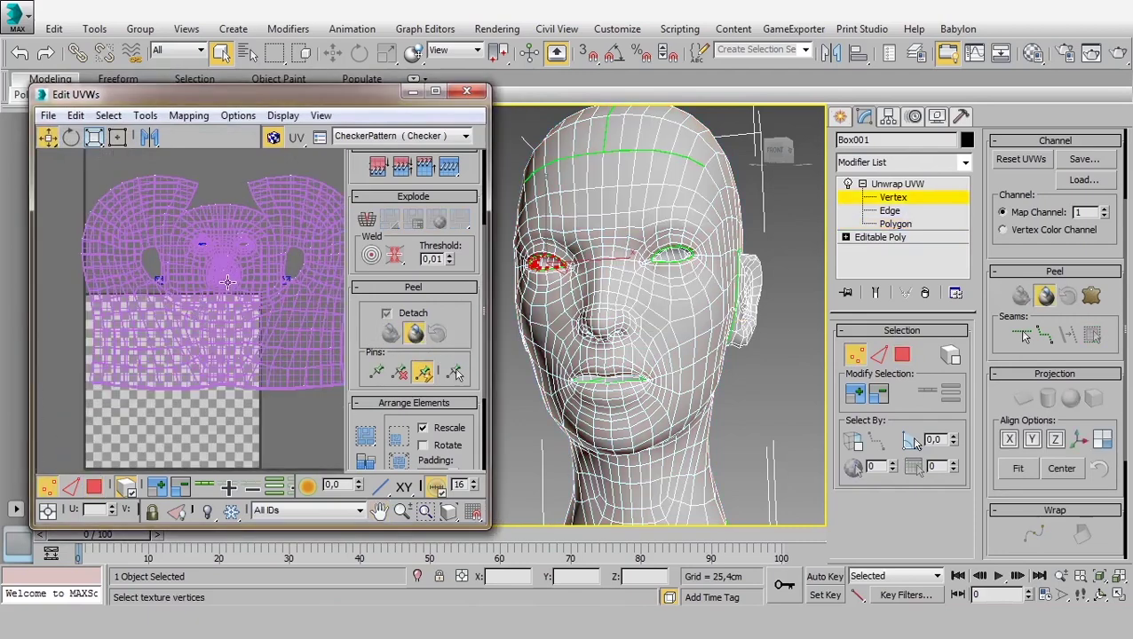
middle_click_drag(228, 293, 233, 332)
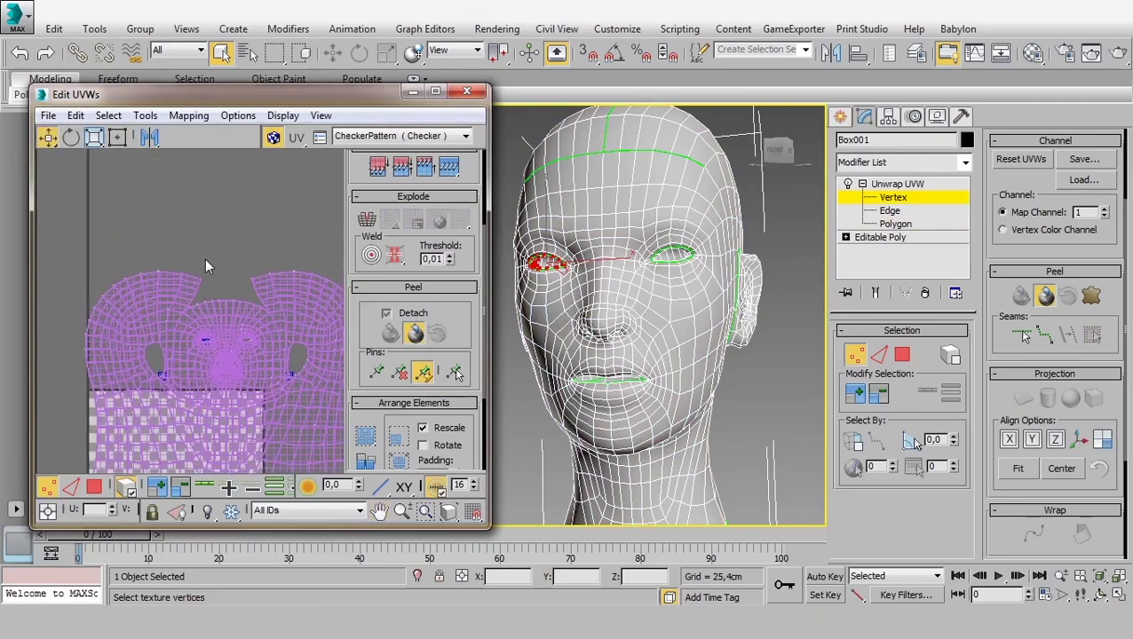
scroll(204, 259, "down", 2)
scroll(205, 258, "up", 3)
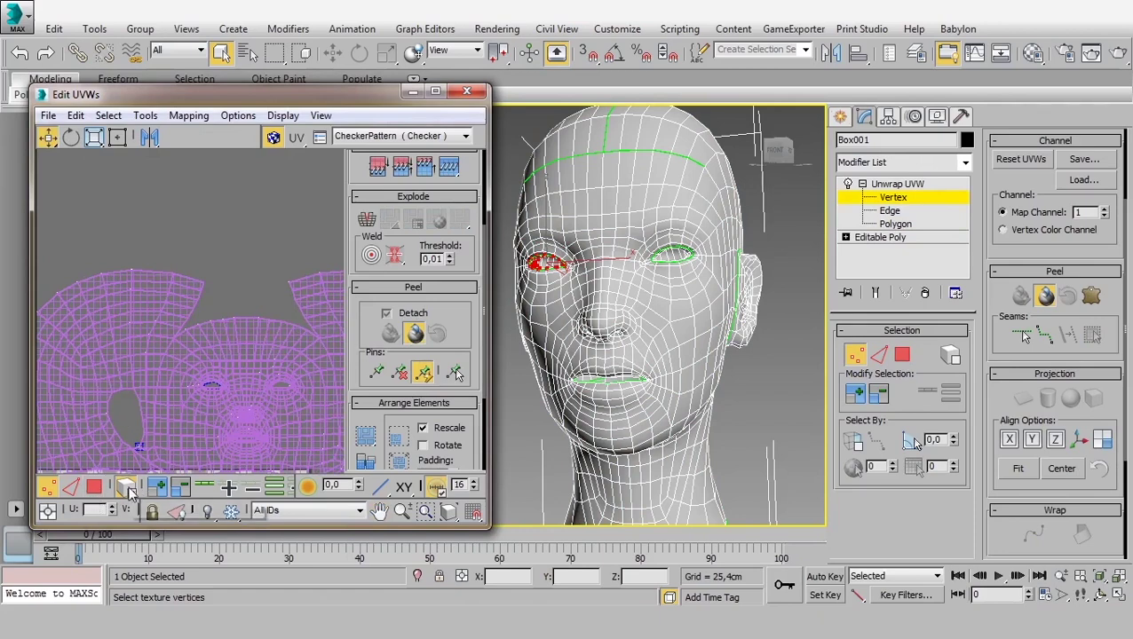
- Deselect the eye vertices and drag the head shell's top vertices upward
left_click(210, 274)
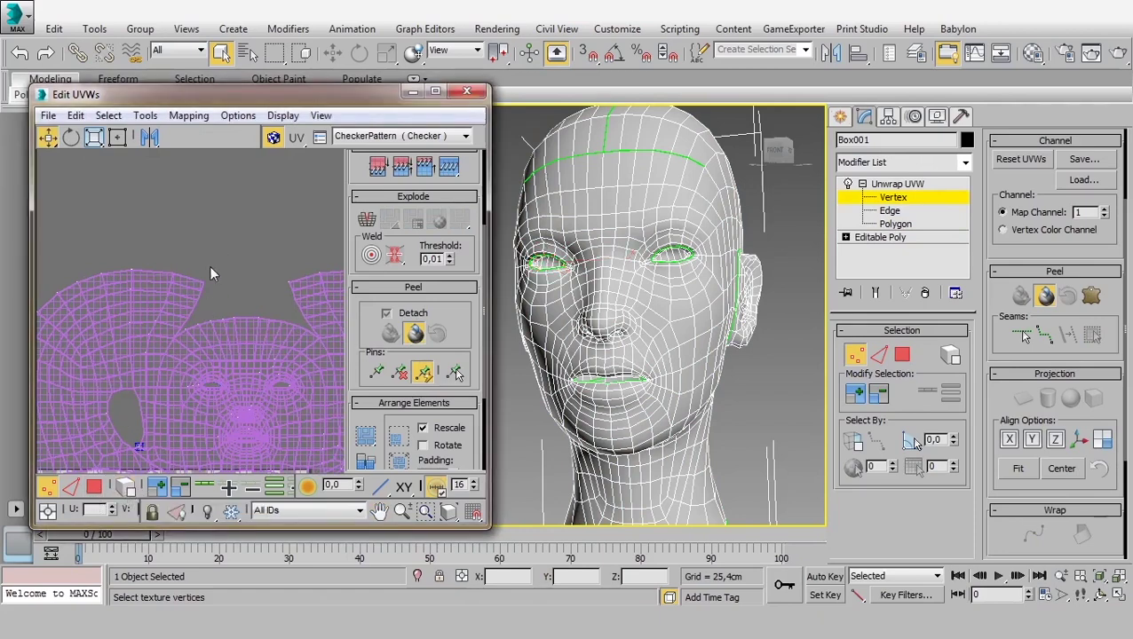
left_click_drag(204, 279, 199, 253)
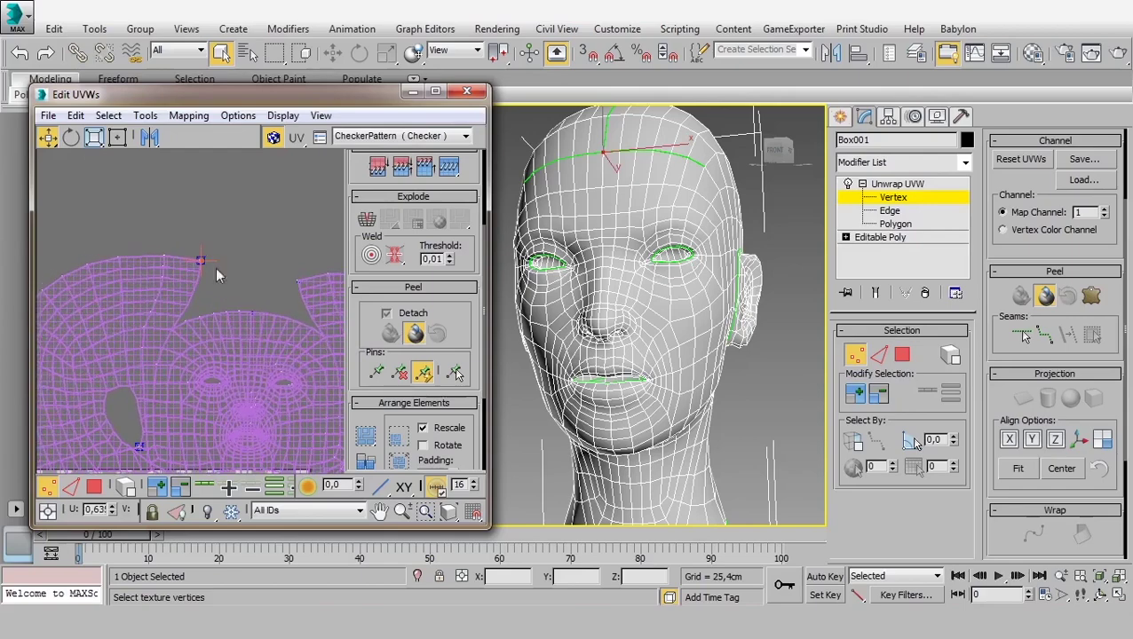
middle_click_drag(207, 261, 169, 264)
left_click_drag(258, 274, 262, 255)
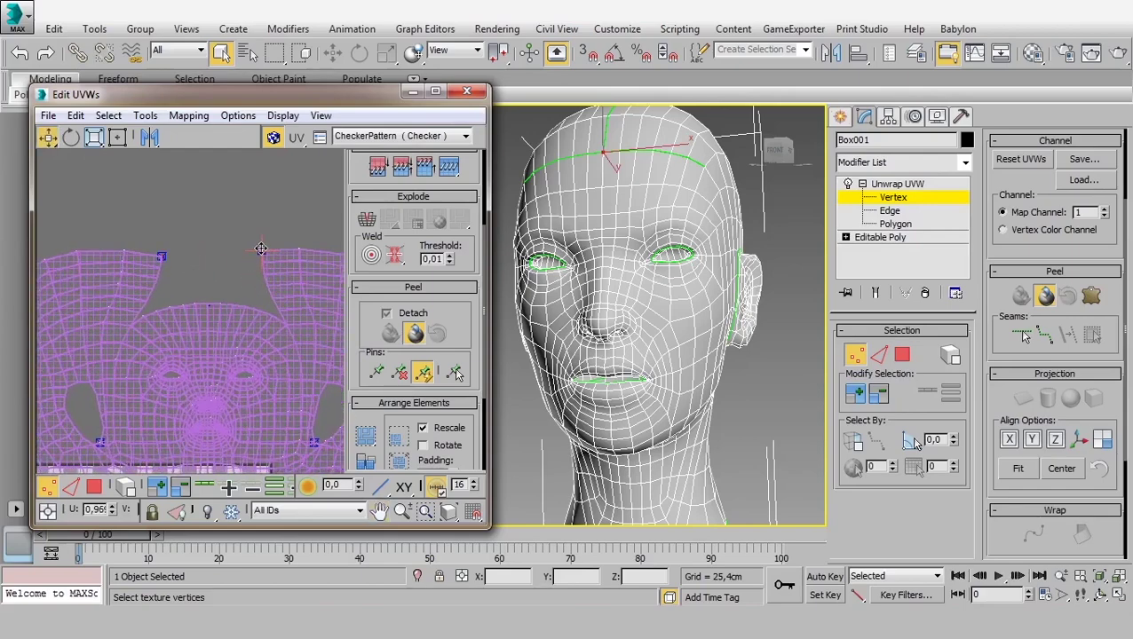
left_click_drag(161, 258, 156, 254)
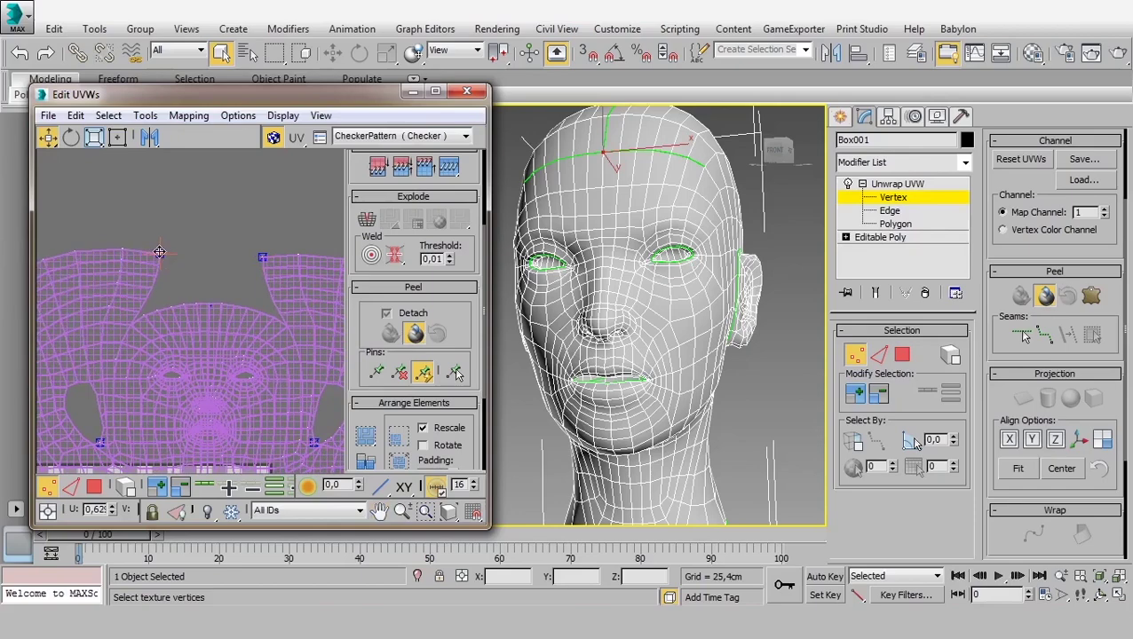
left_click(261, 254)
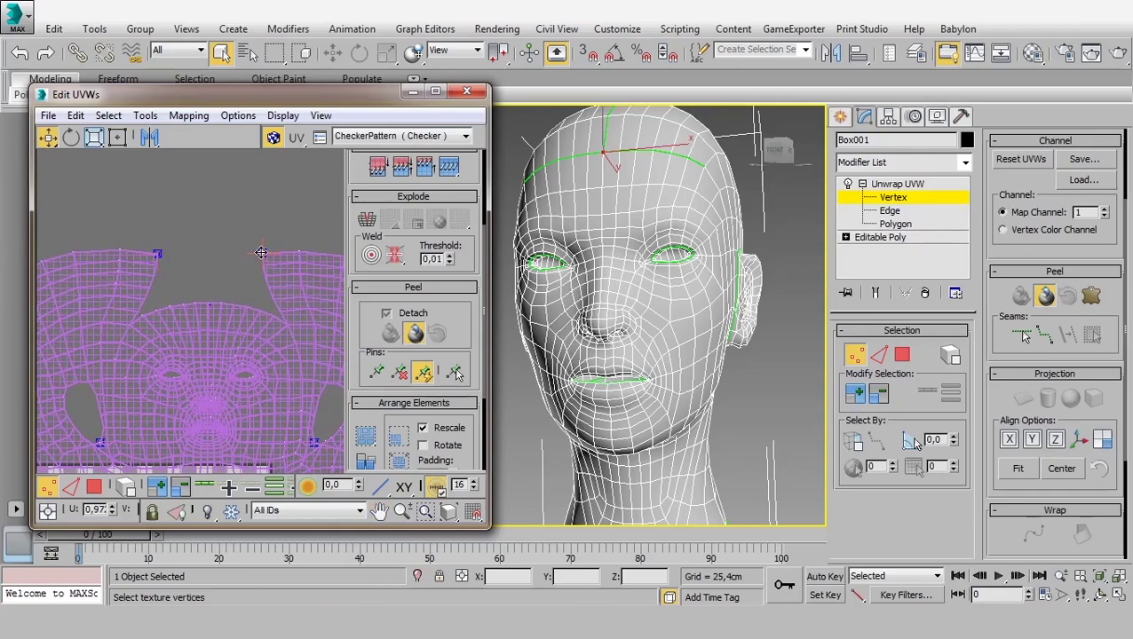
left_click_drag(157, 256, 229, 231)
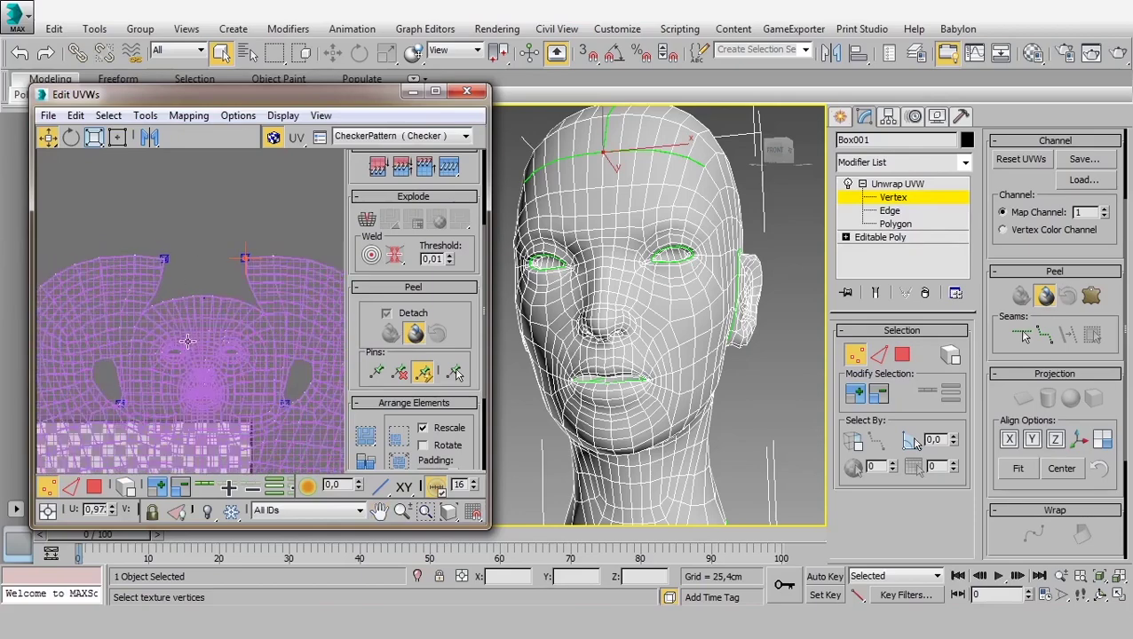
scroll(249, 220, "up", 2)
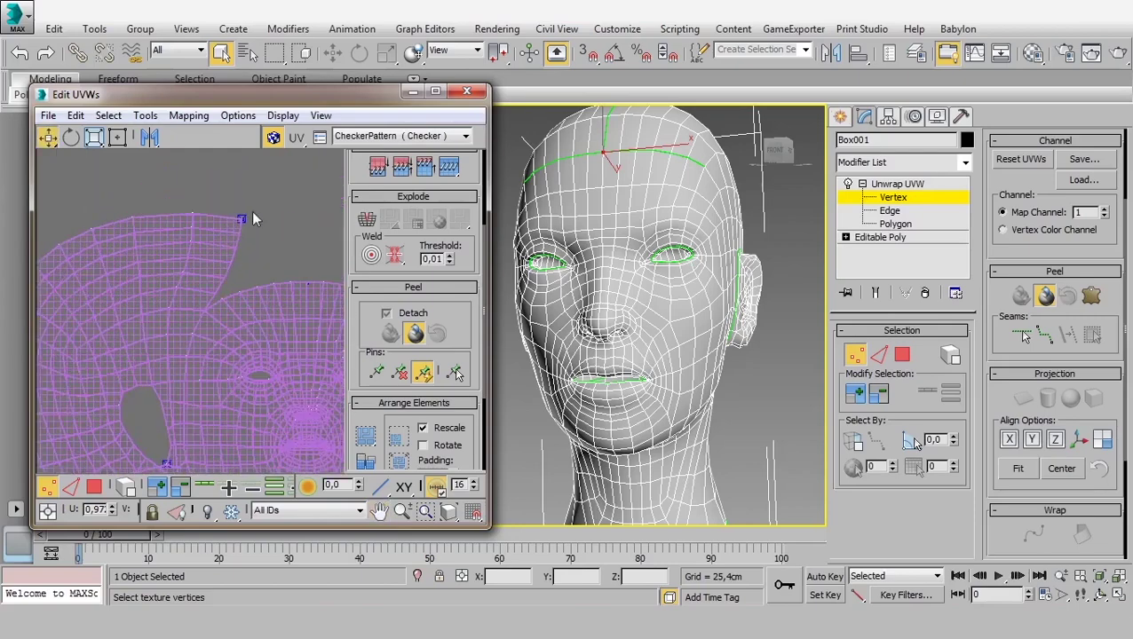
left_click_drag(241, 217, 233, 177)
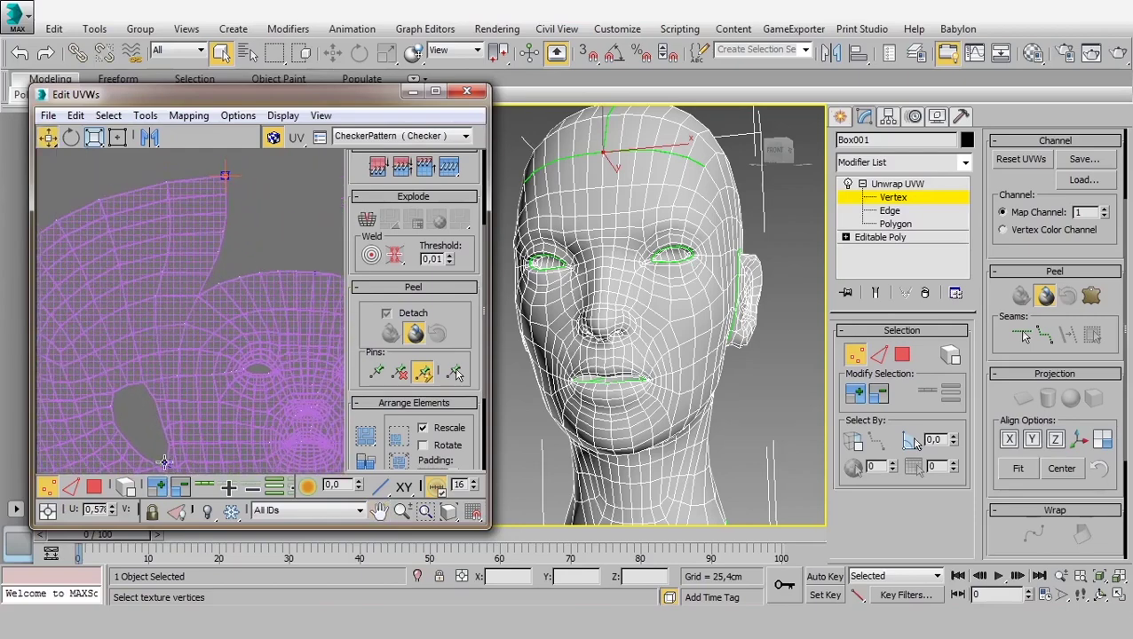
- Pull the left and right top vertices of the shell further up and outward
scroll(247, 271, "down", 3)
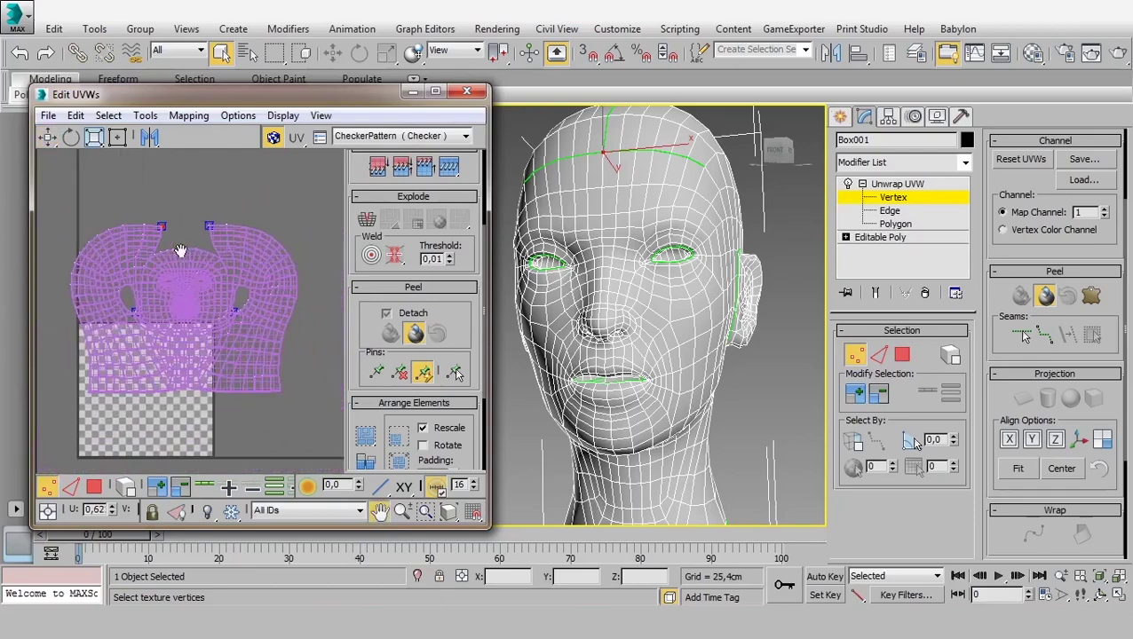
scroll(232, 244, "up", 2)
middle_click_drag(170, 222, 236, 234)
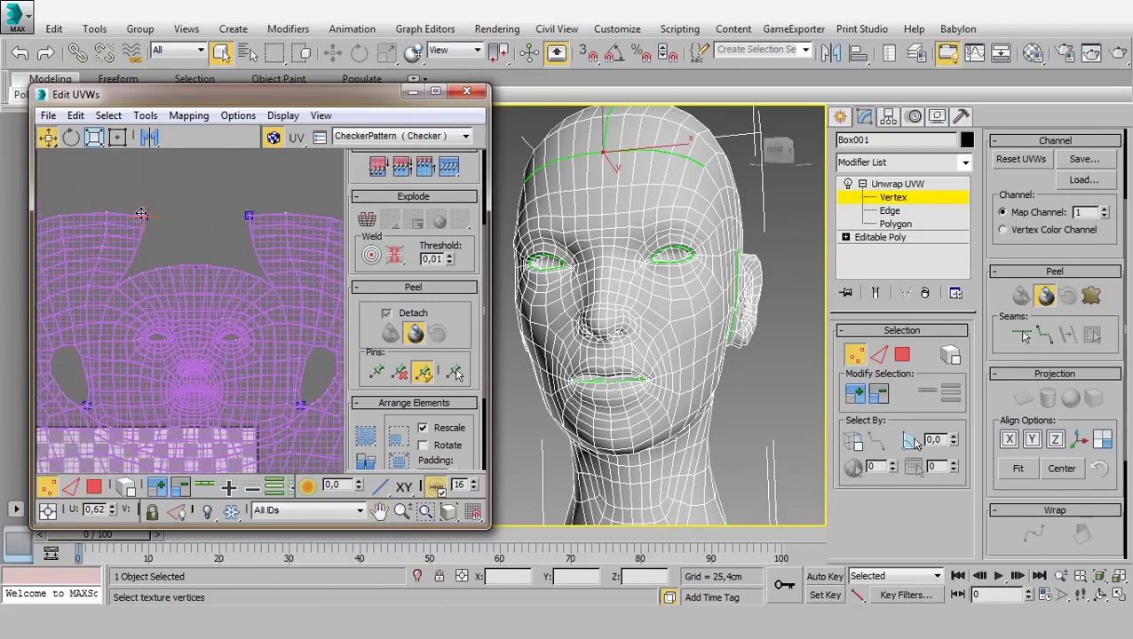
left_click_drag(142, 214, 130, 189)
left_click_drag(249, 213, 269, 184)
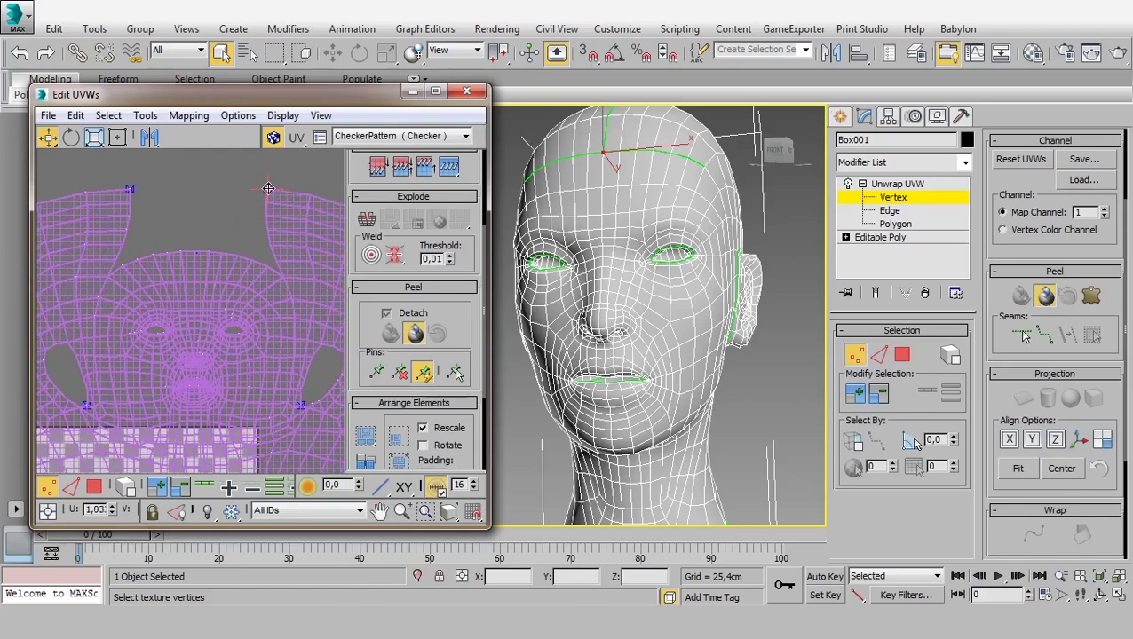
middle_click_drag(222, 356, 222, 227)
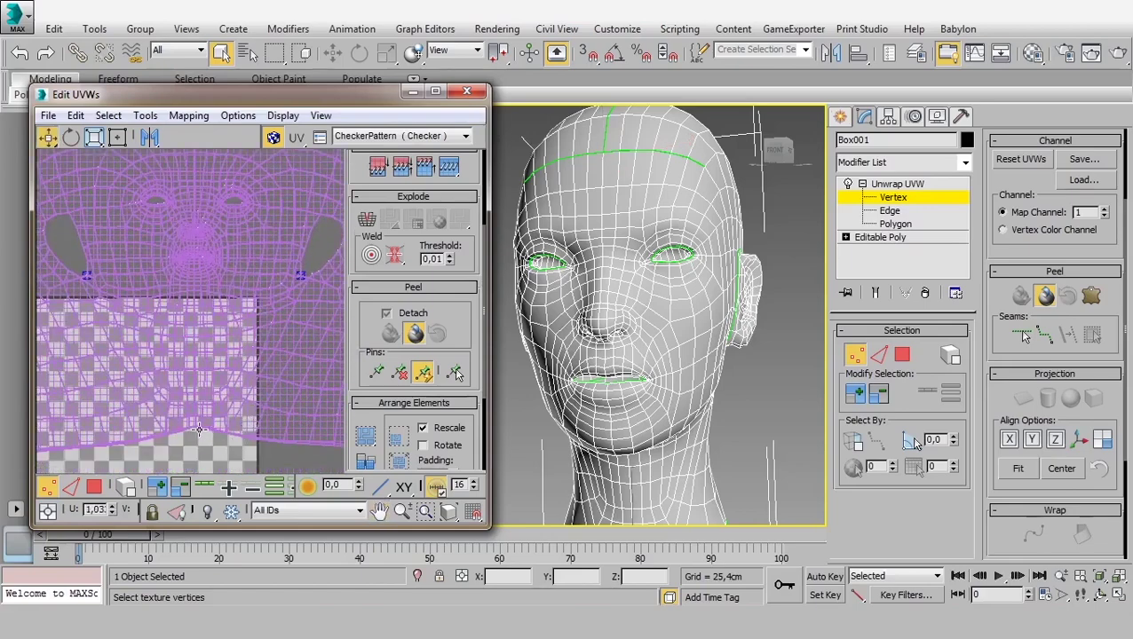
scroll(222, 360, "up", 2)
scroll(222, 364, "up", 2)
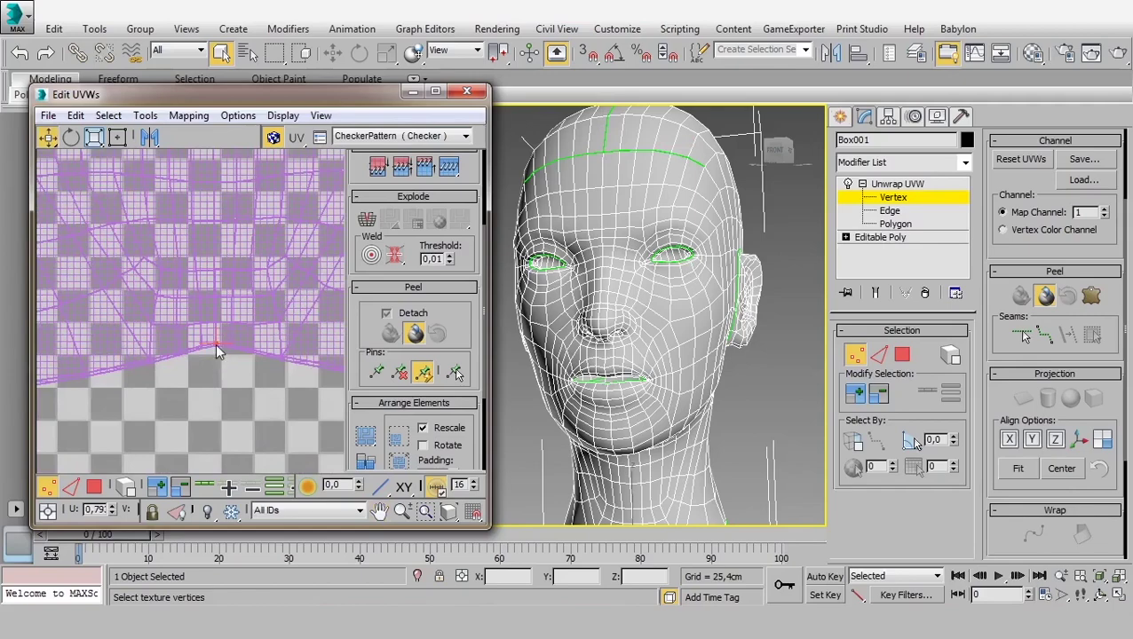
scroll(219, 353, "up", 3)
scroll(223, 363, "up", 1)
scroll(211, 320, "down", 1)
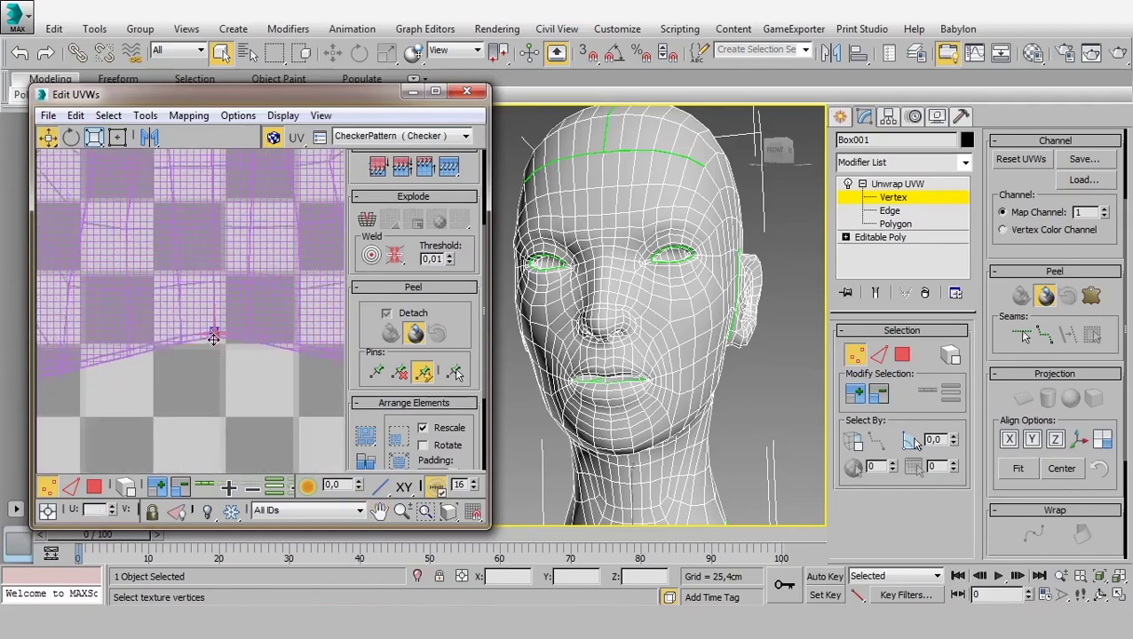
scroll(213, 373, "down", 2)
scroll(217, 422, "down", 2)
scroll(223, 413, "down", 3)
- Box-select a vertex on the head shell's bottom edge and pin it
middle_click_drag(222, 413, 217, 380)
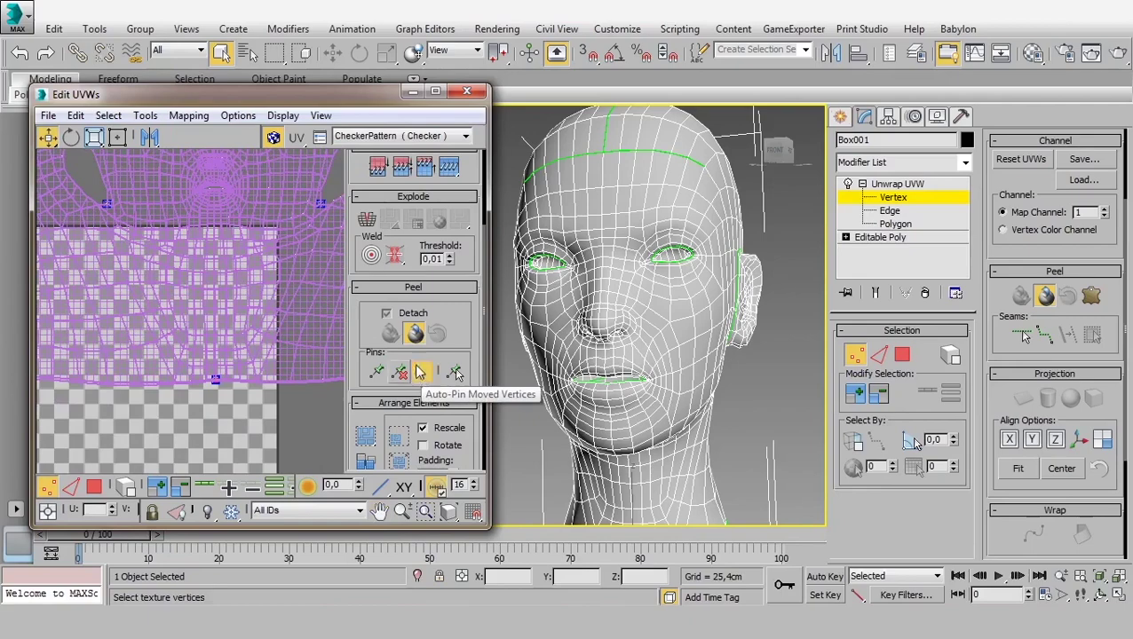
middle_click_drag(163, 406, 190, 384)
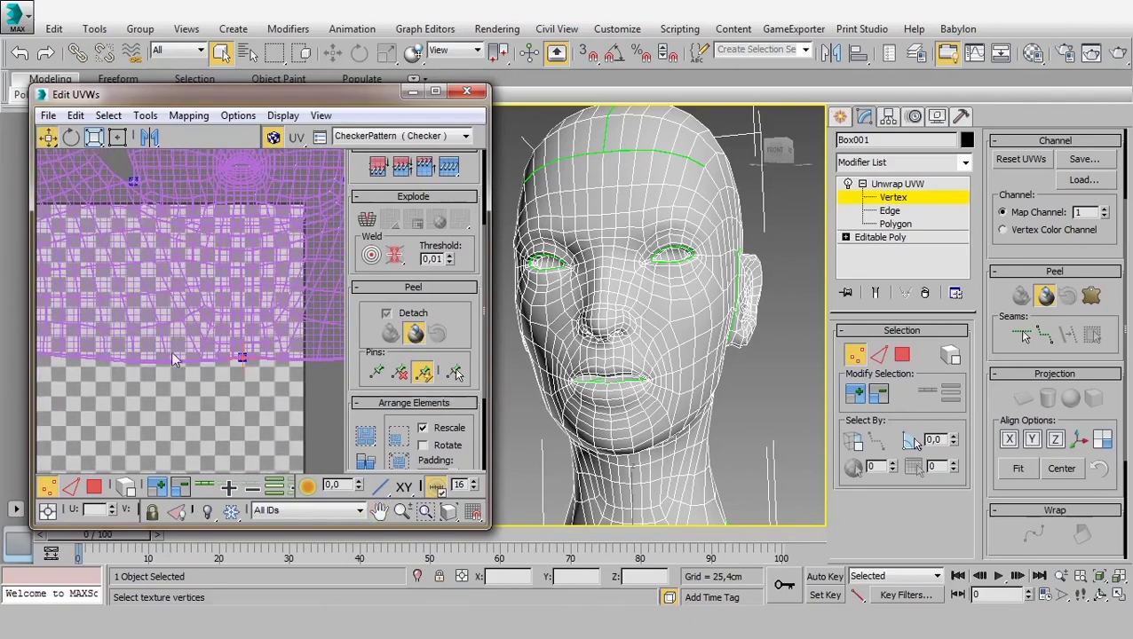
left_click_drag(190, 377, 164, 355)
left_click(377, 377)
scroll(267, 388, "up", 2)
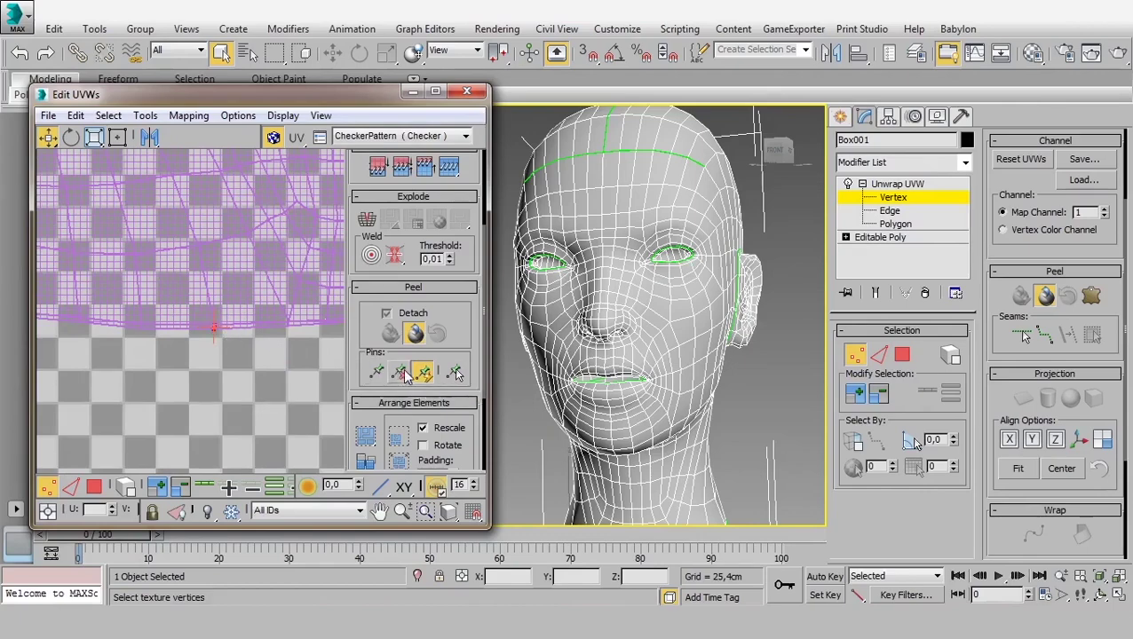
scroll(216, 369, "down", 2)
scroll(216, 369, "down", 3)
scroll(216, 368, "up", 2)
scroll(215, 369, "up", 2)
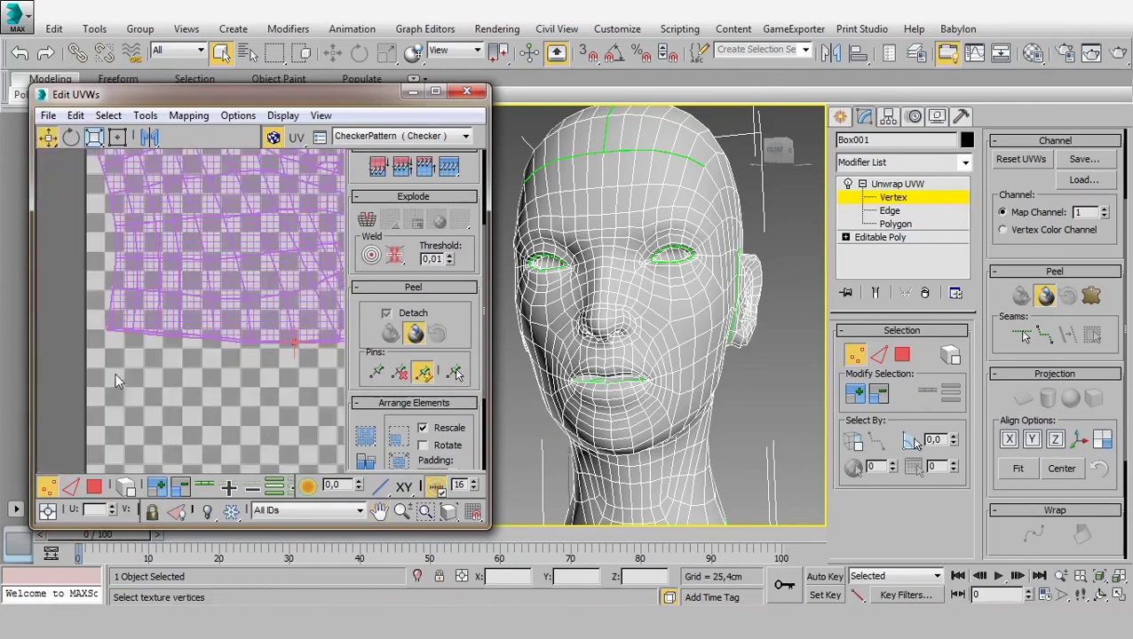
- Drag the shell's bottom-left and bottom-right vertices outward and down
left_click_drag(188, 338, 142, 364)
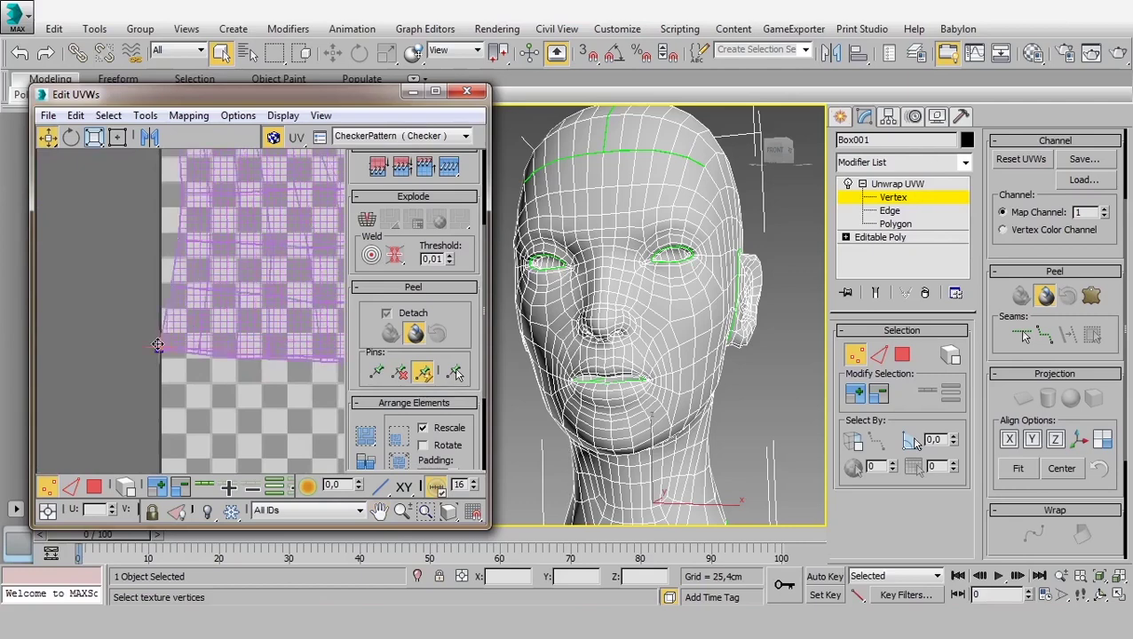
scroll(143, 364, "down", 1)
scroll(178, 355, "down", 1)
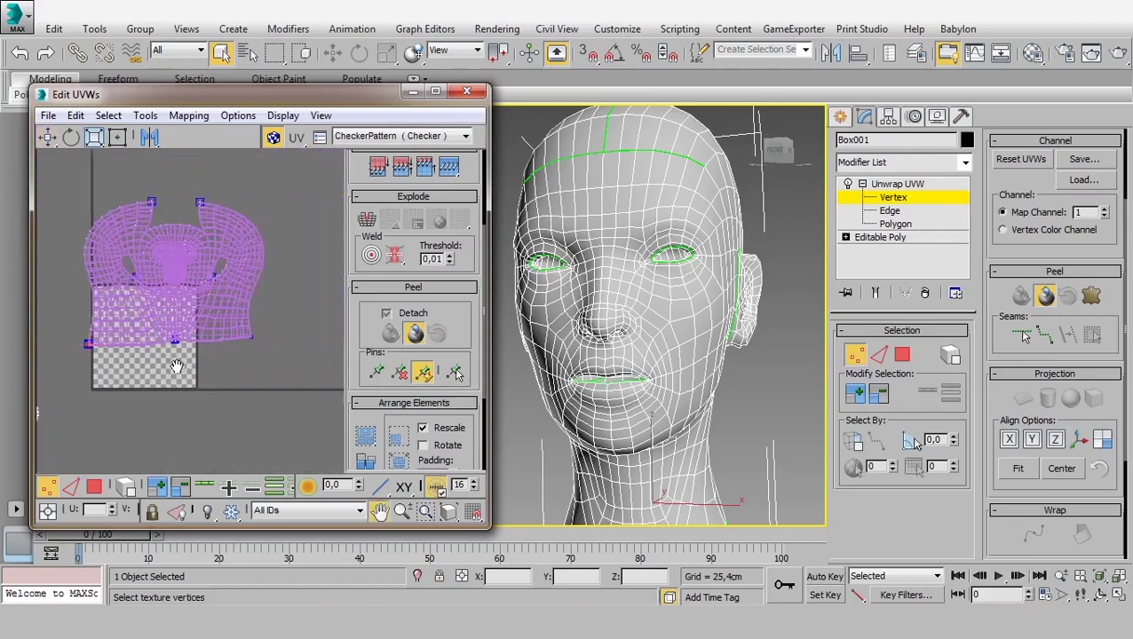
scroll(236, 341, "down", 1)
left_click_drag(220, 331, 233, 343)
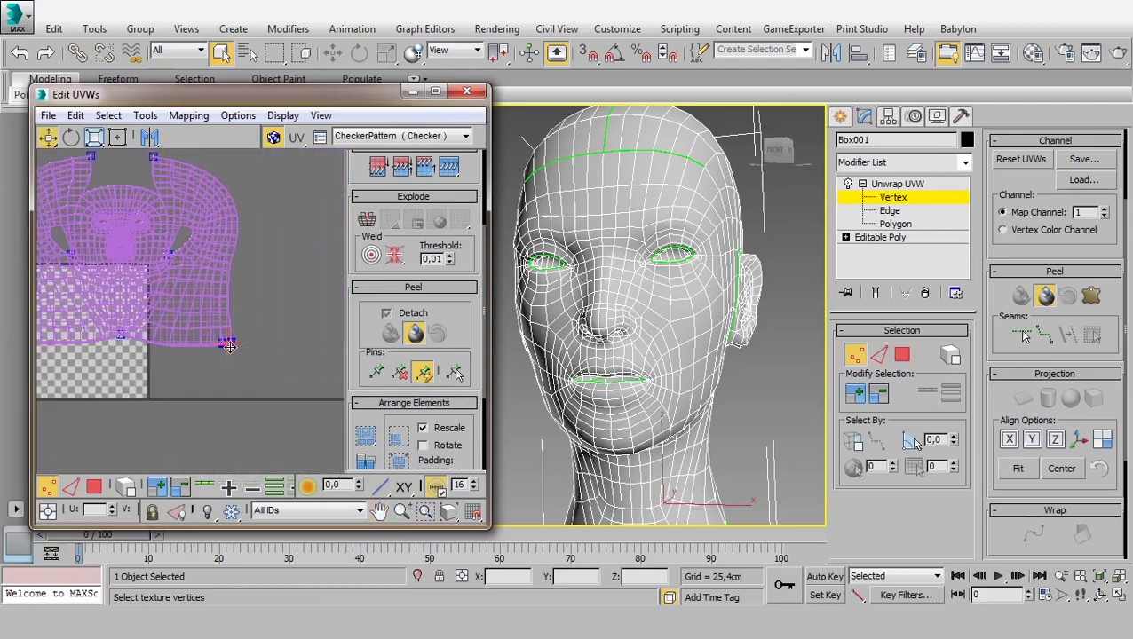
scroll(222, 340, "up", 1)
middle_click_drag(222, 341, 284, 333)
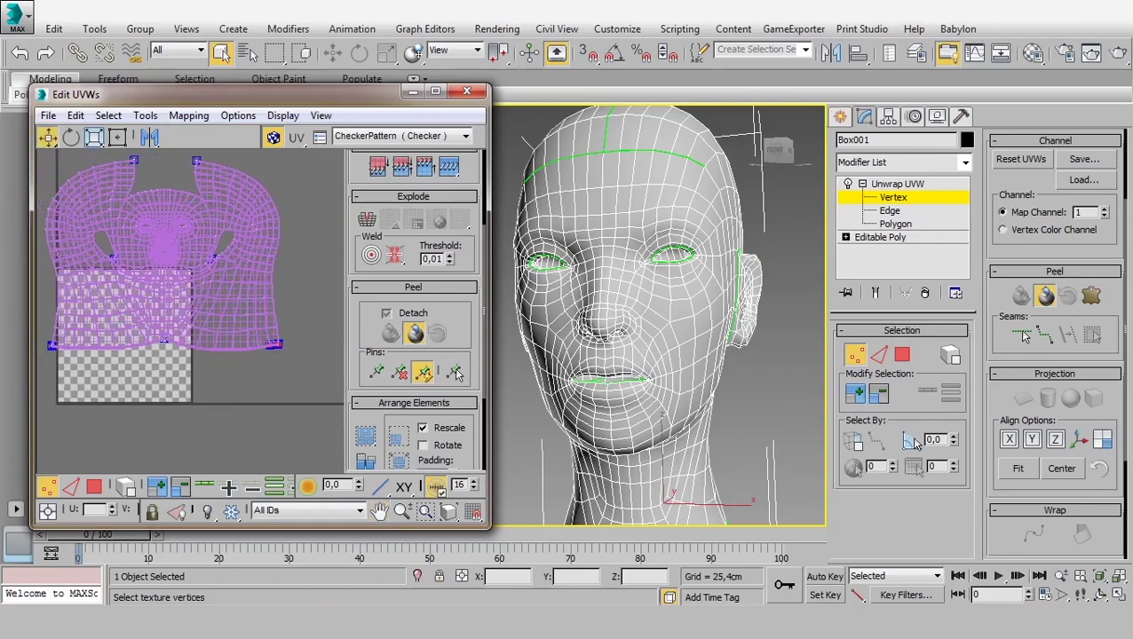
- In the Material Editor, load UV-CHECKER-MAP as a Bitmap in the Diffuse slot
left_click(1033, 53)
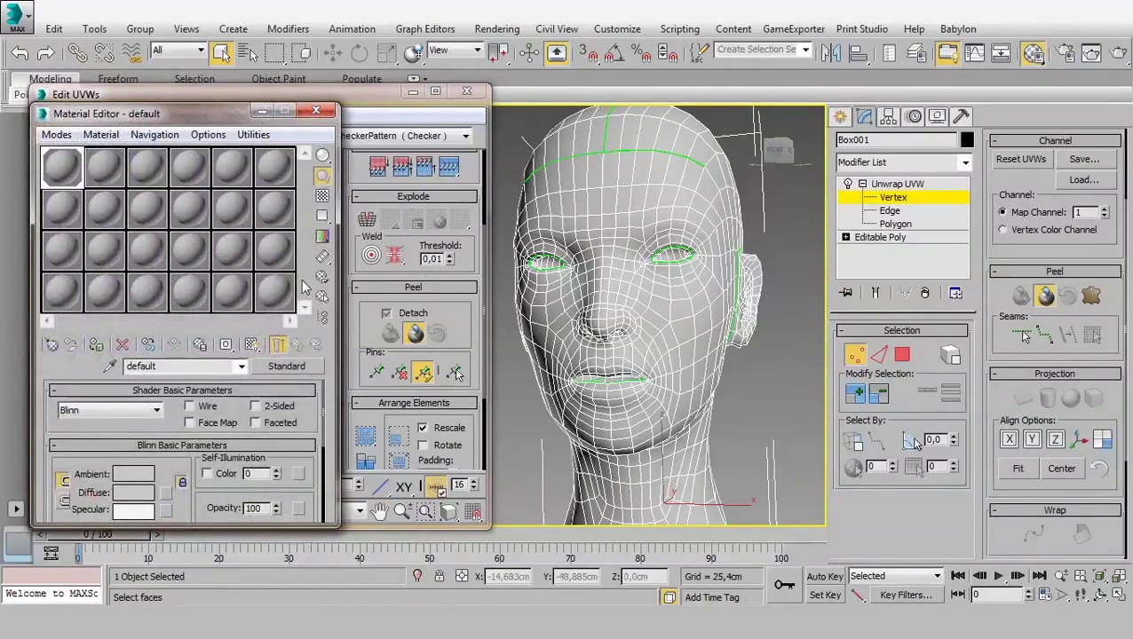
left_click_drag(102, 114, 111, 107)
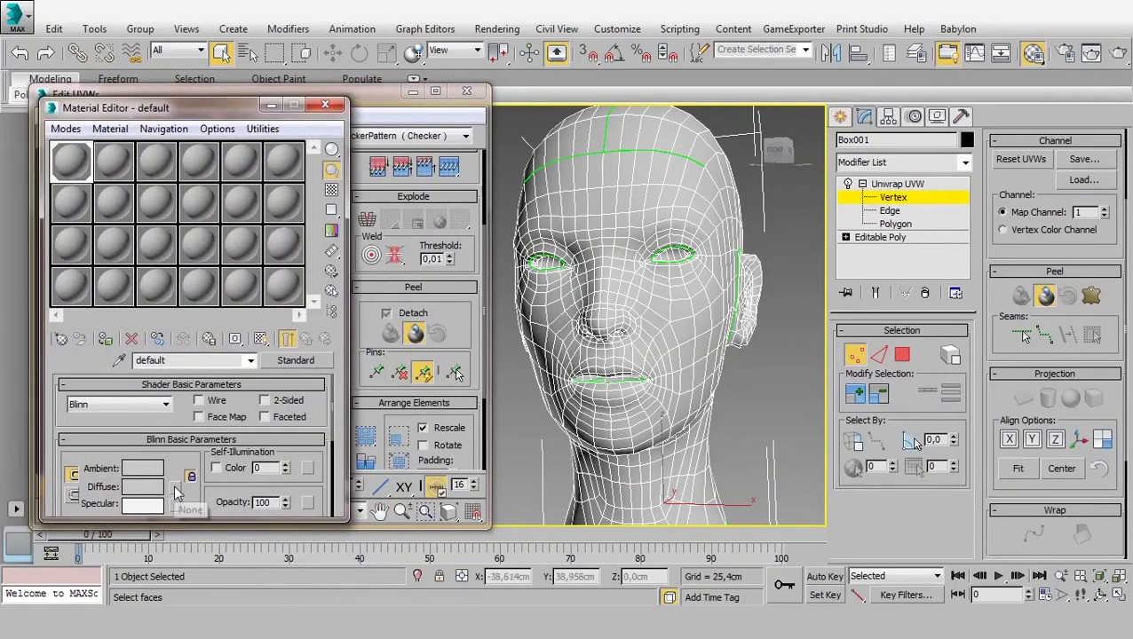
left_click(175, 487)
double_click(721, 207)
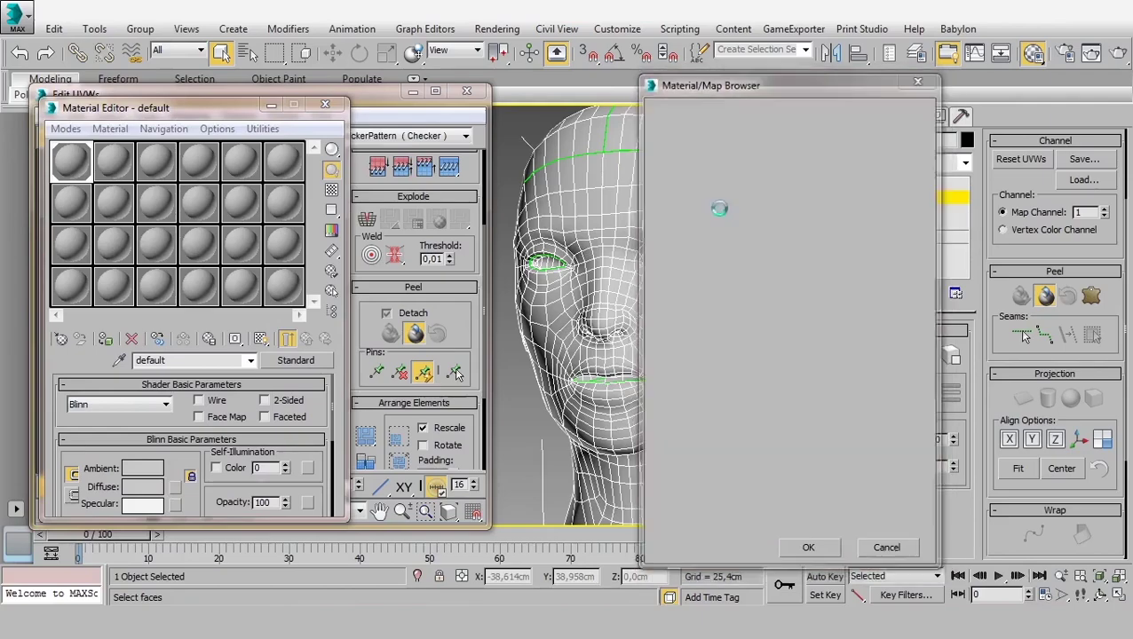
left_click(620, 157)
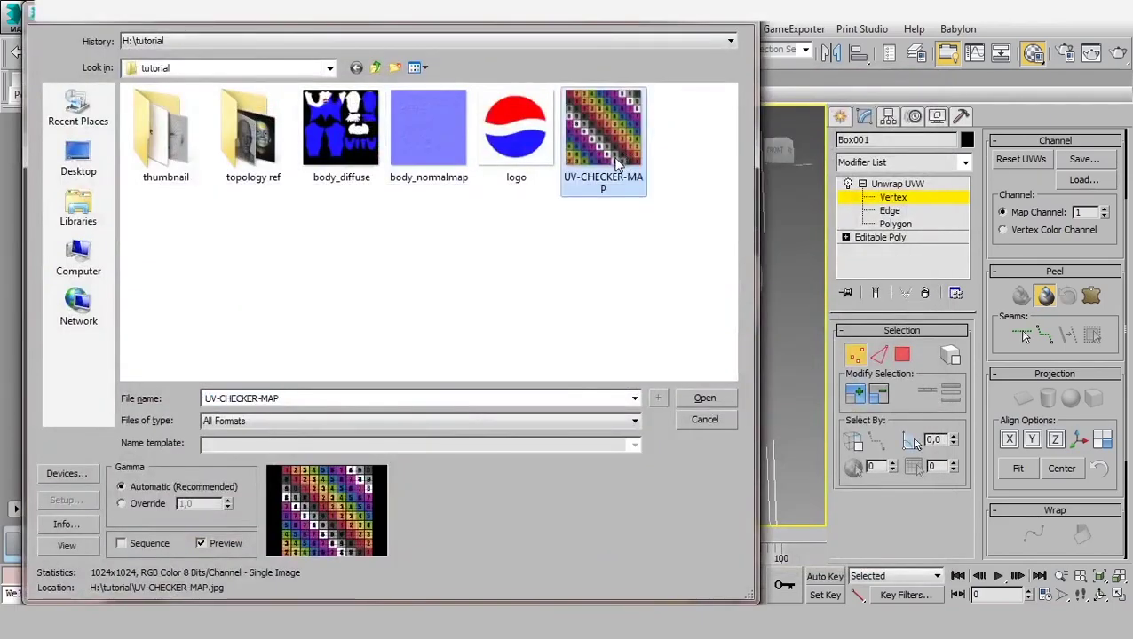
double_click(619, 163)
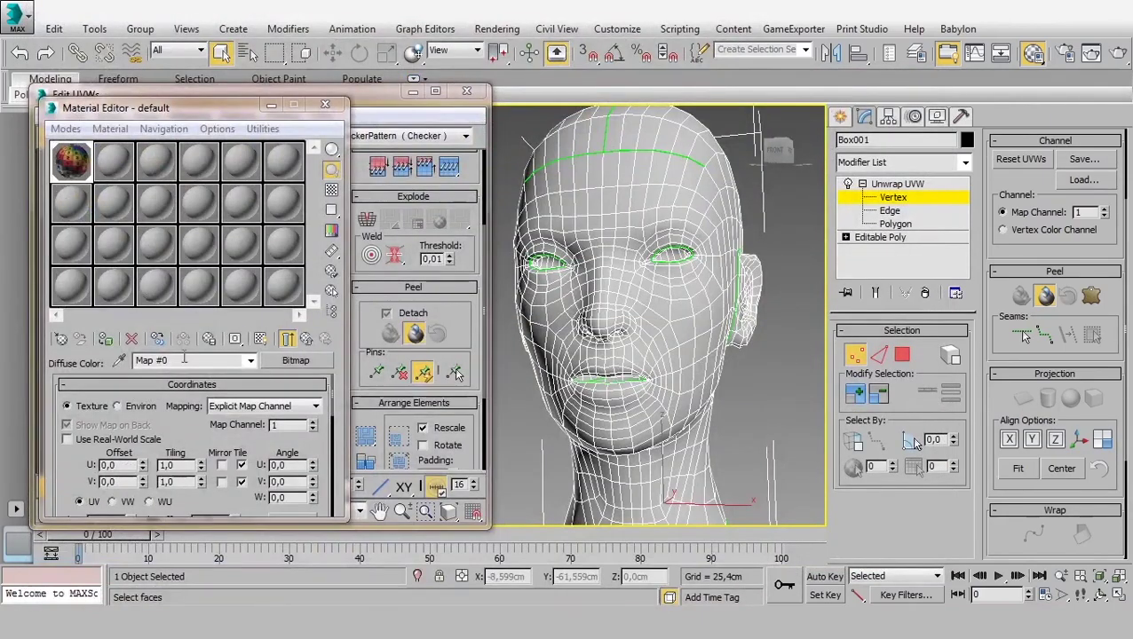
- Set the checker's U and V Tiling to 5 and show the material in the viewport
left_click(290, 341)
type("5")
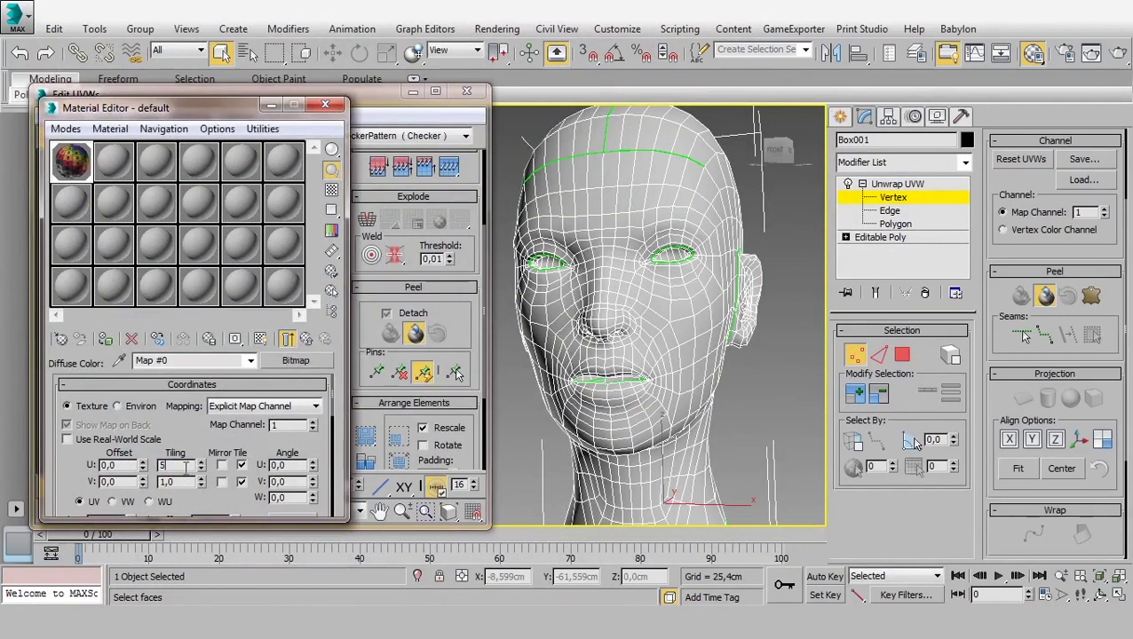
key("Tab")
type("5")
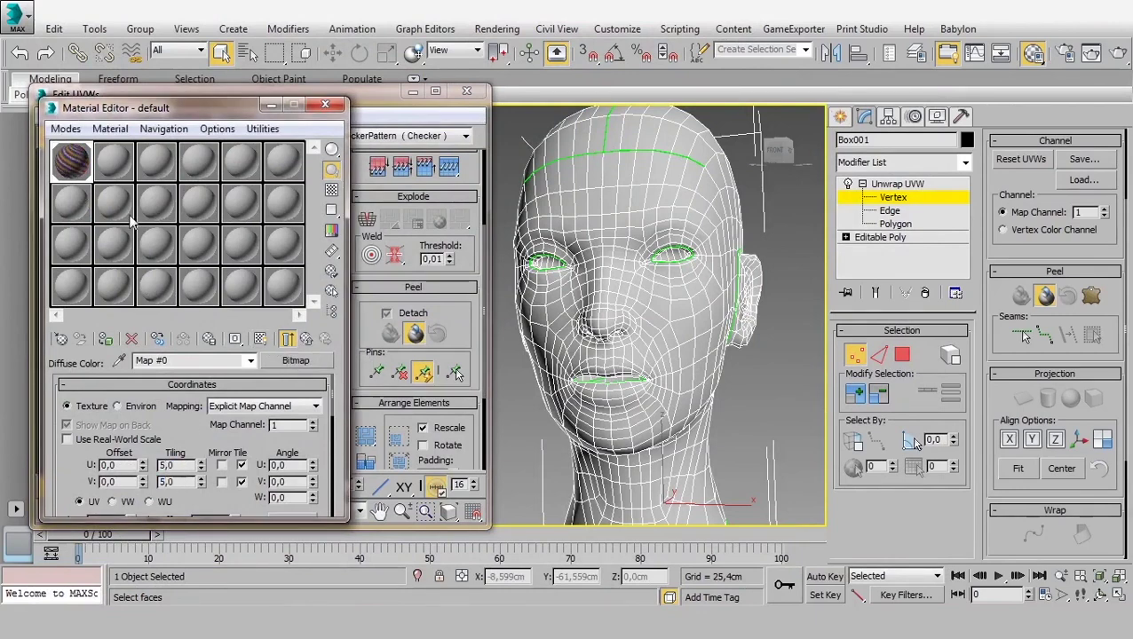
left_click(305, 340)
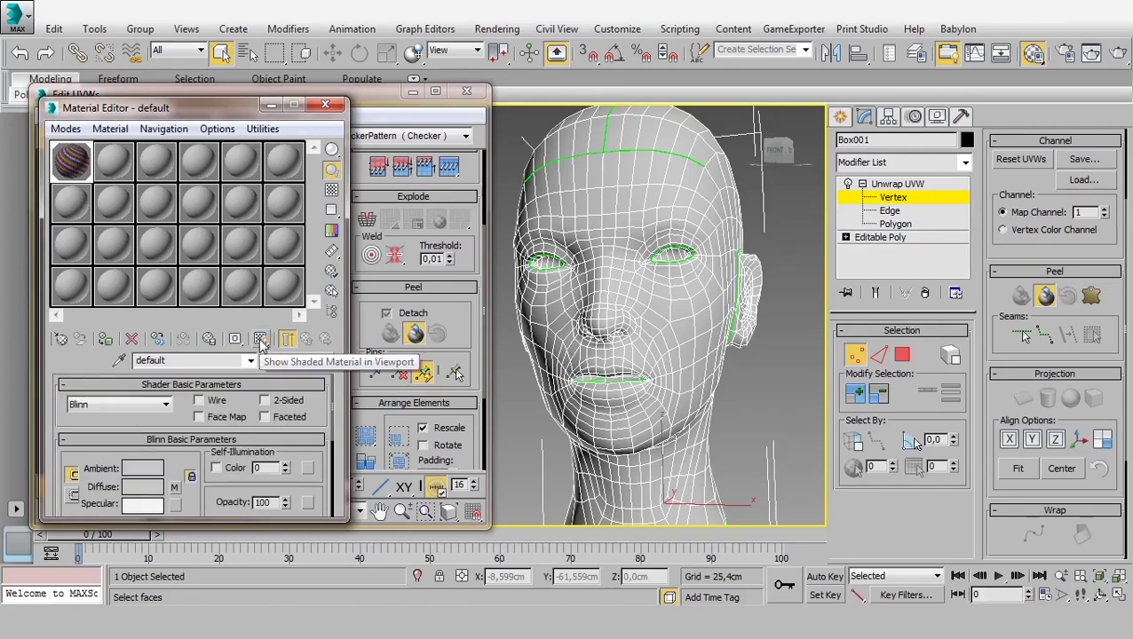
left_click(287, 340)
scroll(666, 279, "up", 2)
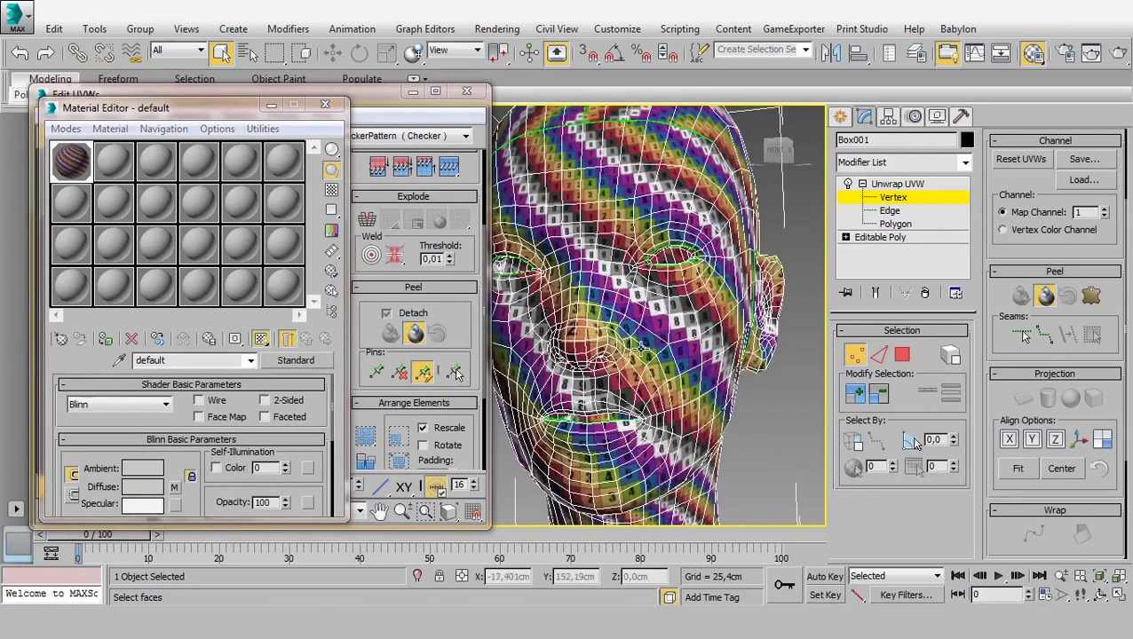
mouse_move(639, 347)
middle_mouse_down("alt")
mouse_move(620, 303)
mouse_move(624, 321)
mouse_move(601, 359)
mouse_move(734, 271)
mouse_move(627, 358)
mouse_move(551, 224)
middle_mouse_up("alt")
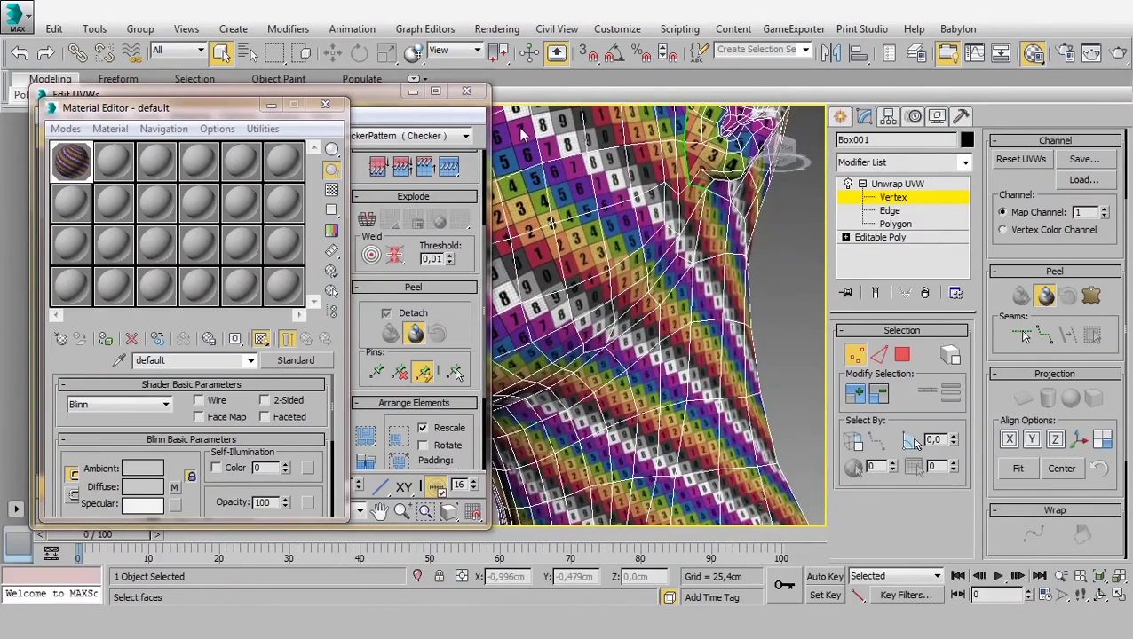
middle_click_drag(615, 378, 595, 362, "alt")
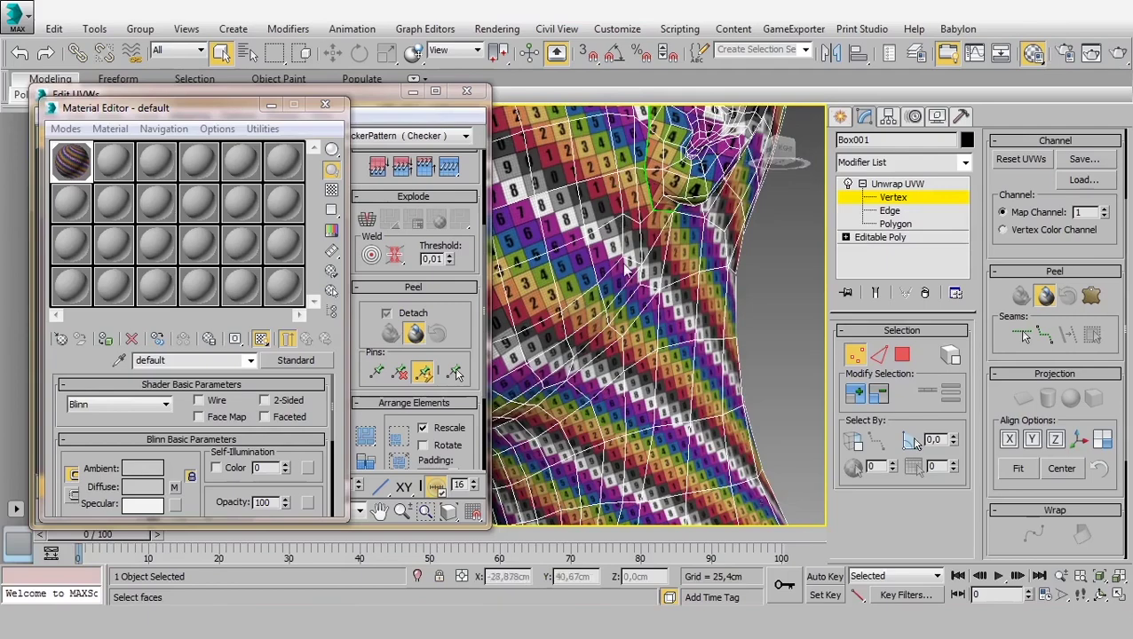
middle_click_drag(655, 379, 656, 377, "alt")
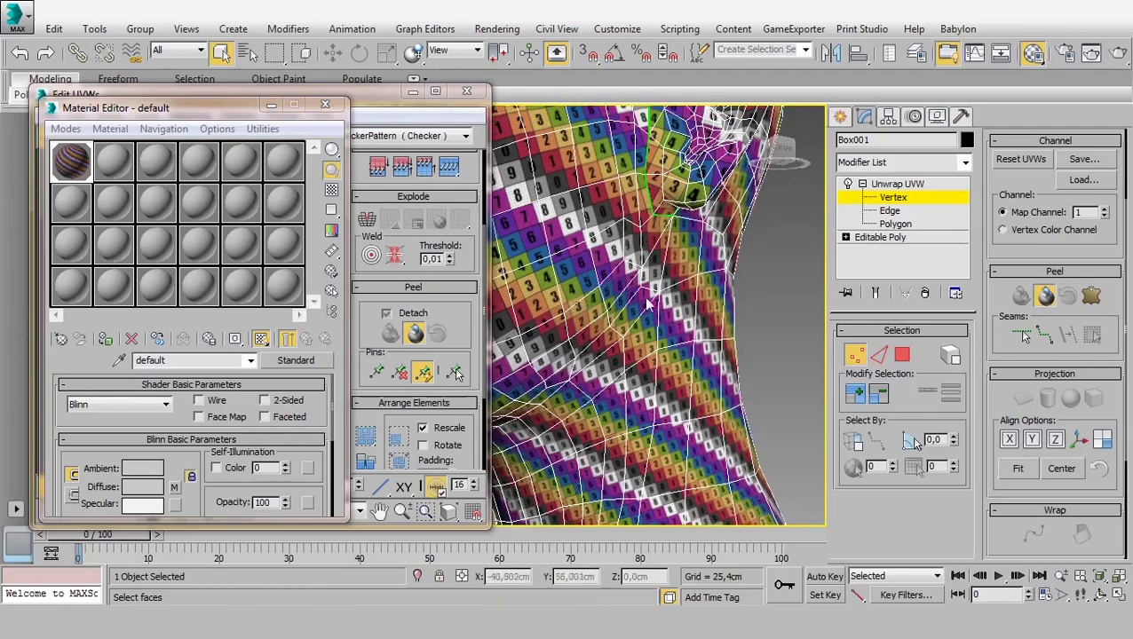
middle_click_drag(647, 301, 605, 204, "alt")
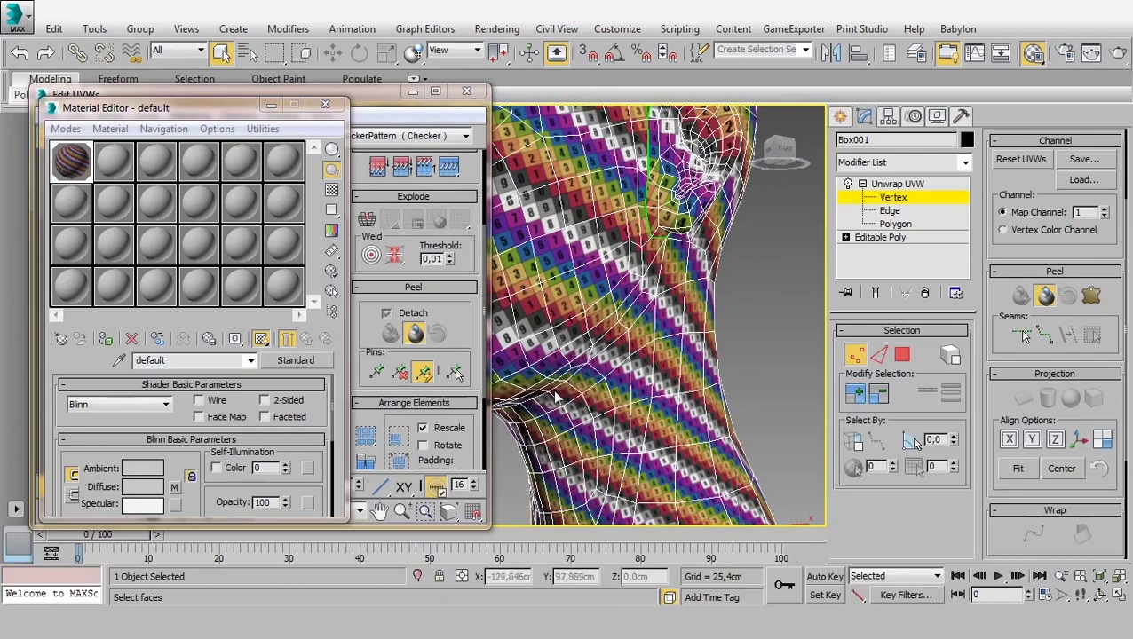
scroll(557, 399, "down", 5)
middle_click_drag(557, 398, 622, 337, "alt")
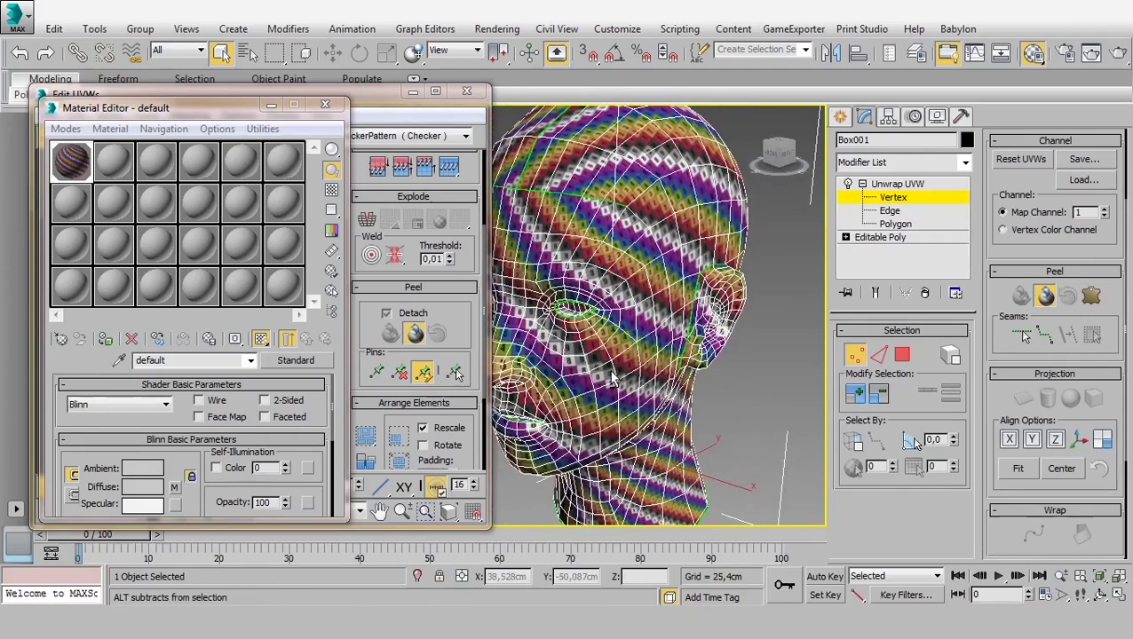
- Minimize the Material Editor and snap the stray lower-edge UV vertex onto the shell corner
left_click(268, 104)
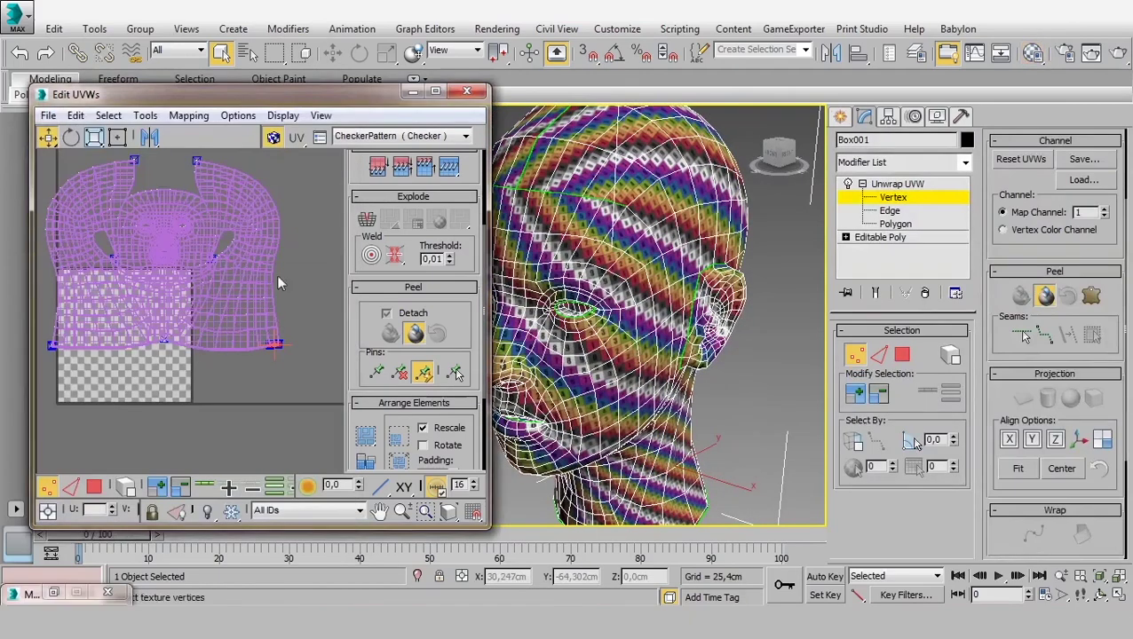
scroll(248, 259, "up", 2)
scroll(100, 310, "up", 2)
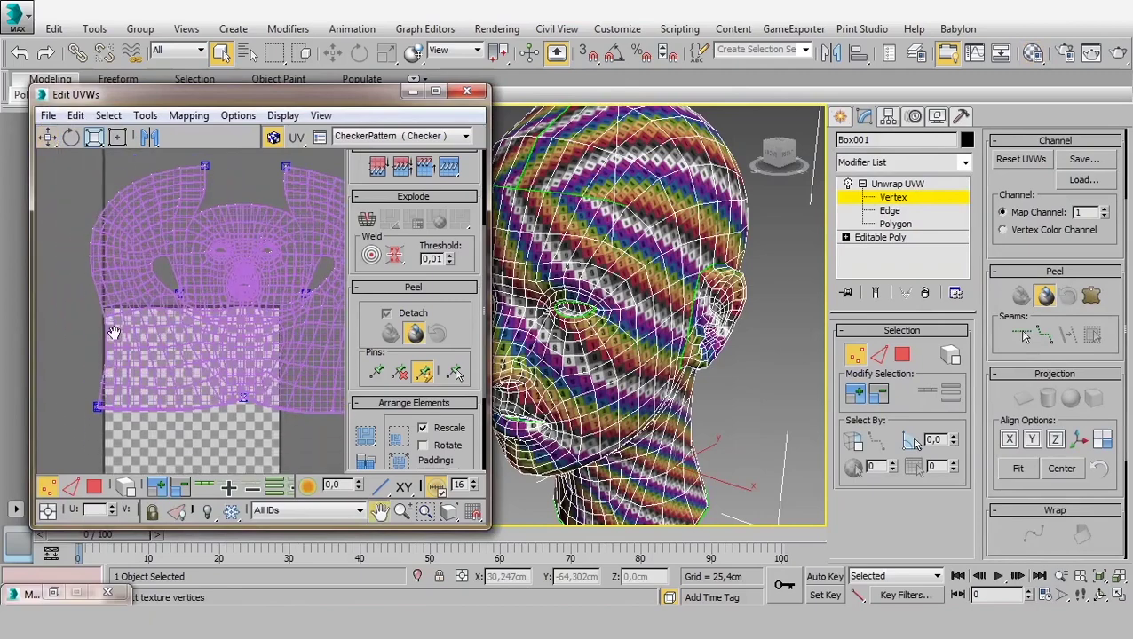
scroll(113, 381, "down", 1)
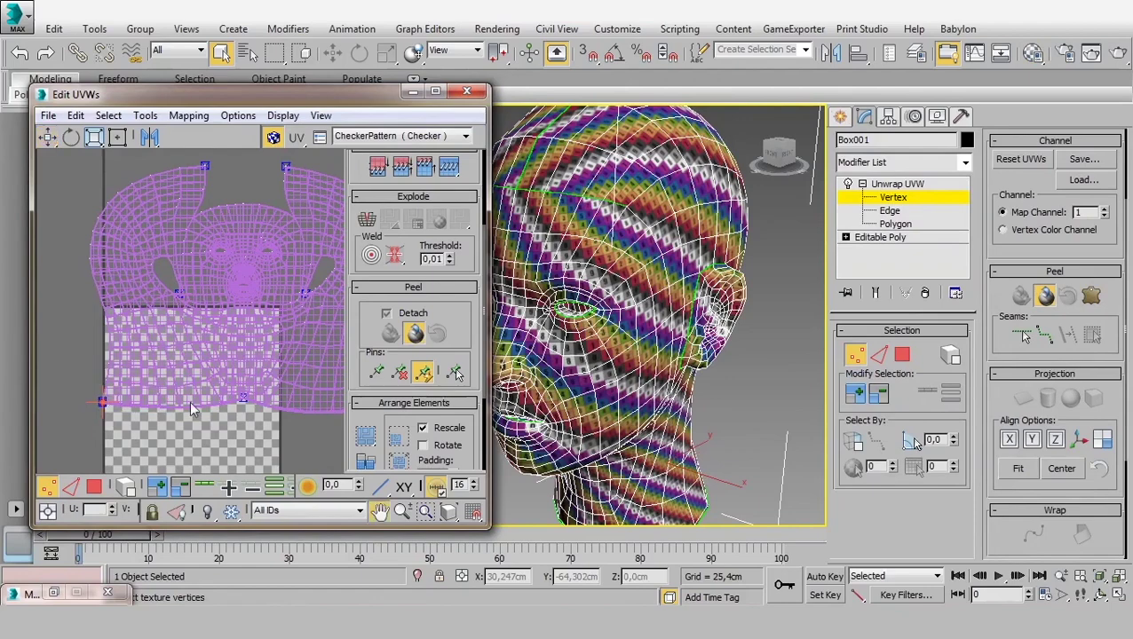
middle_click_drag(316, 409, 211, 389)
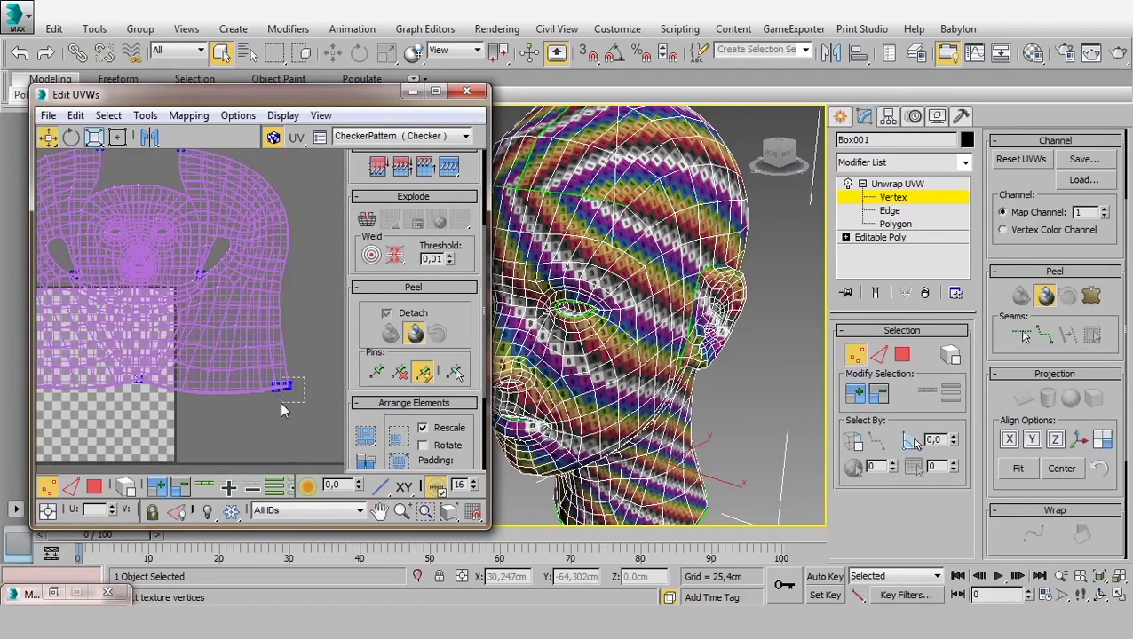
scroll(280, 402, "up", 4)
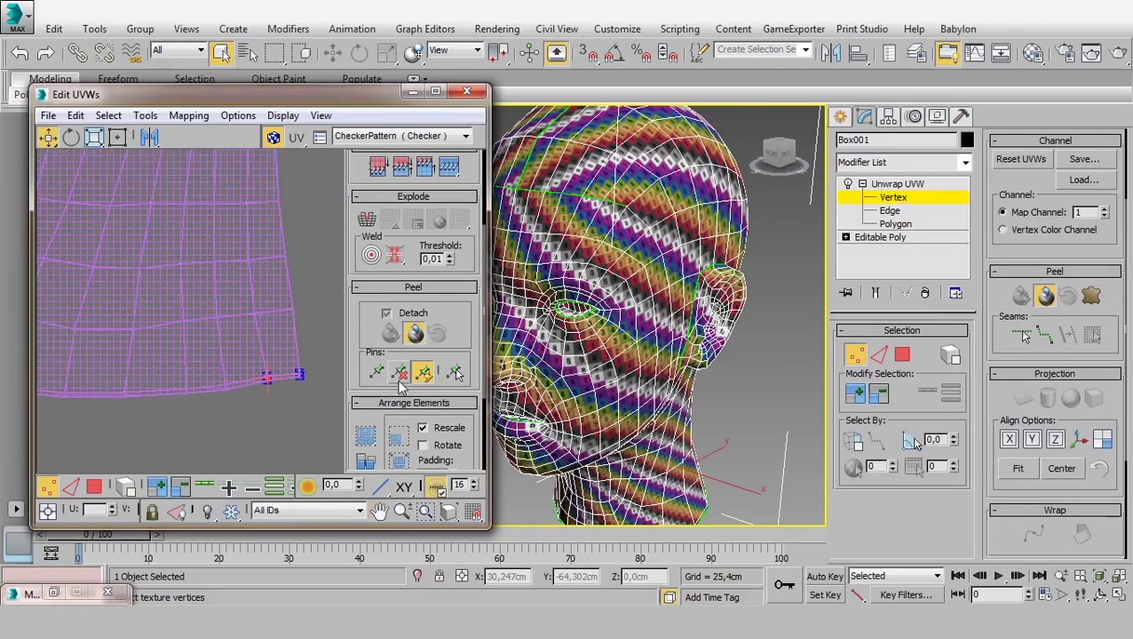
left_click_drag(267, 378, 299, 374)
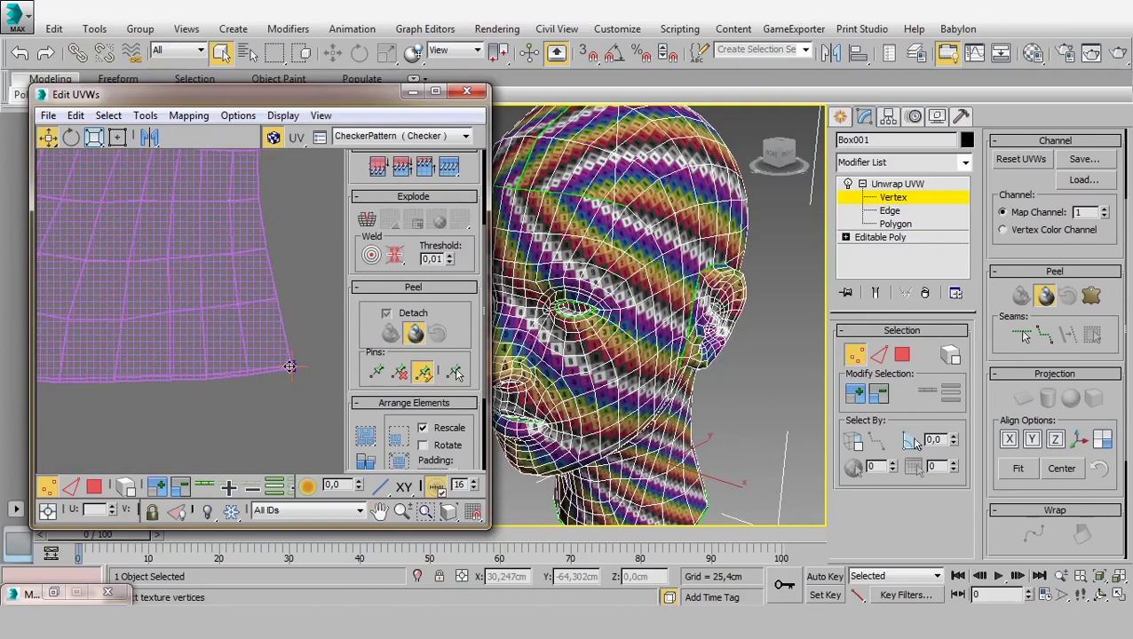
- Widen the Edit UVWs window to inspect the mouth UVs, then narrow it beside the head
scroll(206, 281, "down", 5)
scroll(127, 254, "up", 5)
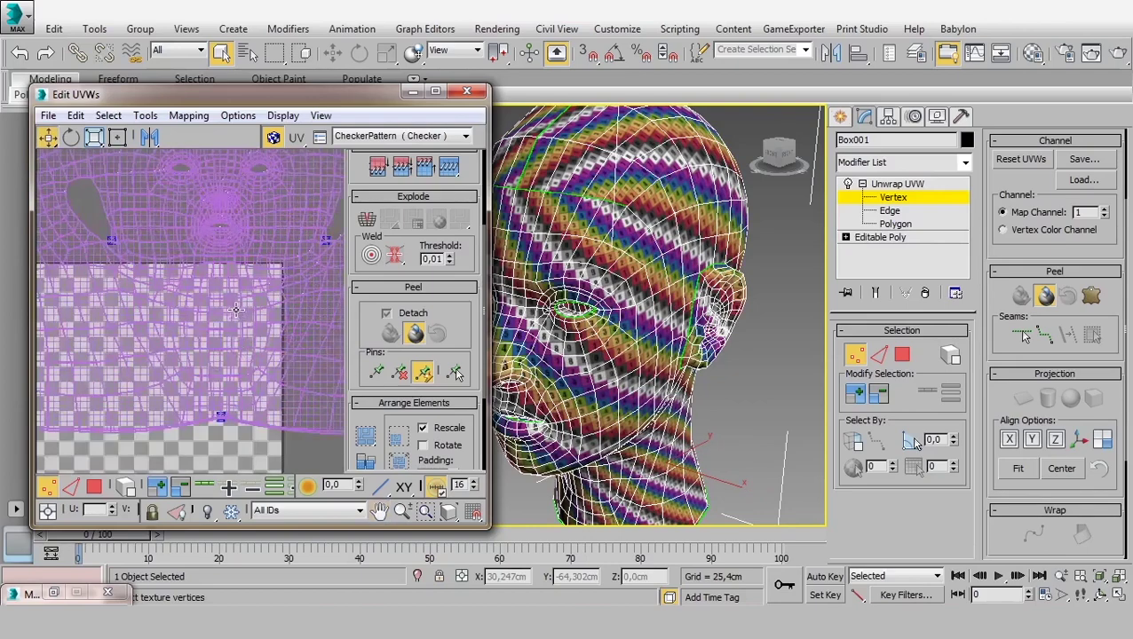
scroll(221, 224, "up", 3)
scroll(201, 376, "up", 3)
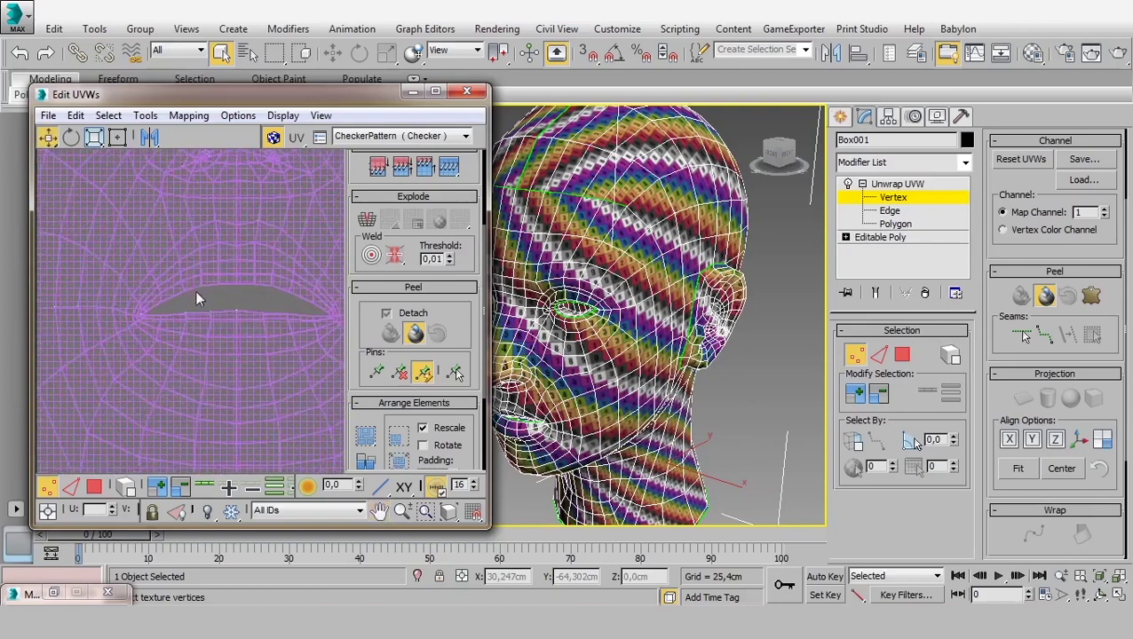
scroll(162, 284, "up", 3)
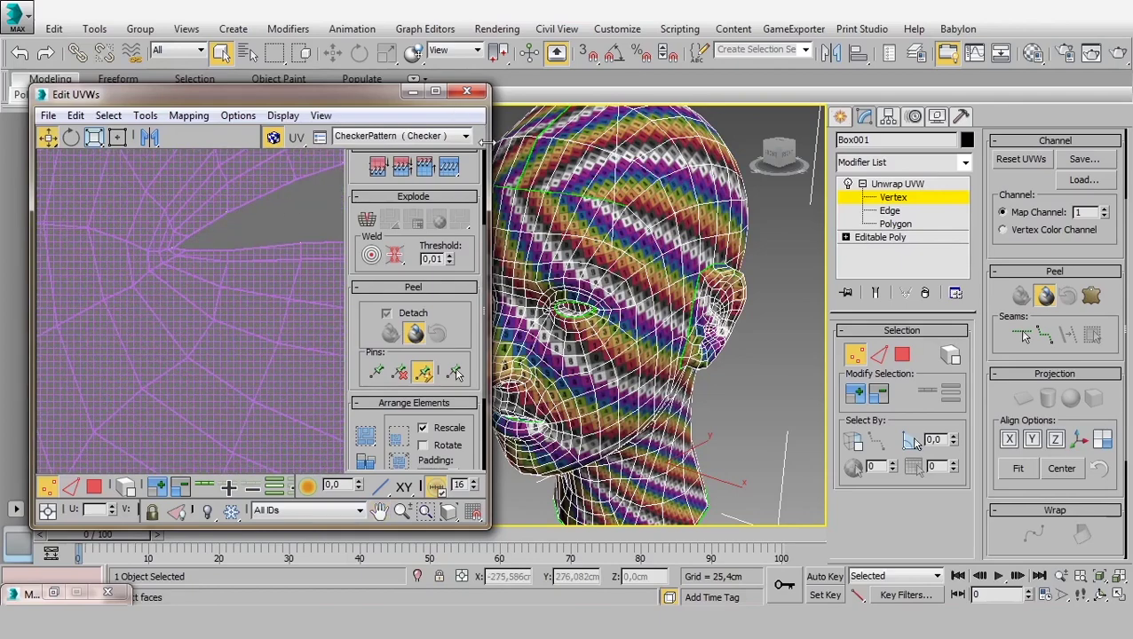
left_click_drag(487, 153, 873, 146)
mouse_move(440, 296)
middle_mouse_down()
mouse_move(324, 308)
mouse_move(362, 433)
mouse_move(359, 388)
middle_mouse_up()
middle_click_drag(337, 322, 384, 336)
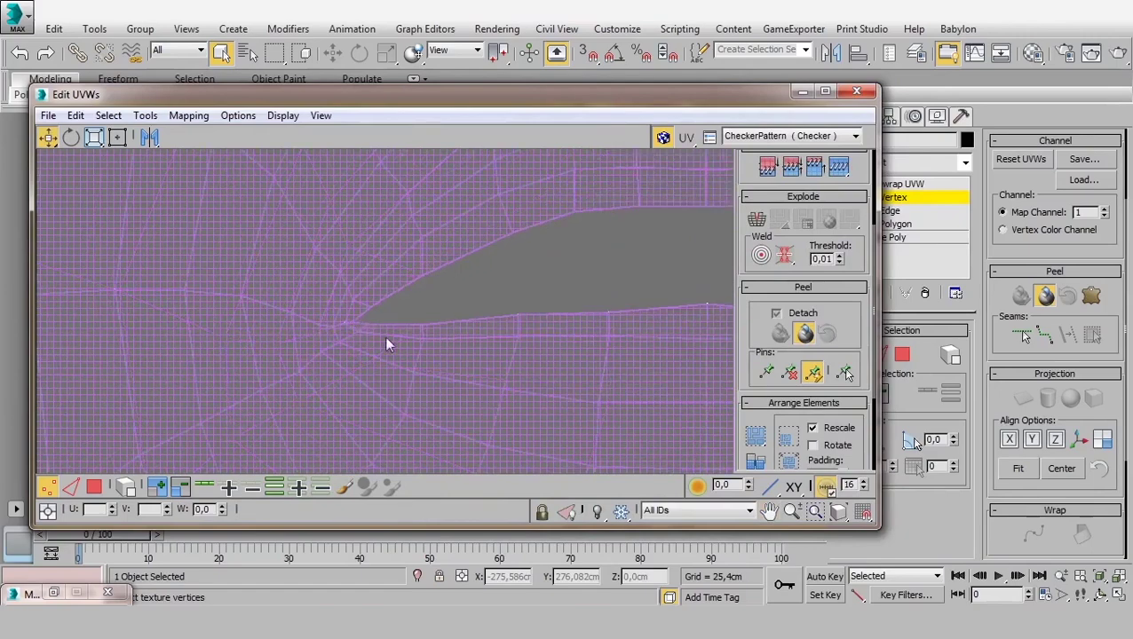
scroll(385, 336, "down", 3)
scroll(475, 388, "up", 3)
scroll(430, 391, "up", 1)
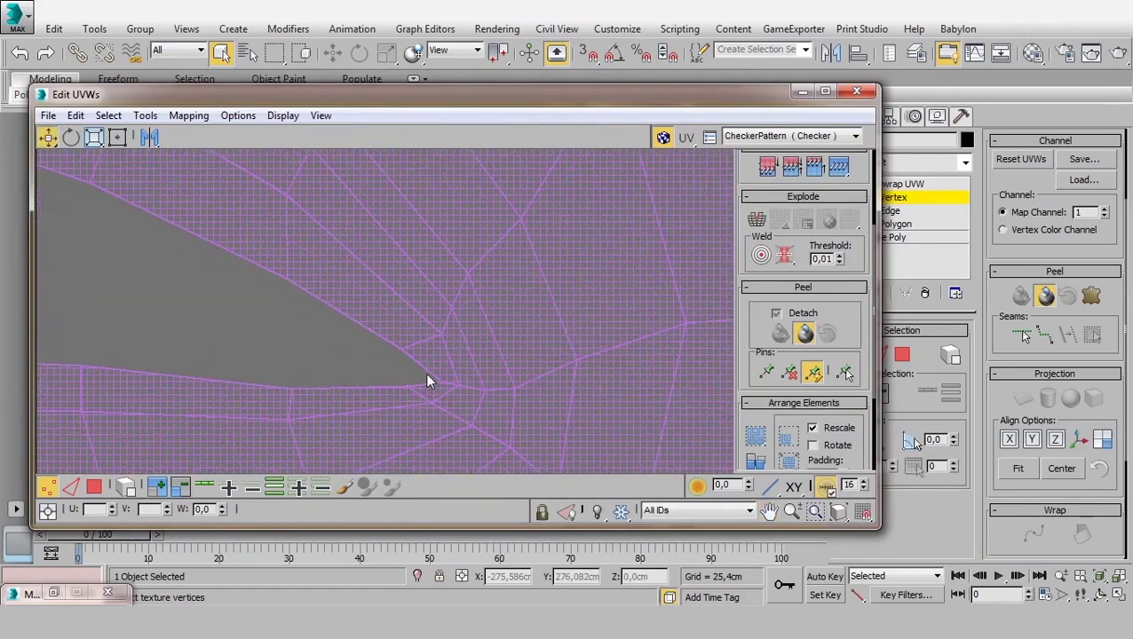
scroll(430, 379, "down", 3)
mouse_move(164, 341)
middle_mouse_down()
mouse_move(360, 294)
mouse_move(363, 380)
middle_mouse_up()
scroll(359, 295, "down", 2)
scroll(331, 268, "down", 3)
scroll(373, 388, "up", 4)
scroll(371, 380, "down", 2)
scroll(369, 390, "up", 2)
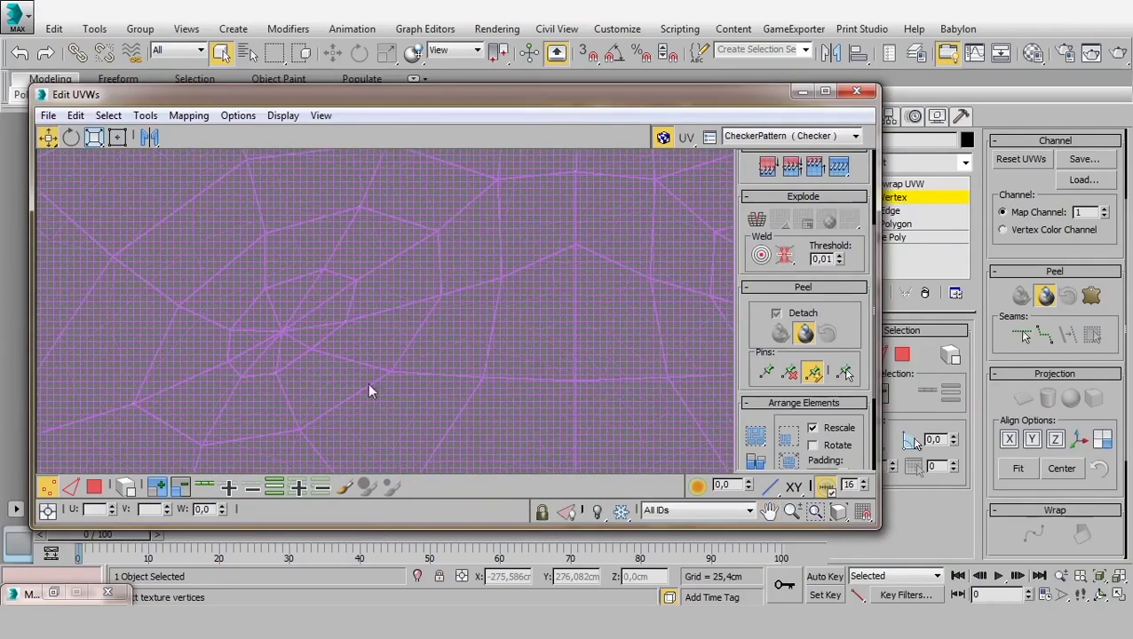
scroll(372, 341, "down", 2)
scroll(365, 311, "down", 2)
scroll(377, 333, "up", 1)
scroll(569, 322, "up", 4)
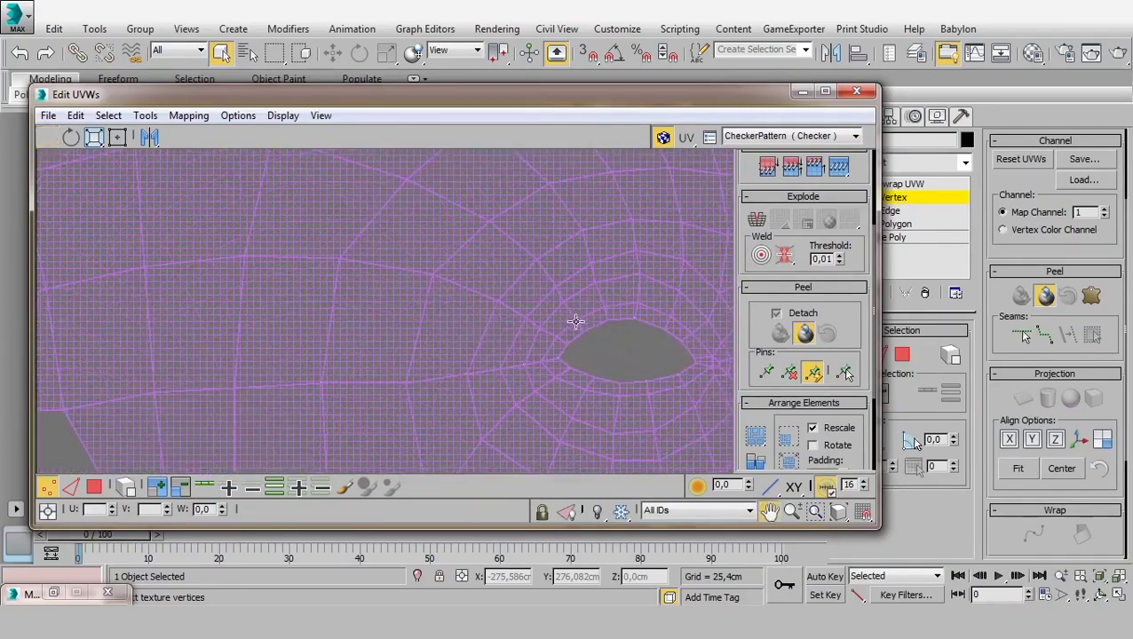
scroll(586, 356, "up", 3)
scroll(613, 383, "up", 3)
scroll(614, 355, "down", 3)
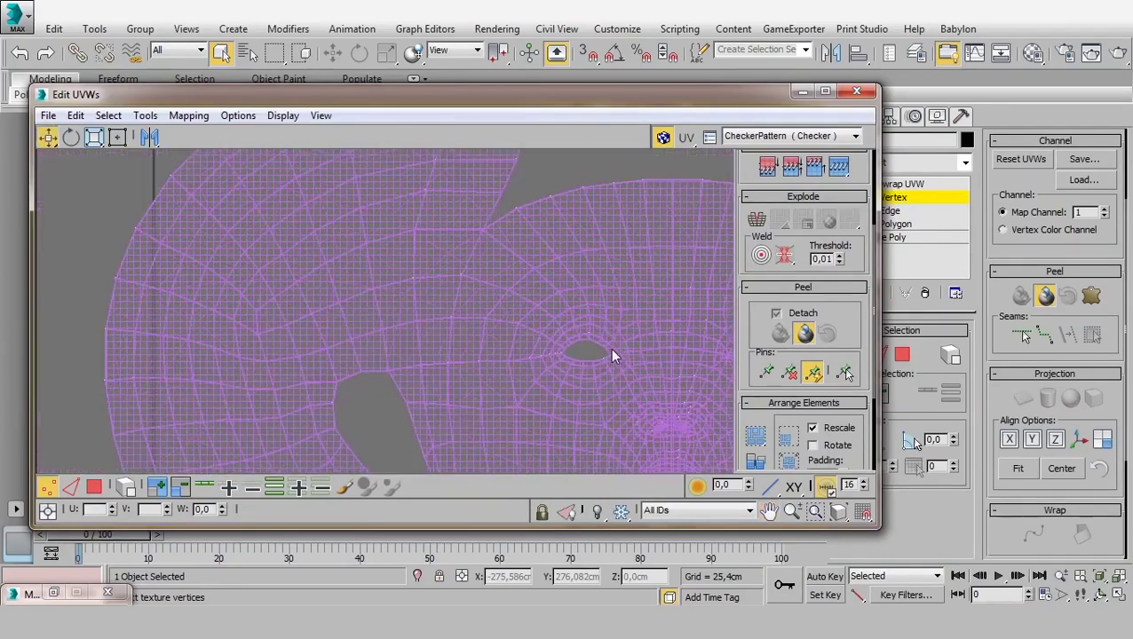
scroll(497, 360, "down", 3)
scroll(462, 351, "down", 2)
middle_click_drag(539, 331, 511, 192)
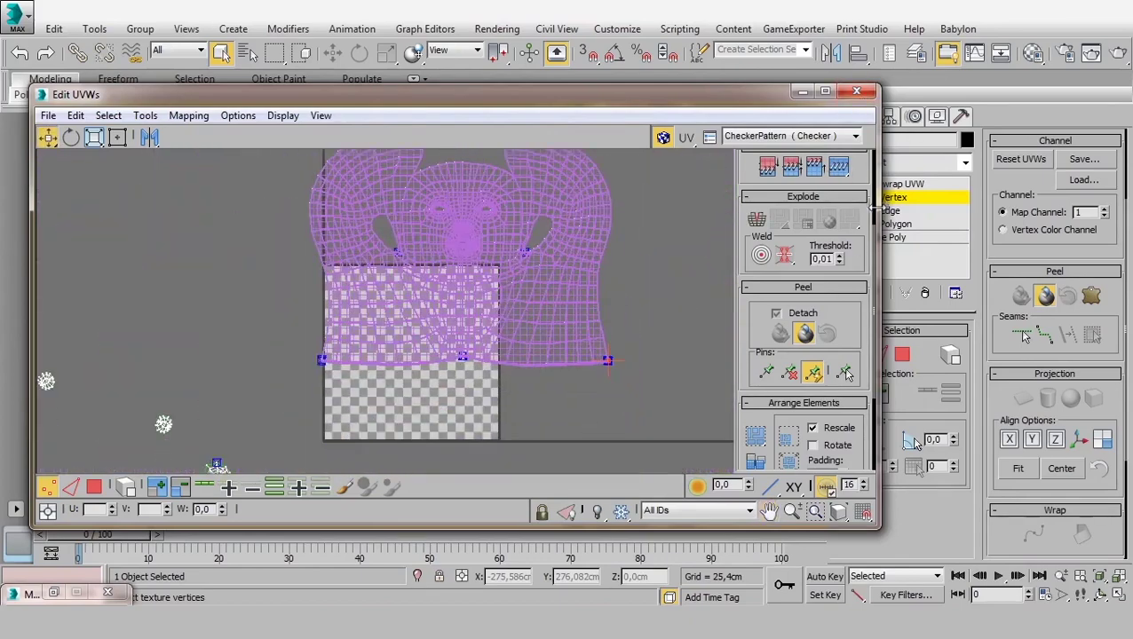
left_click_drag(874, 206, 557, 207)
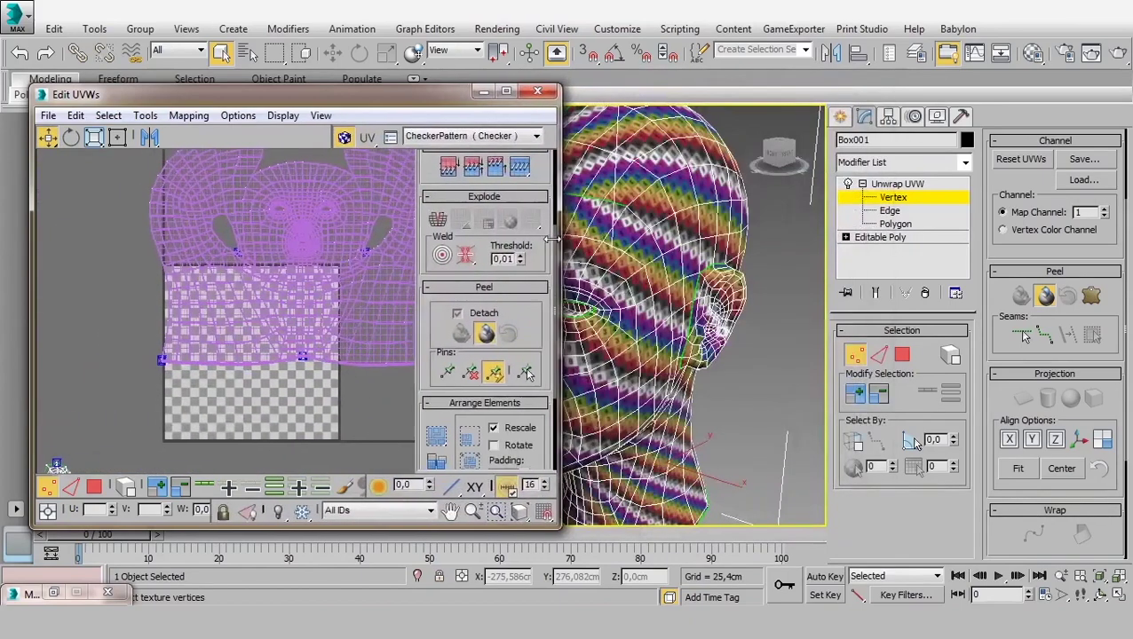
- Select all the head's UV faces and peel them flat
key("3")
key("ctrl+a")
left_click(480, 333)
scroll(278, 343, "down", 3)
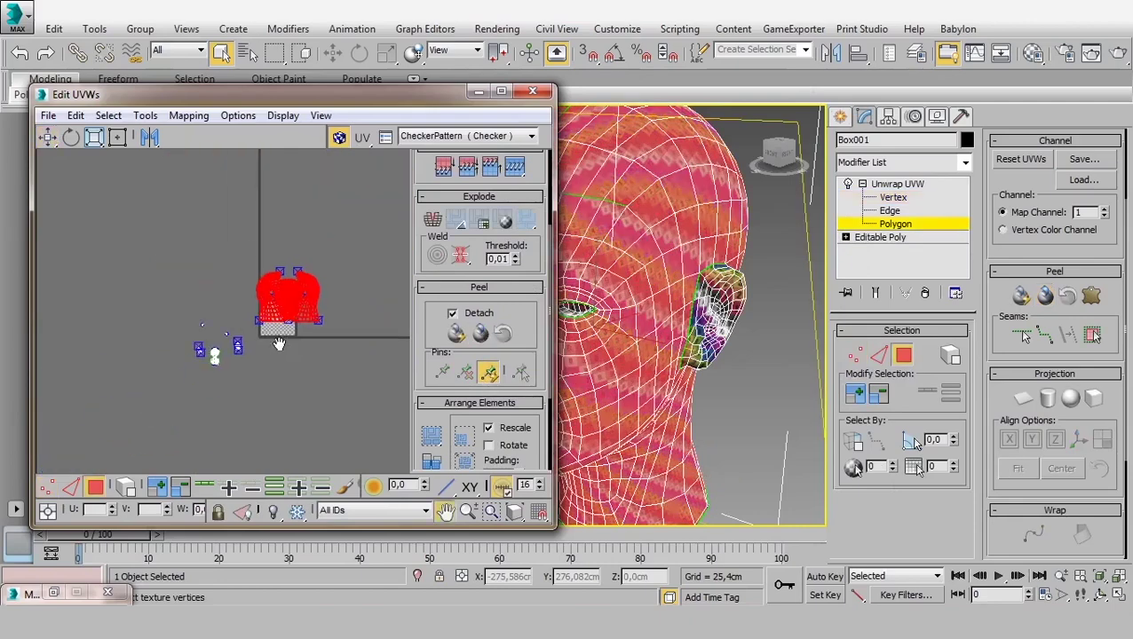
scroll(278, 343, "up", 2)
- Switch to UV vertices and box-select all of them
left_click(47, 486)
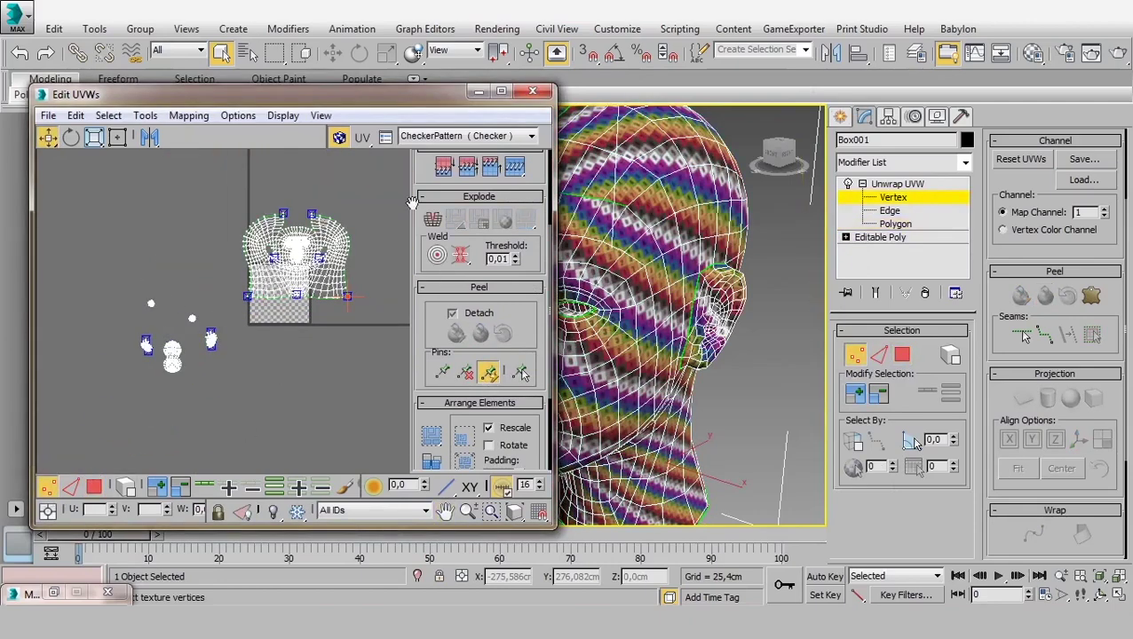
key("ctrl+a")
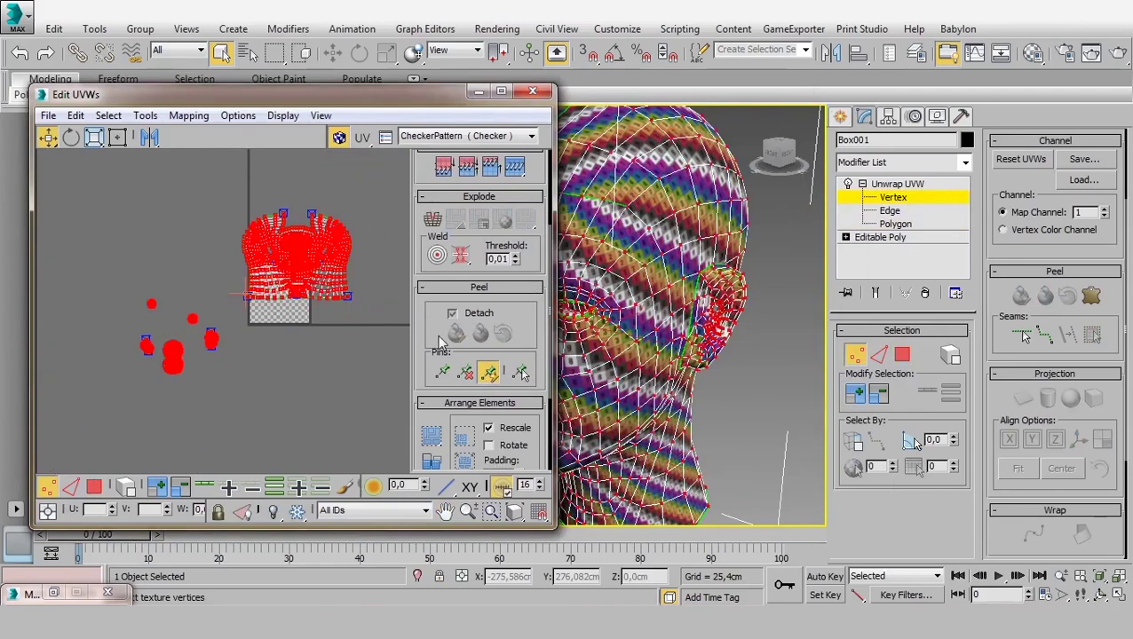
left_click(302, 373)
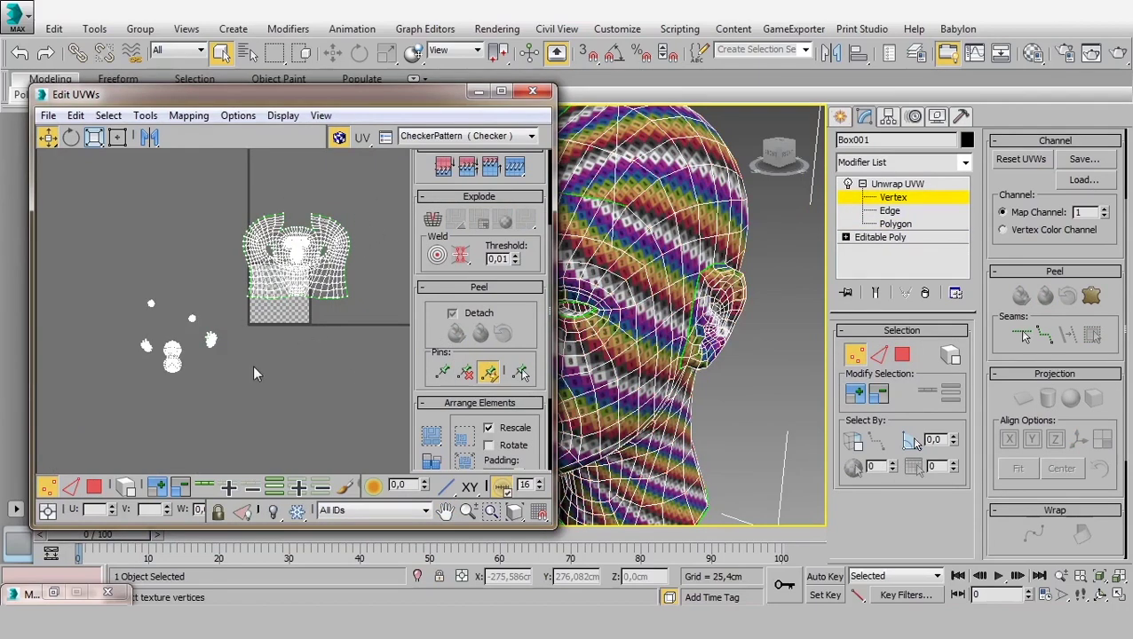
left_click_drag(211, 359, 163, 345)
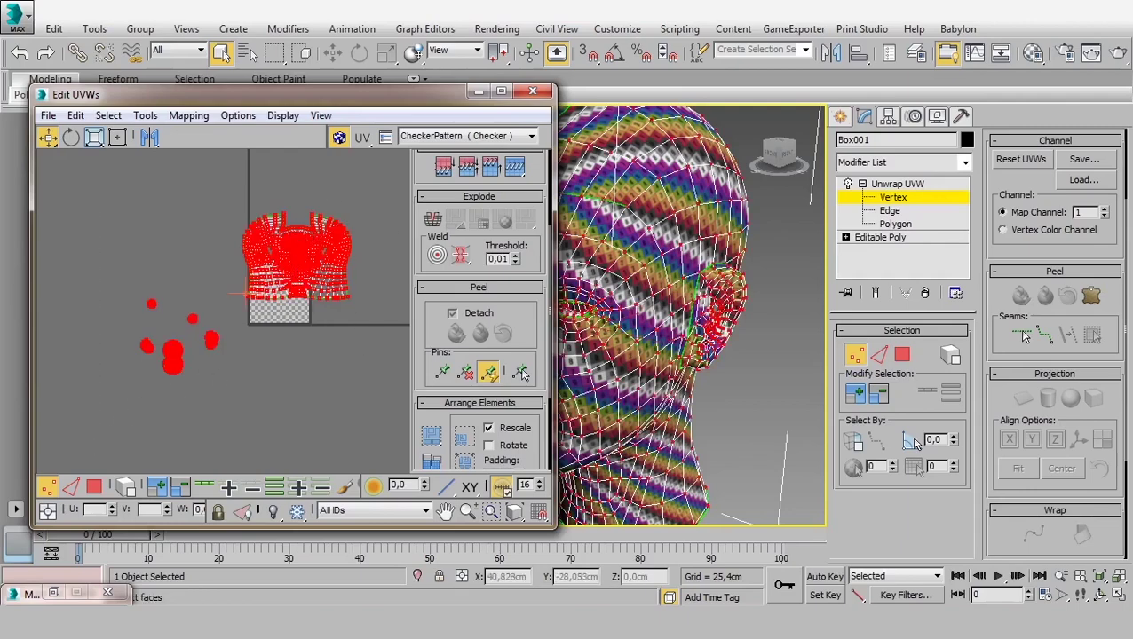
- Orbit the viewport from the ear round to the front of the face to check the checker mapping
scroll(684, 311, "up", 6)
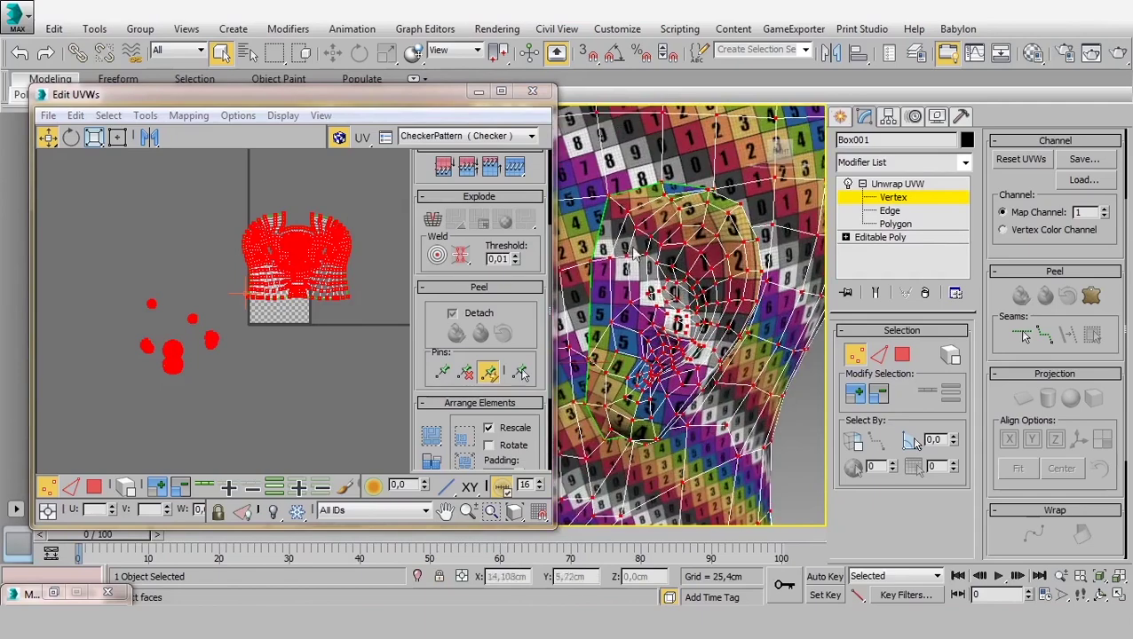
middle_click_drag(706, 305, 629, 257, "alt")
scroll(621, 363, "down", 5)
mouse_move(621, 363)
middle_mouse_down("alt")
mouse_move(606, 437)
mouse_move(675, 373)
middle_mouse_up("alt")
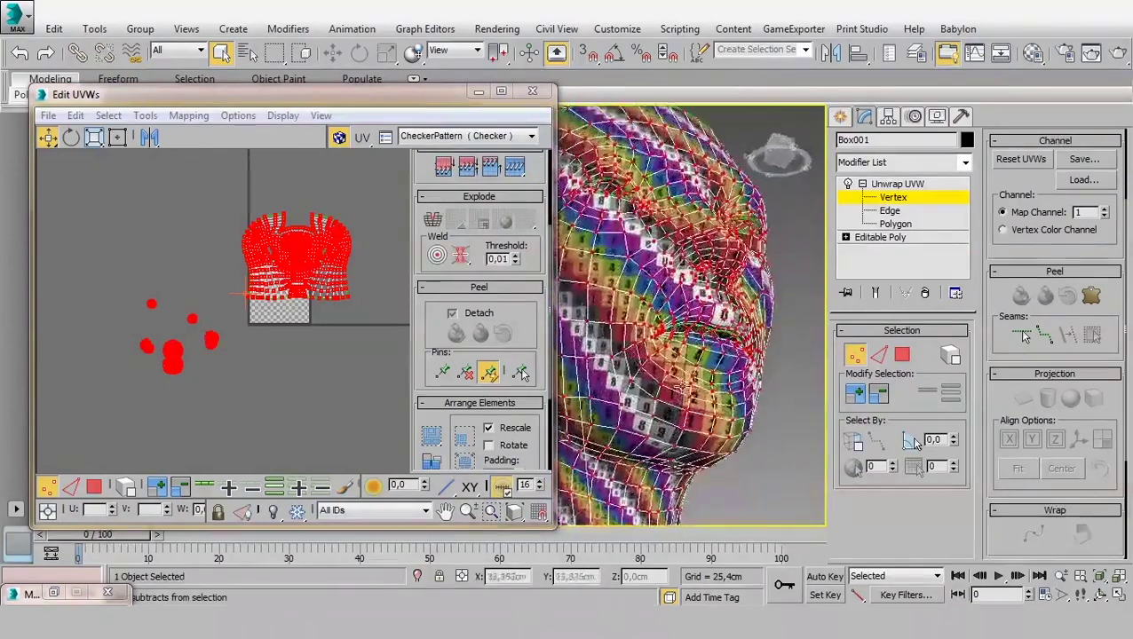
scroll(294, 273, "down", 1)
- Select all the head's UV polygons and rescale the elements evenly
left_click(93, 486)
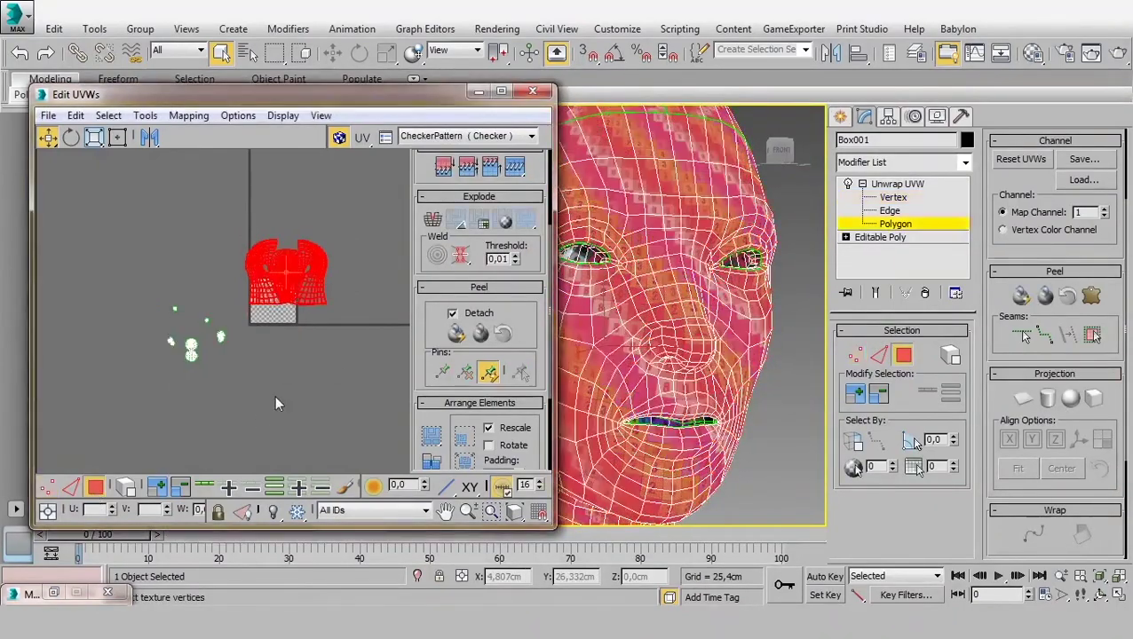
left_click(366, 202)
left_click_drag(367, 202, 100, 442)
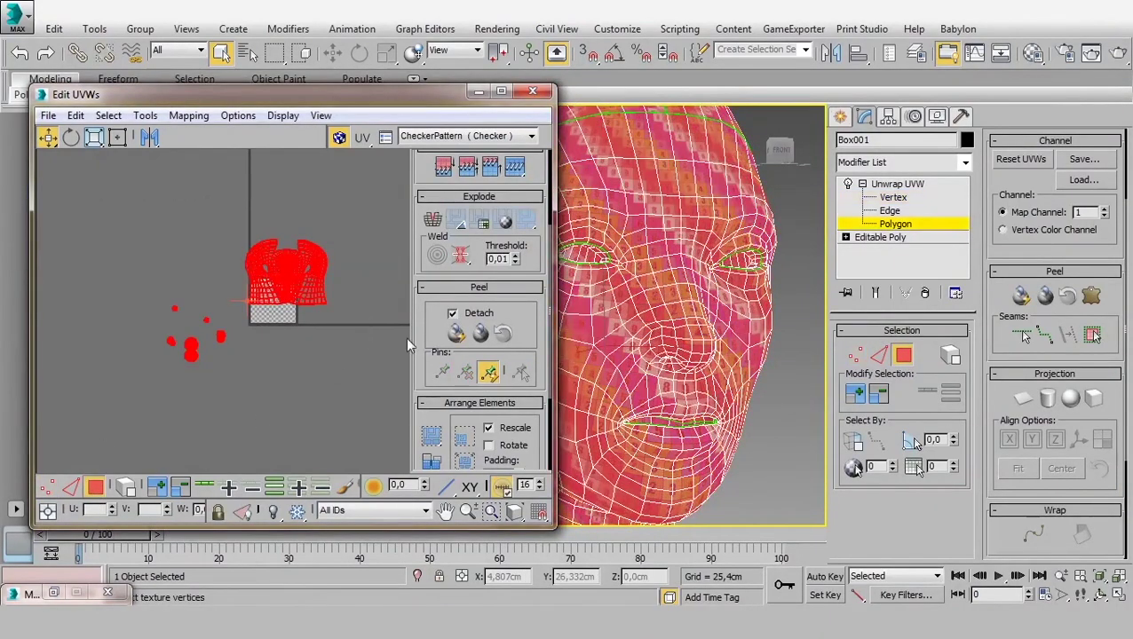
scroll(420, 273, "down", 1)
scroll(420, 272, "down", 1)
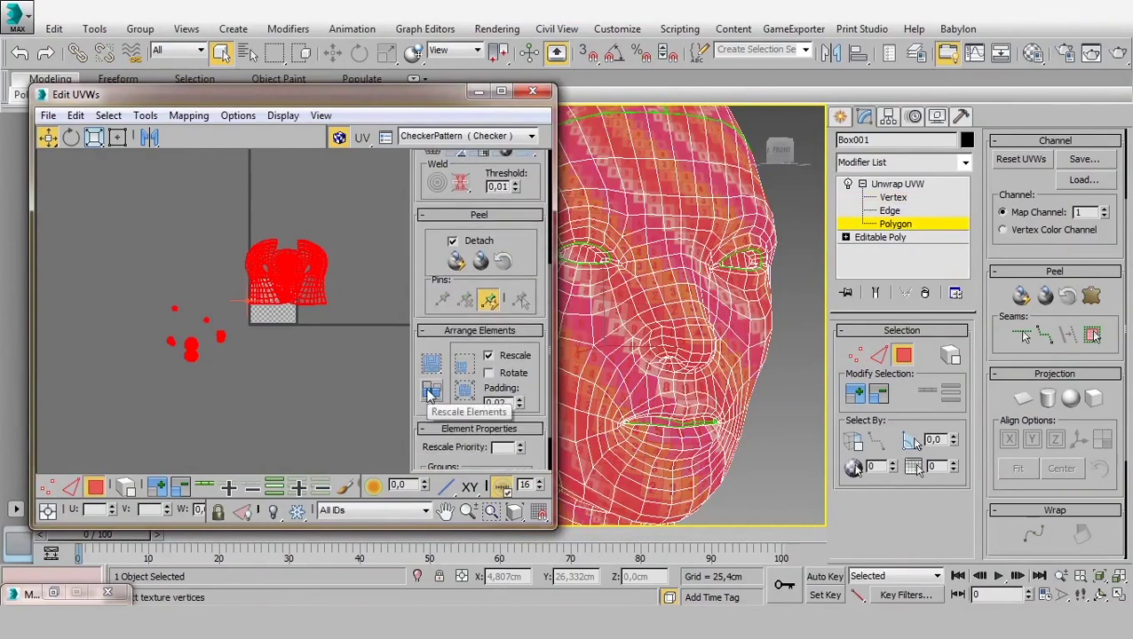
left_click(430, 393)
- Scale and move the main head shell so it fills the 0–1 checker square
scroll(291, 273, "up", 2)
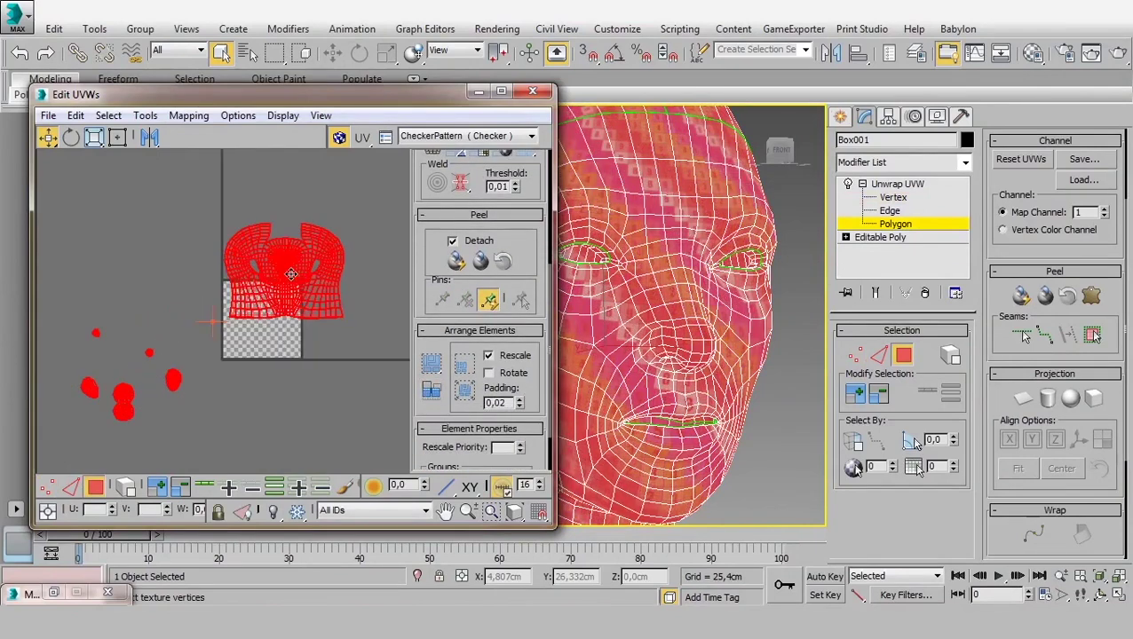
mouse_move(290, 277)
left_mouse_down()
mouse_move(262, 326)
mouse_move(160, 392)
left_mouse_up()
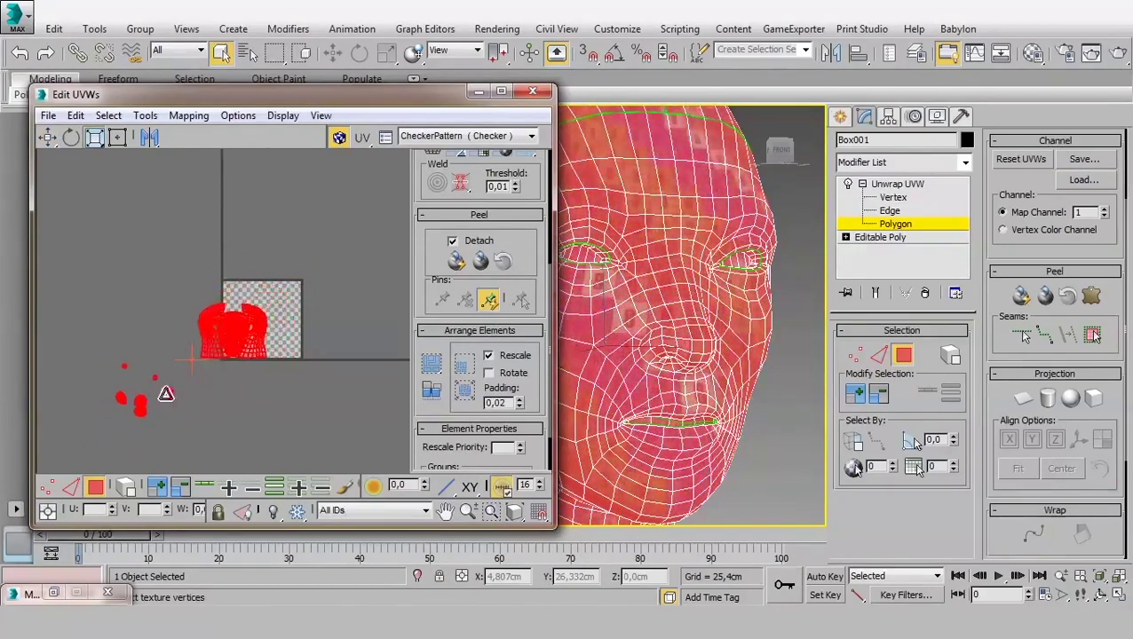
key("w")
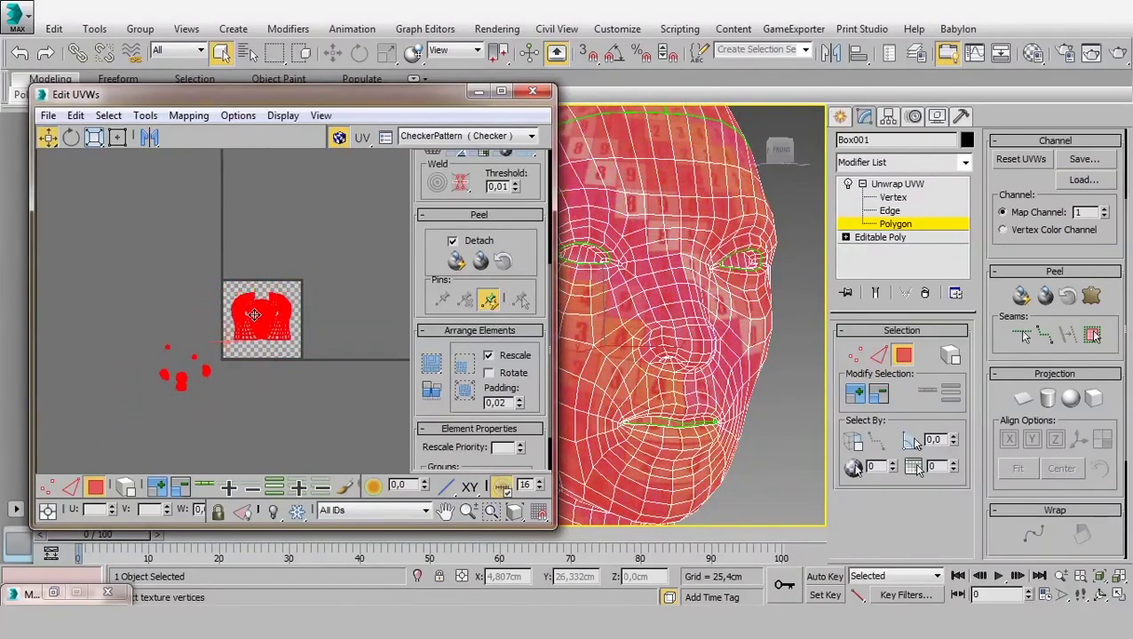
scroll(254, 318, "up", 3)
mouse_move(267, 326)
left_mouse_down()
mouse_move(293, 325)
mouse_move(264, 333)
mouse_move(269, 322)
left_mouse_up()
key("w")
key("e")
key("r")
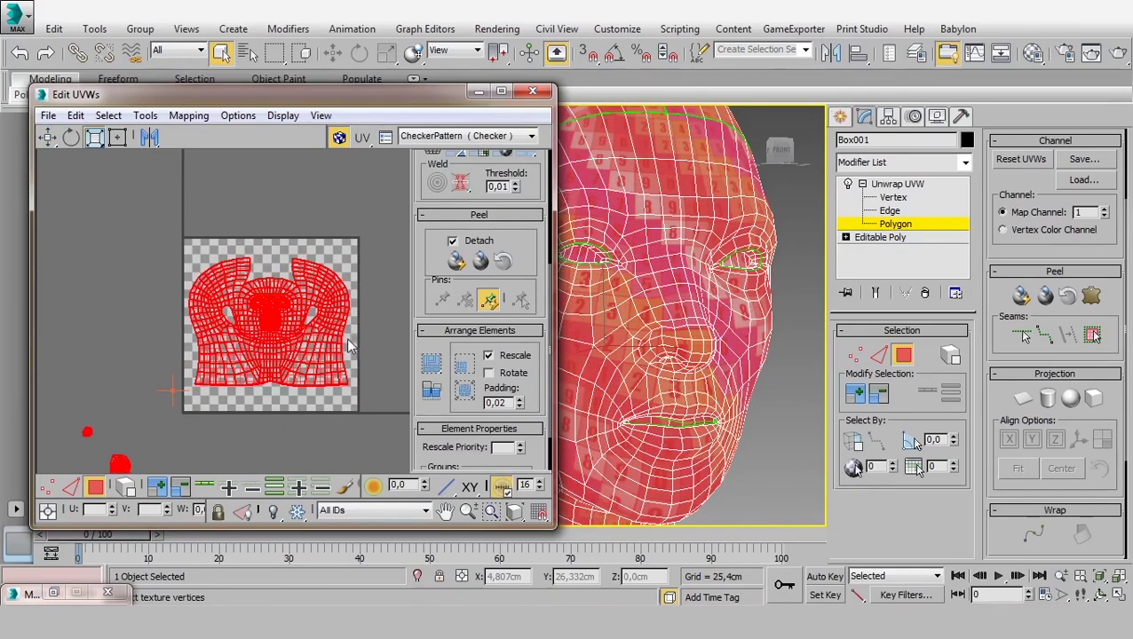
left_click_drag(272, 340, 240, 266)
key("q")
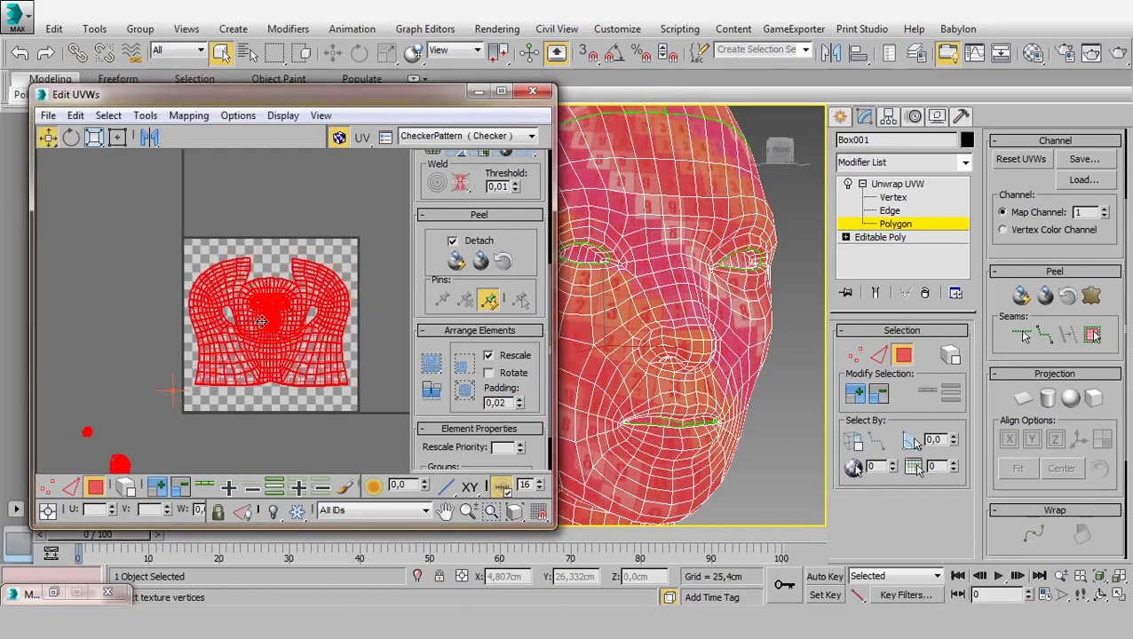
left_click_drag(261, 321, 265, 310)
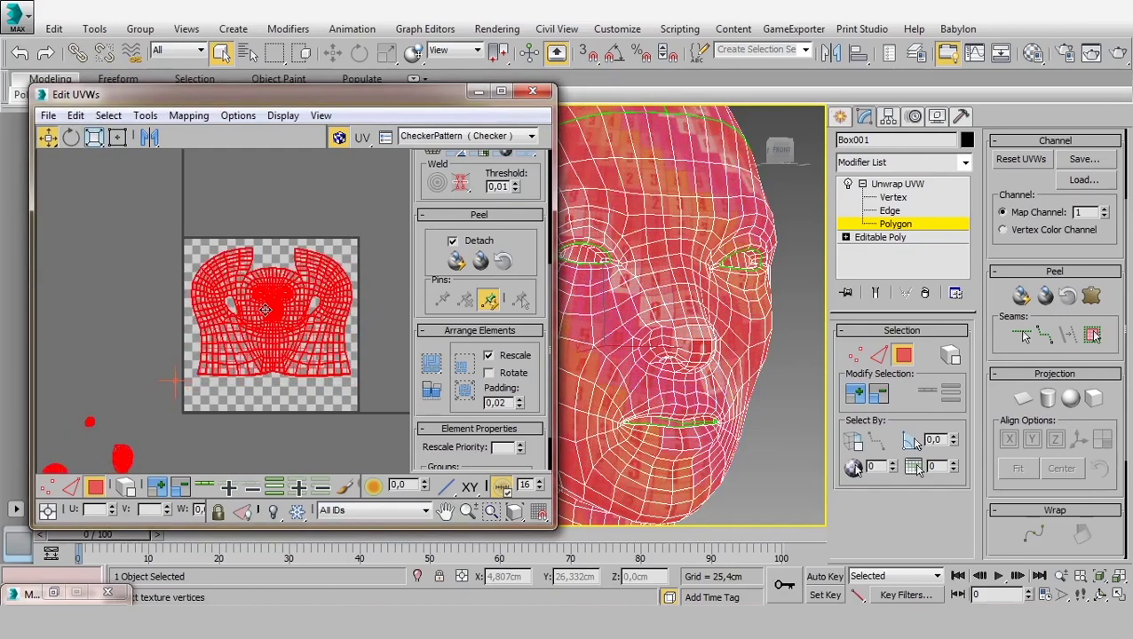
- Bring the leftover small shells into view and select, then deselect, the right-hand one
middle_click_drag(150, 452, 228, 376)
left_click_drag(234, 358, 185, 428)
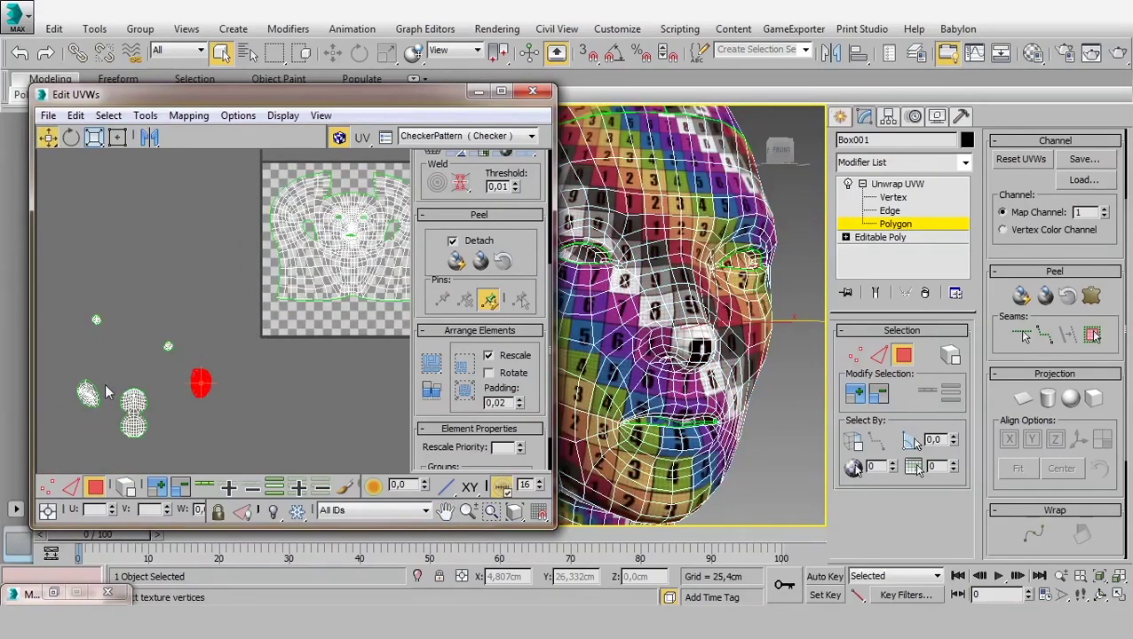
left_click(86, 395)
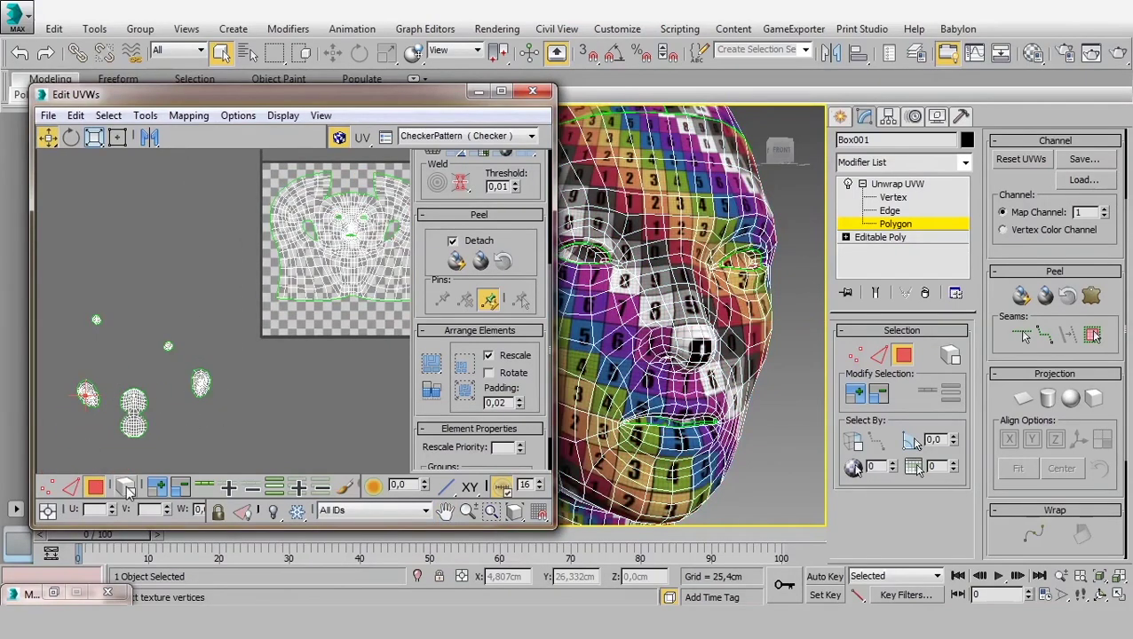
- Rotate the two oval shells and place them together at the bottom of the square
left_click(88, 397)
mouse_move(89, 393)
left_mouse_down()
mouse_move(209, 390)
mouse_move(217, 377)
left_mouse_up()
scroll(175, 385, "up", 3)
key("e")
left_click(275, 364)
key("w")
left_click(206, 393)
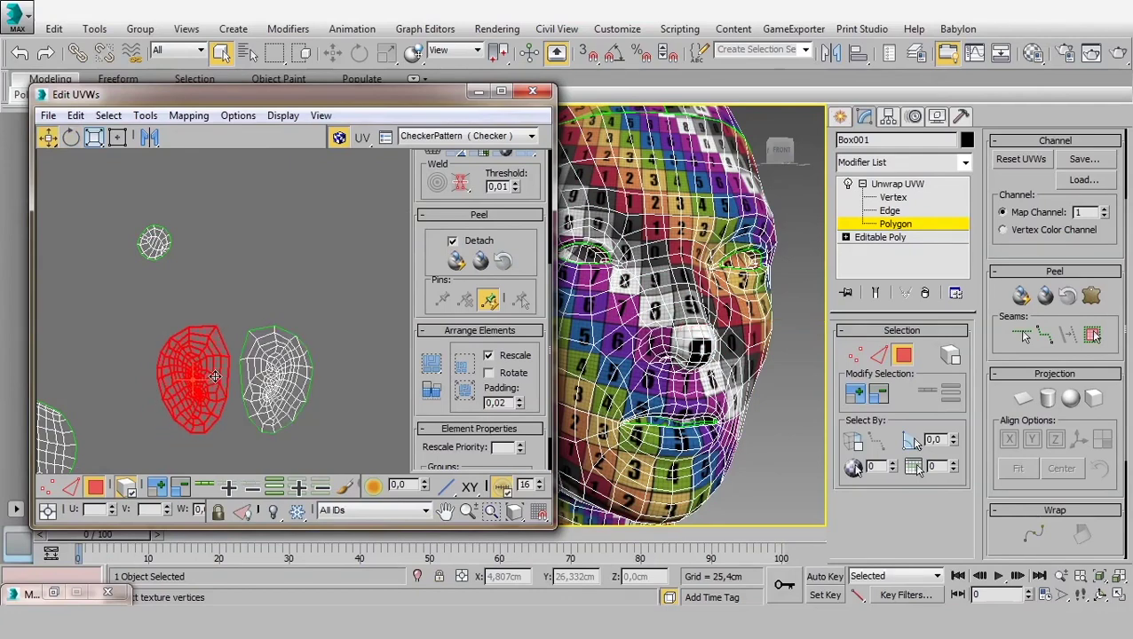
left_click_drag(342, 303, 153, 419)
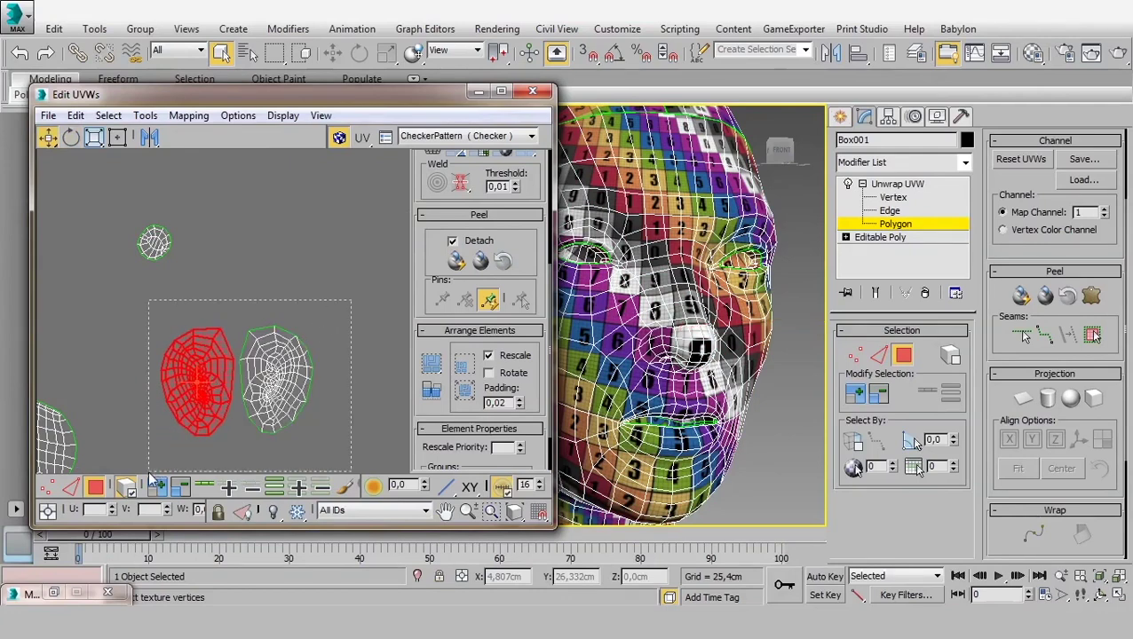
scroll(235, 365, "down", 3)
middle_click_drag(234, 365, 184, 410)
left_click_drag(194, 415, 325, 331)
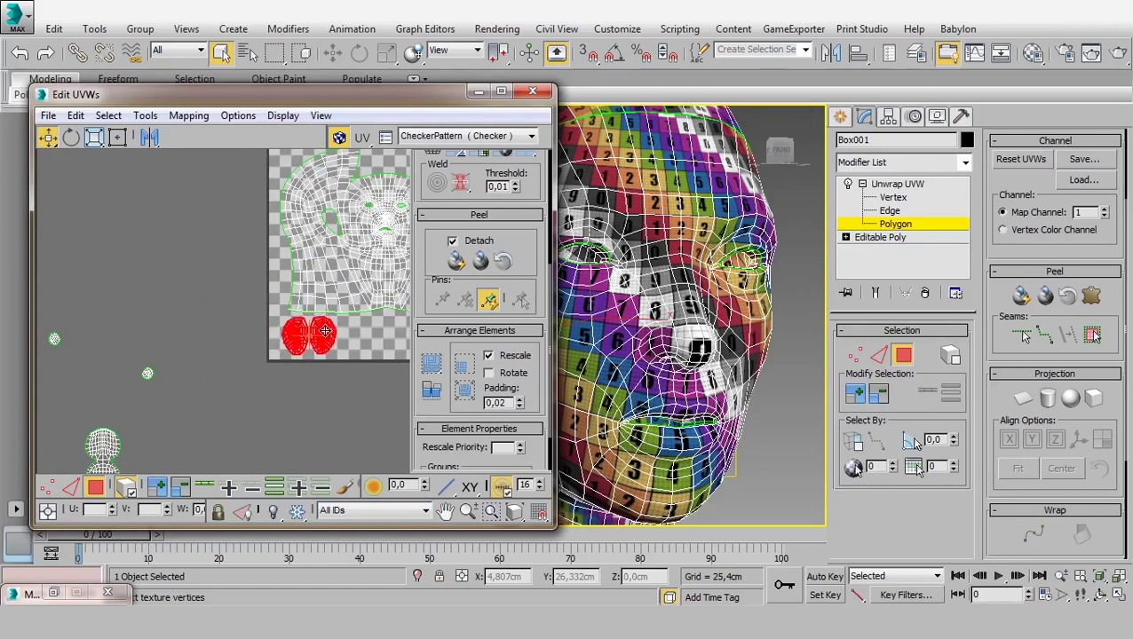
- Move the two round shells into the square, turn them horizontal, and set them beside the ovals
middle_click_drag(165, 427, 236, 352)
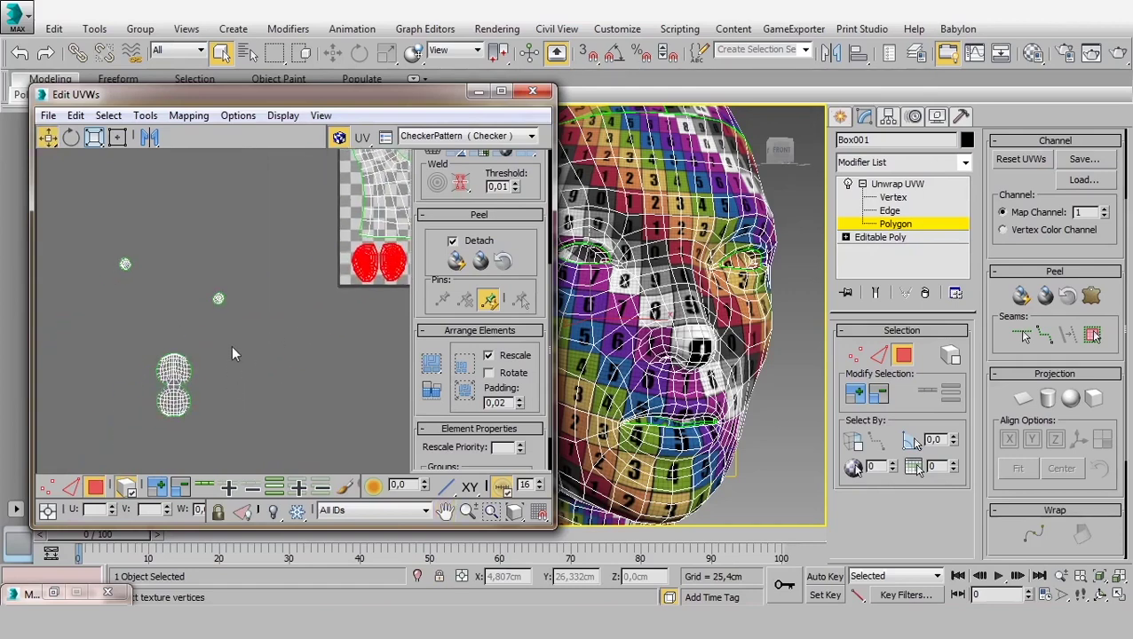
left_click(174, 380)
left_click_drag(173, 380, 388, 279)
scroll(146, 382, "up", 2)
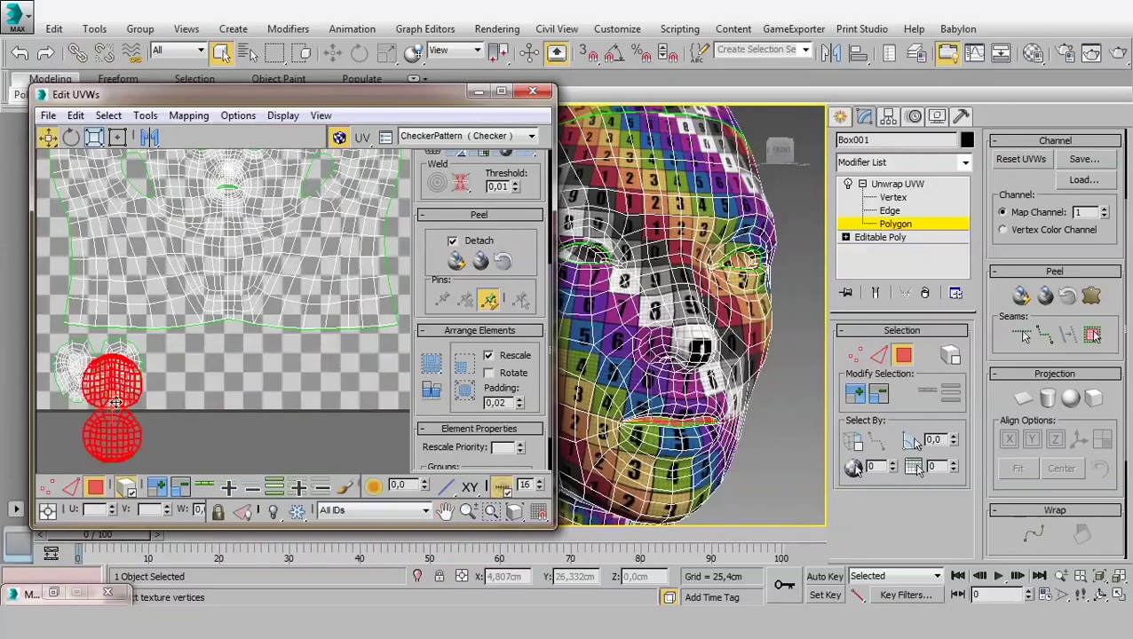
left_click_drag(107, 402, 271, 404)
scroll(271, 405, "down", 2)
scroll(258, 418, "up", 2)
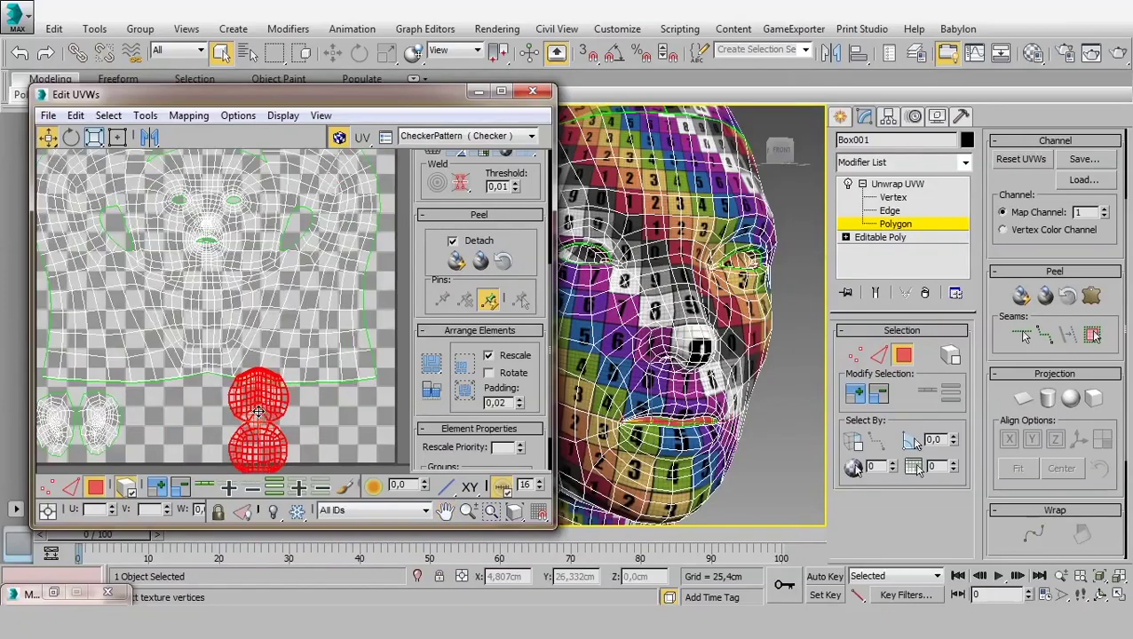
middle_click_drag(258, 417, 264, 346)
key("e")
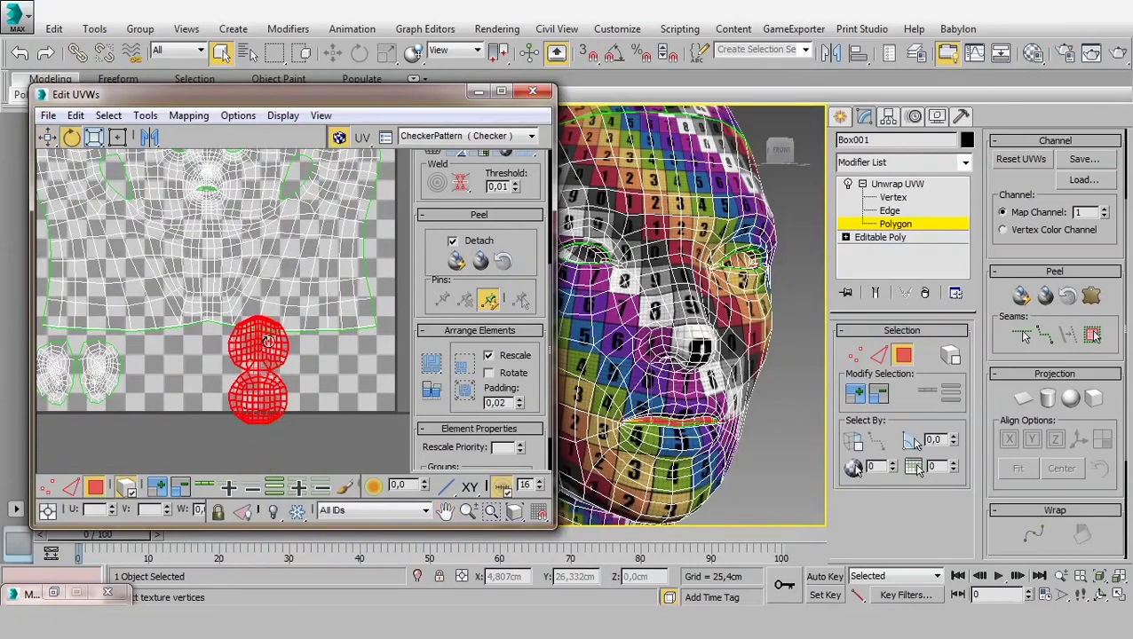
left_click_drag(265, 346, 282, 377)
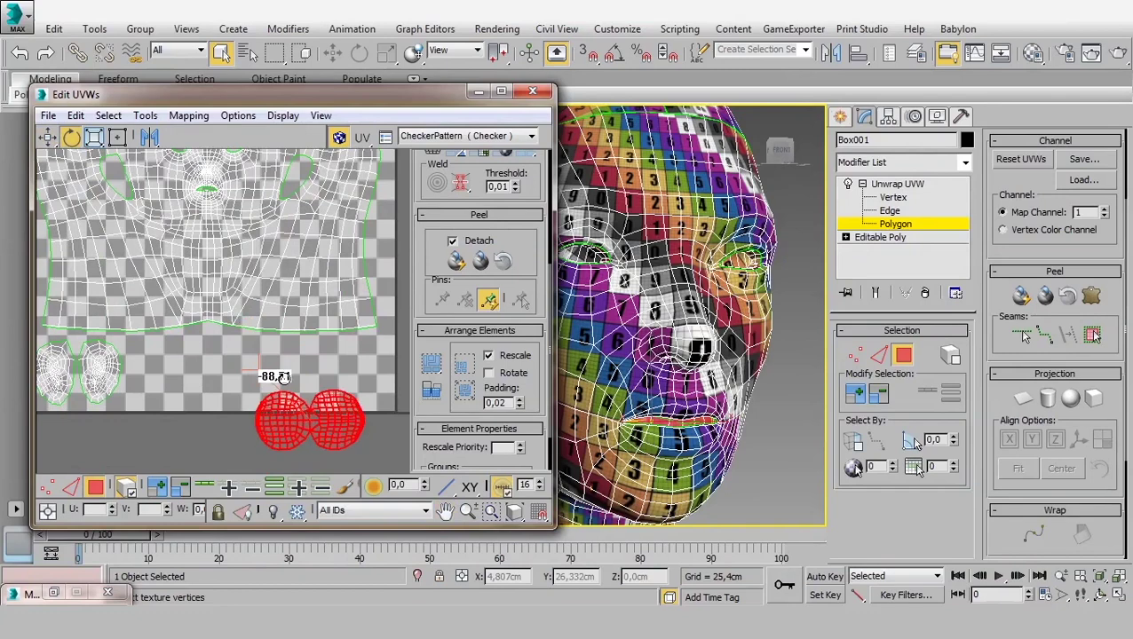
key("w")
left_click_drag(305, 430, 307, 382)
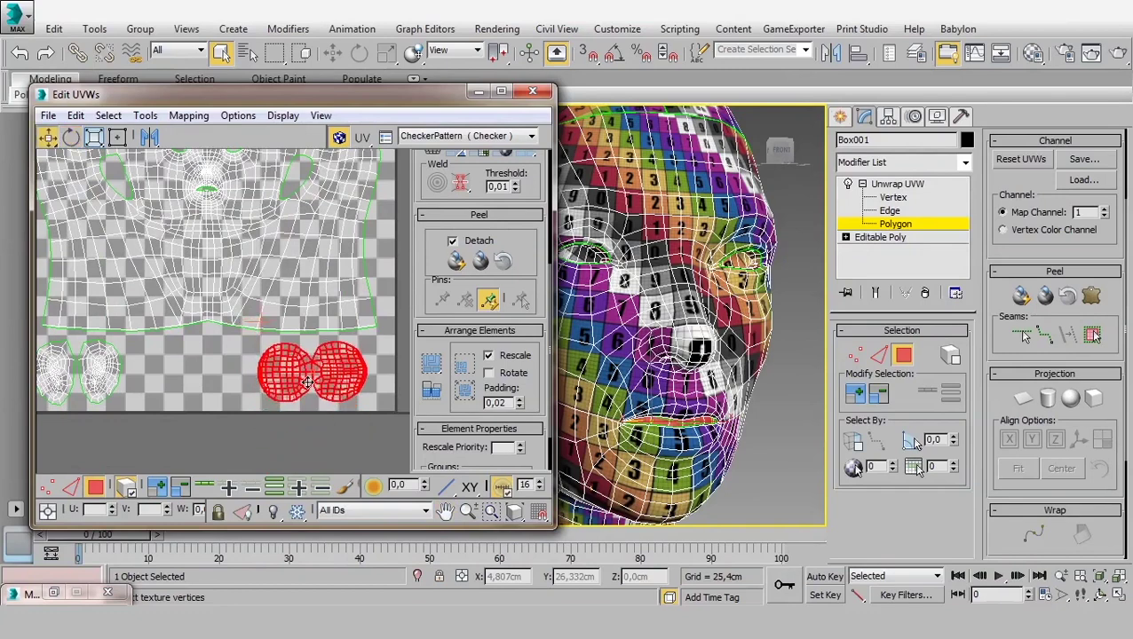
scroll(307, 382, "down", 3)
scroll(189, 366, "down", 2)
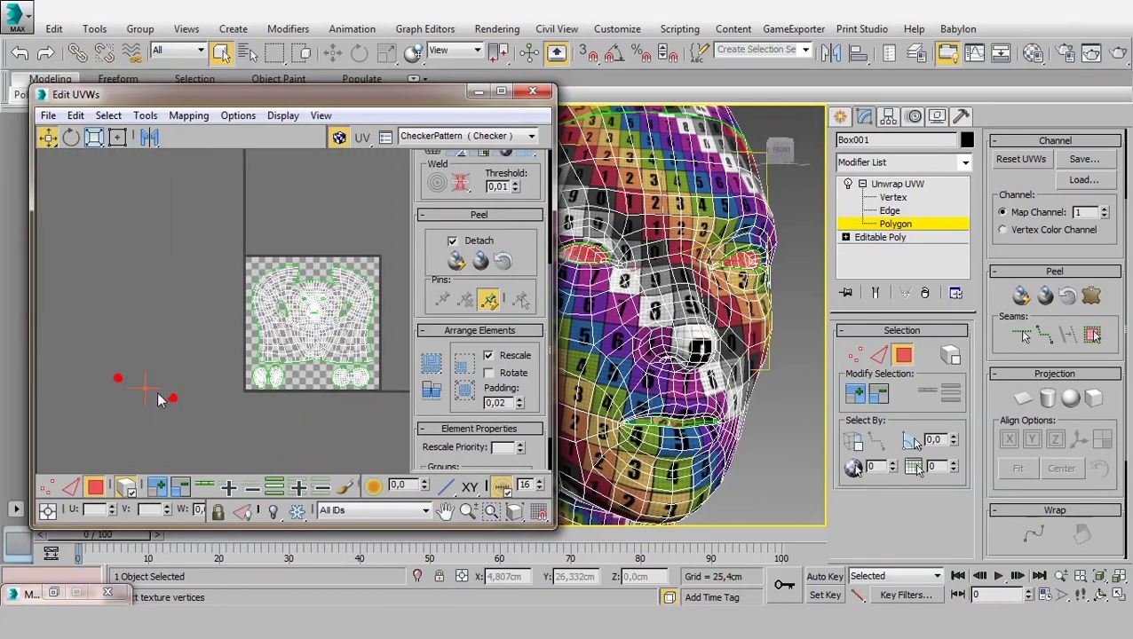
- Move and rotate the two tiny leftover shells onto the checker square
scroll(175, 404, "up", 4)
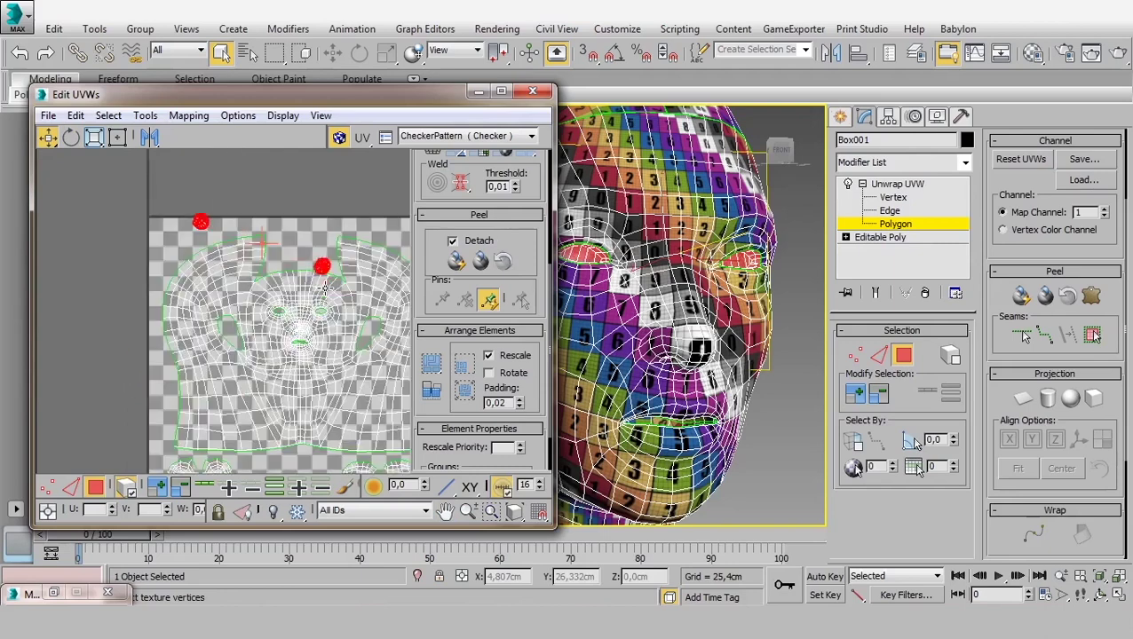
middle_click_drag(193, 195, 181, 257)
scroll(181, 258, "up", 3)
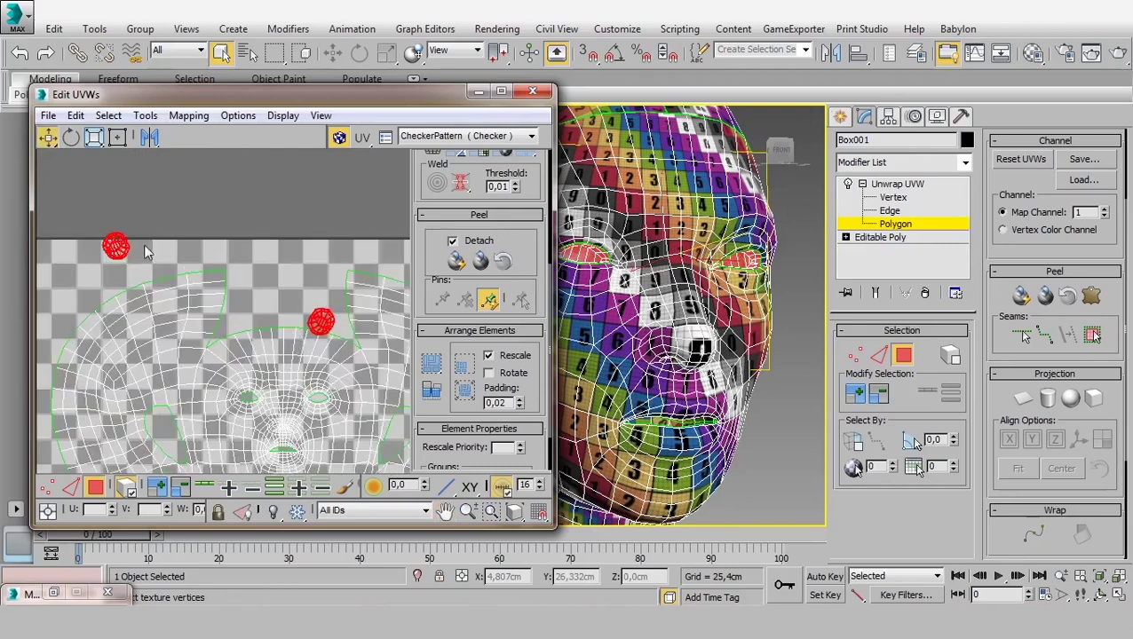
left_click(146, 252)
left_click_drag(115, 247, 275, 291)
scroll(260, 293, "up", 3)
key("e")
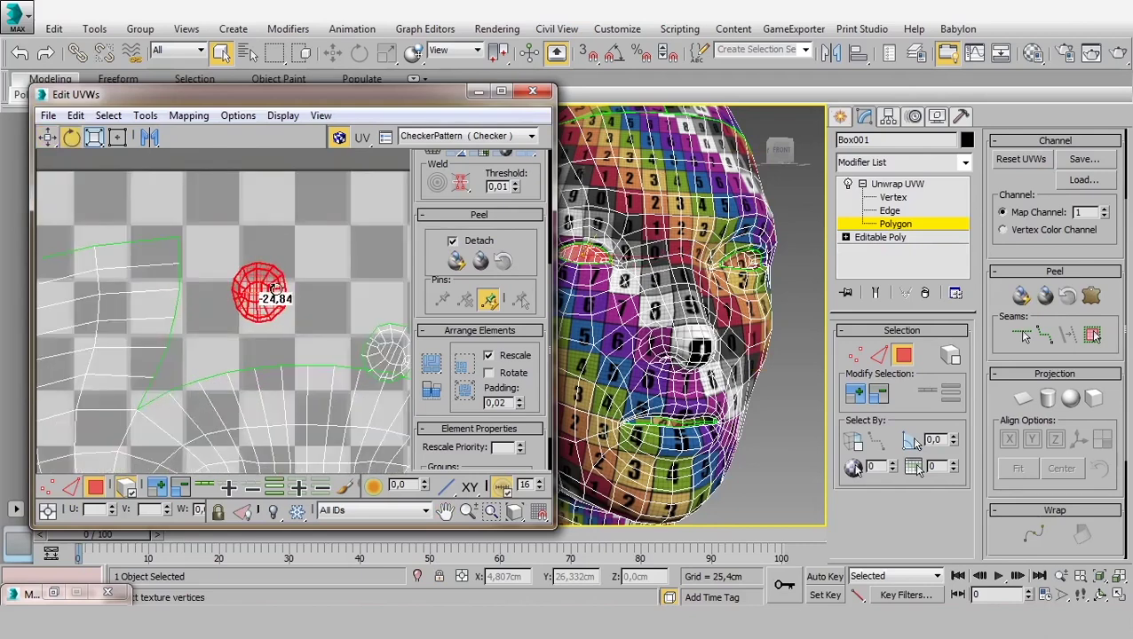
mouse_move(372, 342)
left_mouse_down()
mouse_move(312, 291)
mouse_move(329, 283)
mouse_move(221, 346)
left_mouse_up()
key("w")
left_click_drag(224, 294, 242, 305)
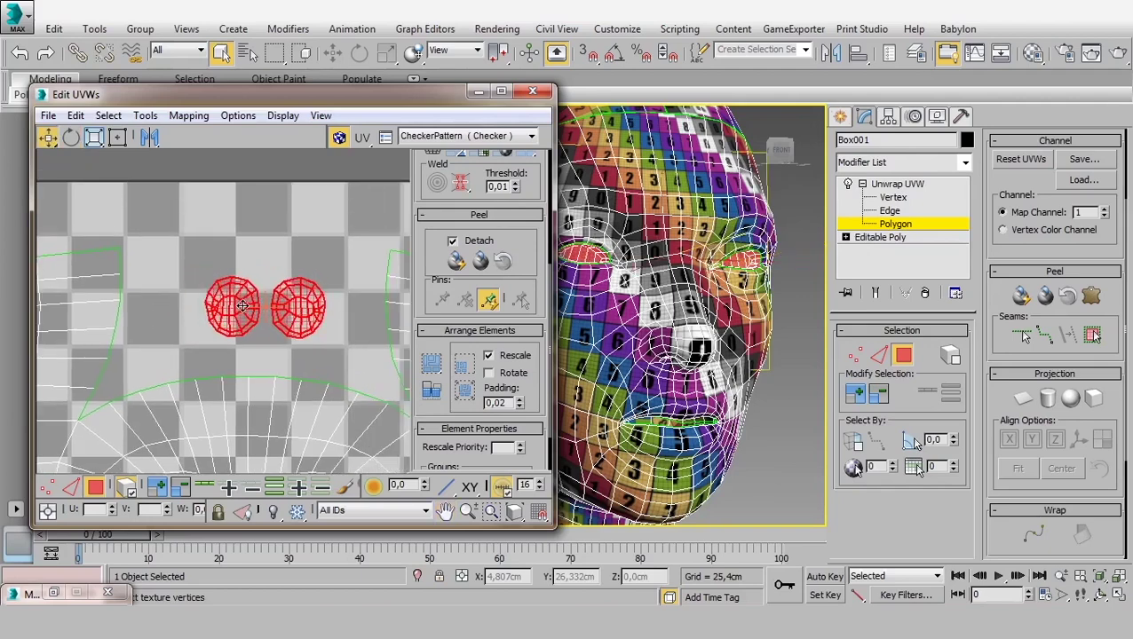
- Zoom out to check the packed UV layout, then close the Edit UVWs window
scroll(241, 302, "down", 5)
middle_click_drag(242, 302, 261, 231)
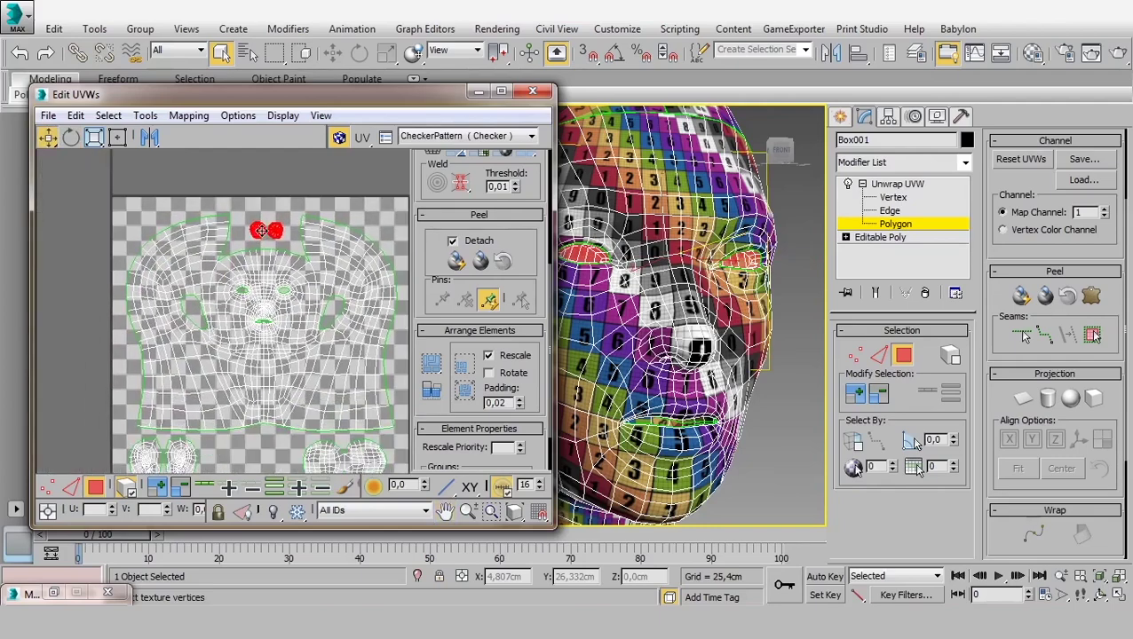
scroll(247, 299, "down", 2)
scroll(240, 314, "up", 2)
scroll(240, 315, "down", 2)
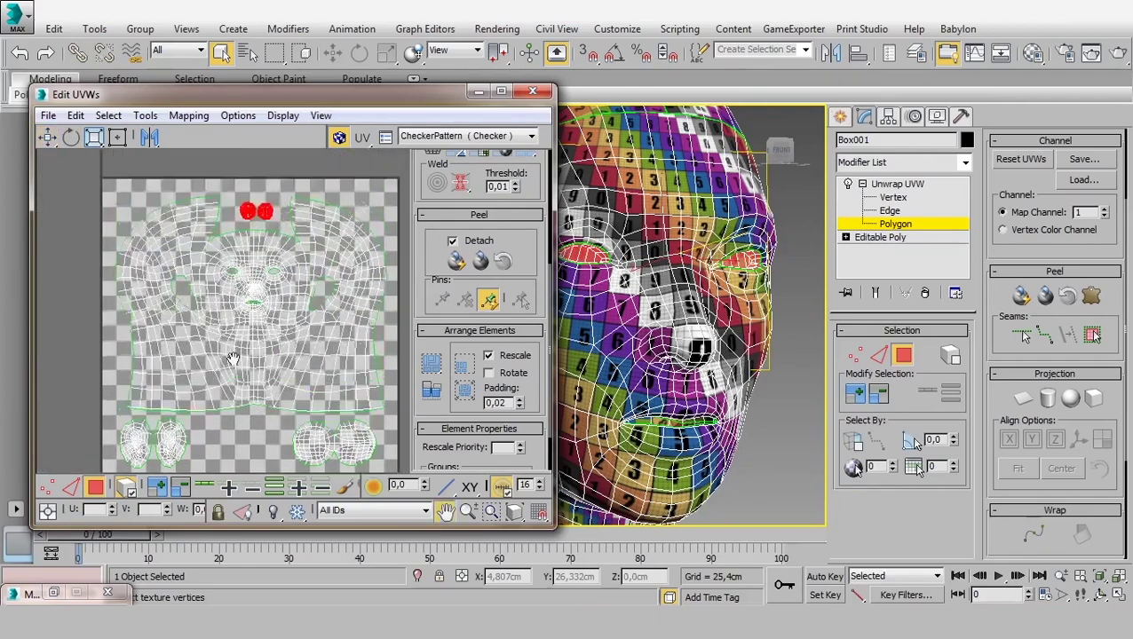
scroll(296, 312, "down", 2)
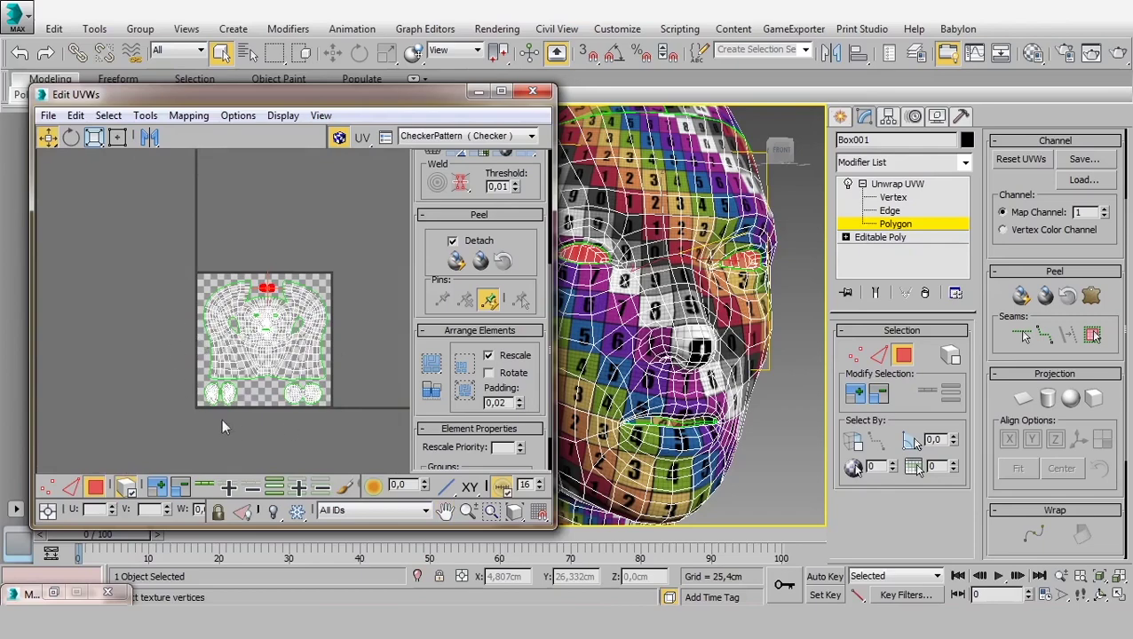
scroll(298, 304, "up", 3)
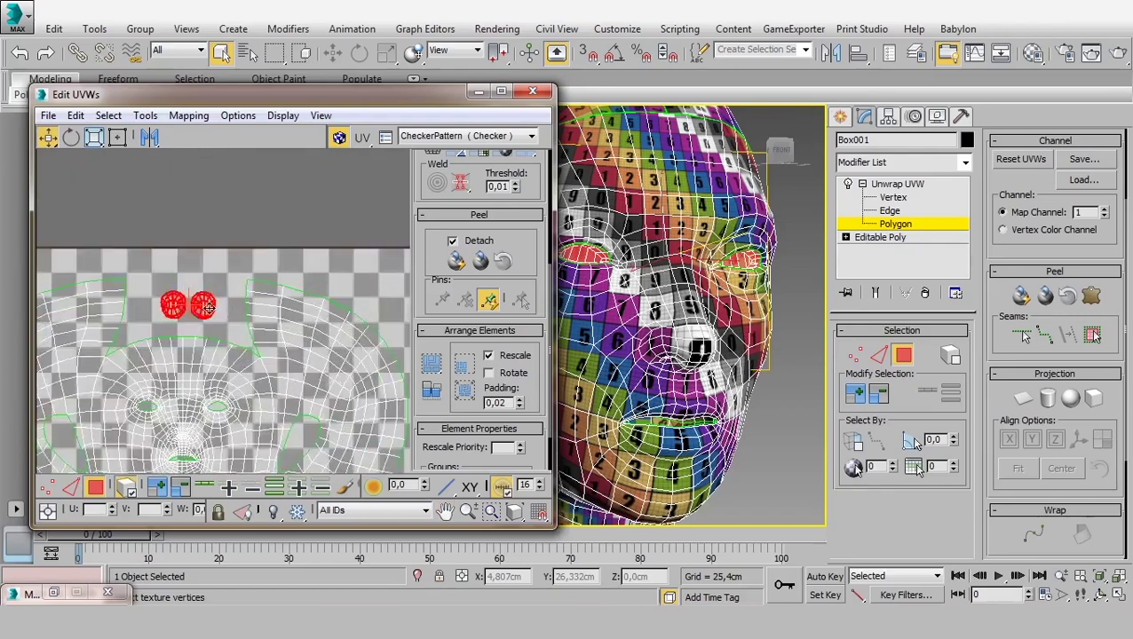
scroll(207, 302, "down", 3)
scroll(207, 302, "down", 2)
scroll(233, 333, "up", 2)
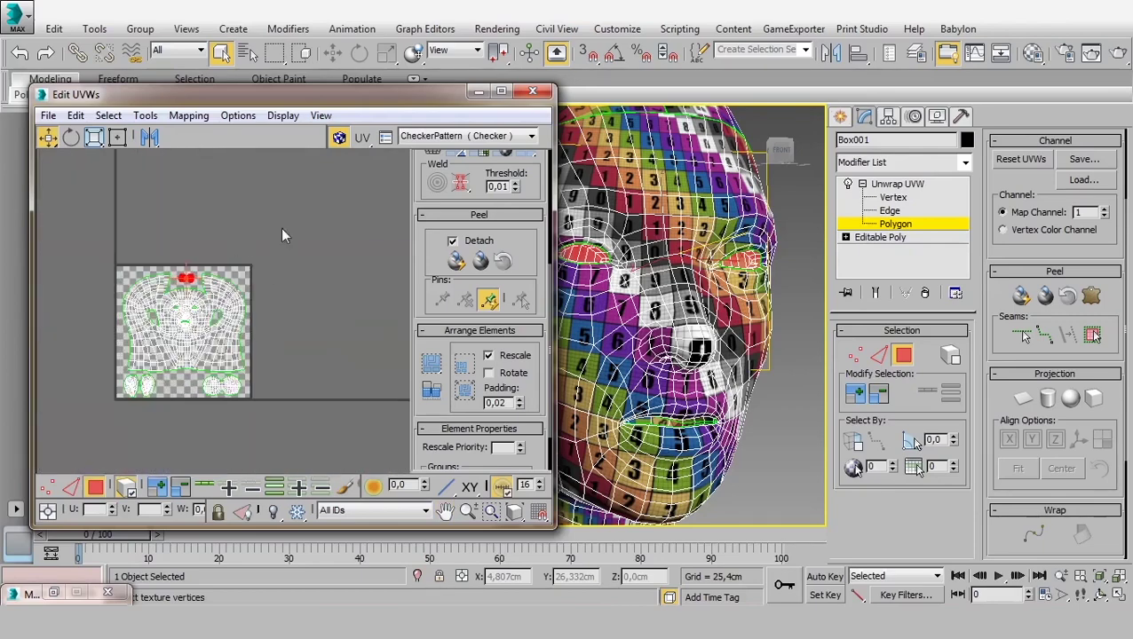
left_click(533, 91)
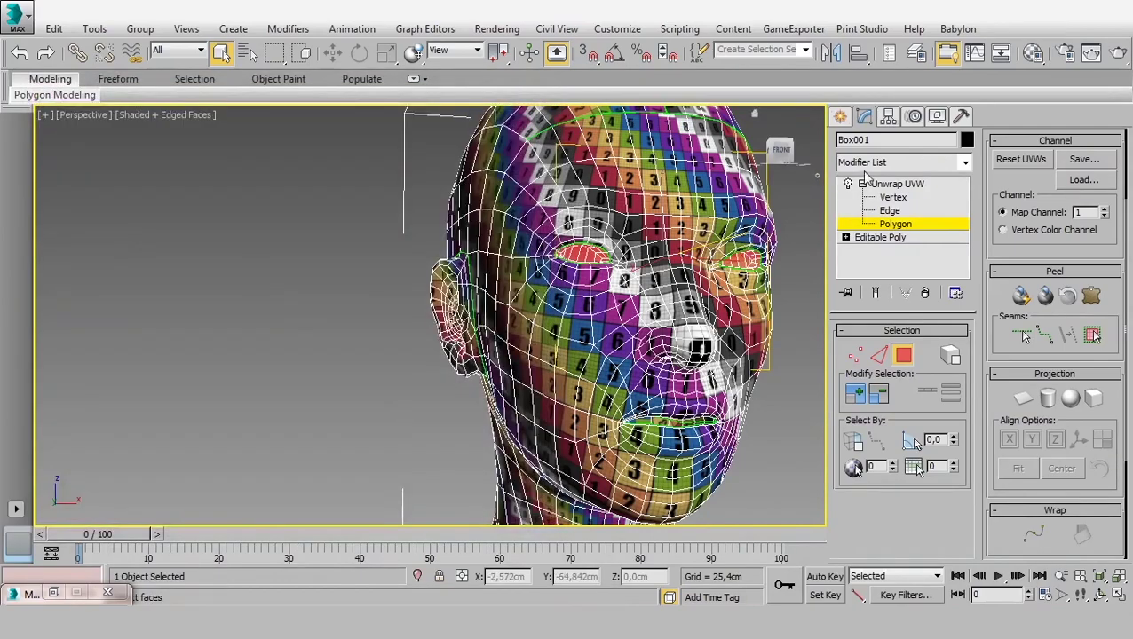
left_click(879, 185)
mouse_move(348, 327)
middle_mouse_down("alt")
mouse_move(581, 334)
mouse_move(578, 274)
mouse_move(606, 389)
mouse_move(587, 373)
mouse_move(523, 429)
mouse_move(488, 399)
mouse_move(532, 303)
mouse_move(581, 302)
mouse_move(484, 238)
mouse_move(462, 275)
mouse_move(497, 329)
mouse_move(627, 320)
middle_mouse_up("alt")
scroll(589, 302, "up", 3)
scroll(484, 238, "up", 2)
scroll(497, 329, "down", 2)
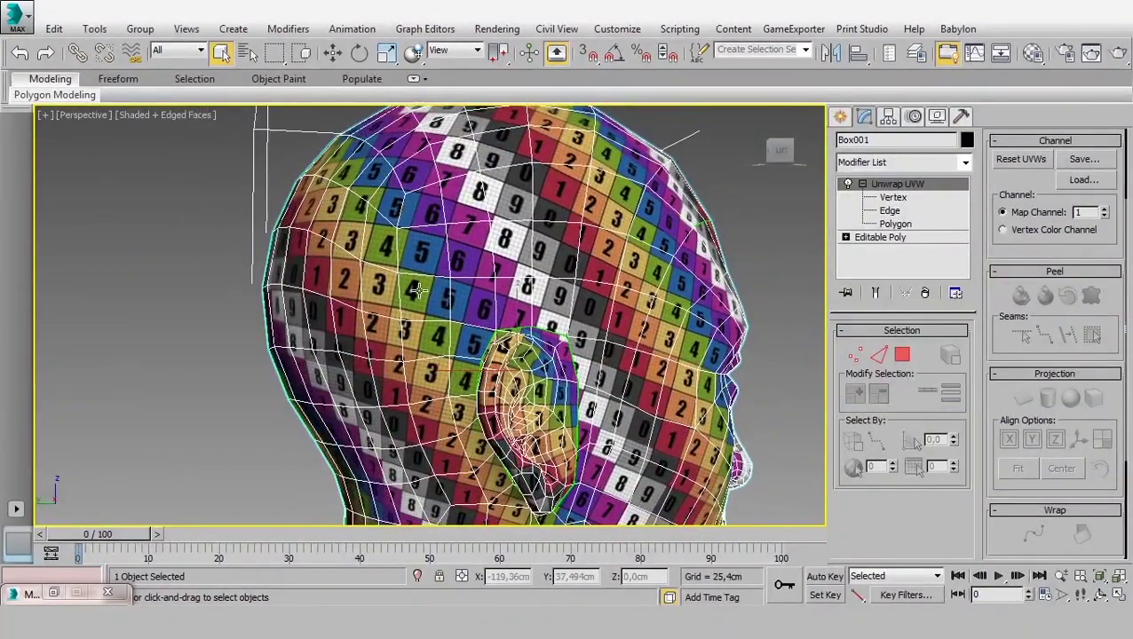
mouse_move(416, 291)
middle_mouse_down("alt")
mouse_move(387, 243)
mouse_move(405, 209)
middle_mouse_up("alt")
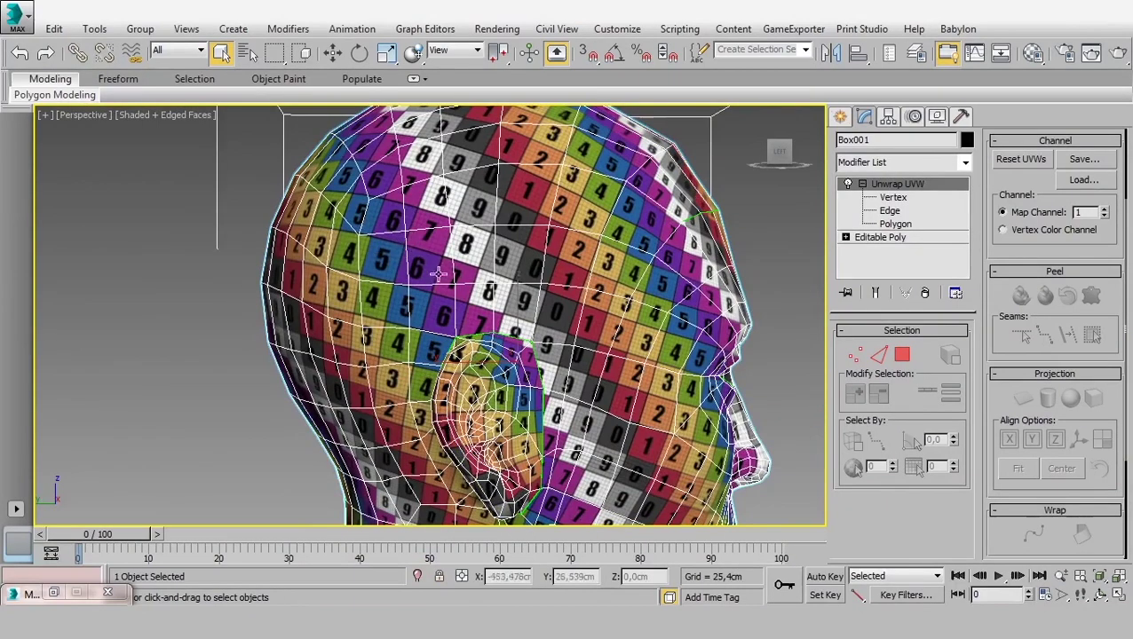
mouse_move(438, 275)
middle_mouse_down("alt")
mouse_move(539, 362)
mouse_move(502, 366)
middle_mouse_up("alt")
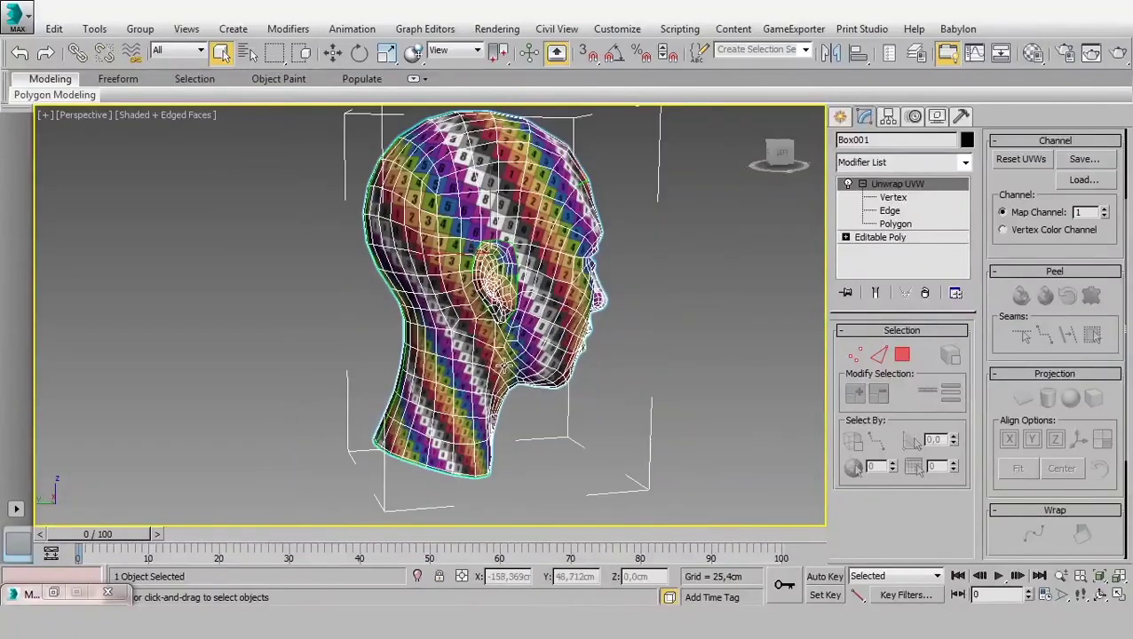
scroll(433, 371, "up", 4)
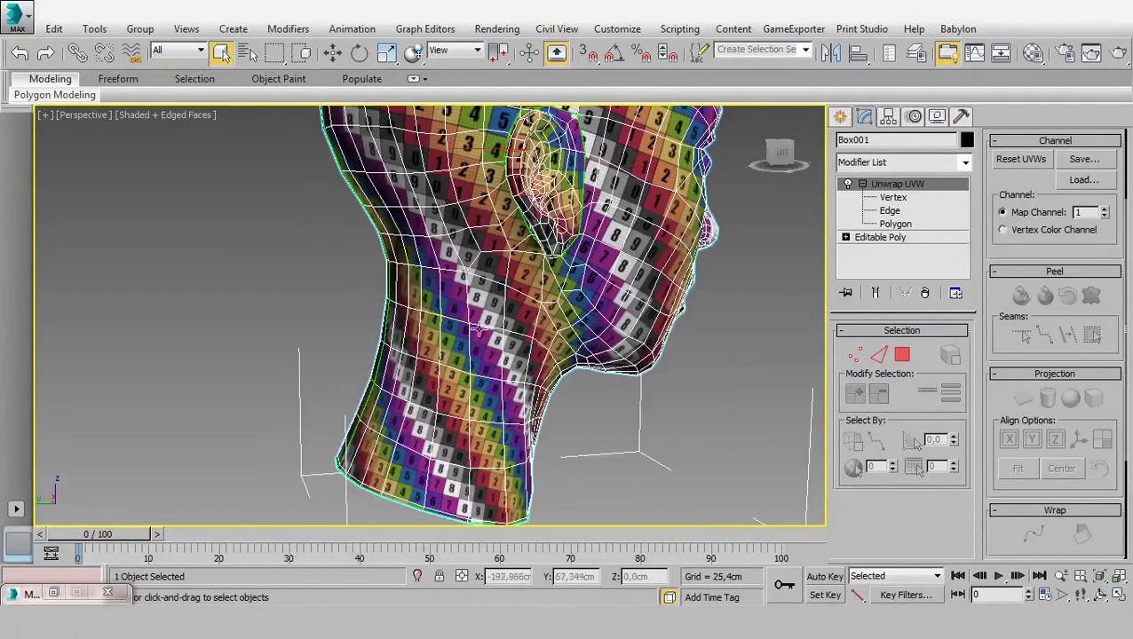
scroll(480, 328, "down", 3)
middle_click_drag(480, 327, 844, 211, "alt")
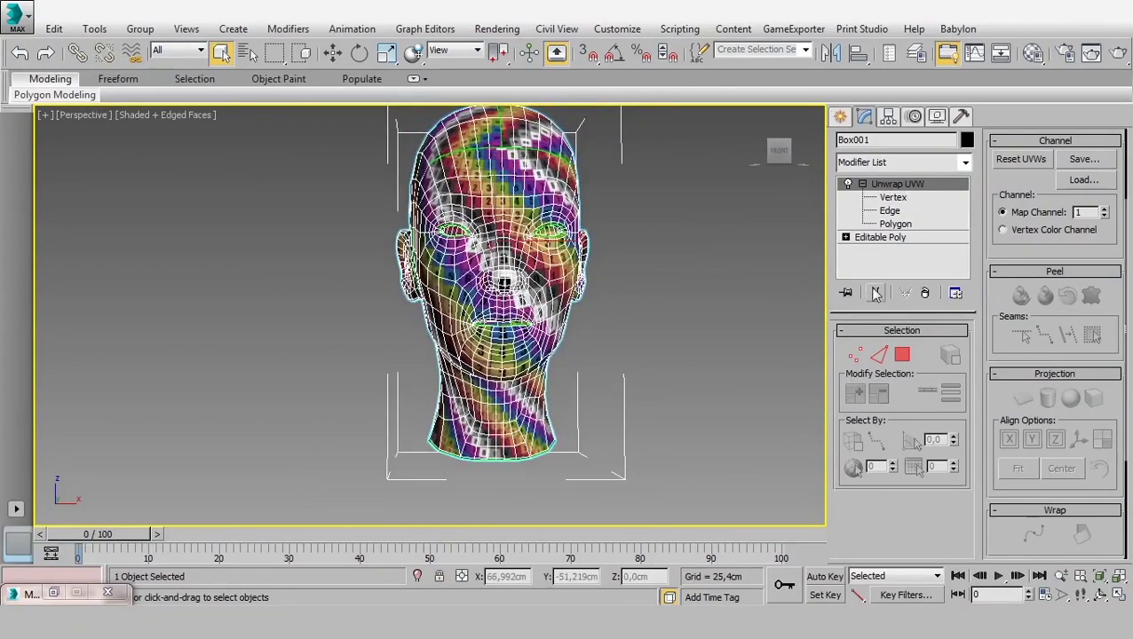
left_click_drag(990, 344, 990, 444)
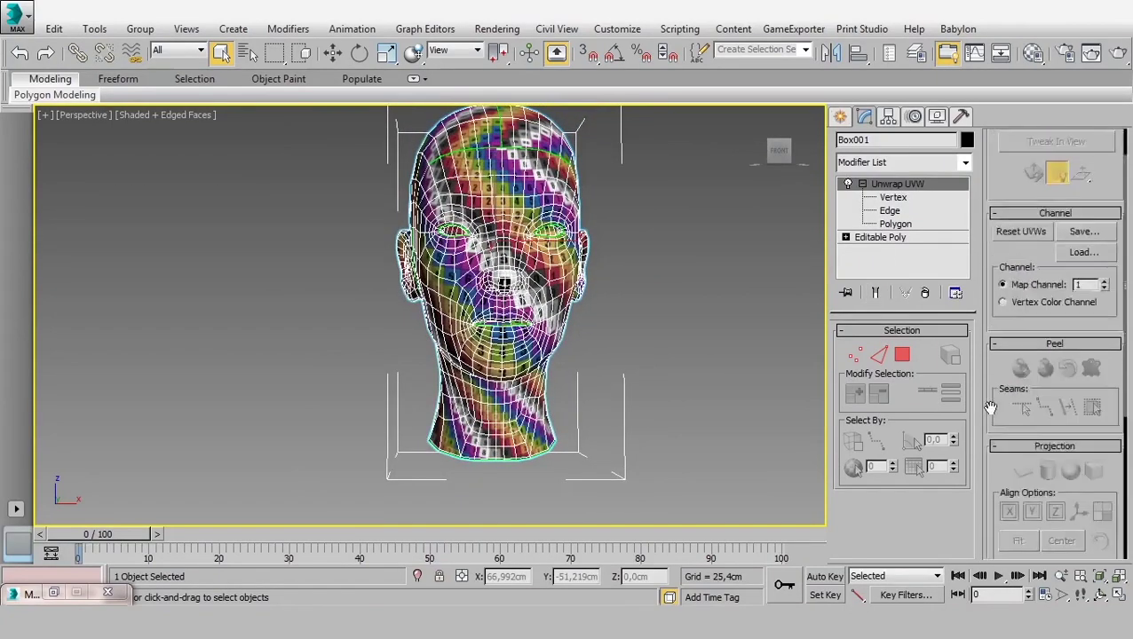
- Reopen the UV Editor to check the layout, then close it
left_click(1050, 151)
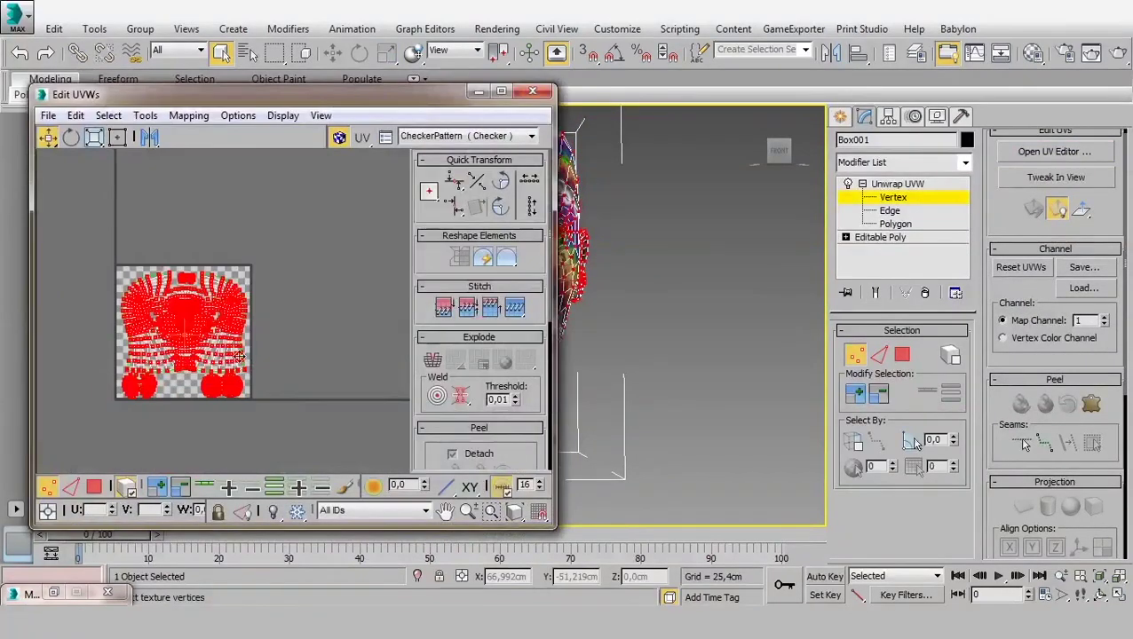
scroll(234, 299, "up", 2)
scroll(258, 320, "up", 3)
middle_click_drag(278, 314, 307, 317)
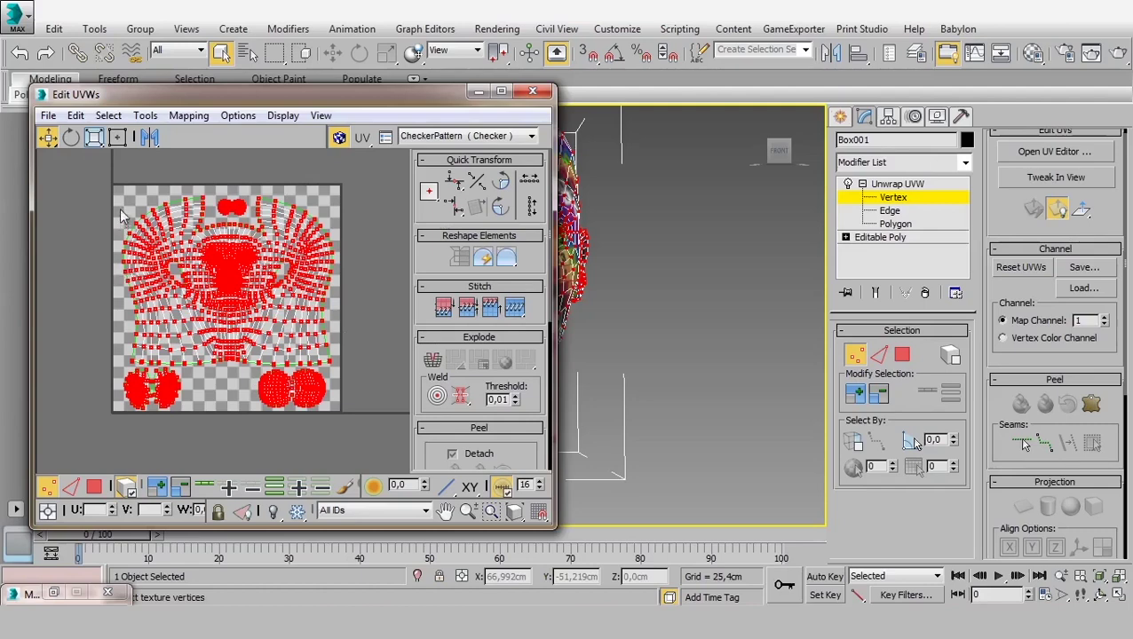
left_click(533, 92)
- Collapse the Unwrap UVW stack to Editable Poly and reselect the head
left_click(895, 184)
right_click(895, 186)
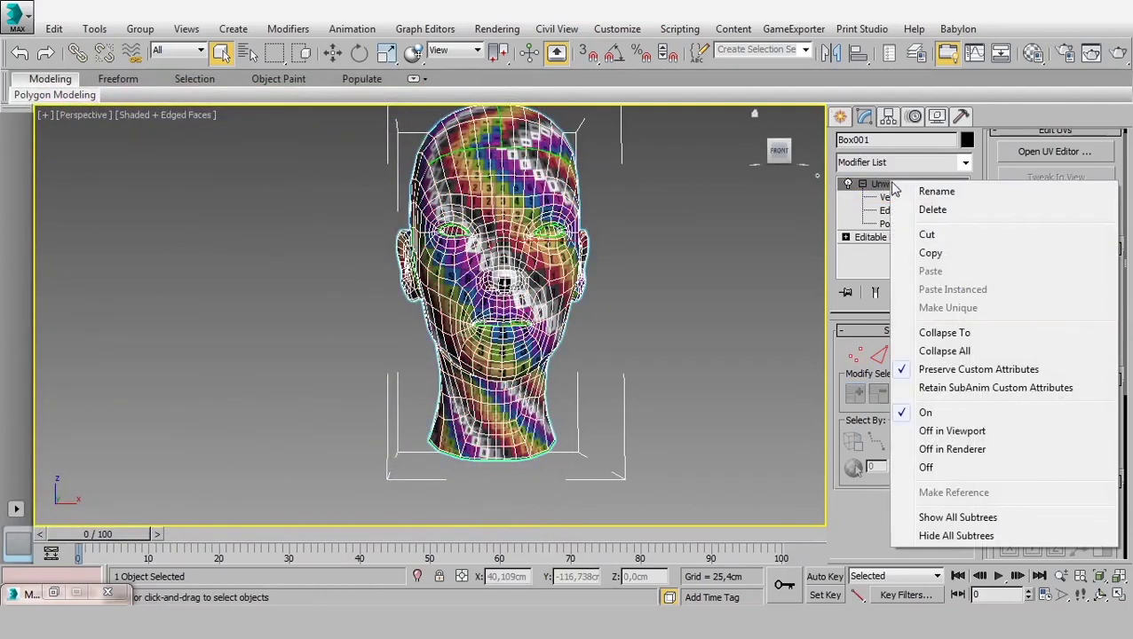
left_click(933, 351)
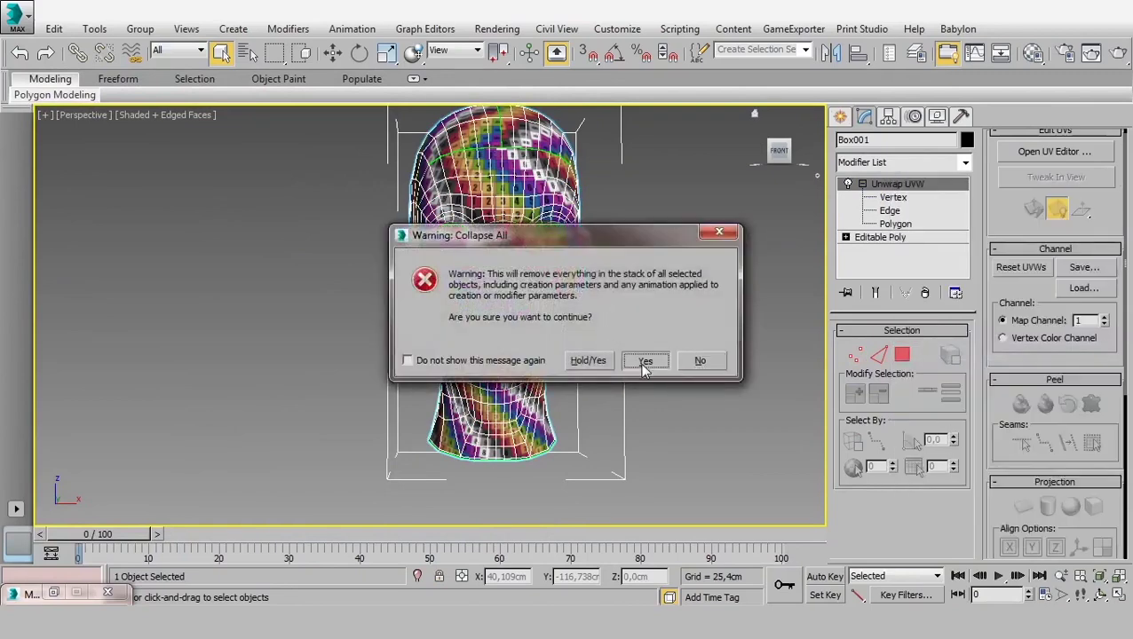
left_click(644, 367)
left_click(662, 367)
left_click(555, 357)
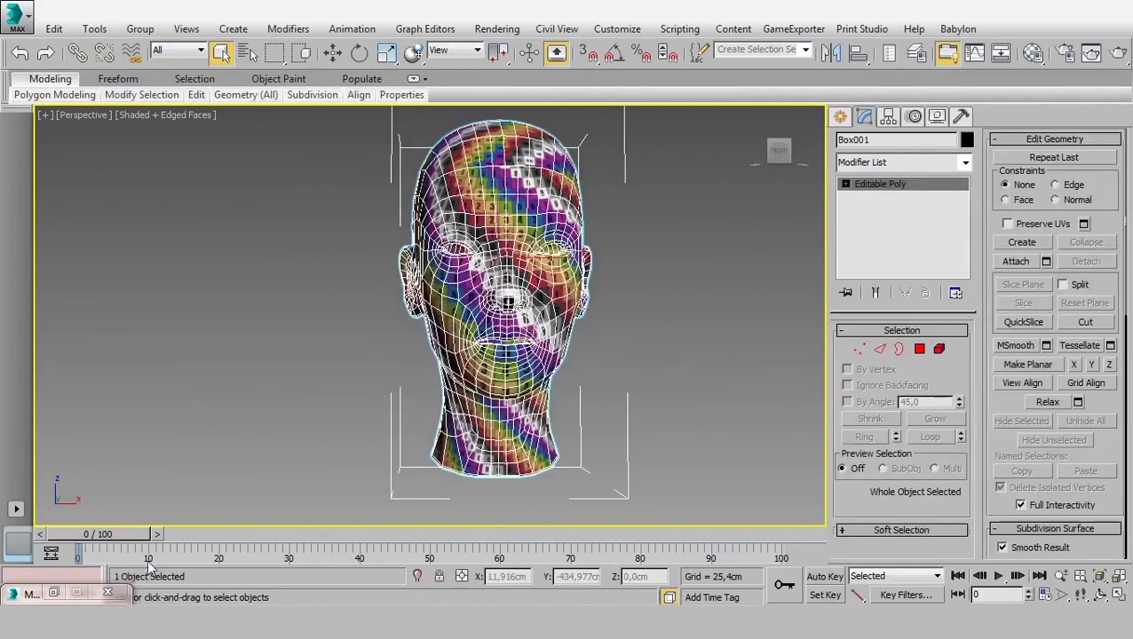
- Clear the checker map from the material's Diffuse slot, then select the head and open the application menu
key("m")
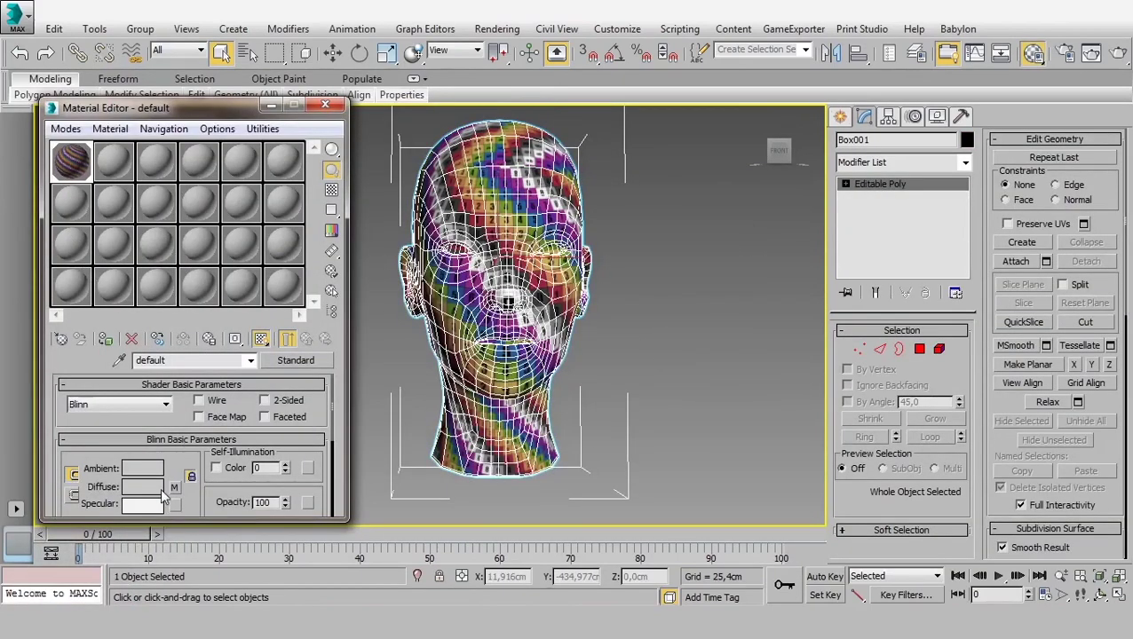
right_click(174, 488)
left_click(215, 408)
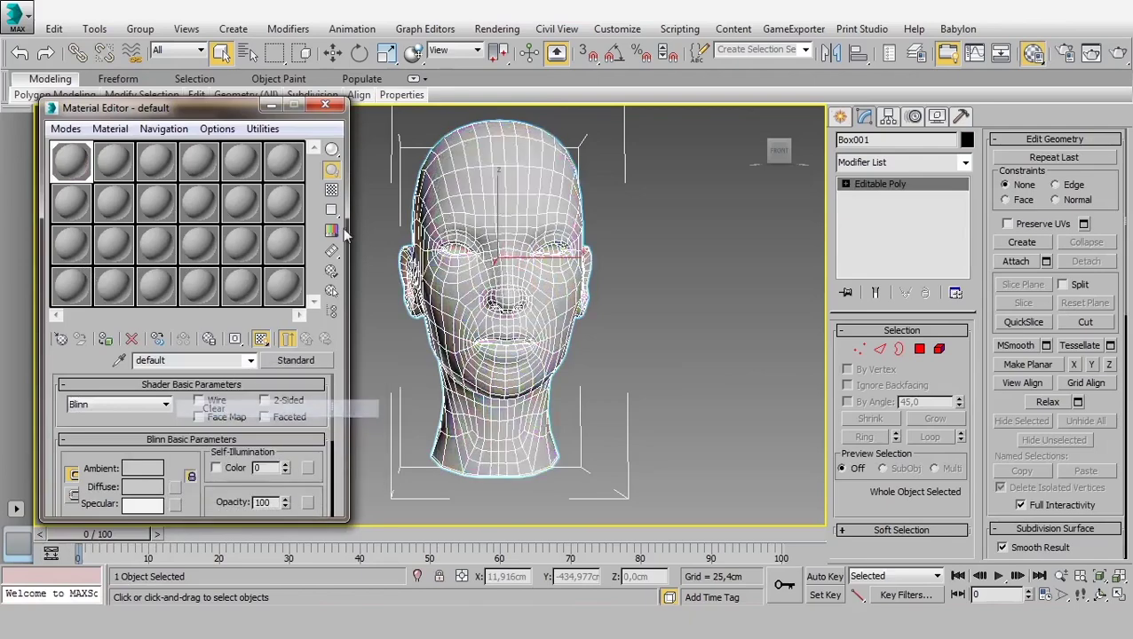
left_click(325, 106)
left_click(613, 351)
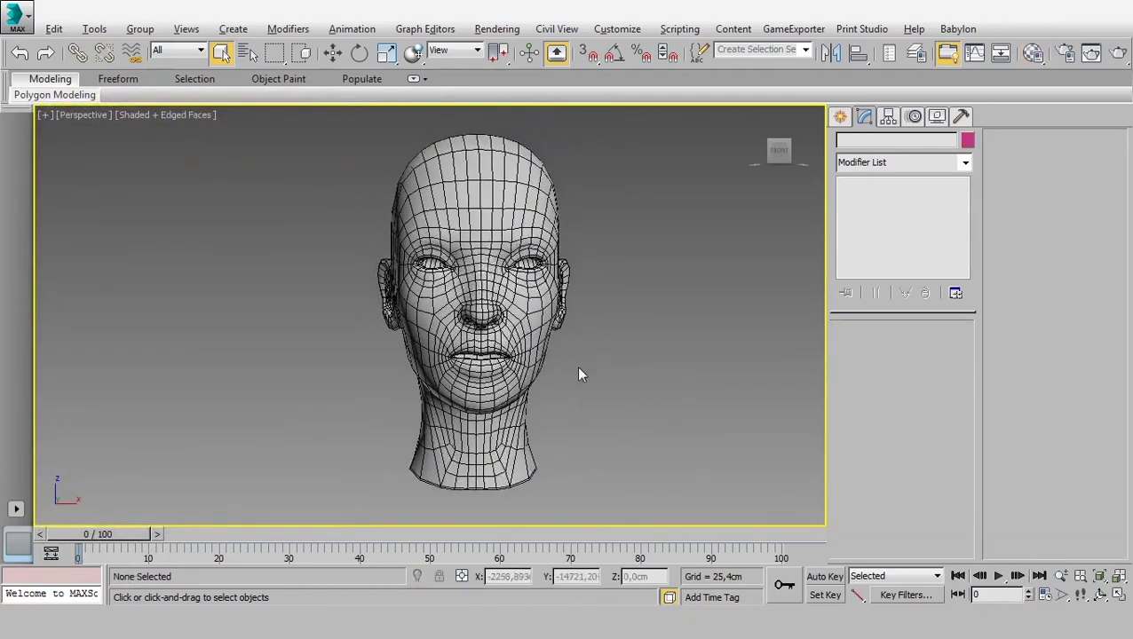
left_click(533, 356)
left_click(16, 18)
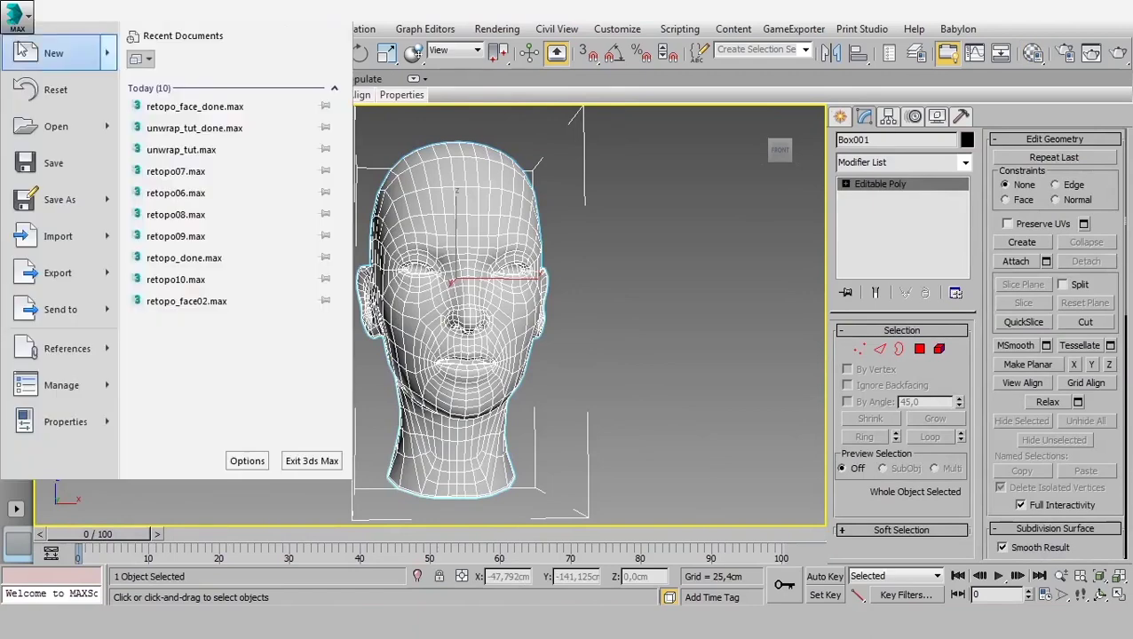
mouse_move(58, 273)
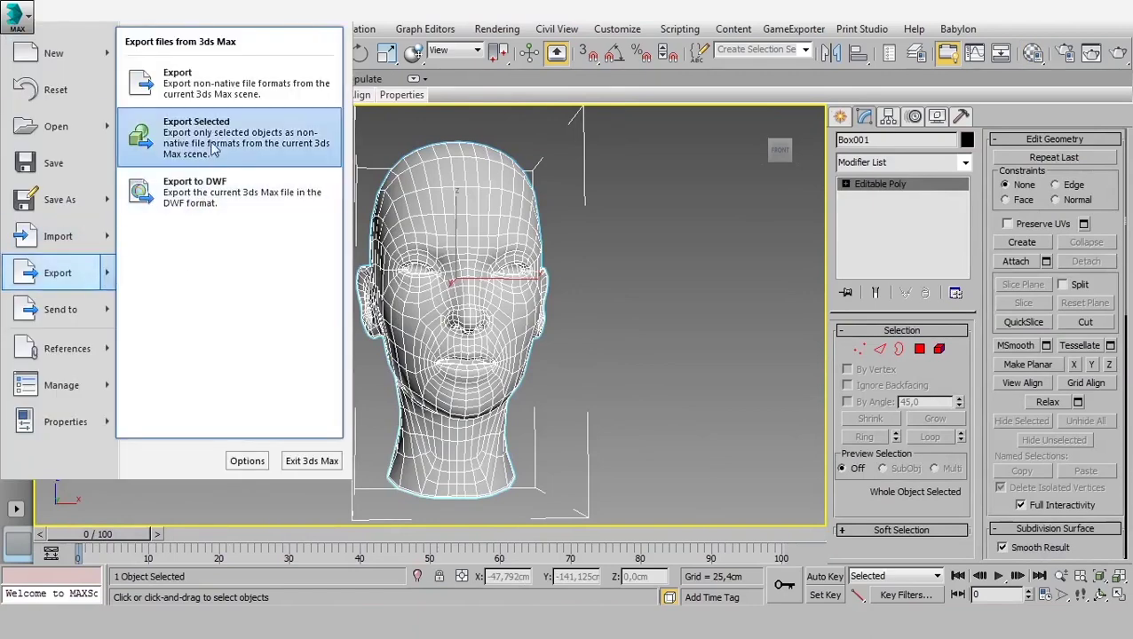
- Export the selected head as OBJ to H:\tutorial and start entering its file name
left_click(213, 151)
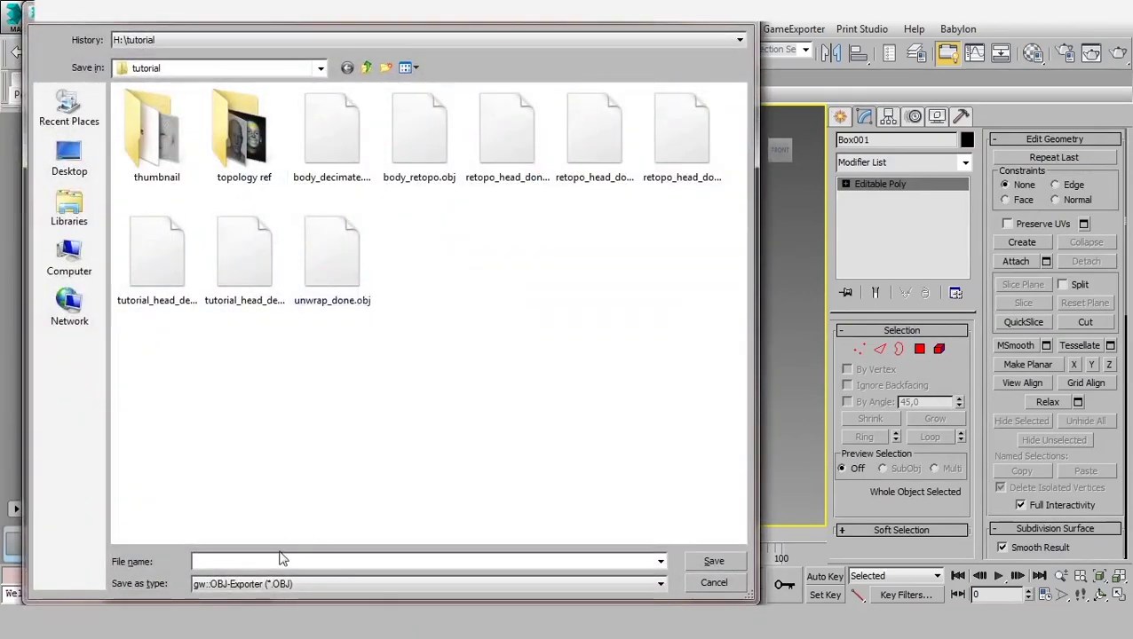
type("re")
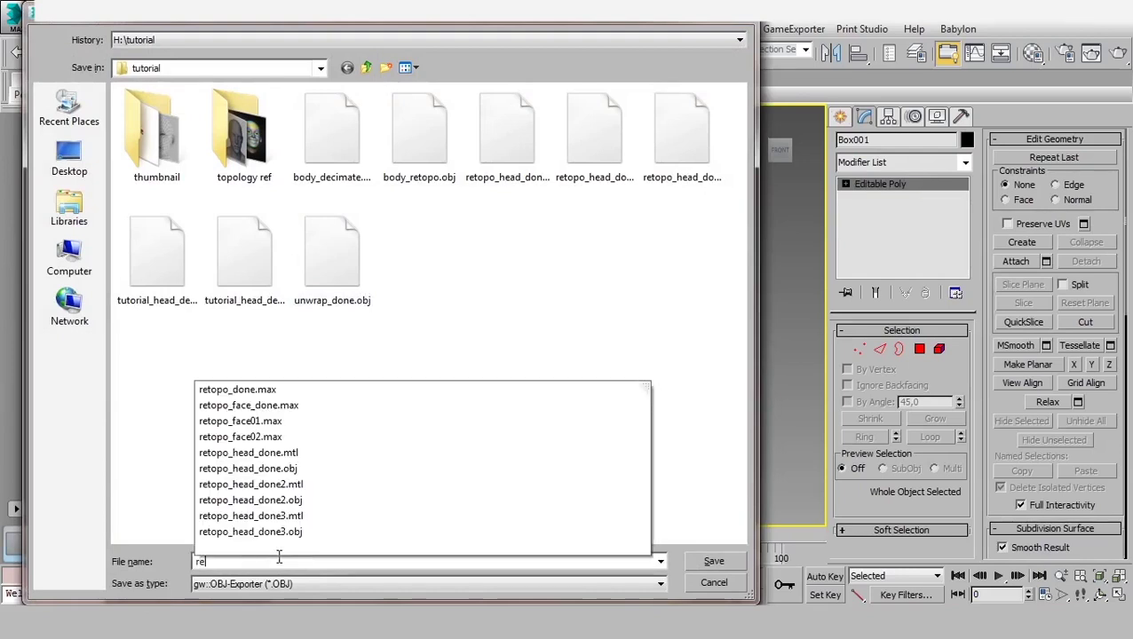
type("topo")
key("BackSpace")
key("BackSpace")
key("BackSpace")
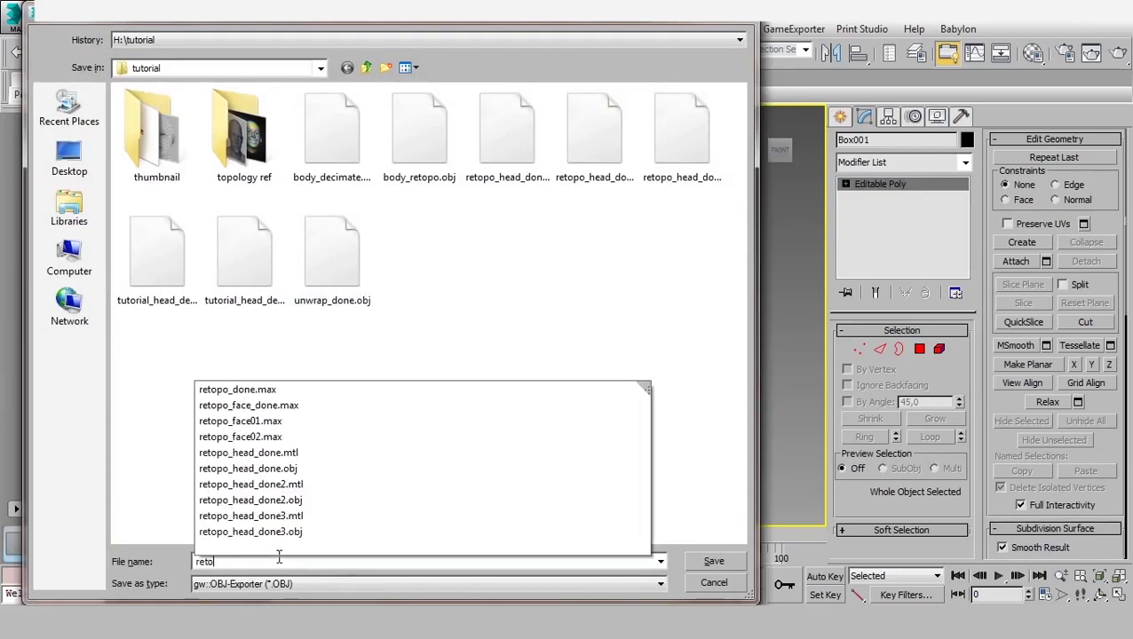
key("BackSpace")
key("BackSpace")
key("BackSpace")
type("ubwrap_head_done")
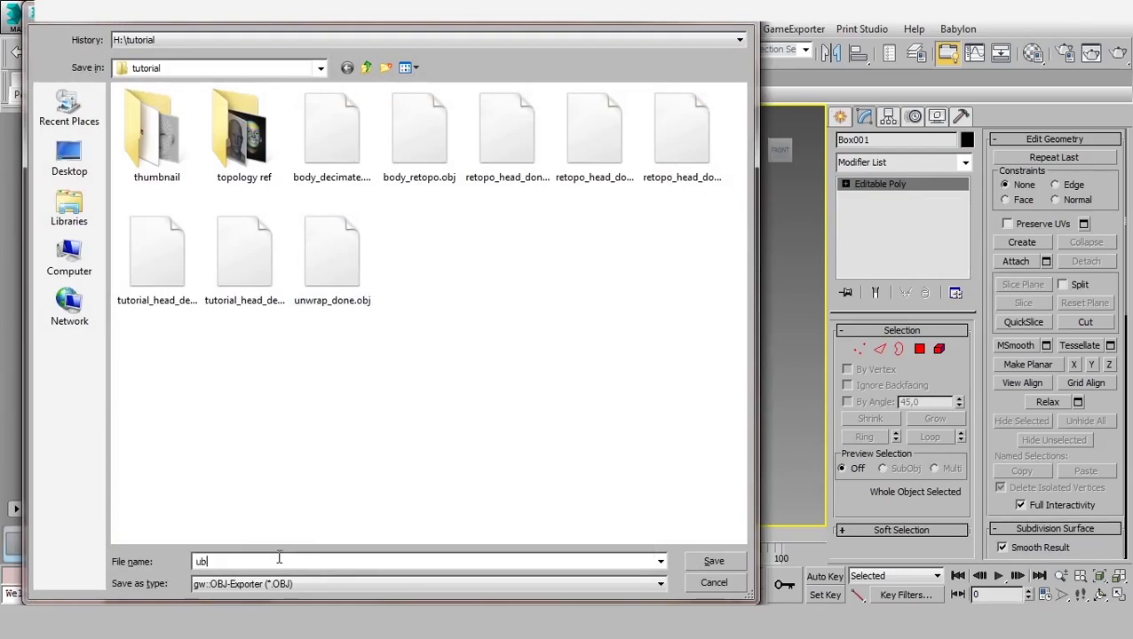
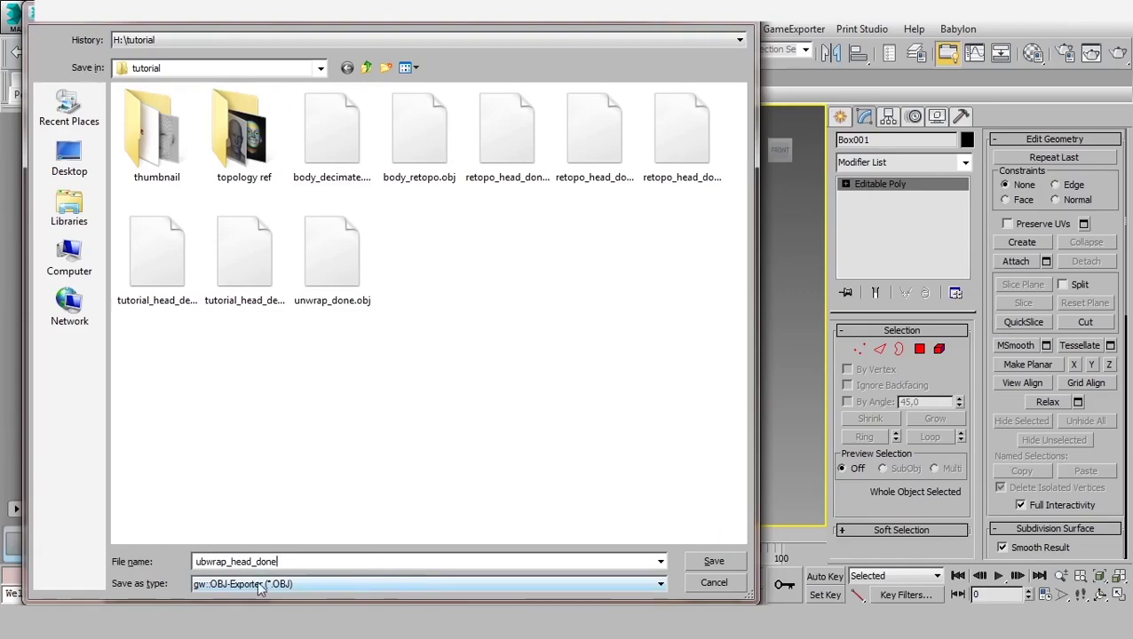
- Export the head as OBJ 'ubwrap_head_done' with the ZBrush preset, yielding 1632 verts and 1612 quads
left_click(715, 563)
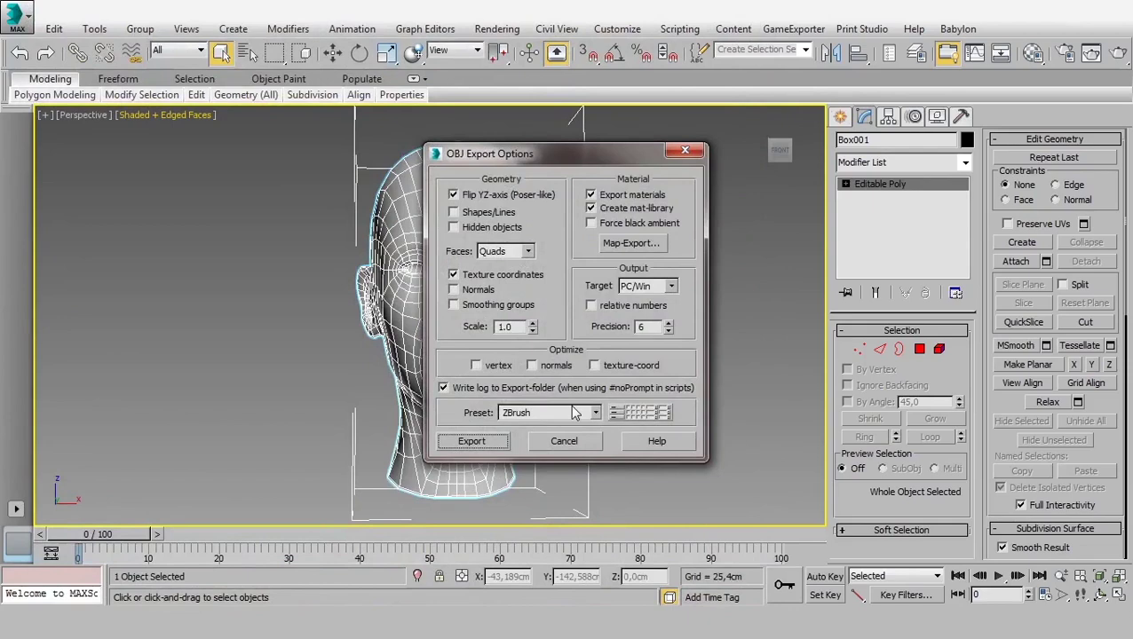
left_click(537, 413)
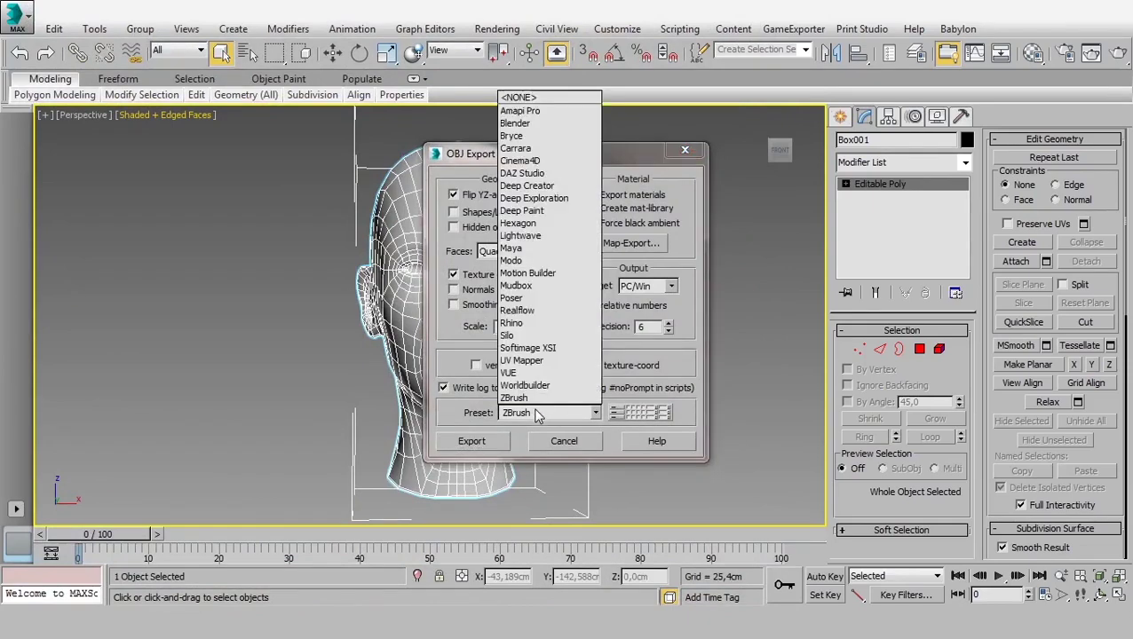
left_click(541, 398)
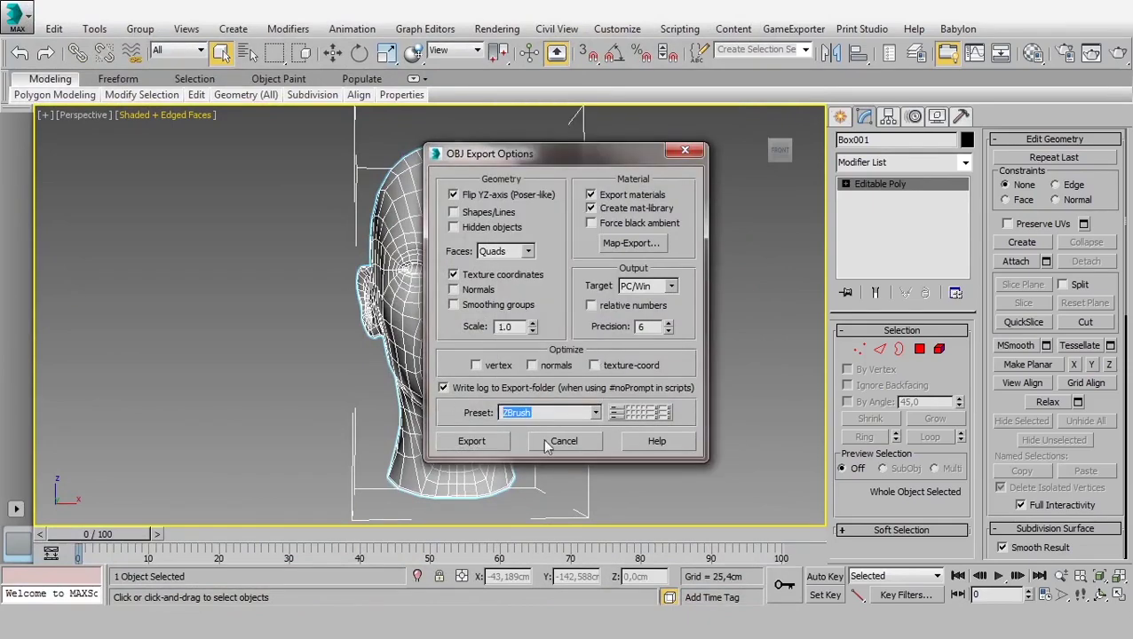
left_click(469, 441)
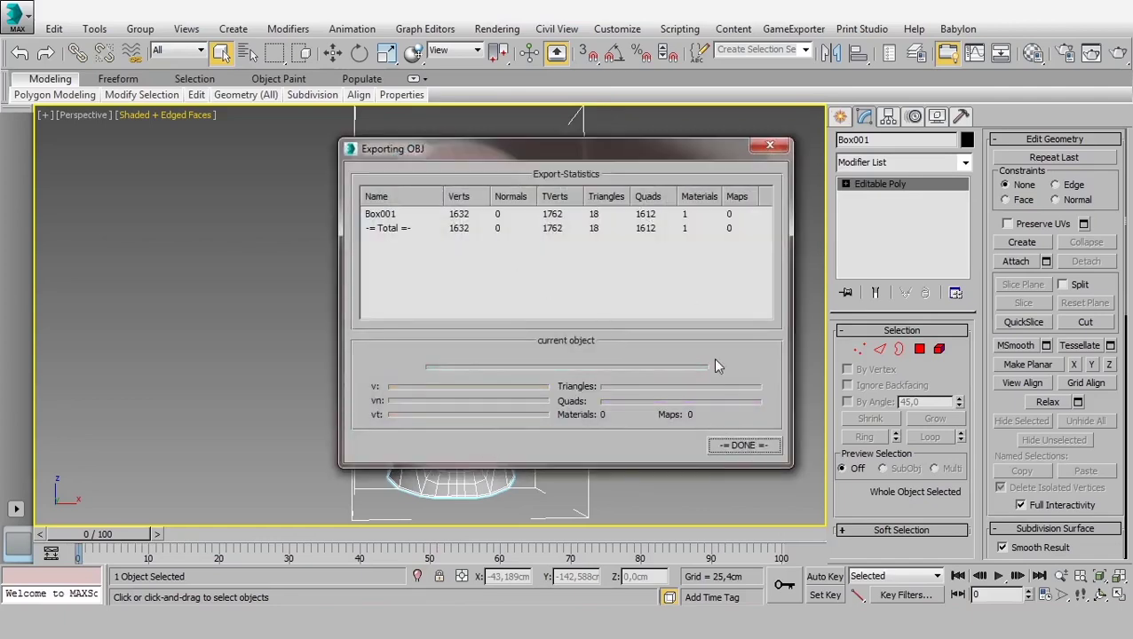
- Dismiss the export statistics and orbit the Perspective view over the head's left side and front
left_click(745, 446)
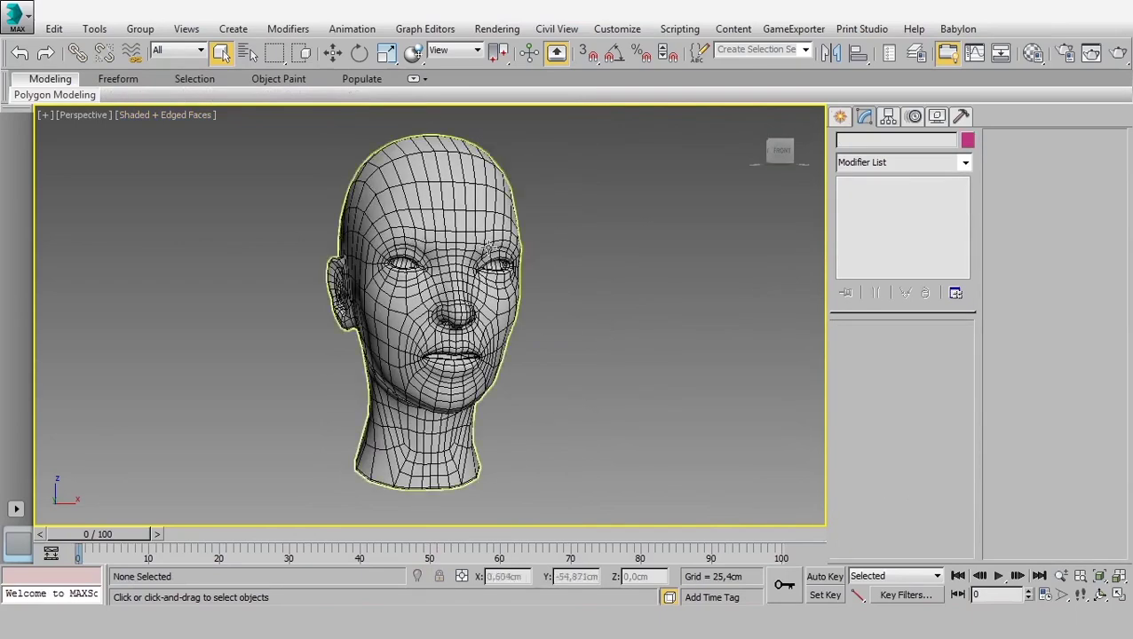
middle_click_drag(599, 330, 561, 289, "alt")
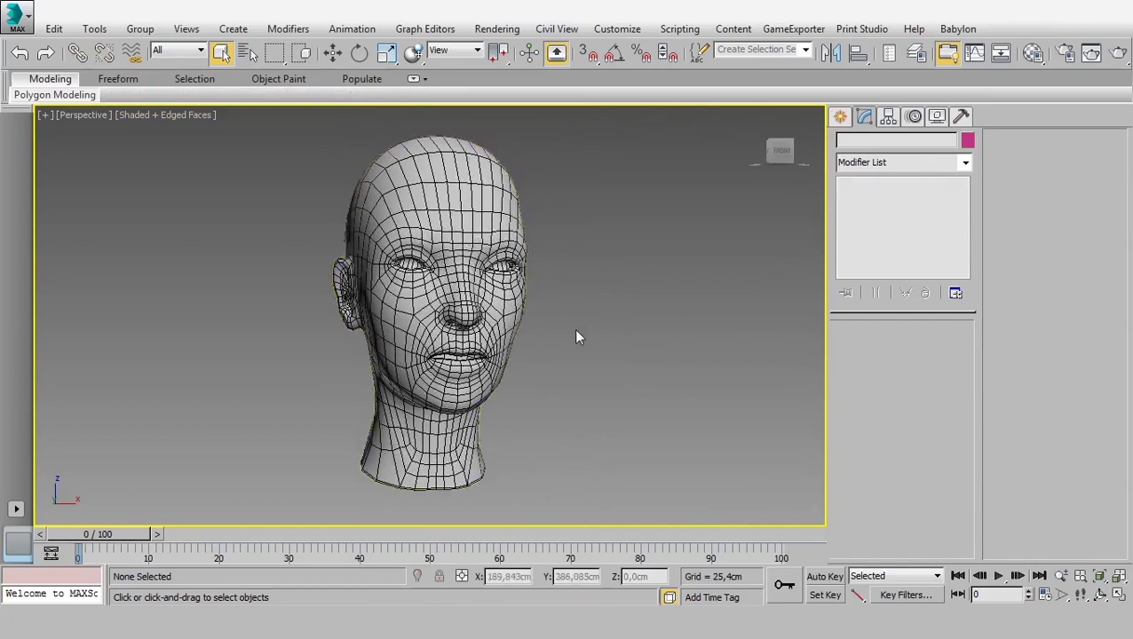
middle_click_drag(577, 332, 583, 337, "alt")
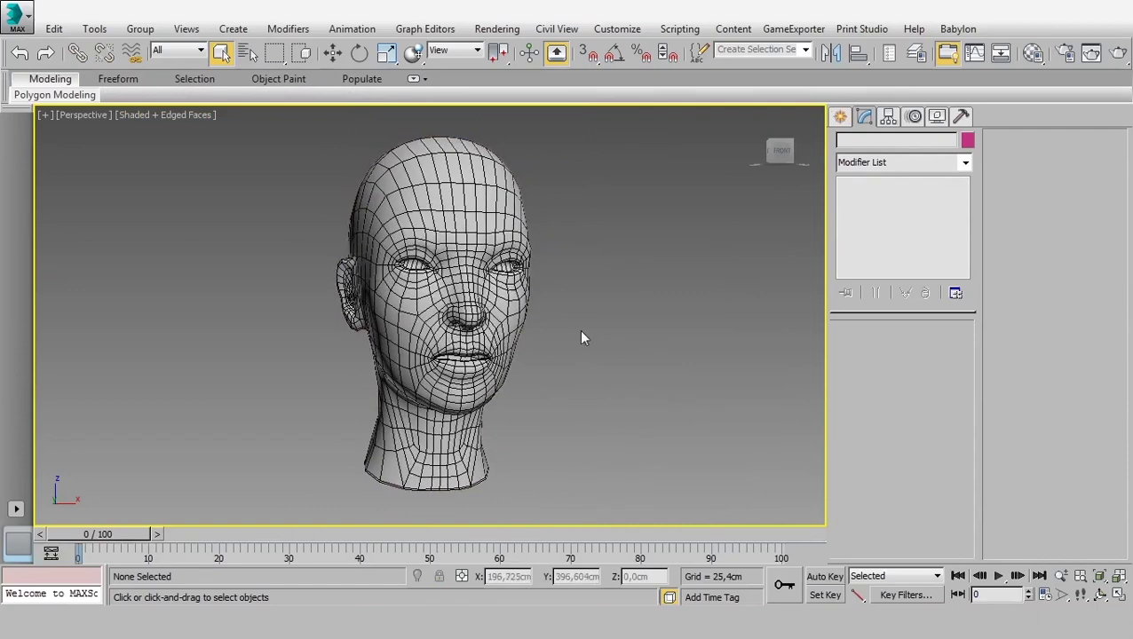